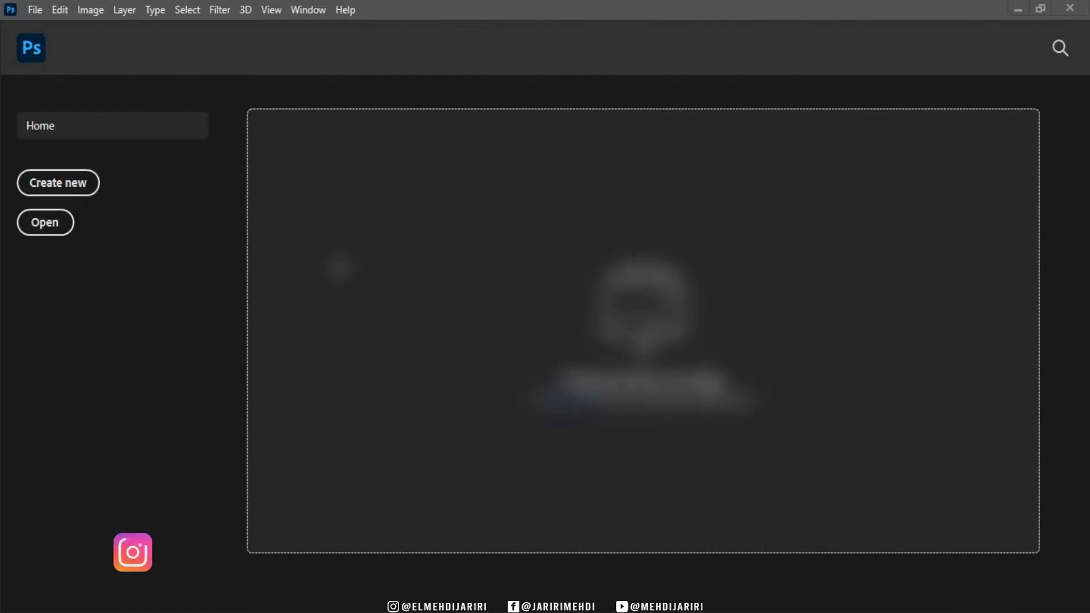
Create a new blank white 2500 × 2000 px document at 72 ppi
left_click(58, 183)
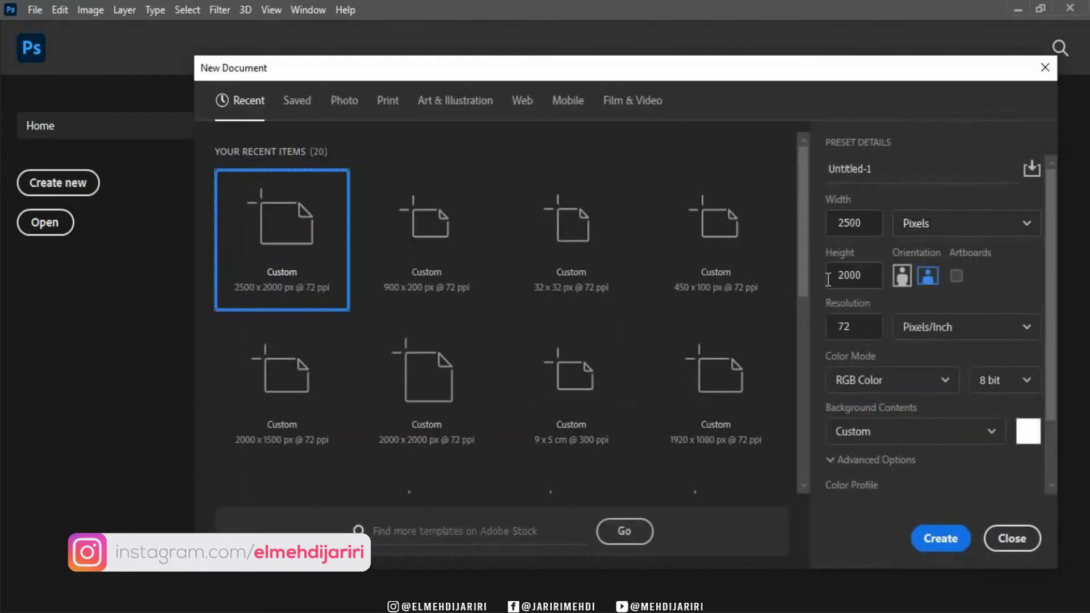
double_click(863, 233)
left_click(863, 290)
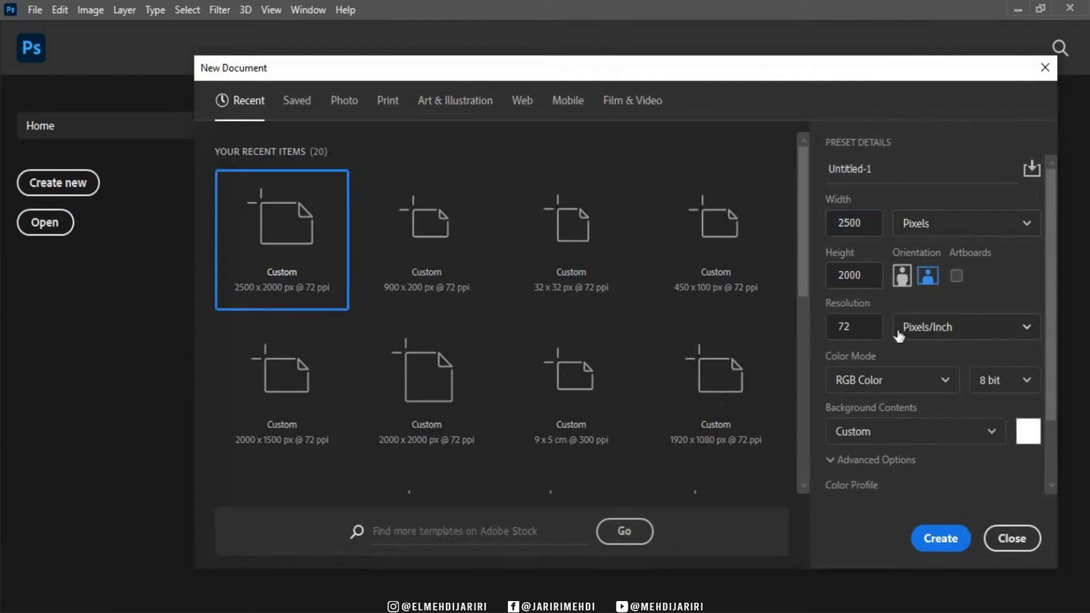
left_click(939, 539)
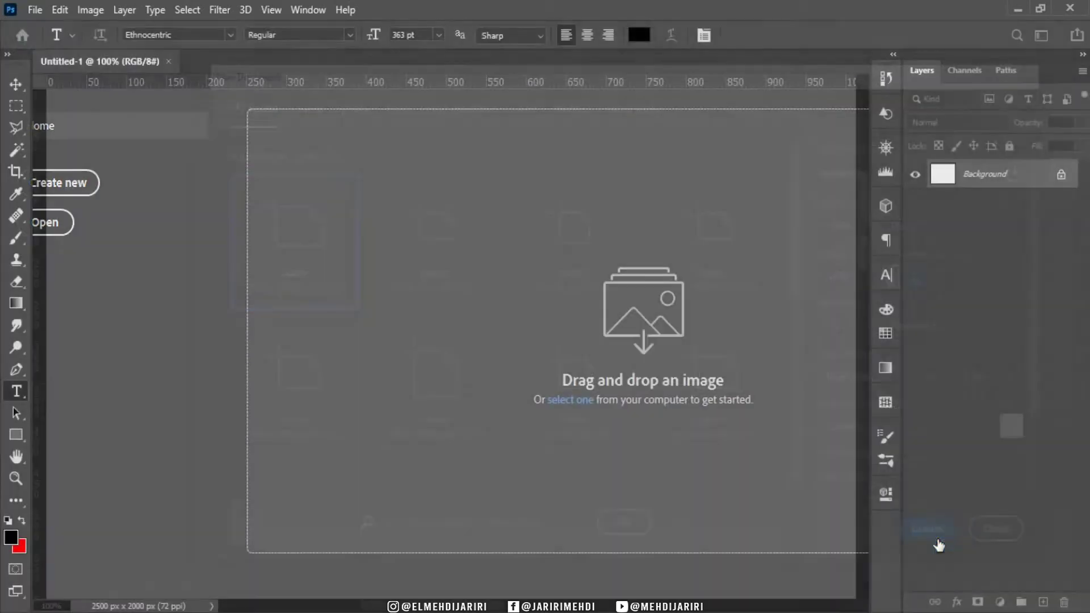
left_click(14, 84)
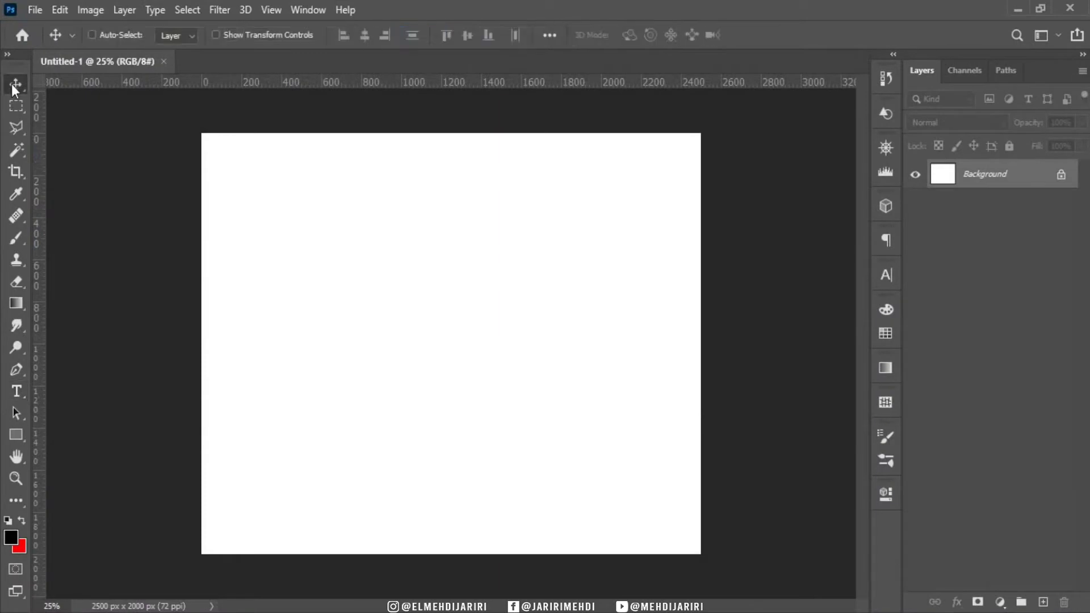
Type 'NTS' on the canvas in Ethnocentric with the Horizontal Type Tool
left_click(16, 390)
left_click(95, 389)
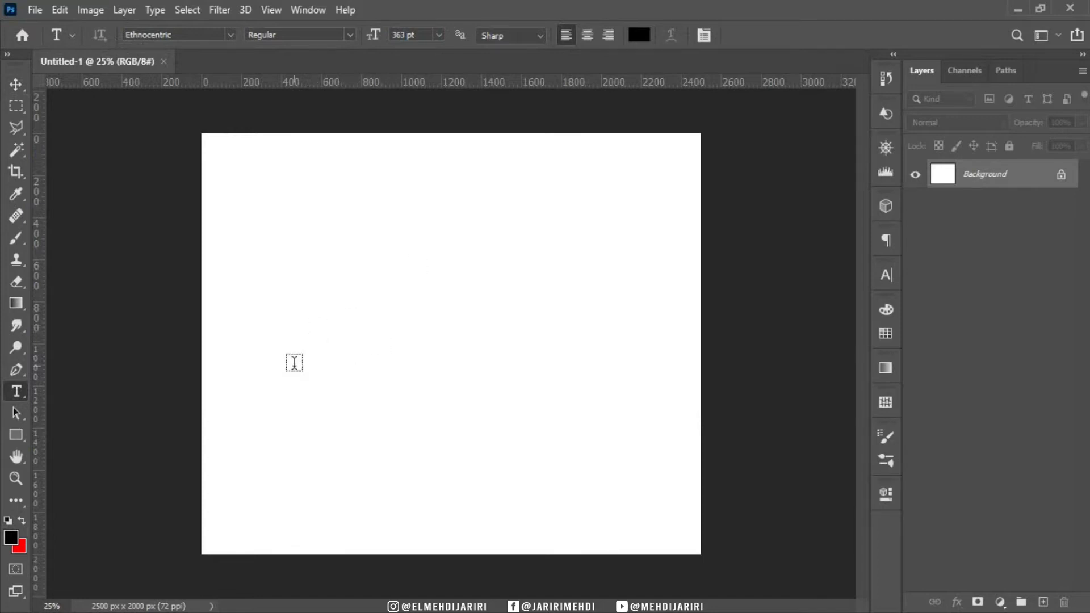
left_click(405, 411)
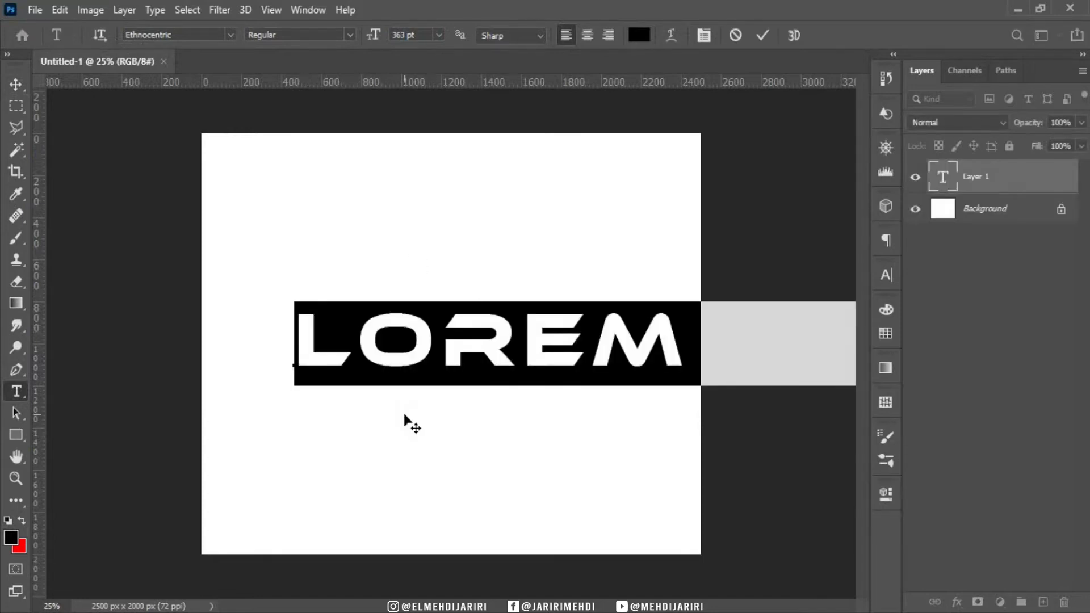
type("NTS")
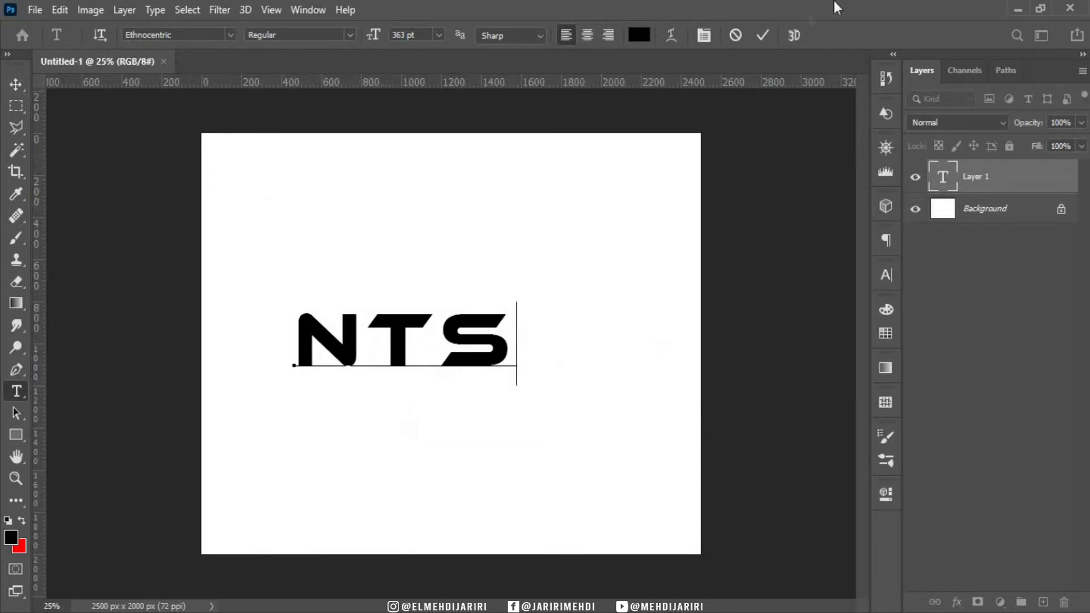
left_click(764, 35)
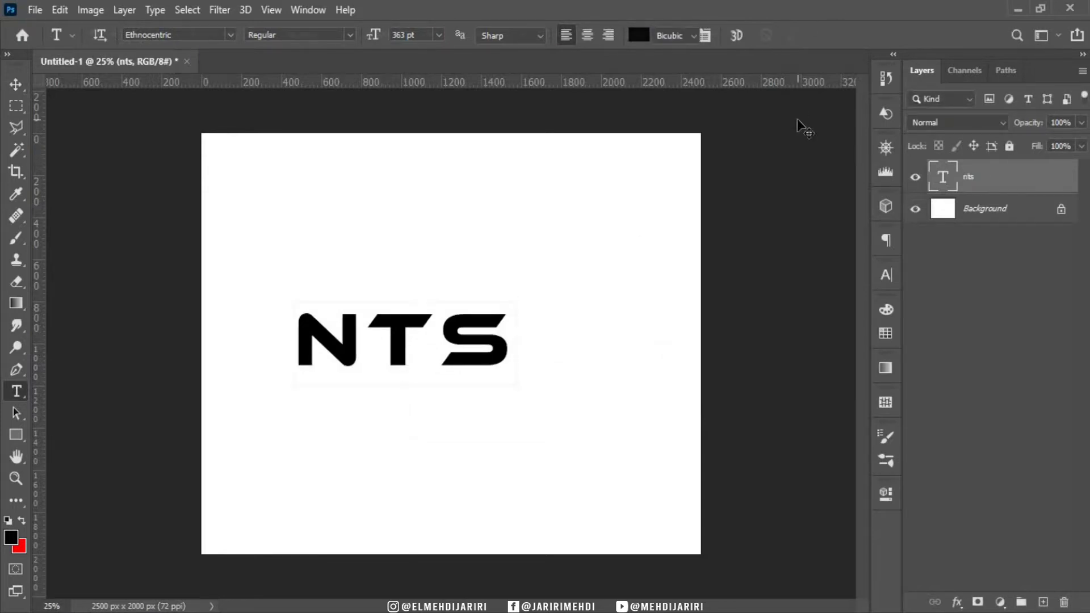
Stretch the NTS text wider with Free Transform, enlarging it to about 472.52 pt
key("ctrl+t")
left_click_drag(518, 343, 586, 343)
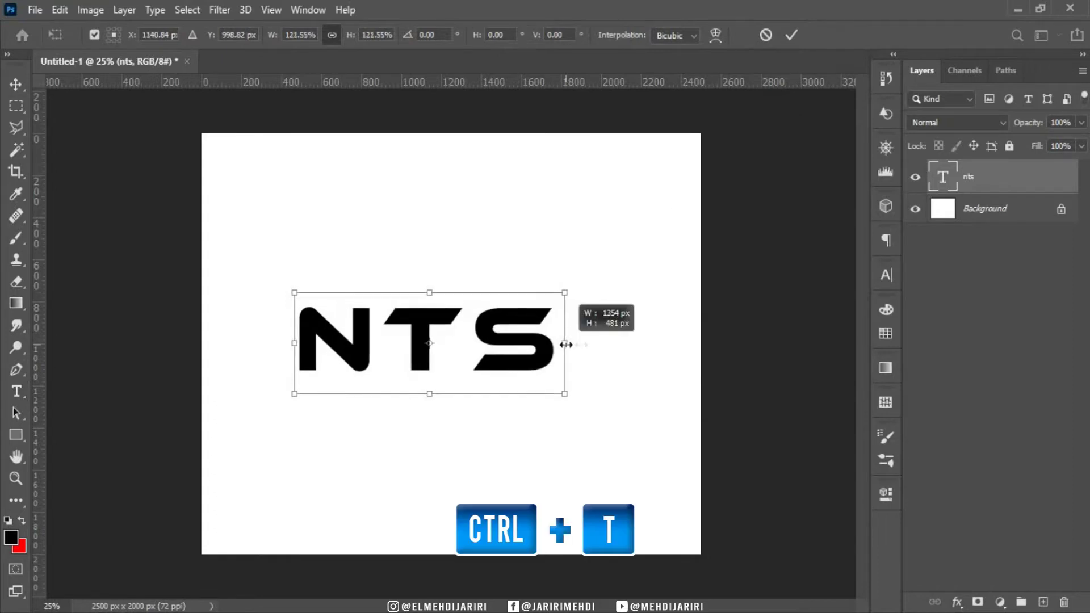
key("Return")
key("ctrl+plus")
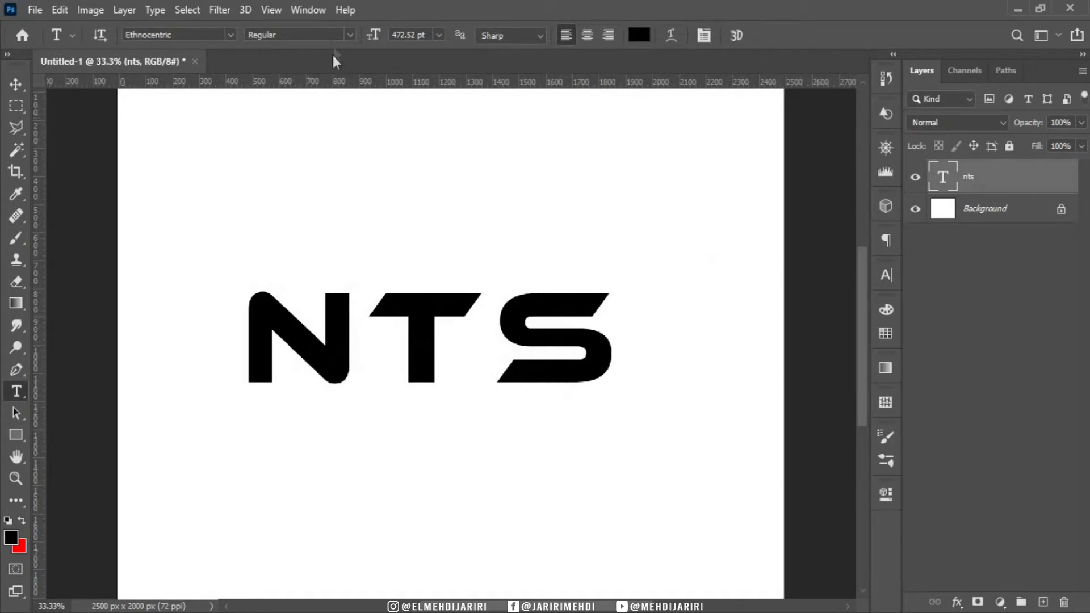
left_click(312, 10)
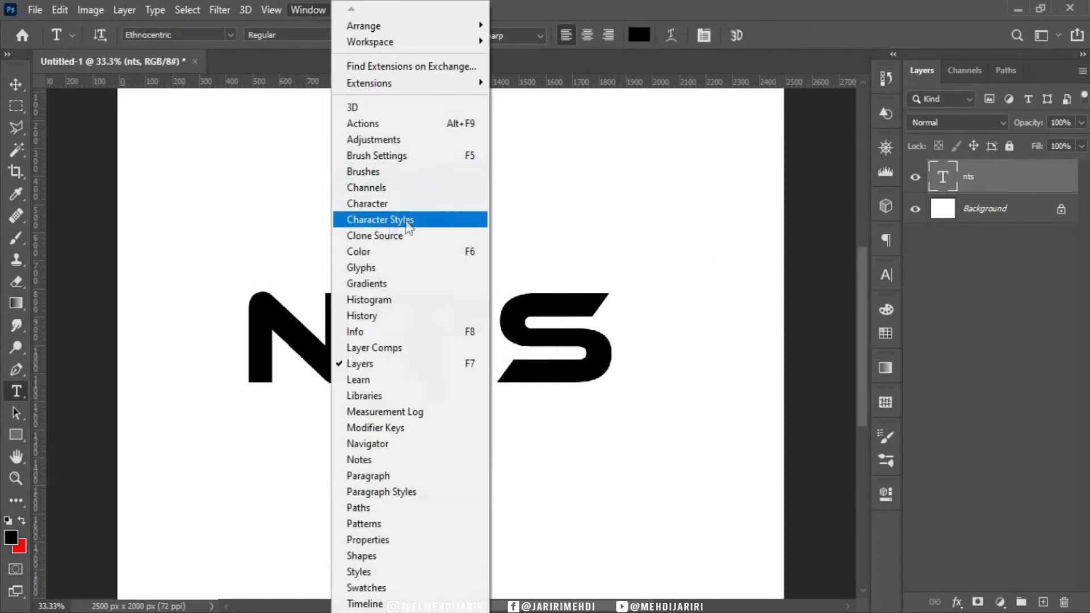
Apply Faux Italic to the NTS text and rasterize its type layer
left_click(379, 204)
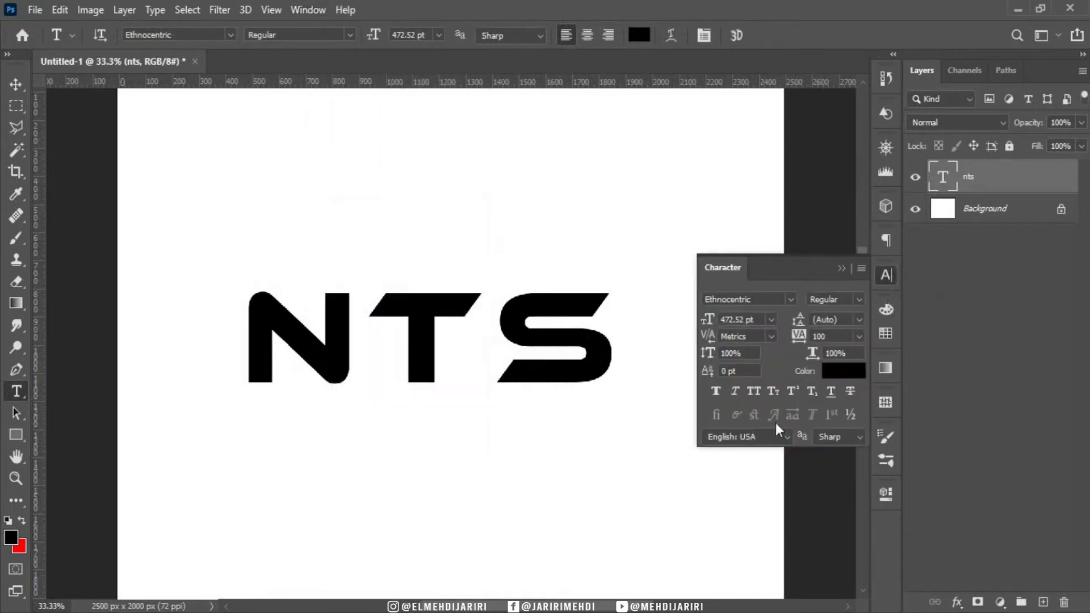
left_click(735, 392)
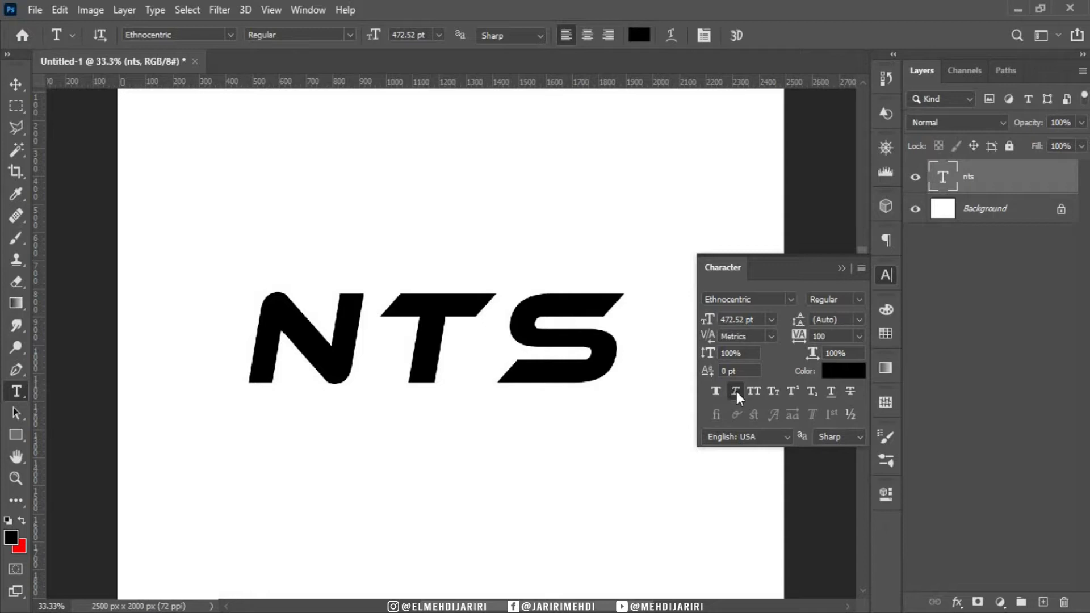
left_click(997, 181)
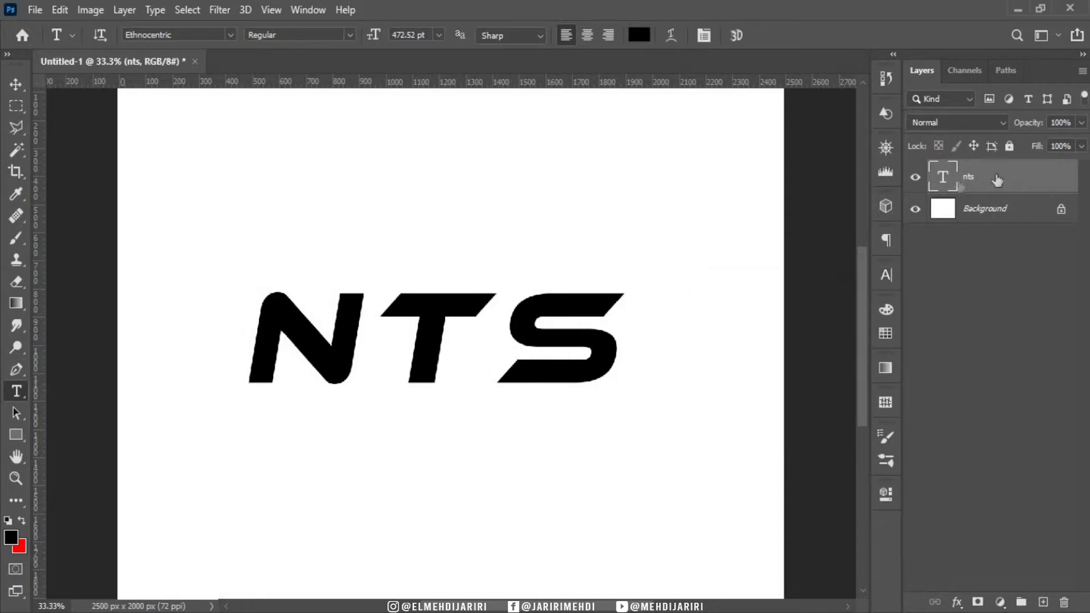
right_click(1032, 177)
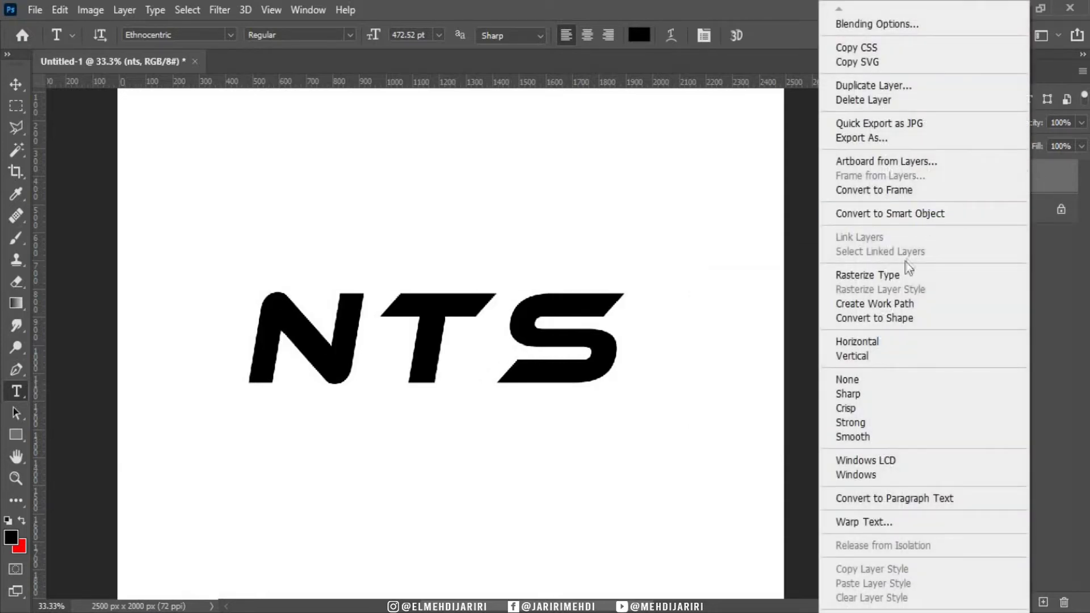
left_click(895, 275)
key("ctrl+plus")
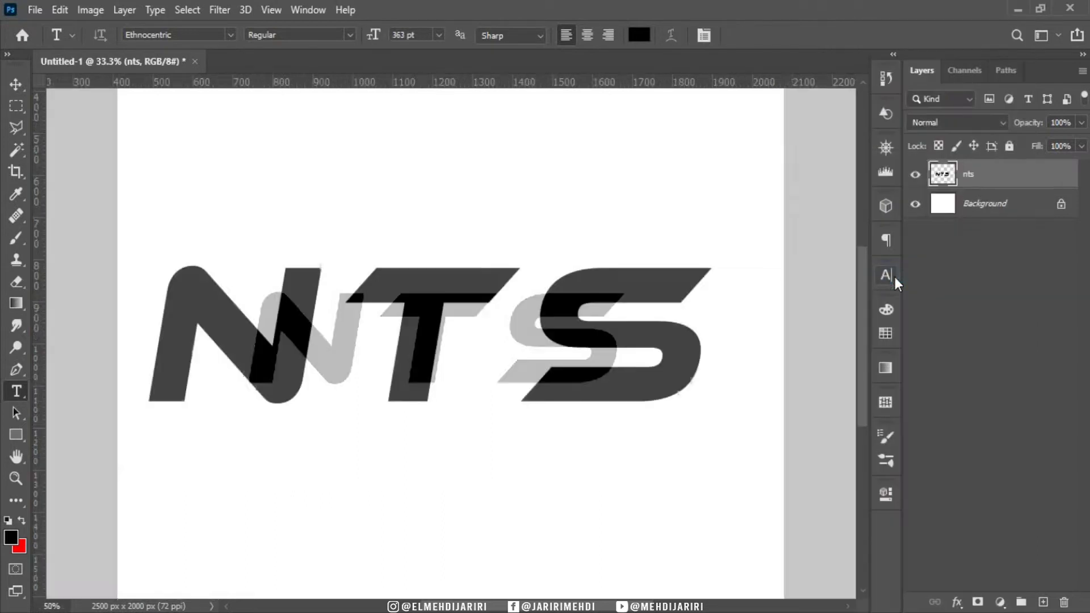
Cut the N onto its own layer named N using a rectangular selection
left_click(16, 105)
right_click(18, 105)
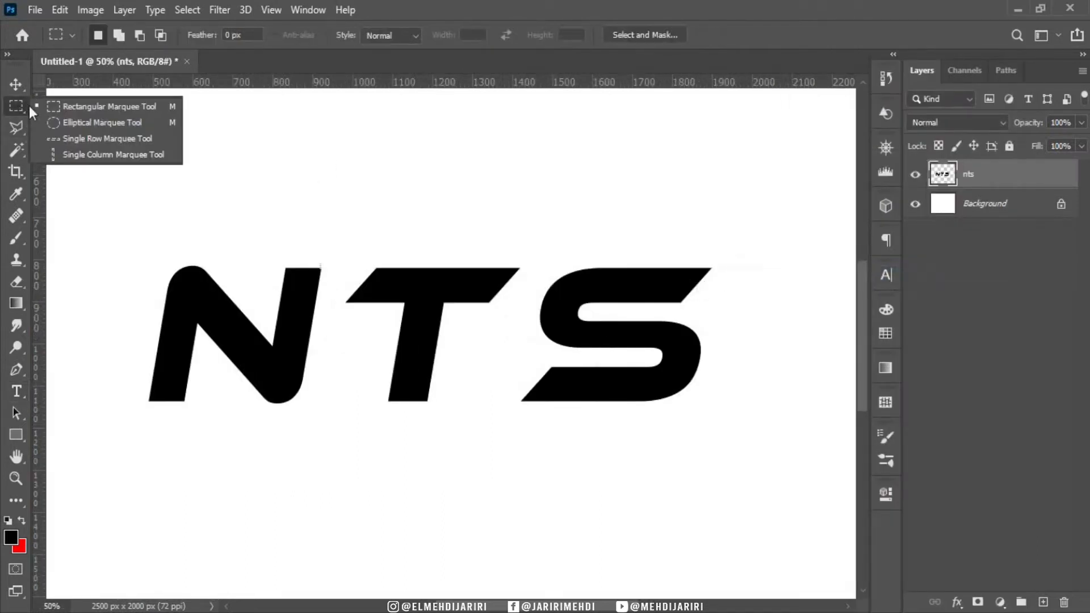
left_click(112, 106)
left_click_drag(127, 220, 333, 448)
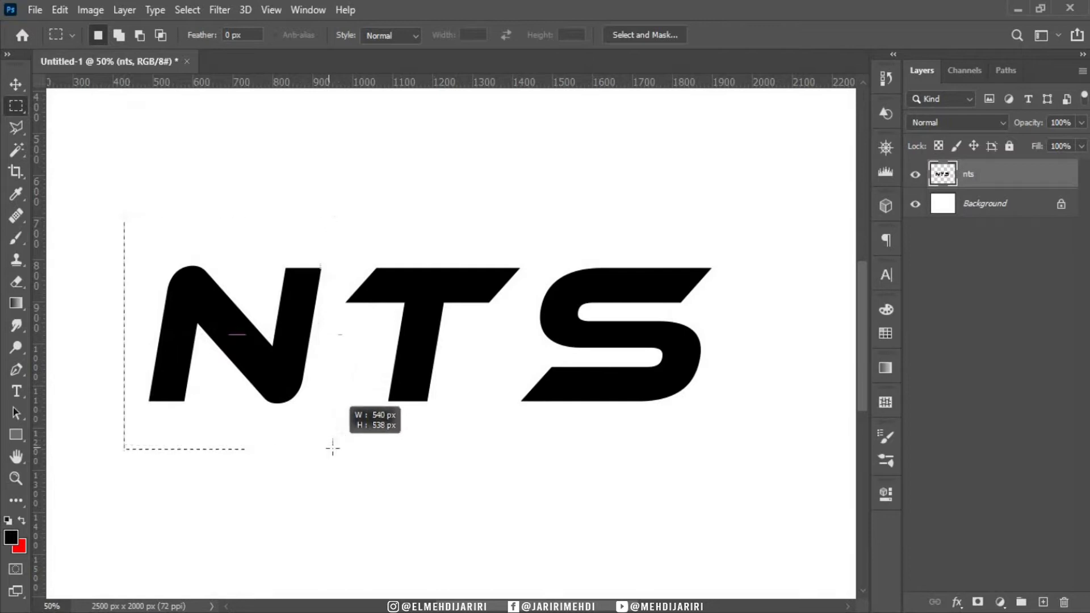
left_click_drag(333, 448, 335, 451)
right_click(301, 356)
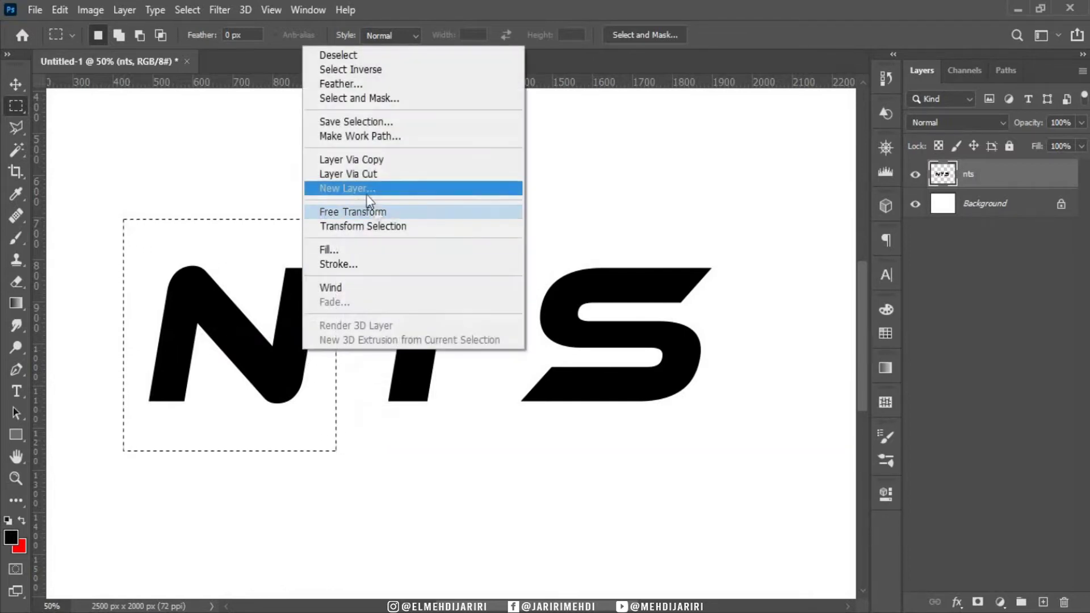
left_click(363, 173)
left_click(915, 176)
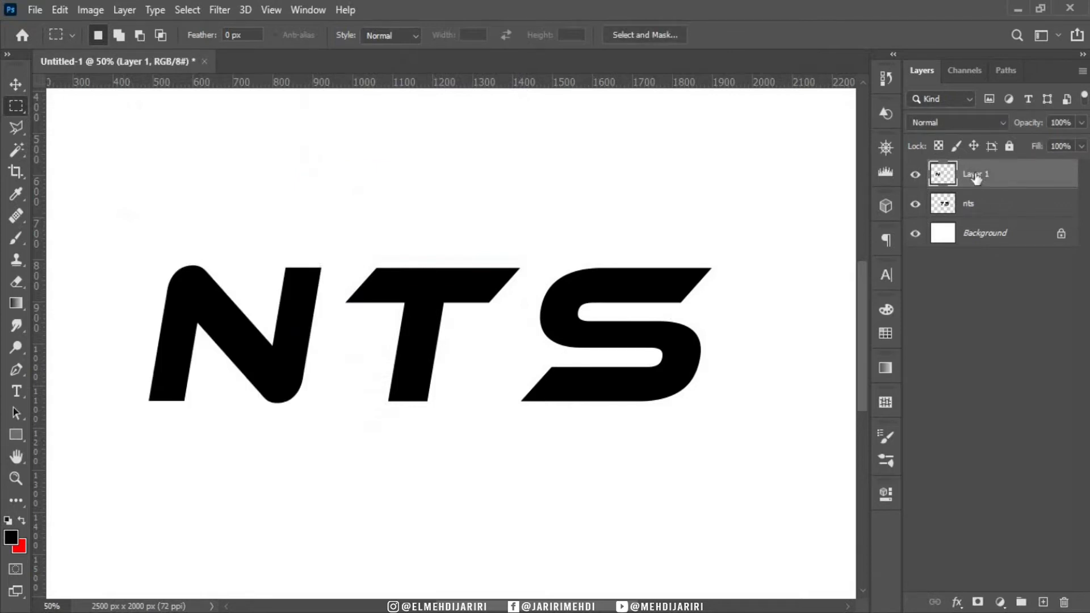
double_click(978, 175)
type("N")
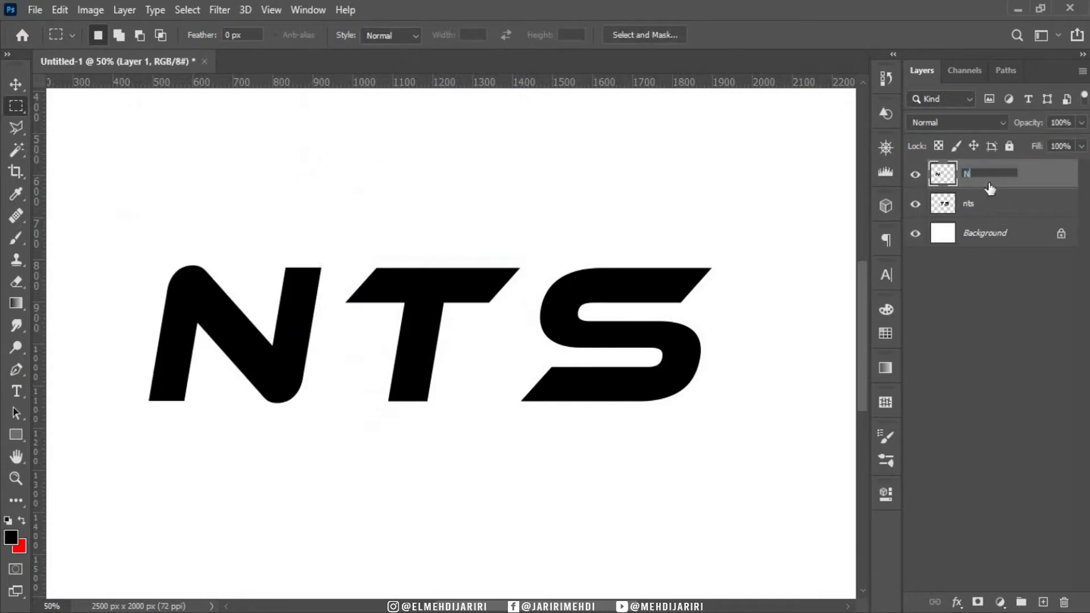
key("Return")
Cut the slanted T onto its own layer named T using a polygonal selection
left_click(971, 213)
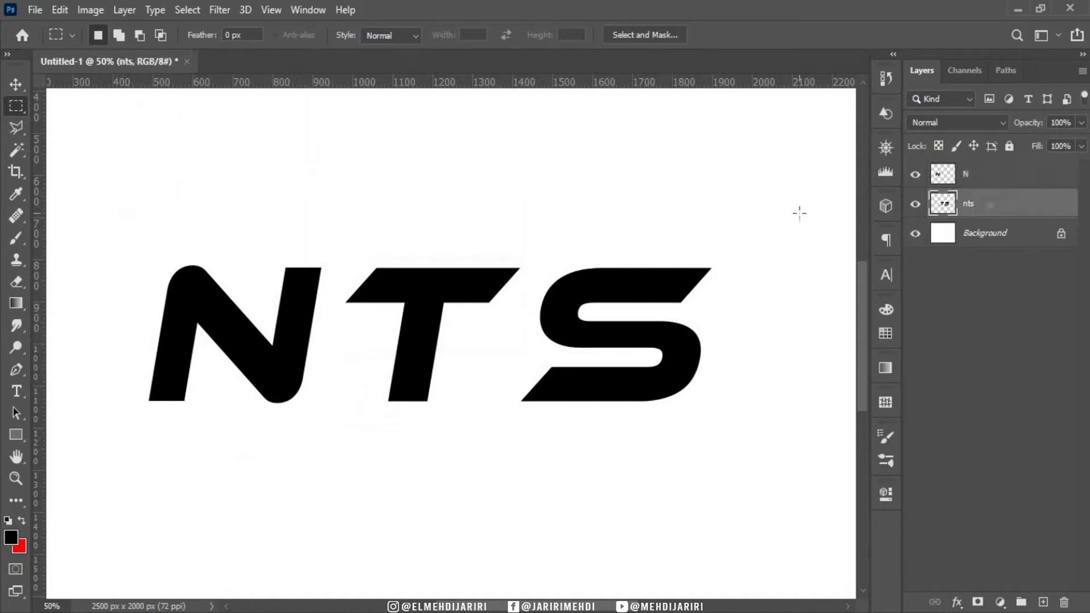
left_click_drag(339, 244, 521, 433)
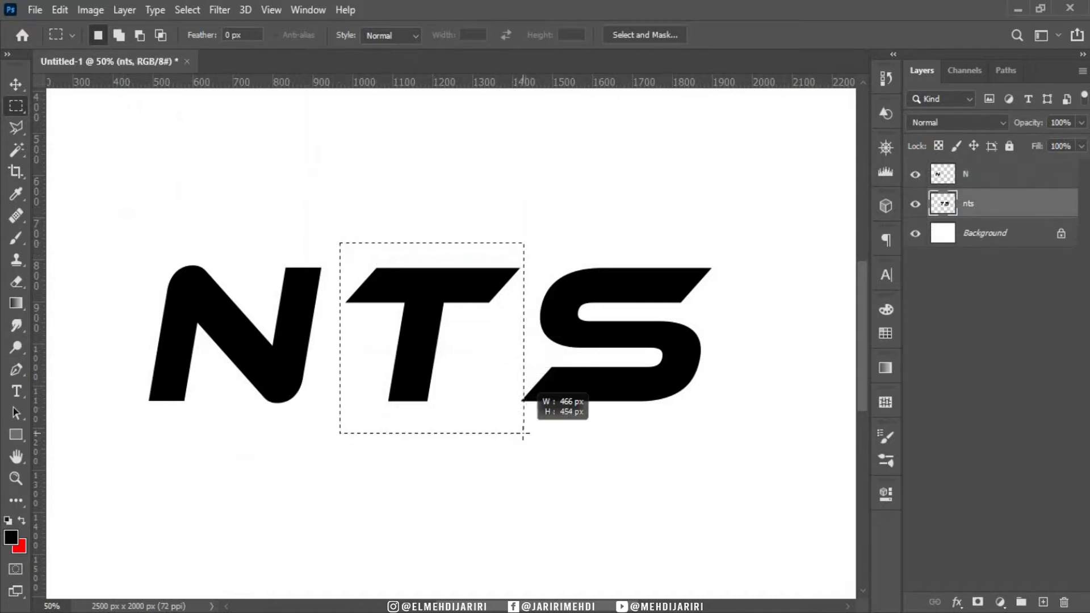
left_click(521, 433)
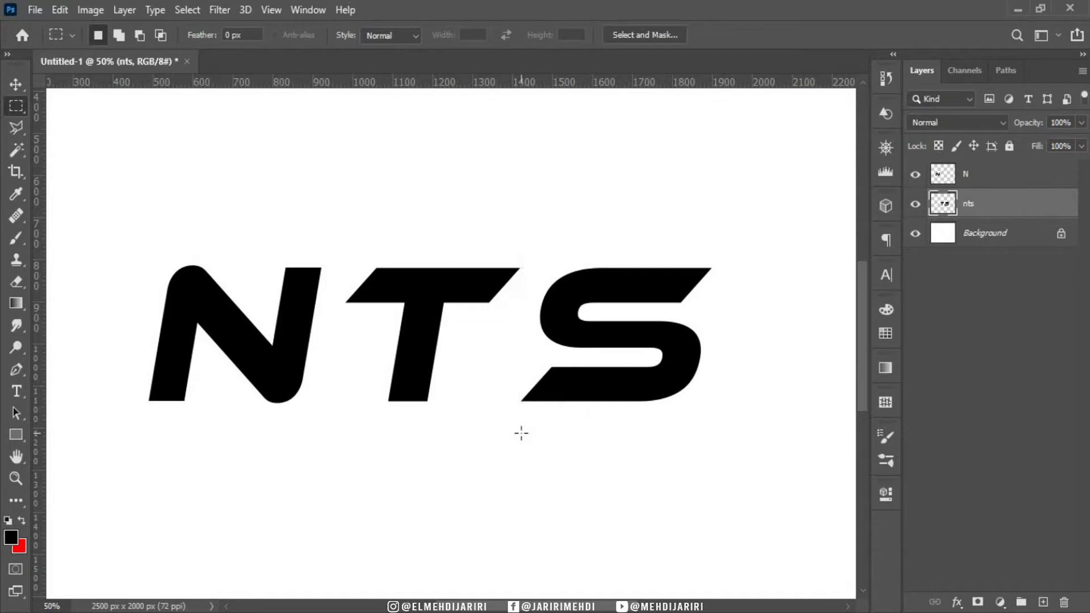
left_click(16, 125)
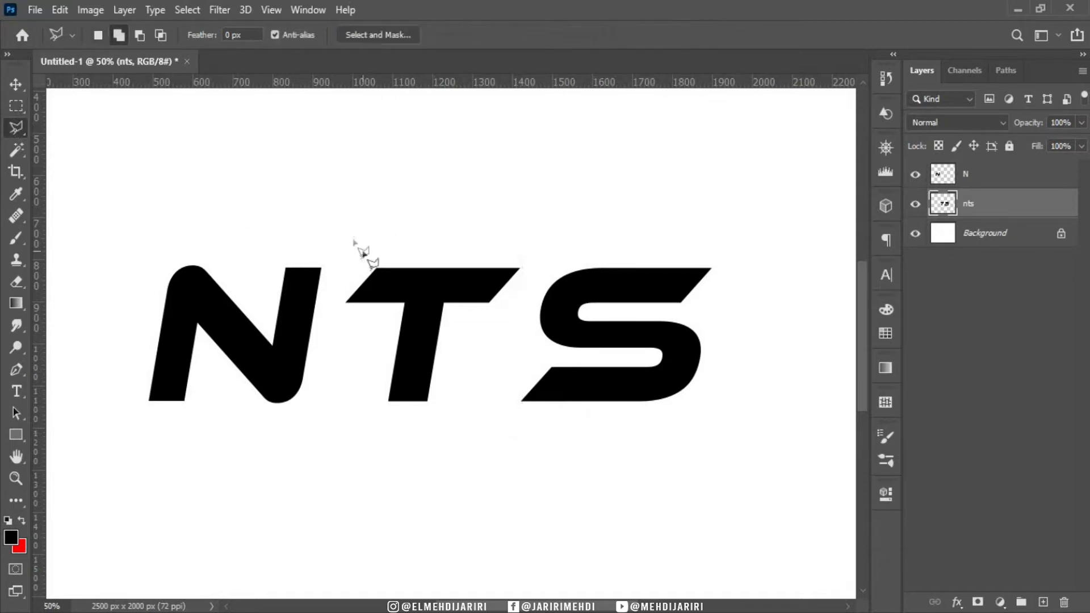
left_click(332, 235)
left_click(340, 455)
left_click(473, 428)
left_click(572, 175)
left_click(332, 235)
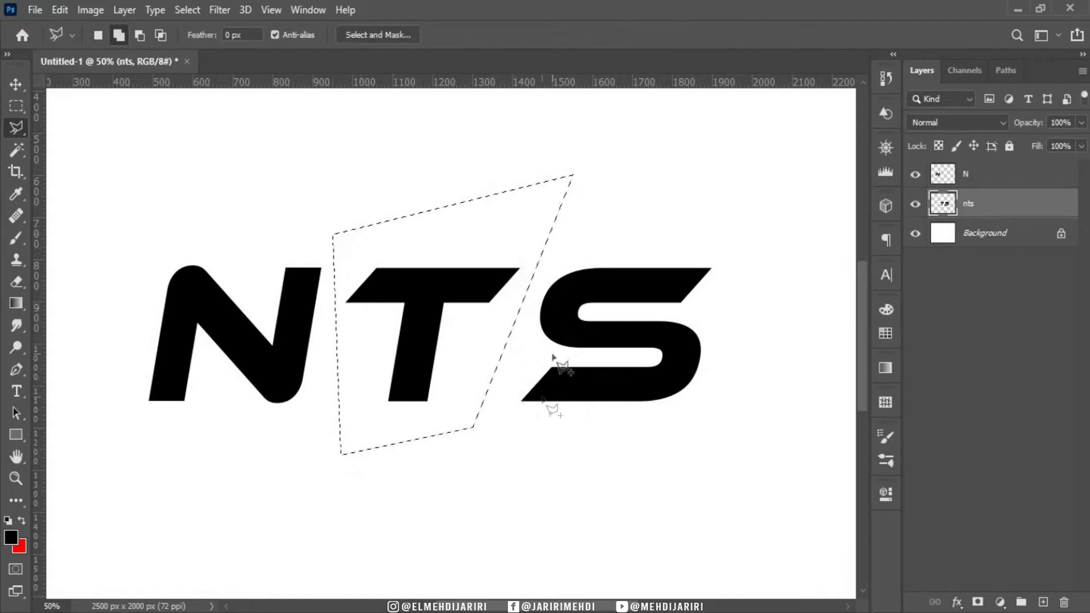
right_click(455, 280)
left_click(525, 409)
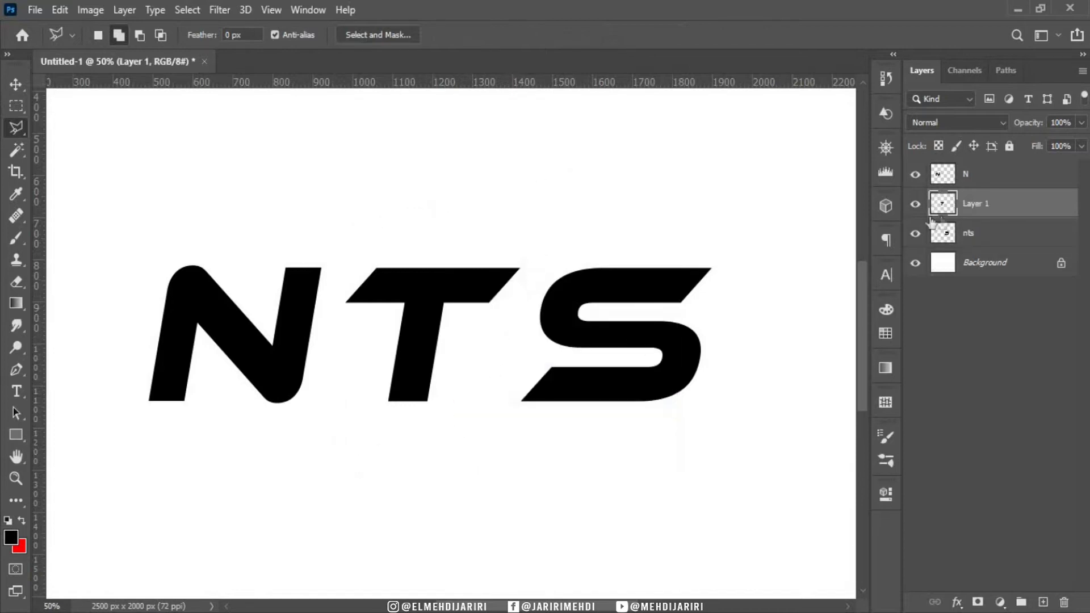
double_click(978, 206)
type("T")
key("Return")
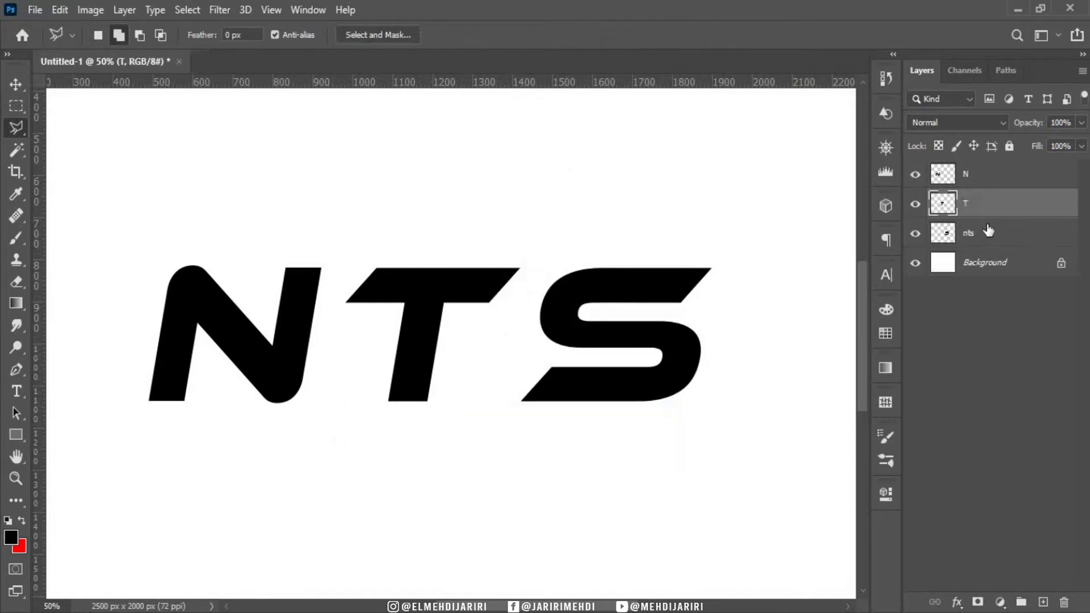
Rename the remaining layer S and group N, T and S into a group named NTS
left_click(916, 233)
double_click(969, 233)
type("S")
key("Return")
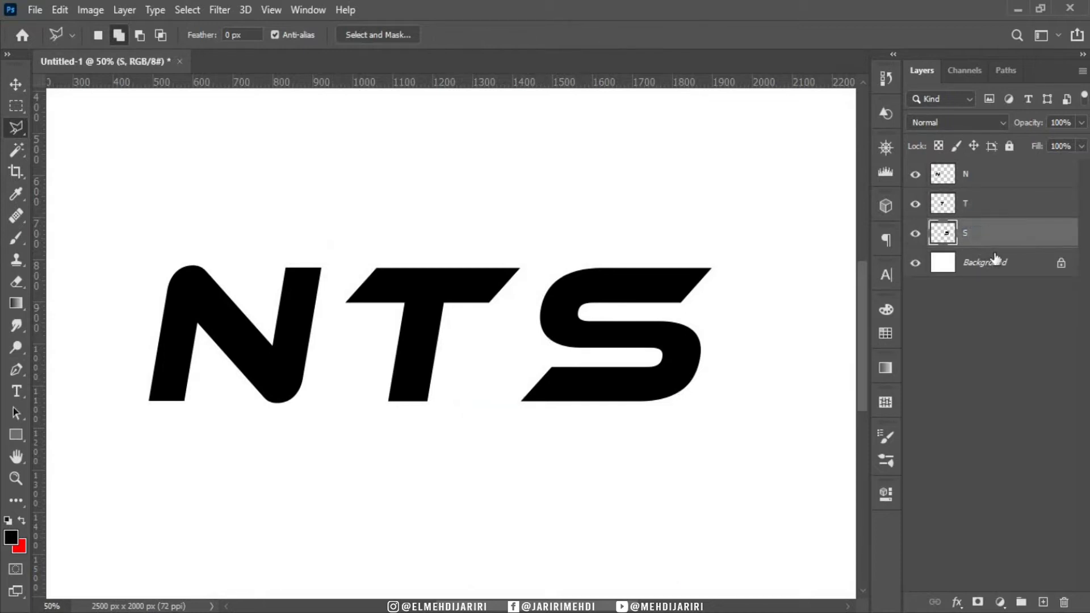
key("shift")
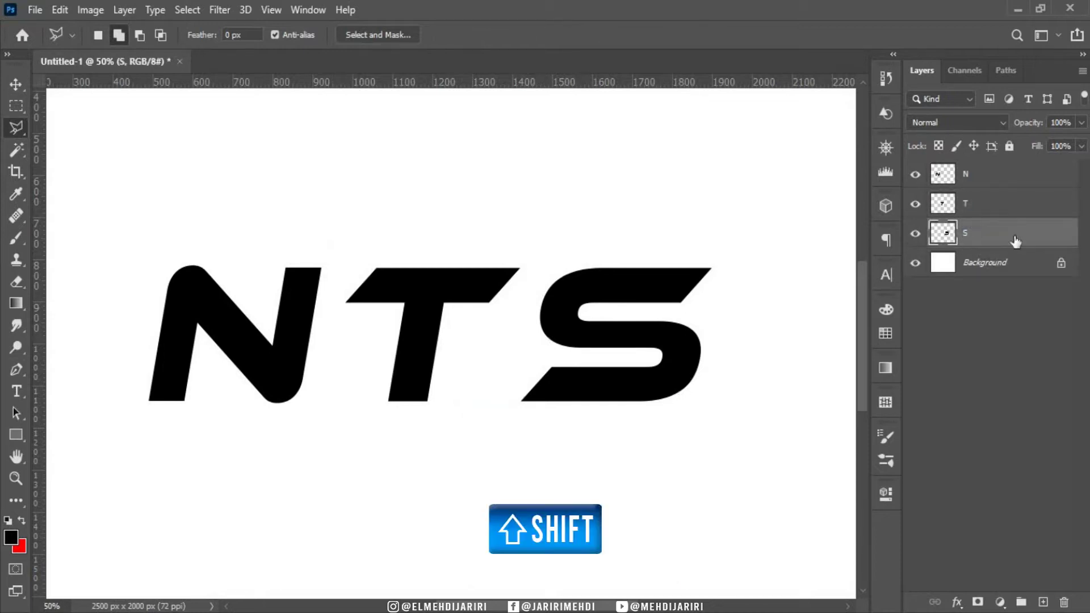
left_click(982, 176, "shift")
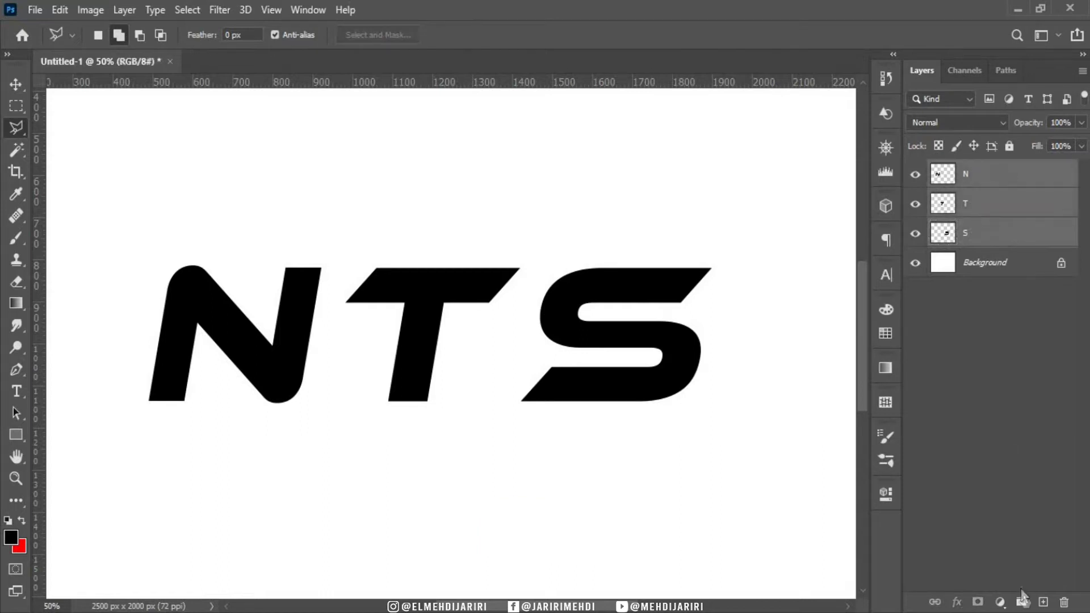
key("ctrl+g")
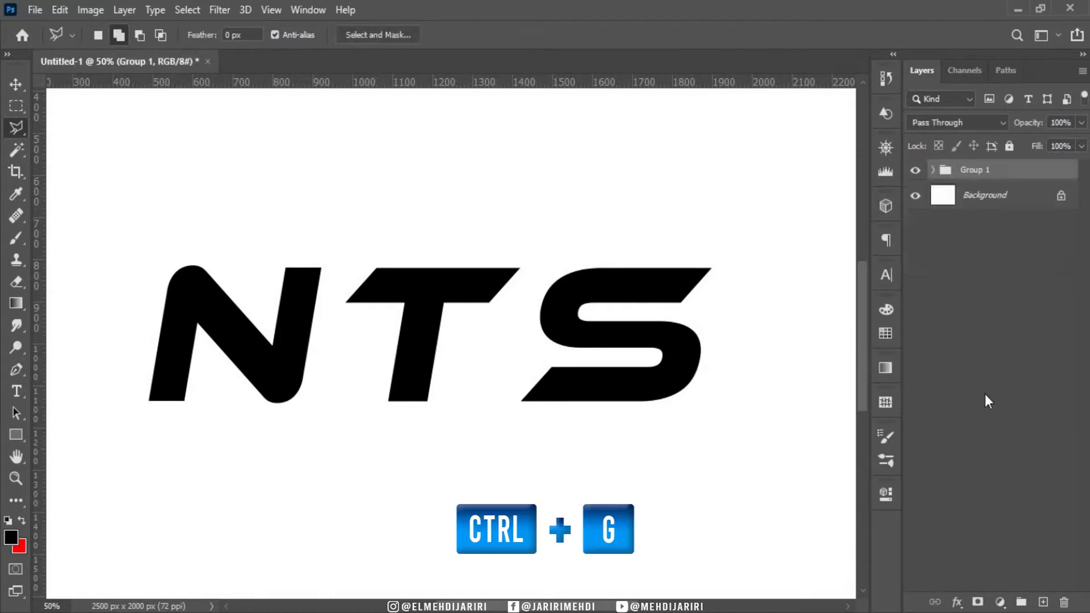
double_click(981, 172)
type("NTS")
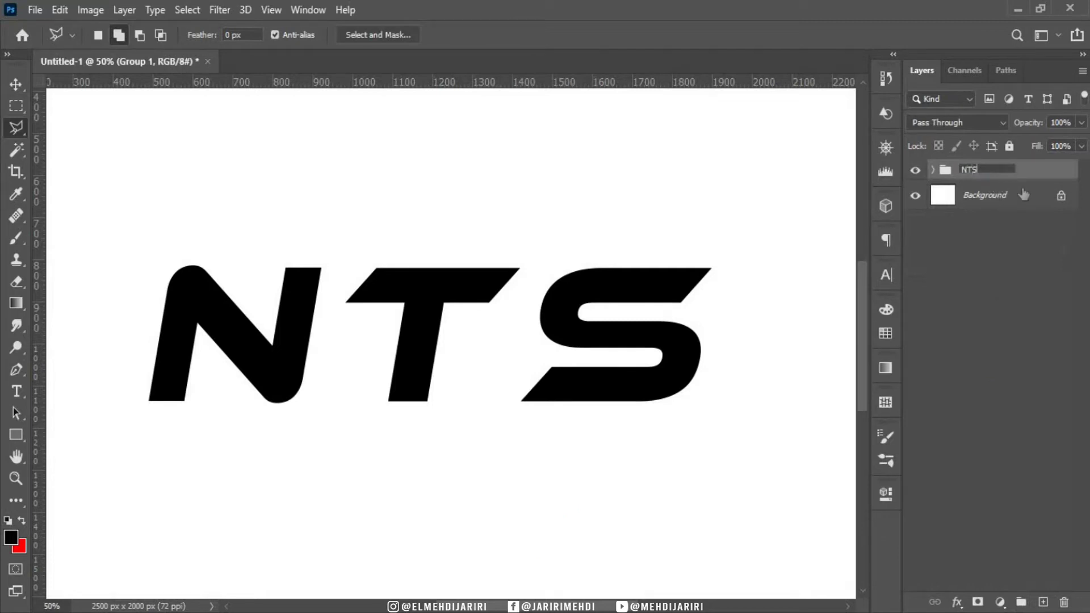
key("Return")
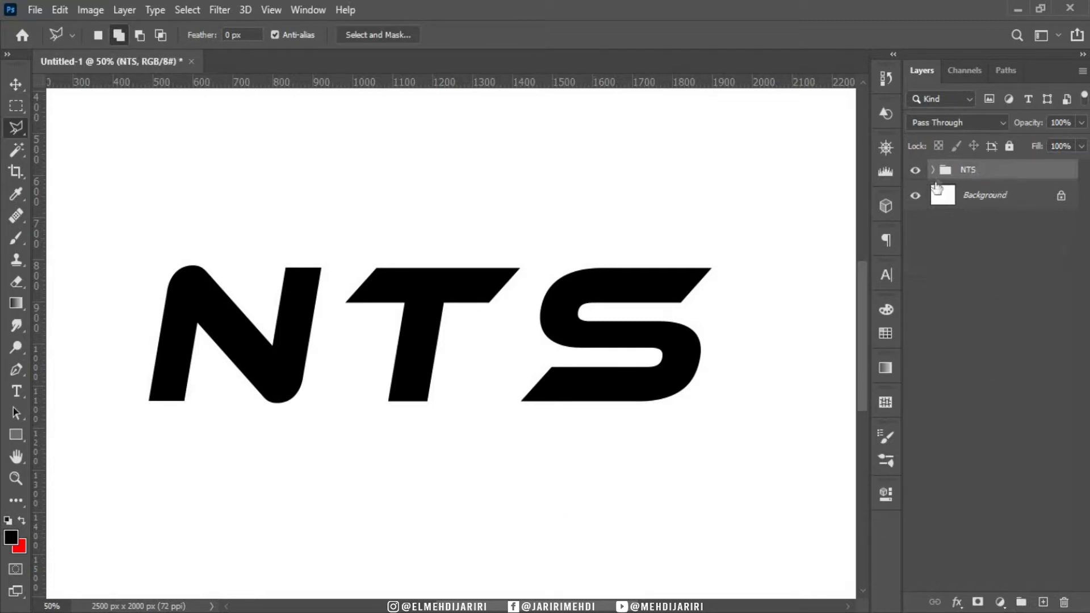
left_click(933, 170)
left_click(982, 231)
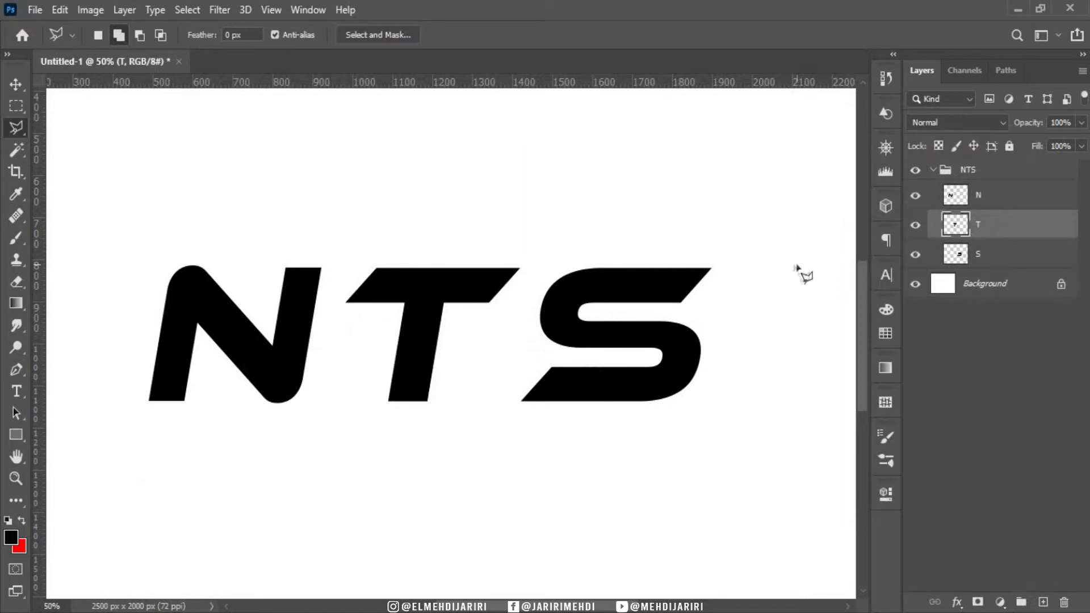
Turn on Smart Guides and move the T 150 px left toward the N
key("v")
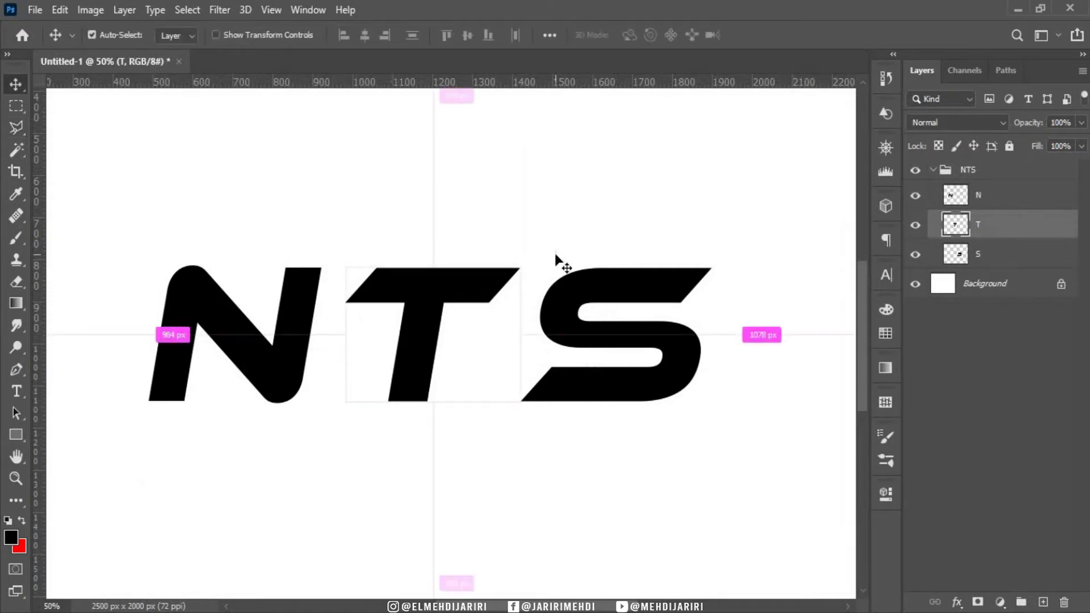
key("ctrl+plus")
left_click(280, 13)
mouse_move(284, 344)
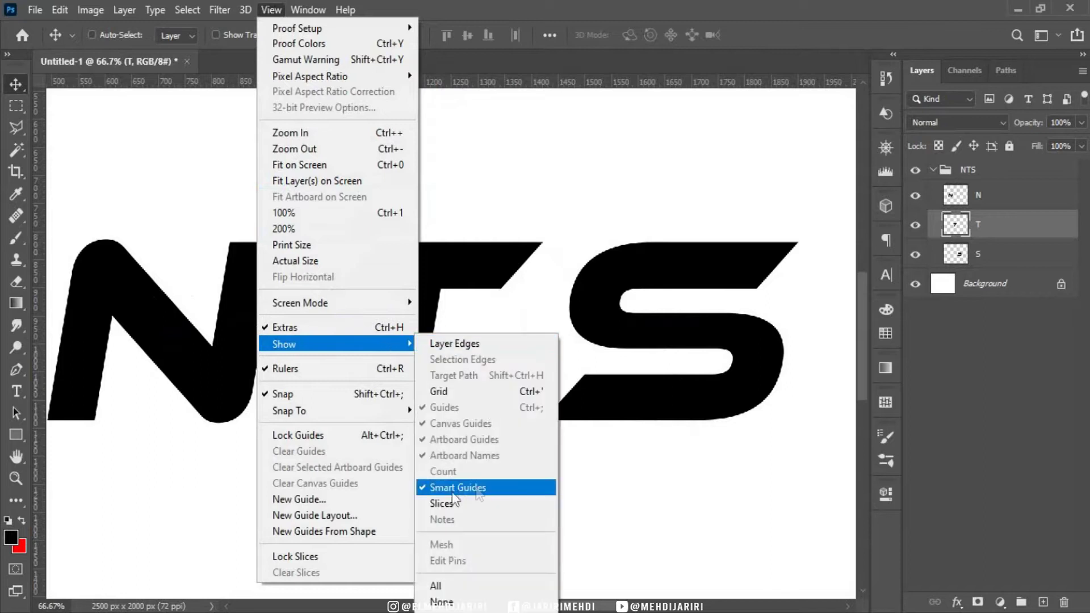
left_click(474, 271)
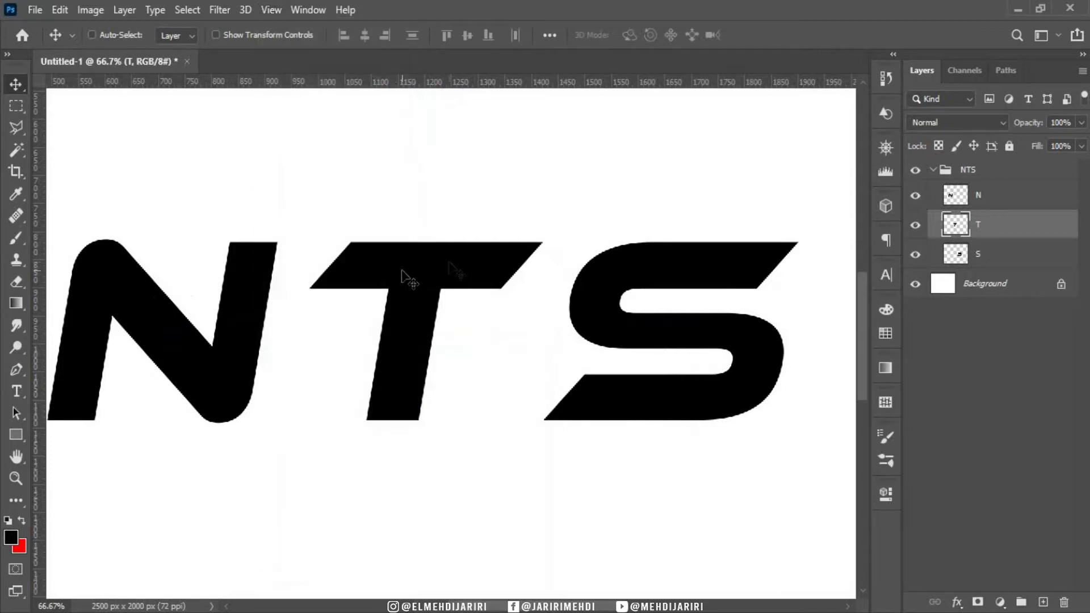
left_click_drag(428, 284, 349, 284)
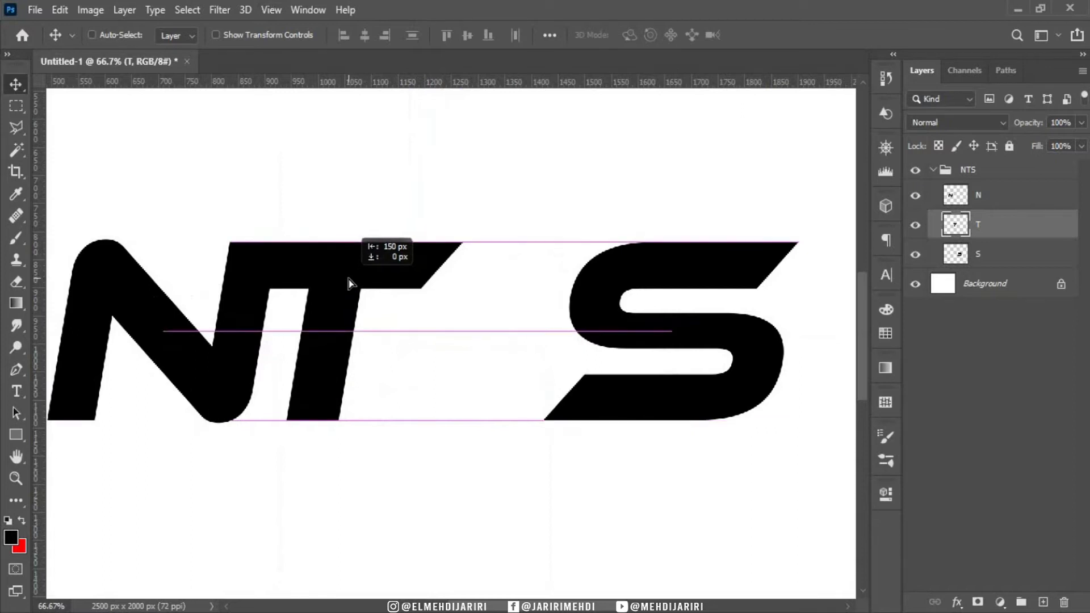
left_click_drag(349, 284, 349, 284)
Slide the S left until its top bar joins the T's top bar
left_click(995, 256)
key("ctrl+plus")
left_click_drag(738, 242, 505, 241)
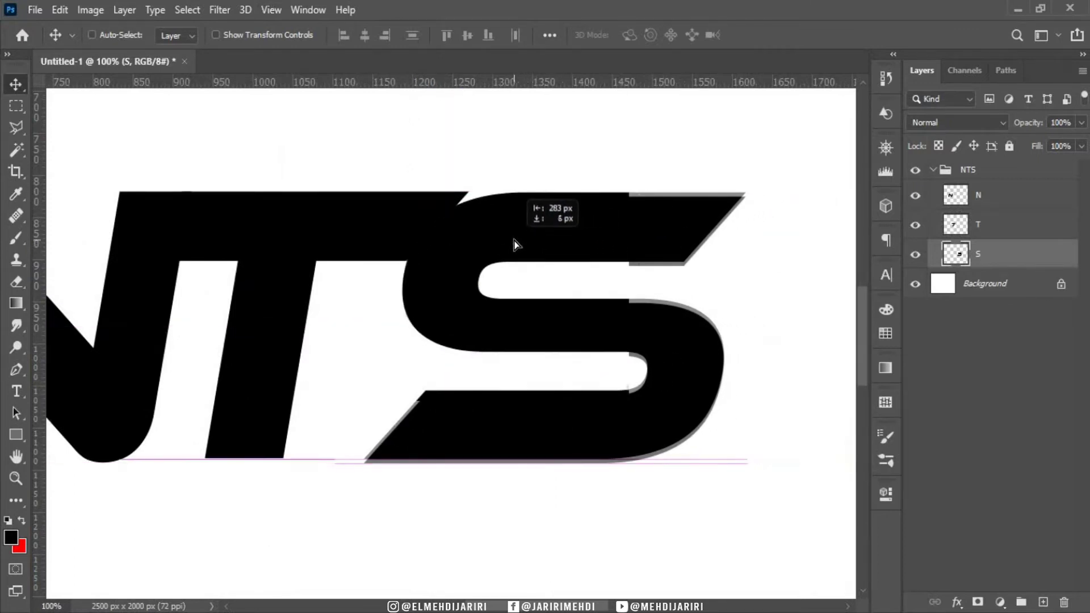
left_click_drag(505, 241, 475, 237)
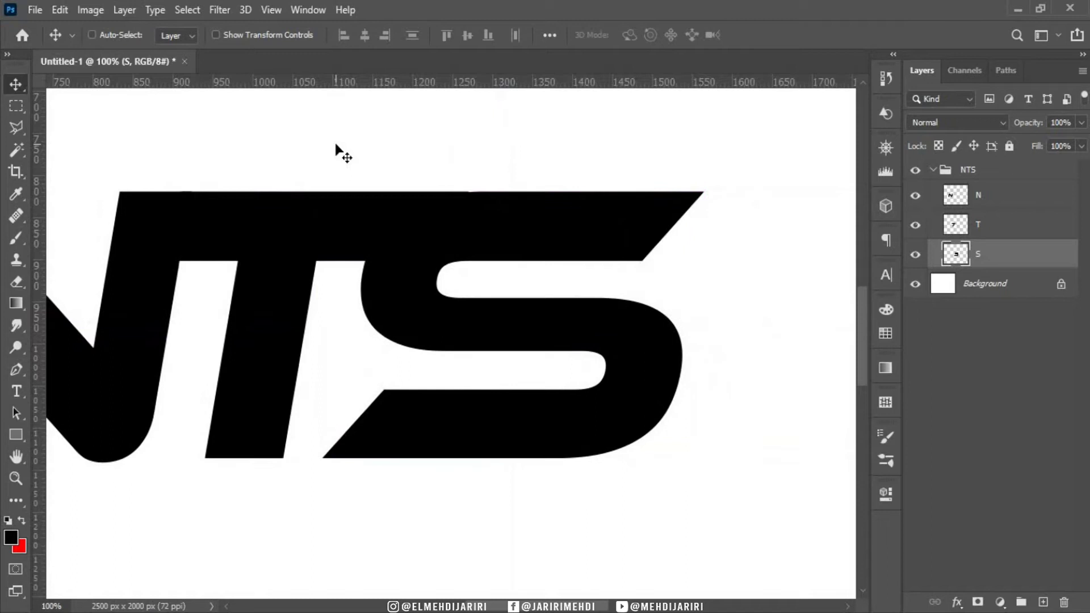
left_click_drag(405, 81, 404, 111)
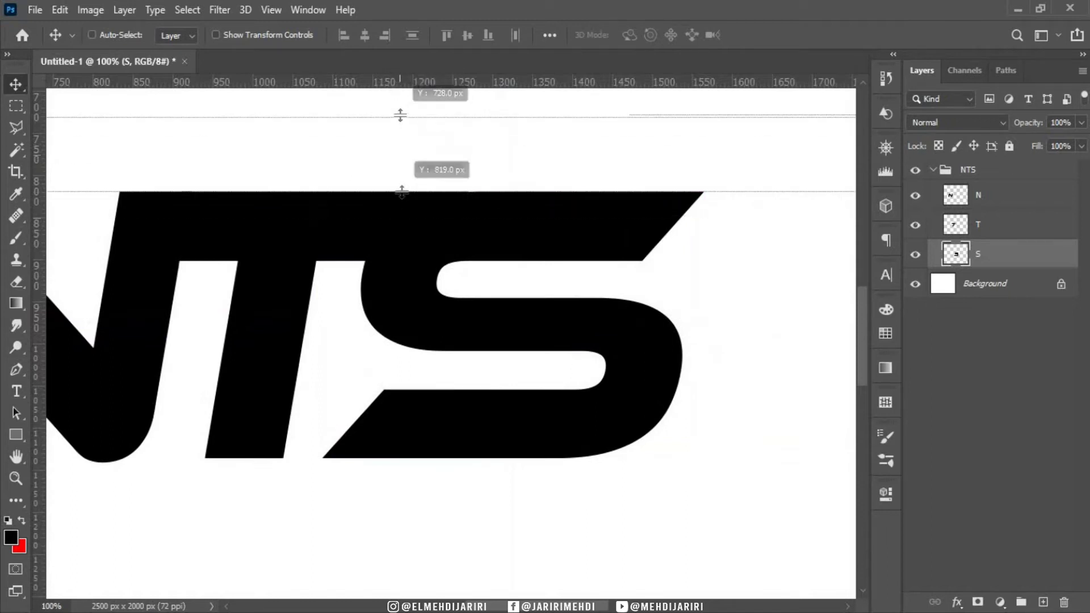
Place horizontal guides at the letters' top edge (819 px) and the top bar's bottom edge (~907 px)
mouse_move(404, 110)
left_mouse_down()
mouse_move(410, 80)
mouse_move(418, 174)
left_mouse_up()
left_click_drag(417, 184, 418, 191)
left_click_drag(681, 85, 680, 260)
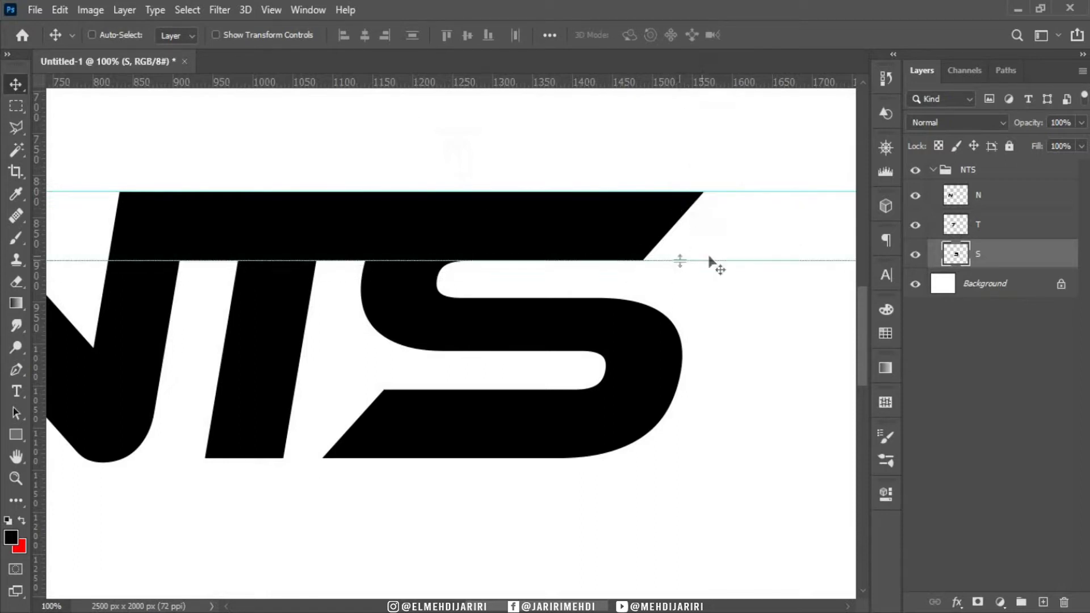
left_click(16, 106)
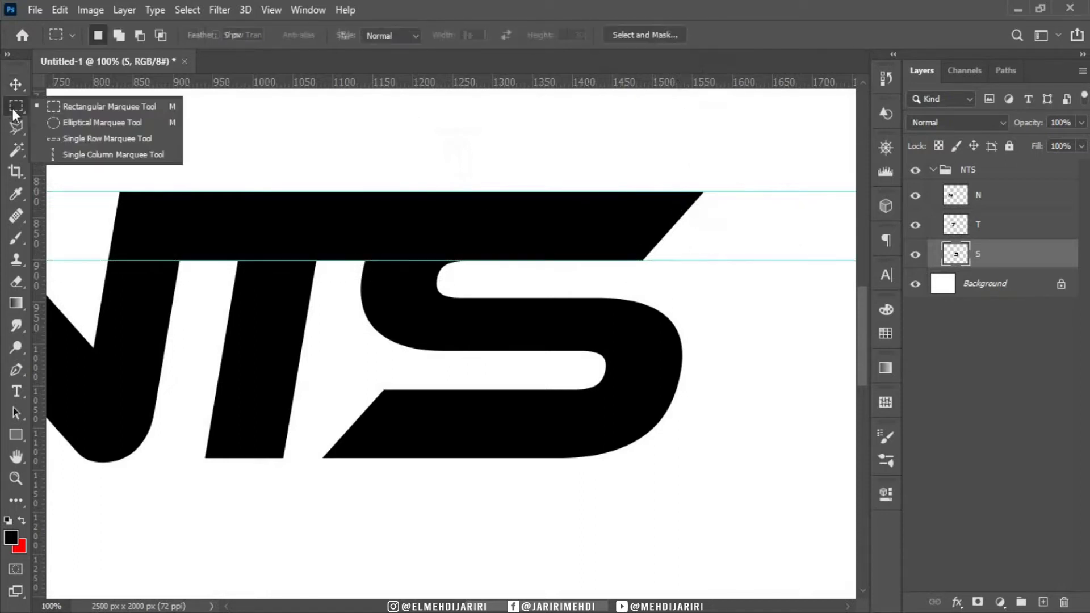
Cut the right section of the long top bar onto its own layer with a rectangular marquee
left_click(85, 106)
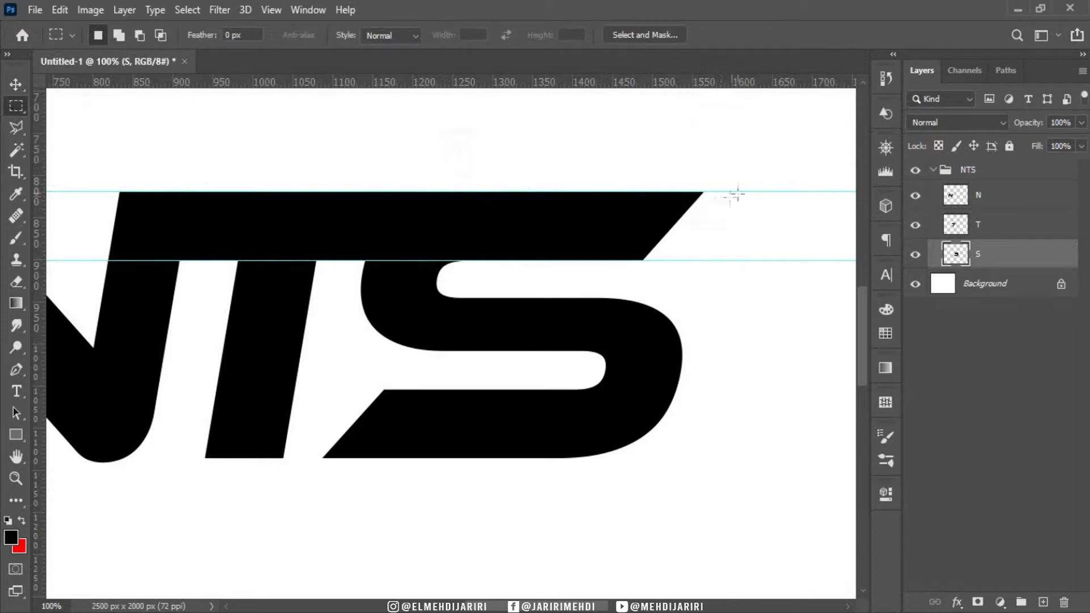
left_click_drag(740, 191, 637, 229)
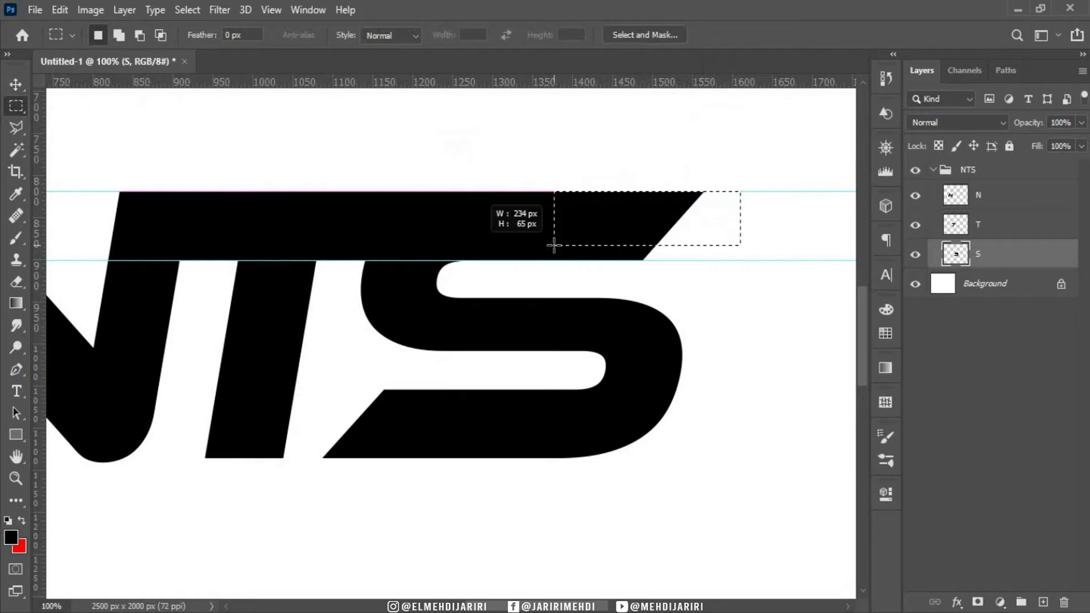
mouse_move(637, 229)
left_mouse_down()
mouse_move(309, 260)
mouse_move(332, 261)
left_mouse_up()
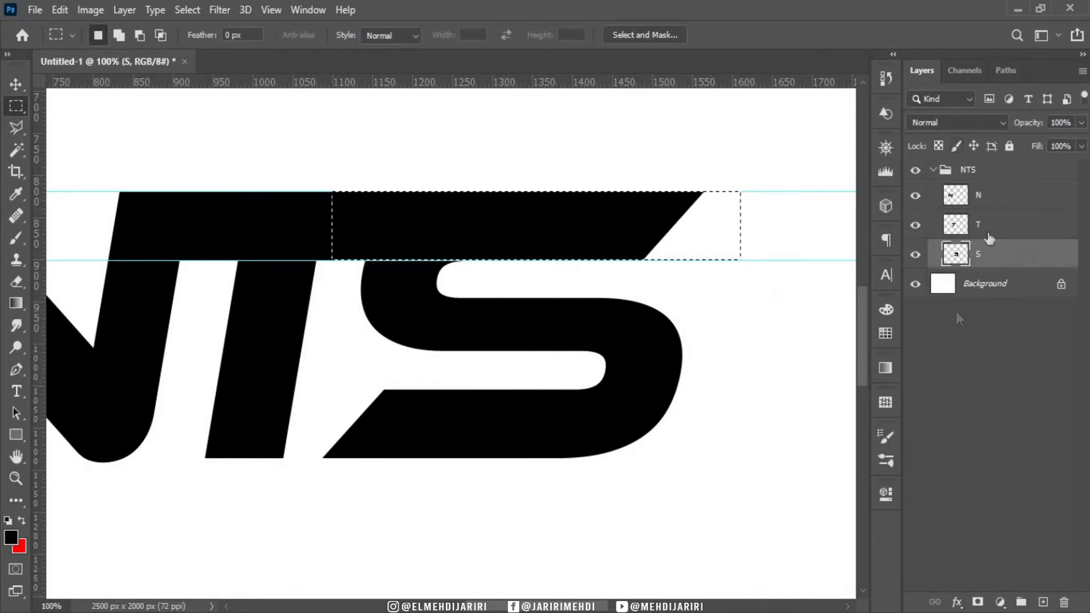
right_click(513, 221)
left_click(593, 348)
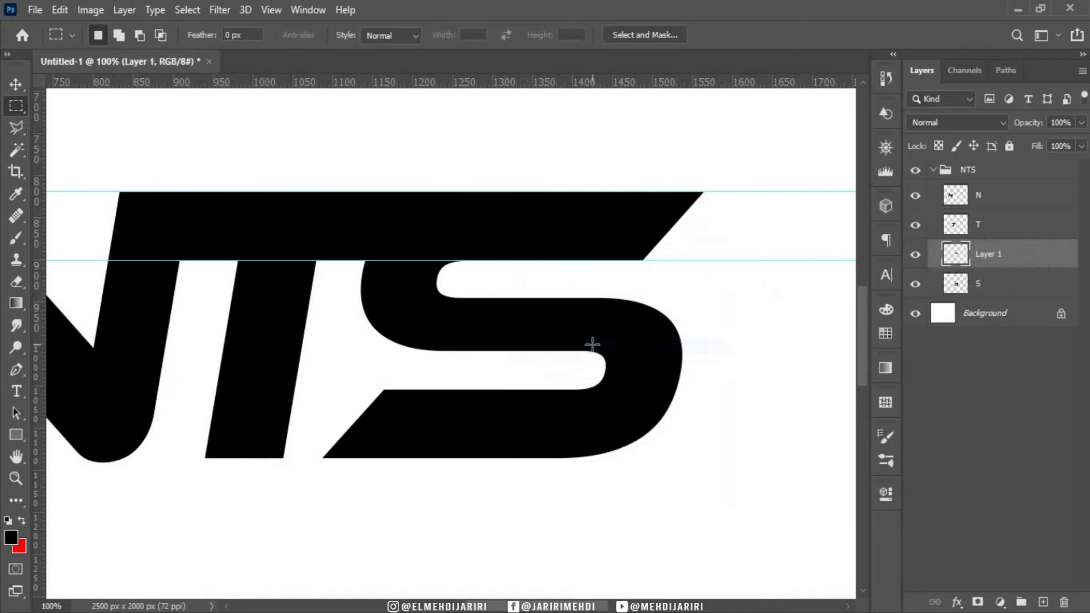
left_click(923, 264)
Merge the cut bar section into the T layer
key("ctrl")
left_click(952, 227, "ctrl")
key("ctrl+d")
left_click(1037, 232, "shift")
key("ctrl+e")
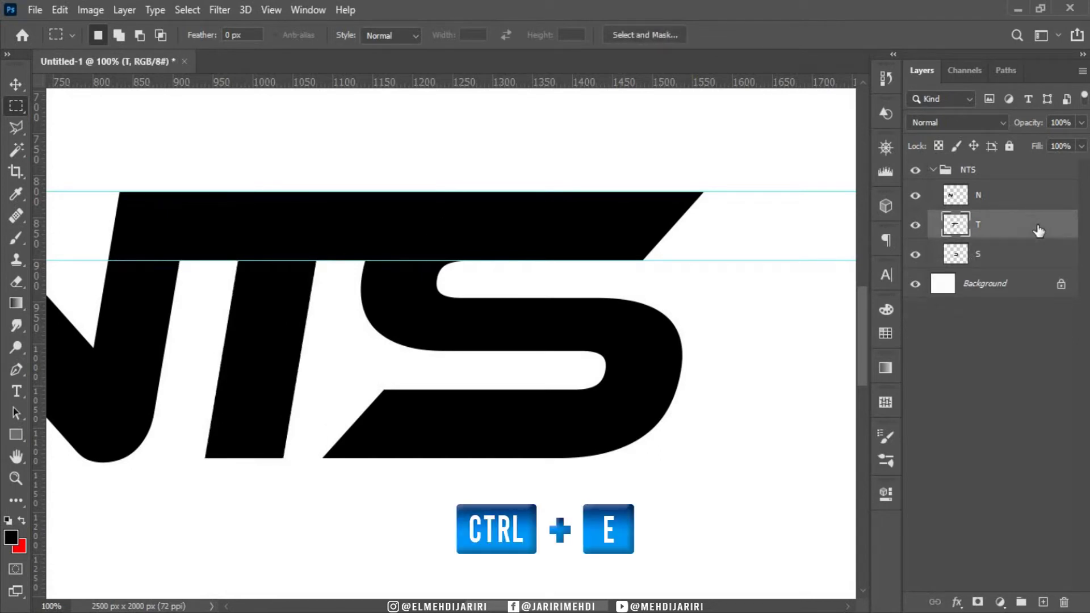
Check each letter layer's visibility, then hide the guides
left_click(916, 226, "alt")
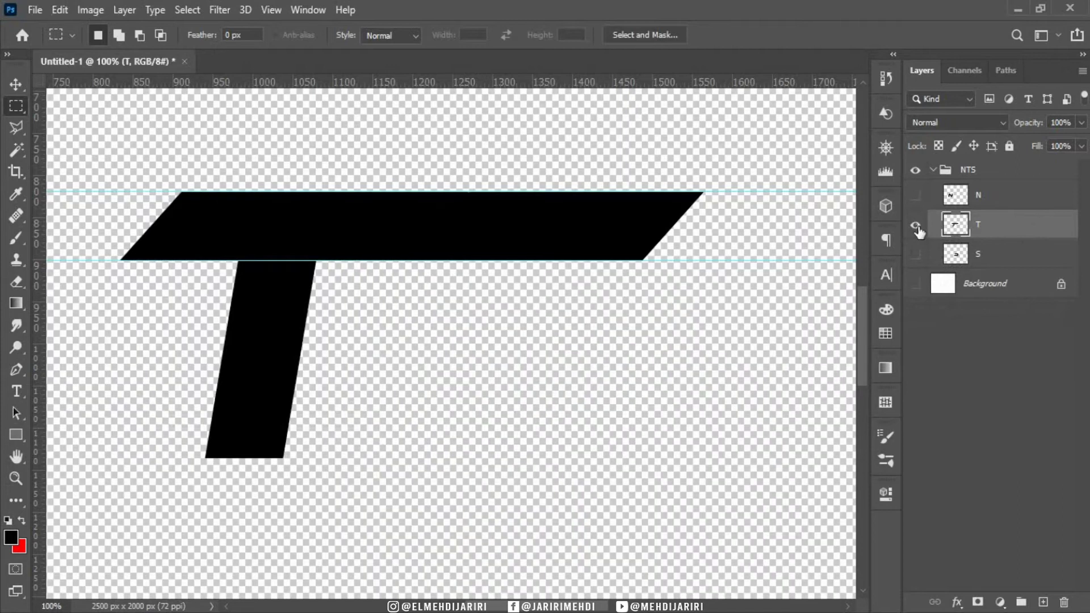
left_click(915, 285)
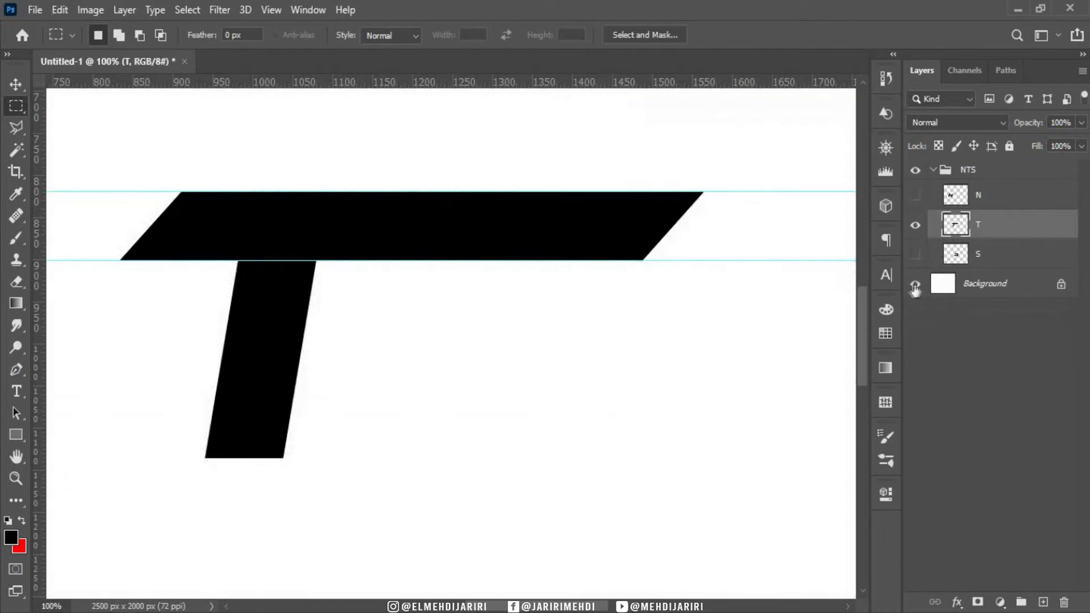
left_click(916, 255, "alt")
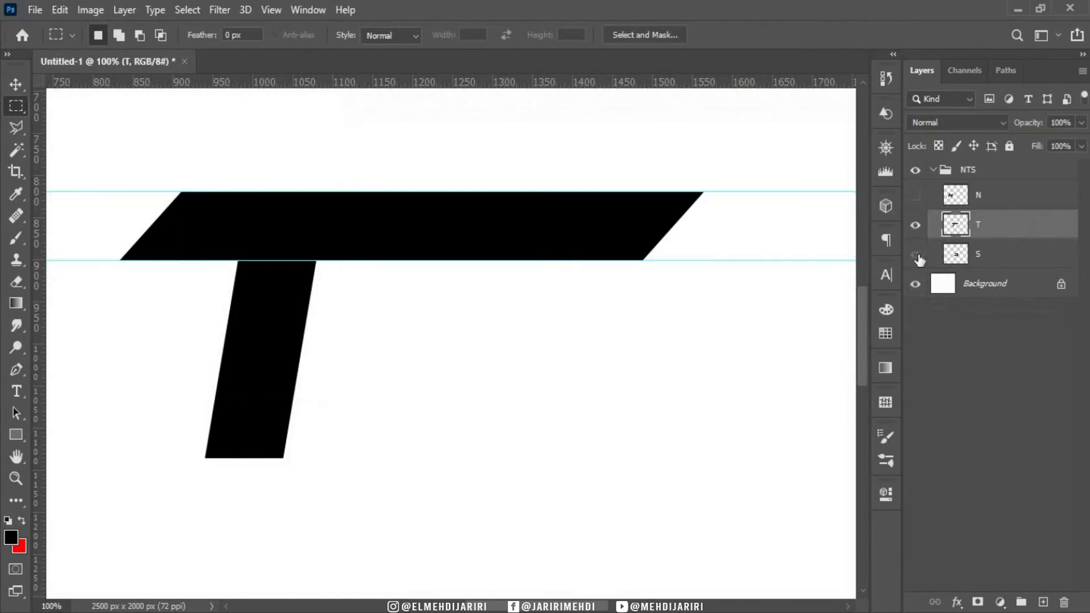
left_click(915, 254)
left_click(915, 196)
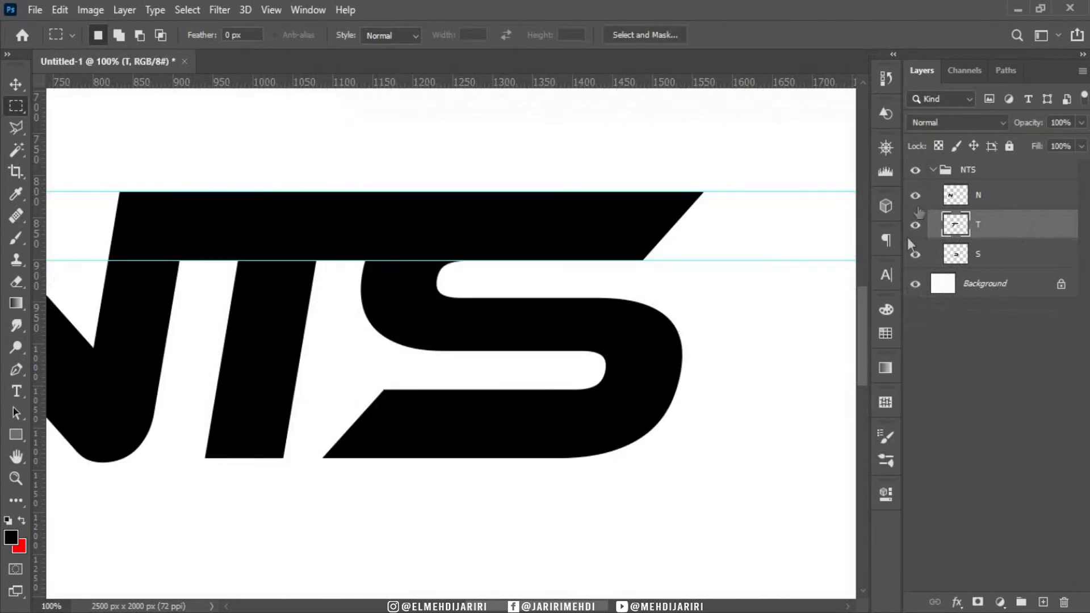
key("ctrl+h")
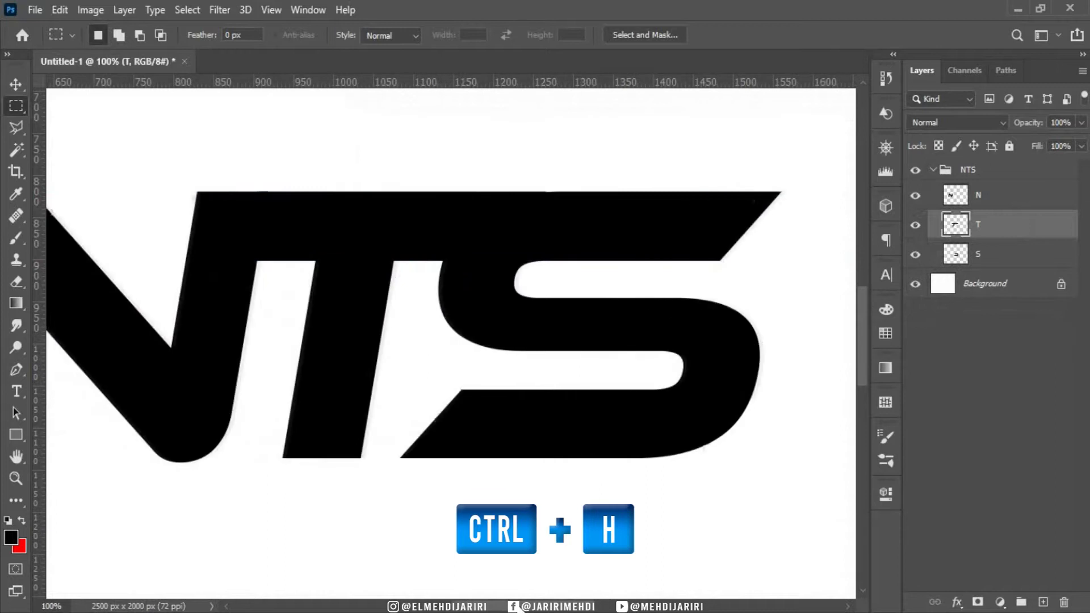
left_click(977, 194)
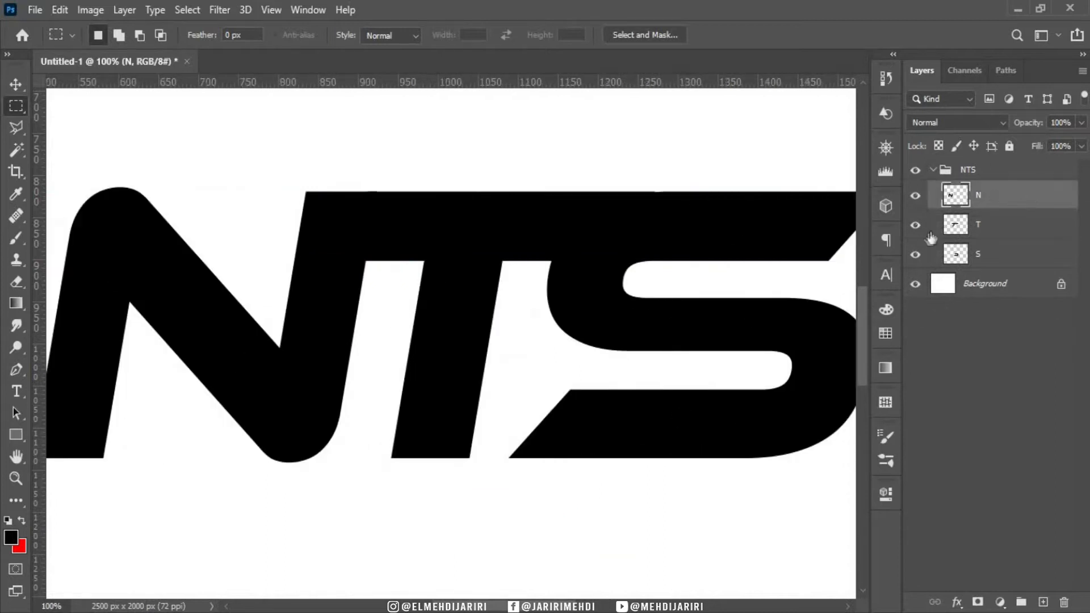
Load the N's outline as a selection and expand it by 30 px
key("ctrl")
left_click(955, 196, "ctrl")
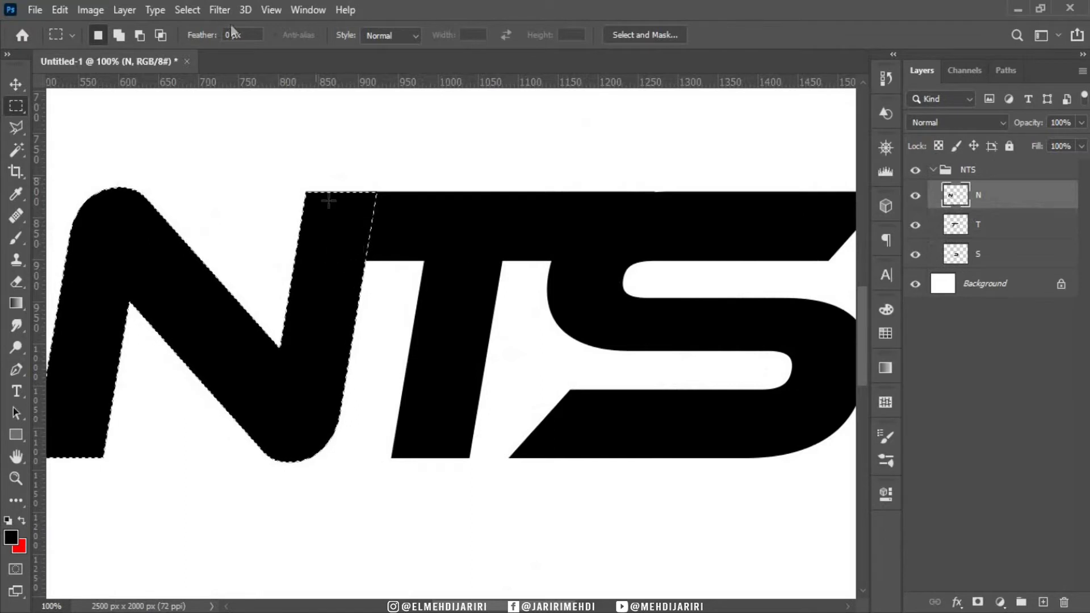
left_click(187, 10)
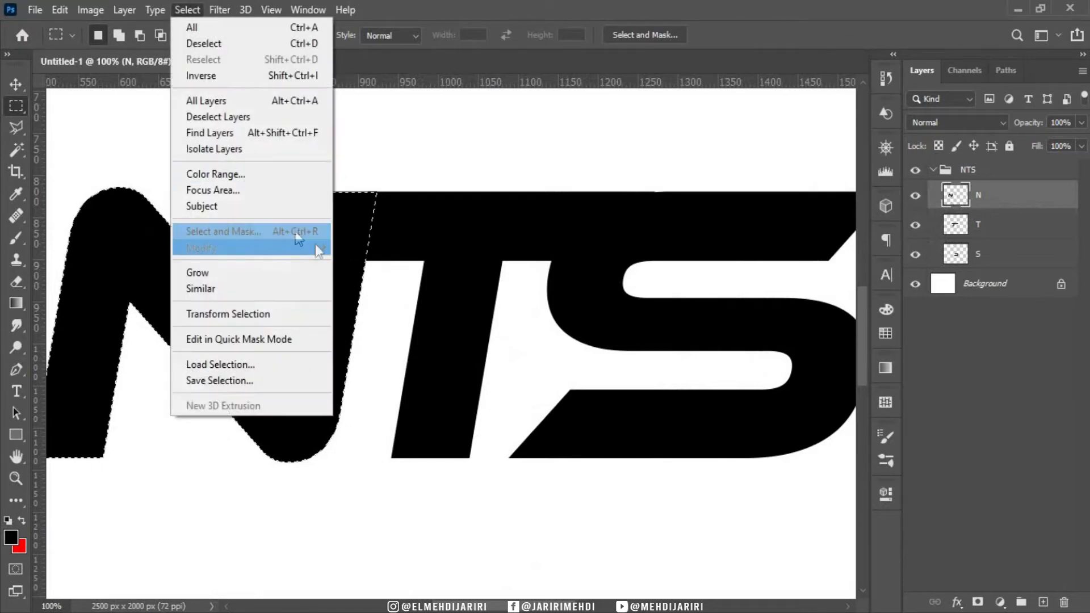
mouse_move(202, 247)
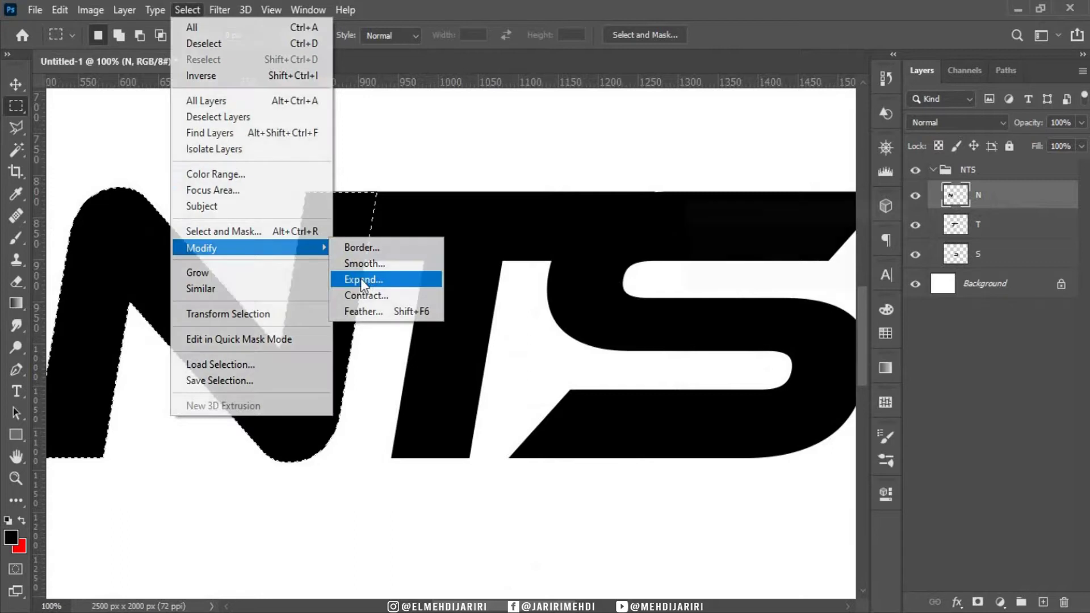
left_click(360, 278)
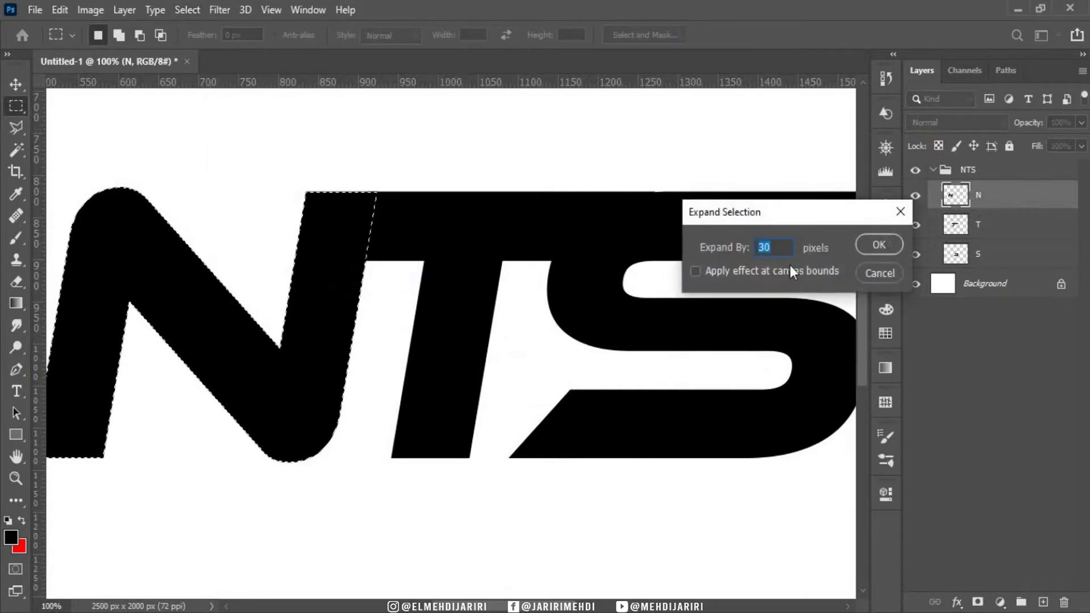
left_click(874, 246)
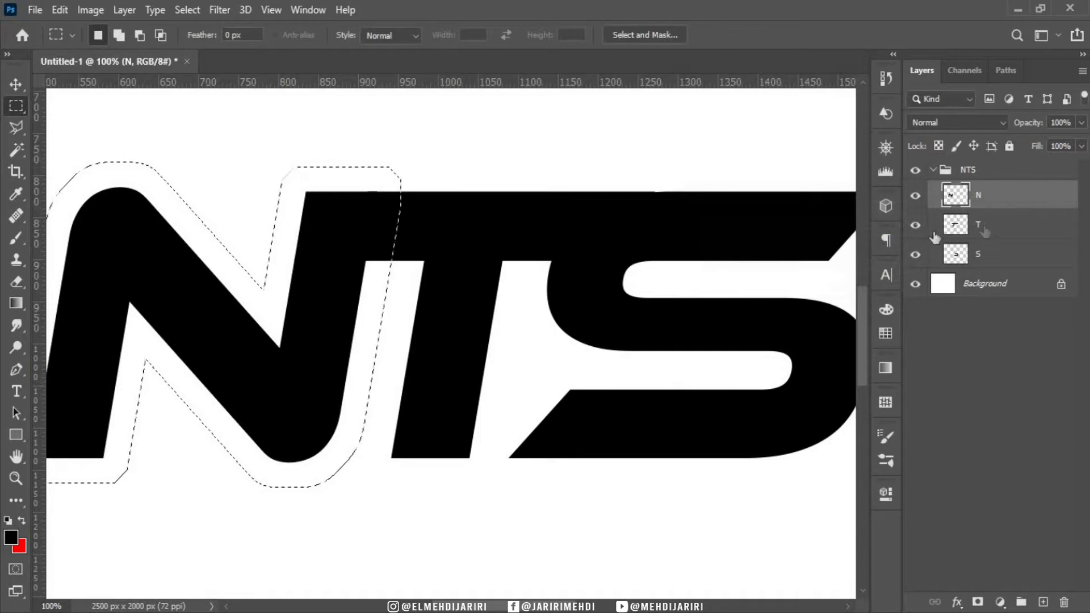
Clear the T inside the expanded N selection, then deselect
left_click(984, 227)
key("Delete")
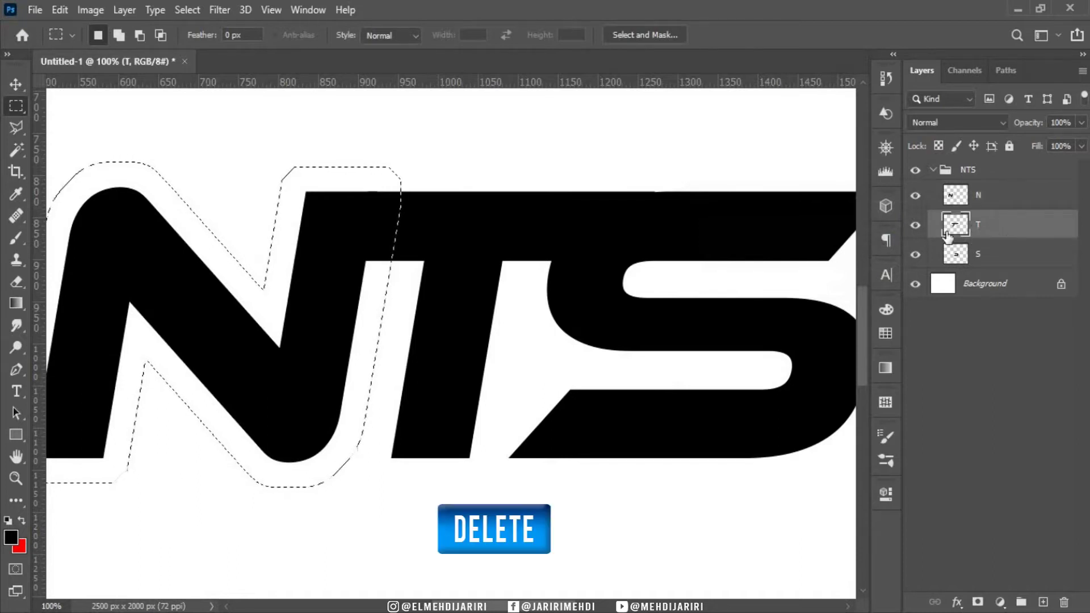
key("Delete")
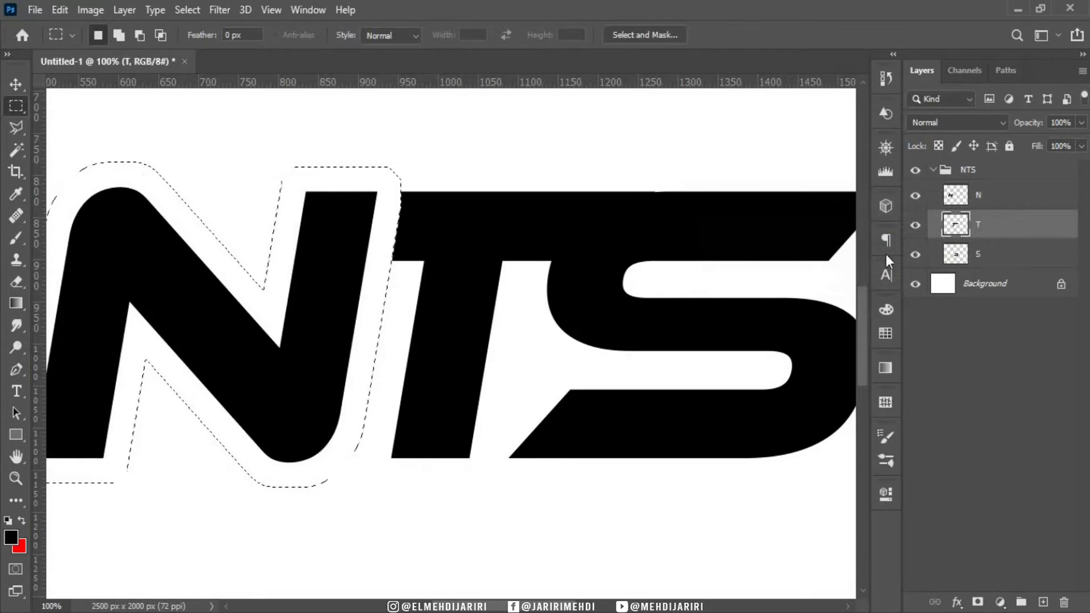
key("ctrl+z")
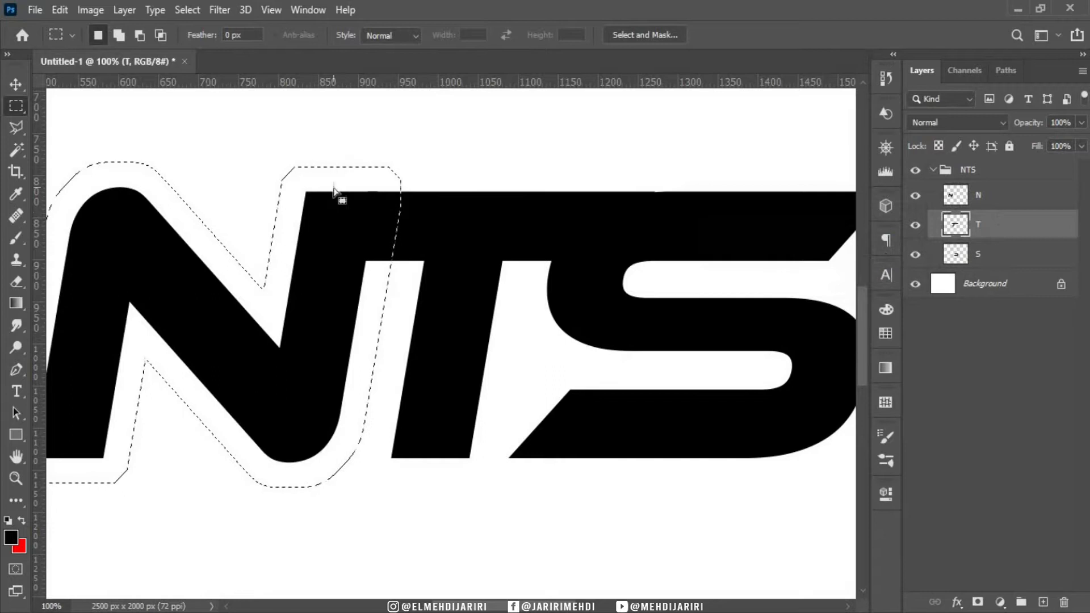
left_click(60, 9)
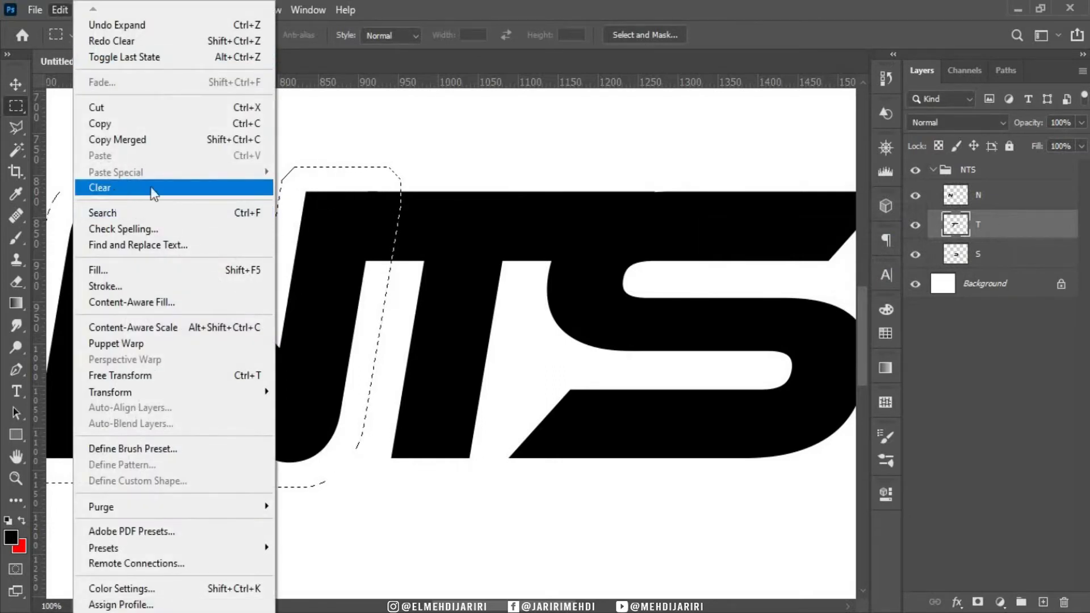
left_click(100, 190)
key("ctrl+d")
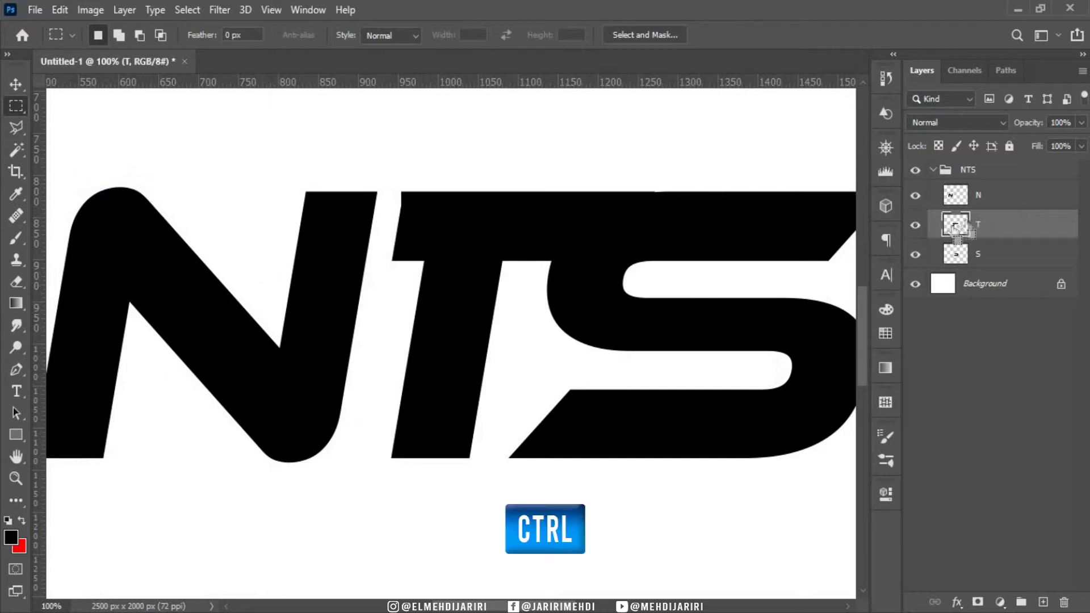
Load the T's outline as a selection and expand it by 30 px
left_click(959, 226, "ctrl")
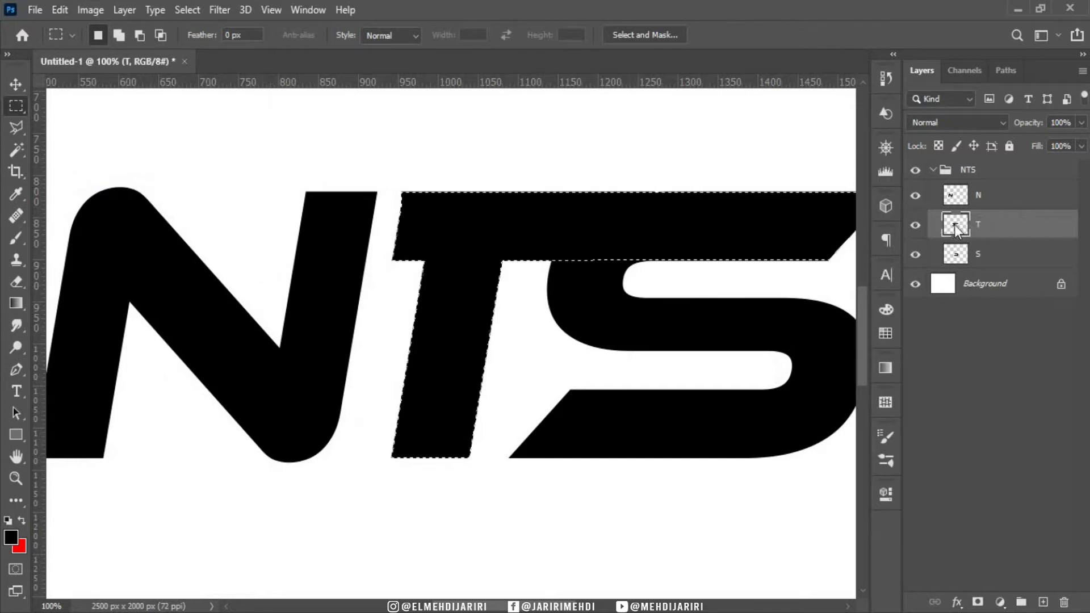
left_click(187, 10)
left_click(364, 279)
mouse_move(742, 214)
left_mouse_down()
mouse_move(826, 232)
mouse_move(858, 296)
left_mouse_up()
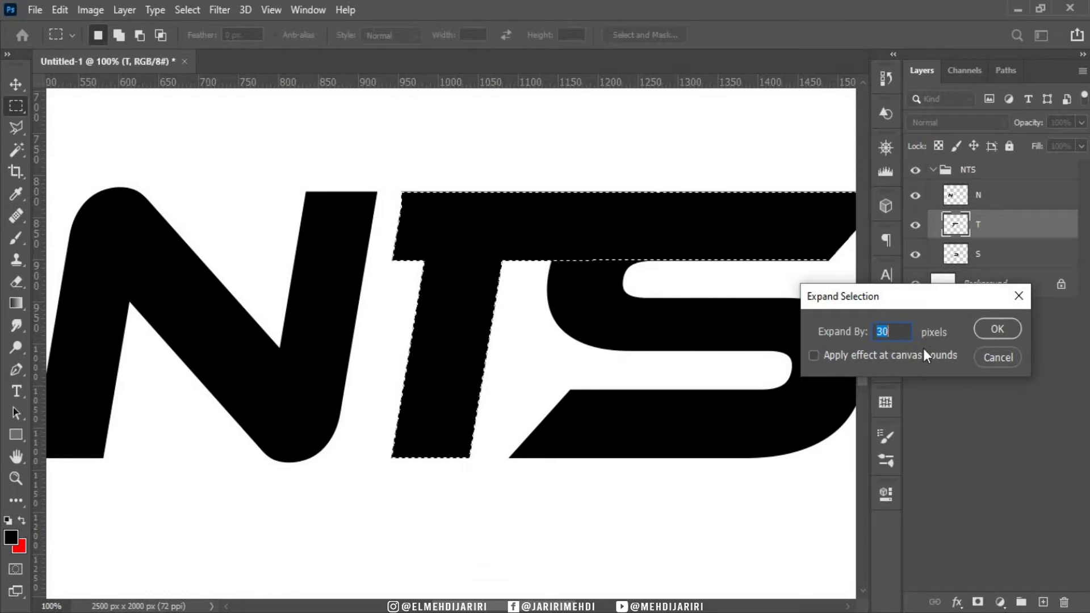
key("Return")
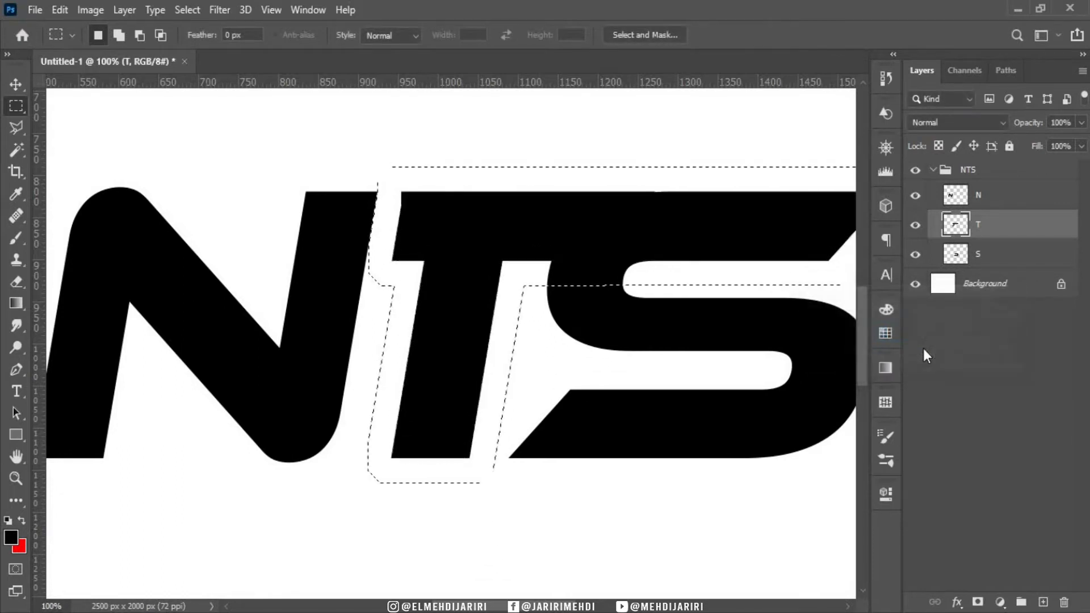
Clear the S inside the expanded T selection, deselect, and fit the canvas in view
left_click(1002, 256)
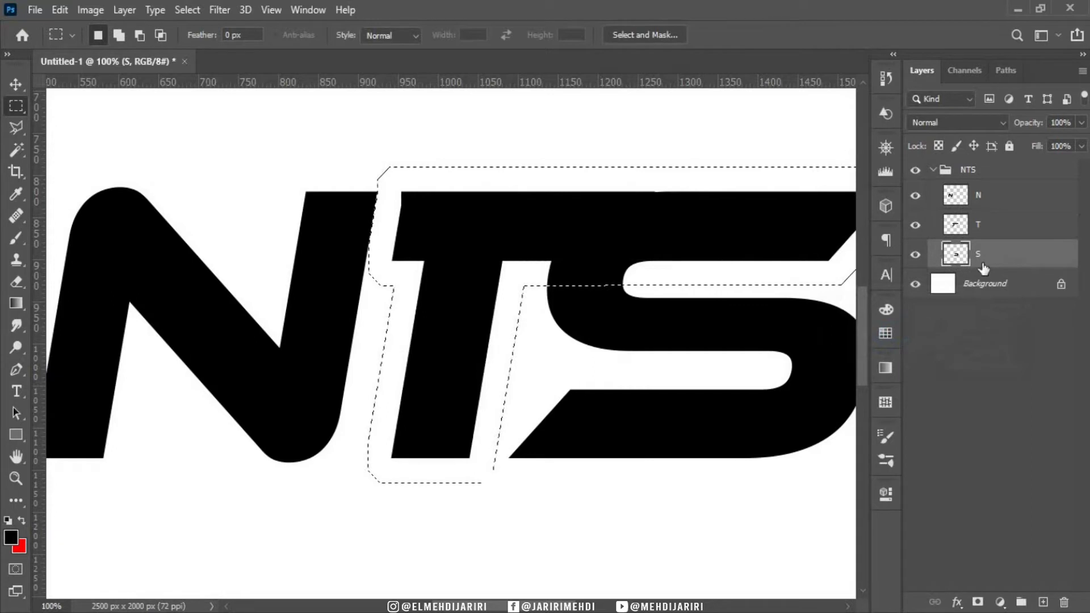
key("Delete")
key("ctrl+z")
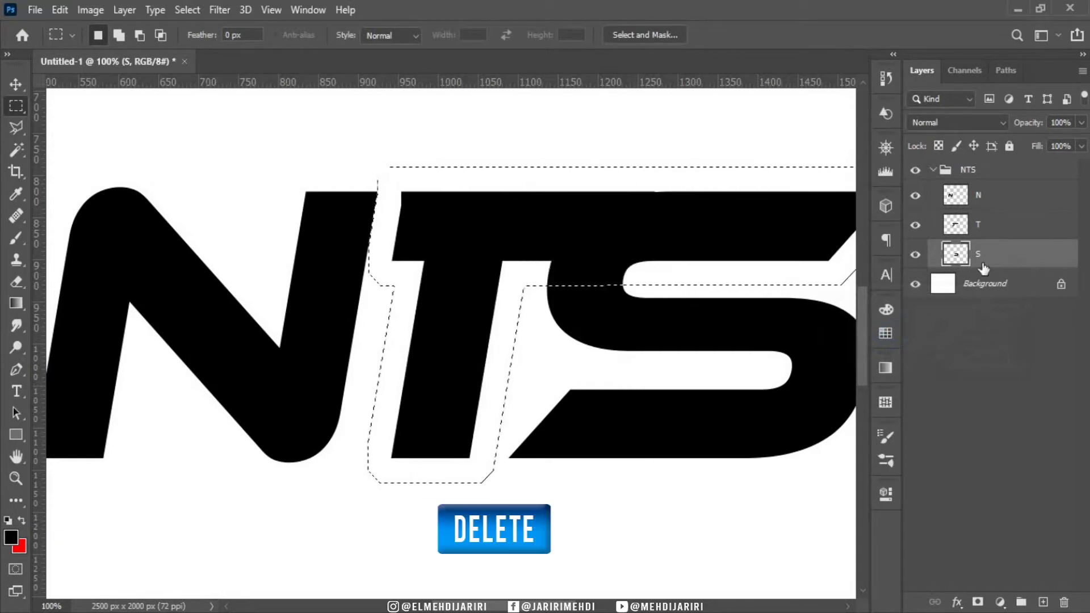
left_click(60, 10)
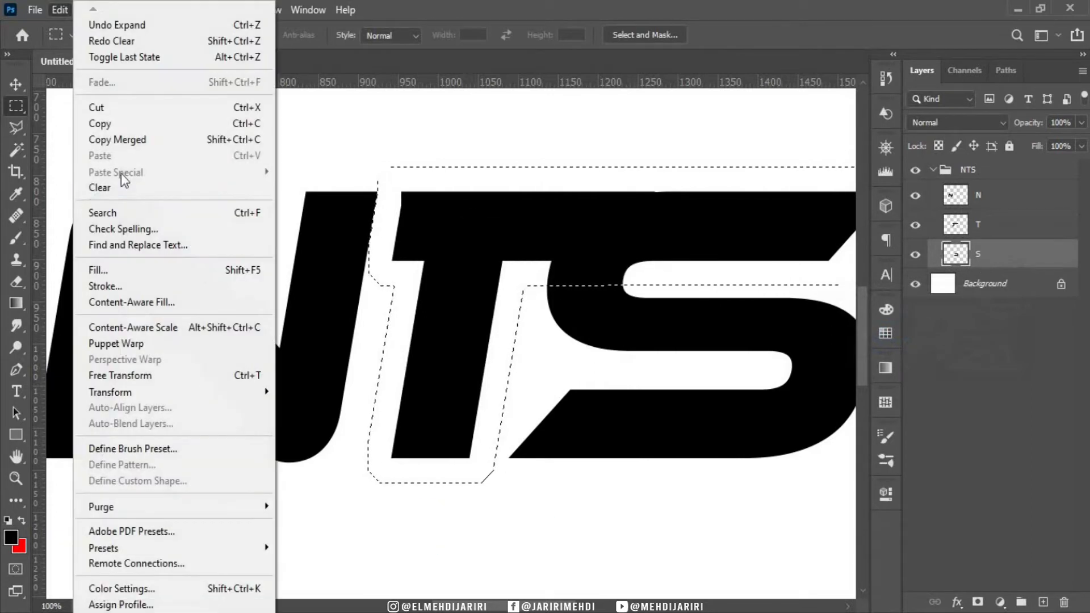
left_click(89, 182)
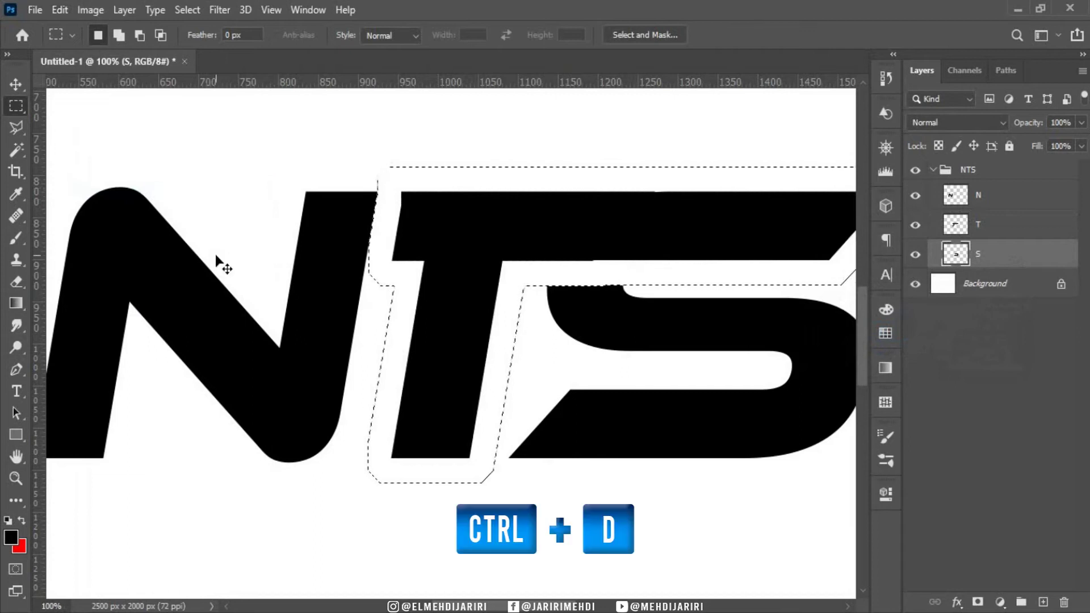
key("ctrl+d")
key("ctrl+0")
Move the NTS group toward the canvas centre and scale it up around its centre
key("v")
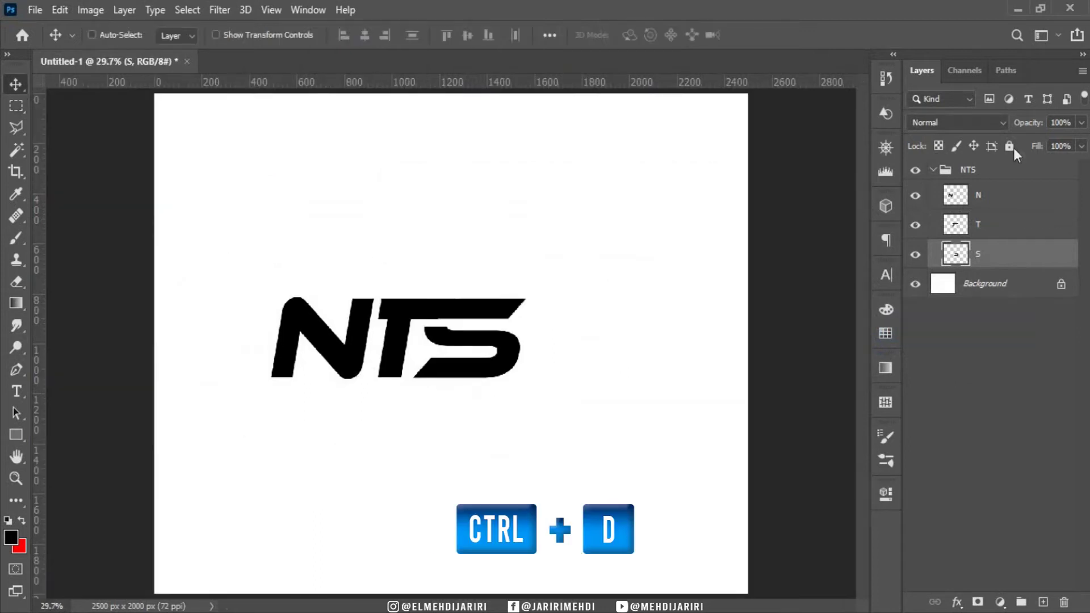
left_click(992, 170)
left_click_drag(462, 316, 486, 313)
key("ctrl+t")
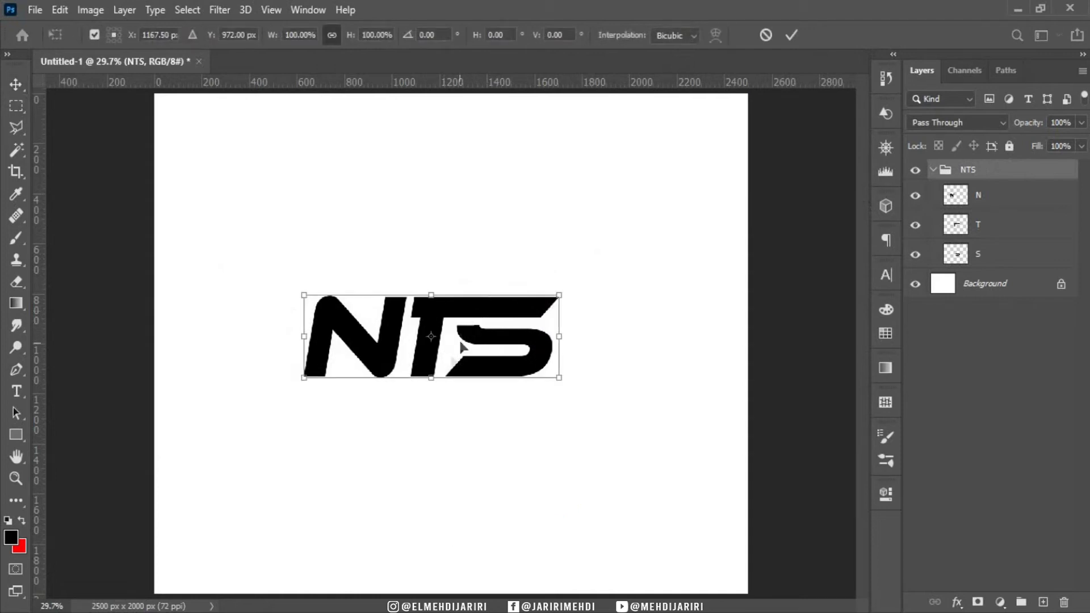
left_click_drag(435, 379, 436, 392)
key("Return")
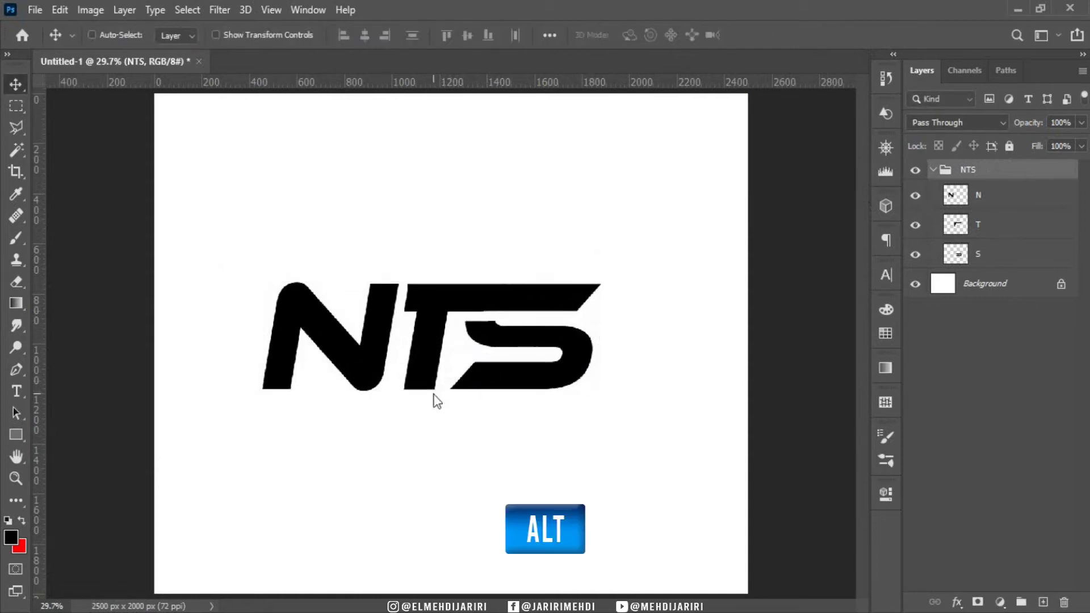
left_click(999, 284)
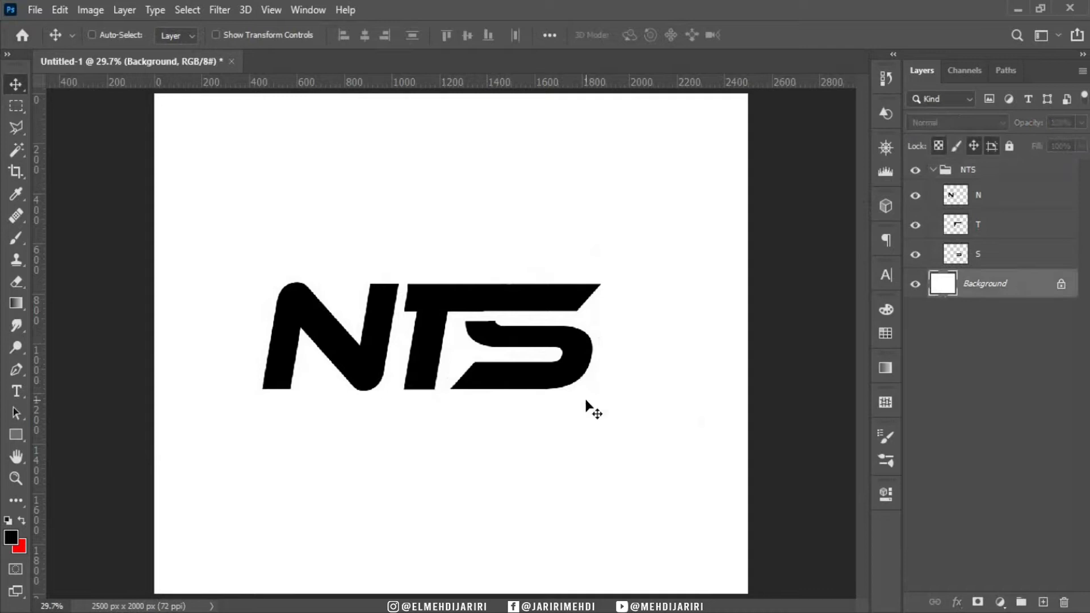
Draw a blue ellipse around the NTS letters
right_click(15, 435)
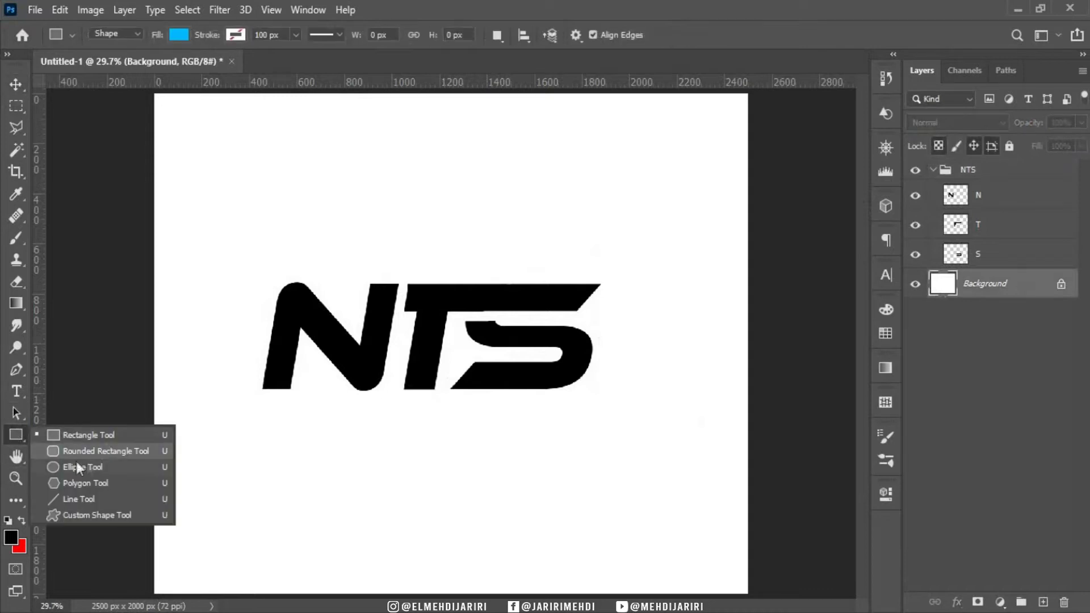
left_click(88, 464)
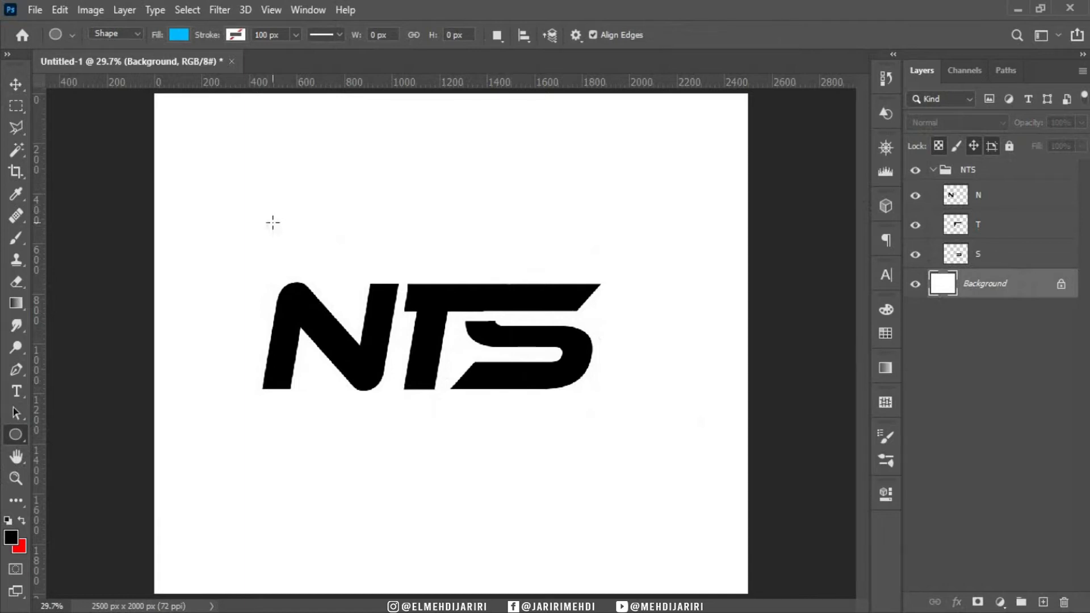
left_click(179, 34)
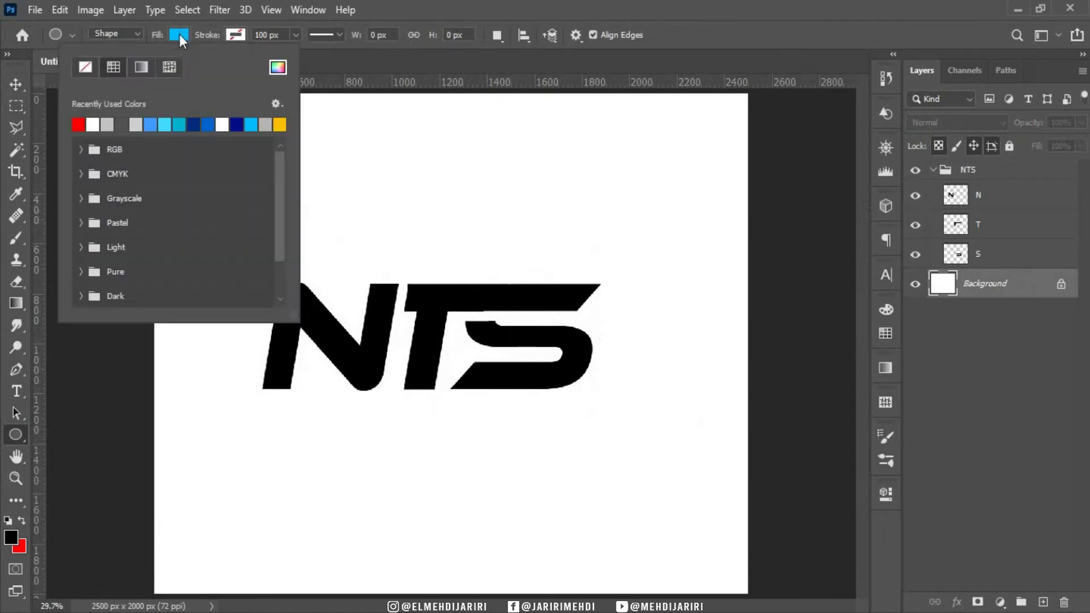
left_click(178, 34)
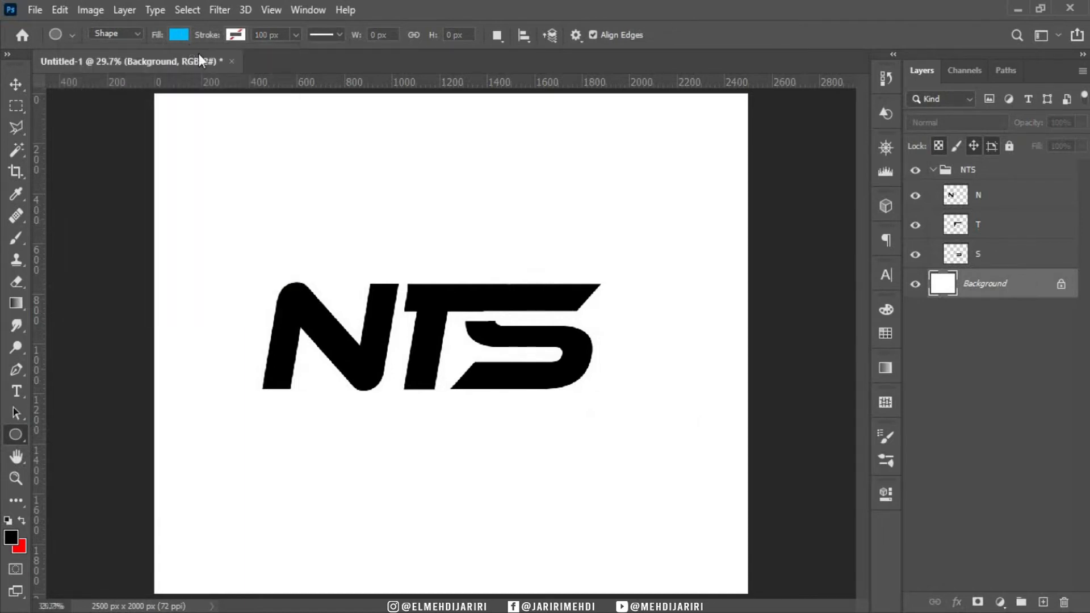
key("ctrl+plus")
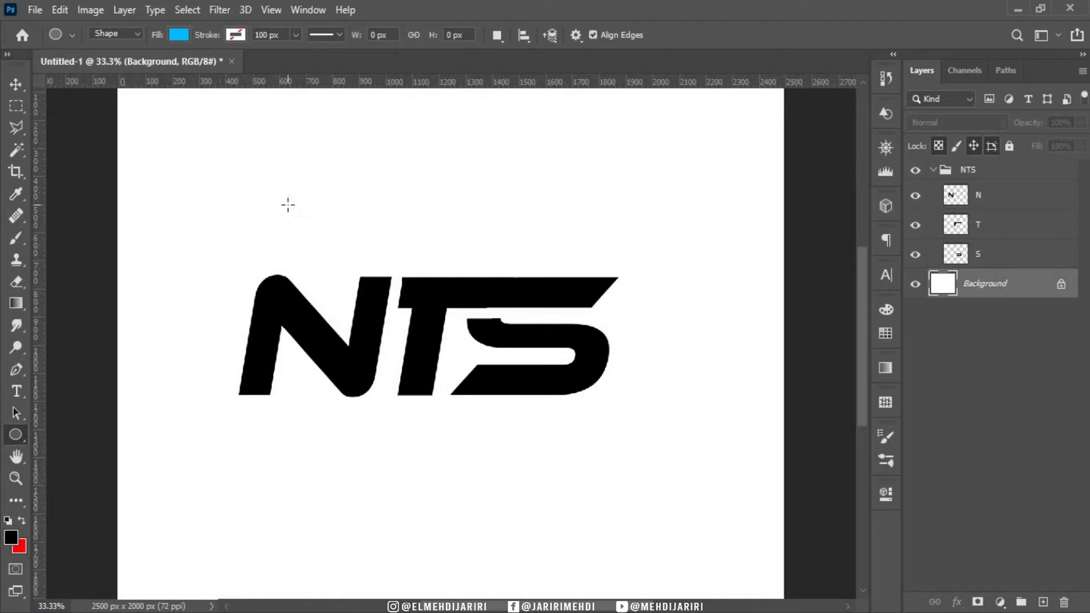
mouse_move(238, 185)
left_mouse_down()
mouse_move(612, 431)
mouse_move(637, 499)
left_mouse_up()
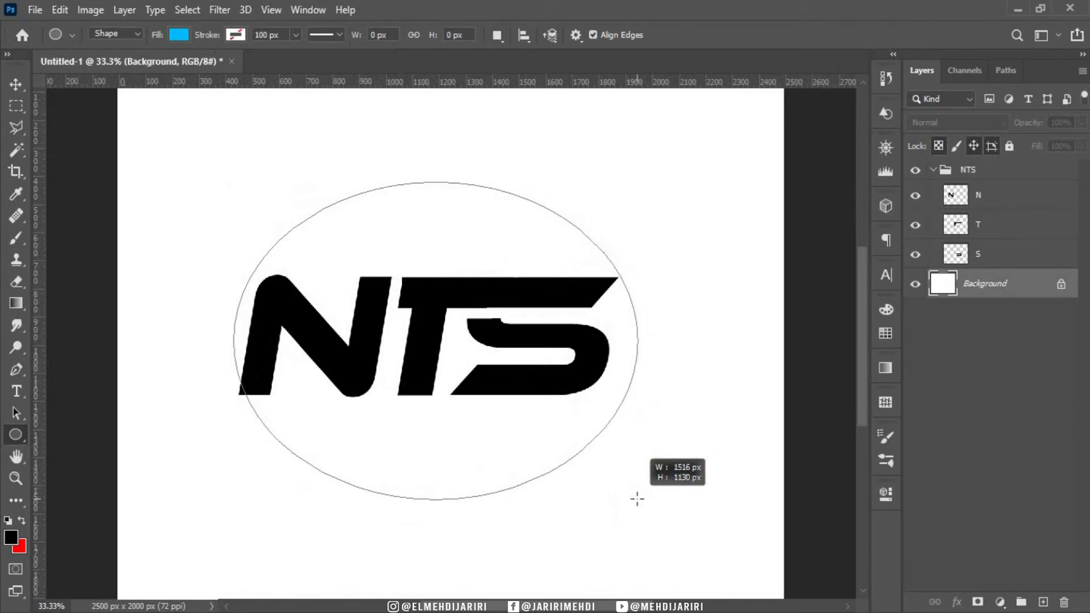
left_click_drag(637, 499, 637, 514)
left_click(843, 306)
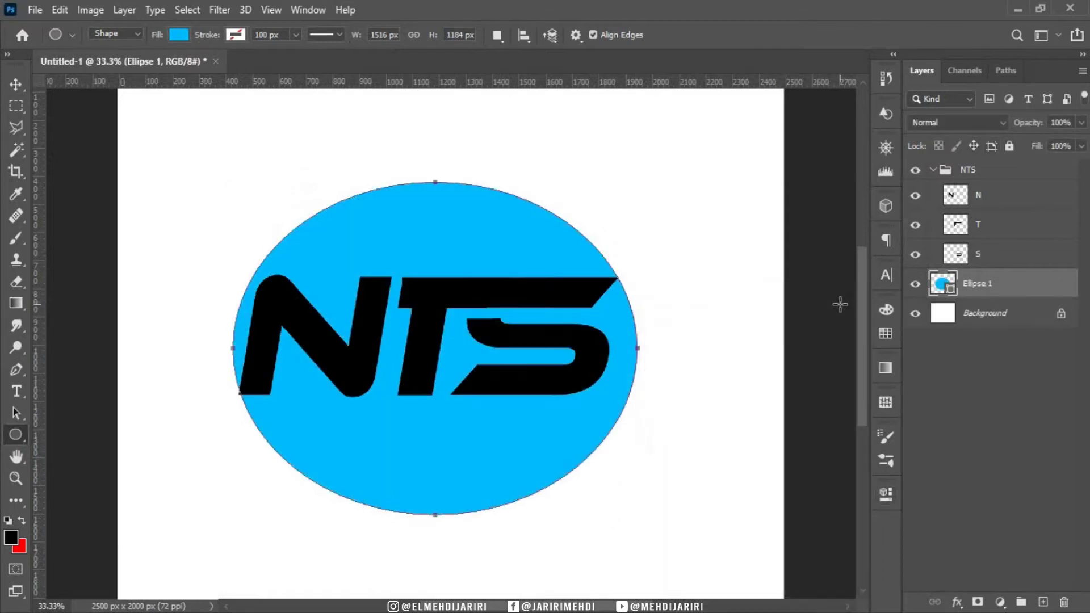
Rotate the ellipse by -11 degrees and shift it up and left
key("ctrl+t")
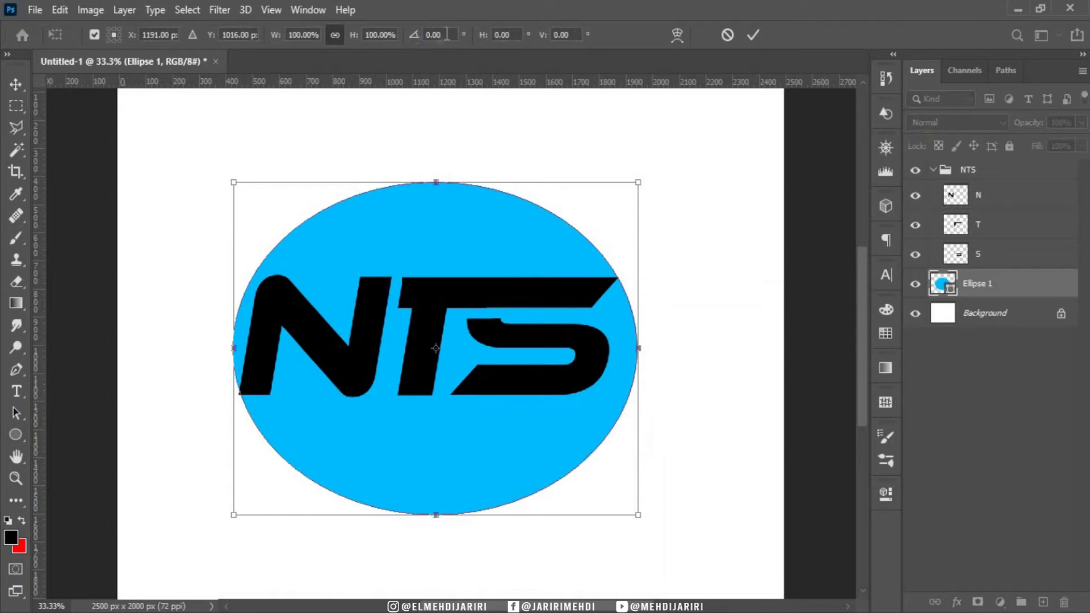
type("-11.5")
key("Return")
left_click_drag(498, 176, 478, 212)
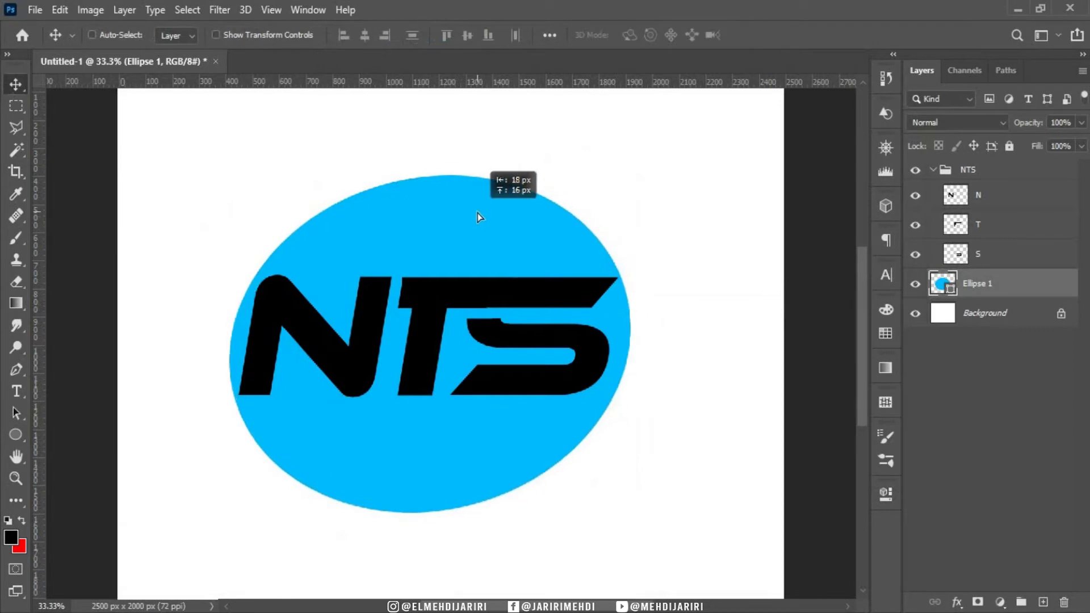
Nudge the blue ellipse into position behind the NTS letters
key("ctrl+plus")
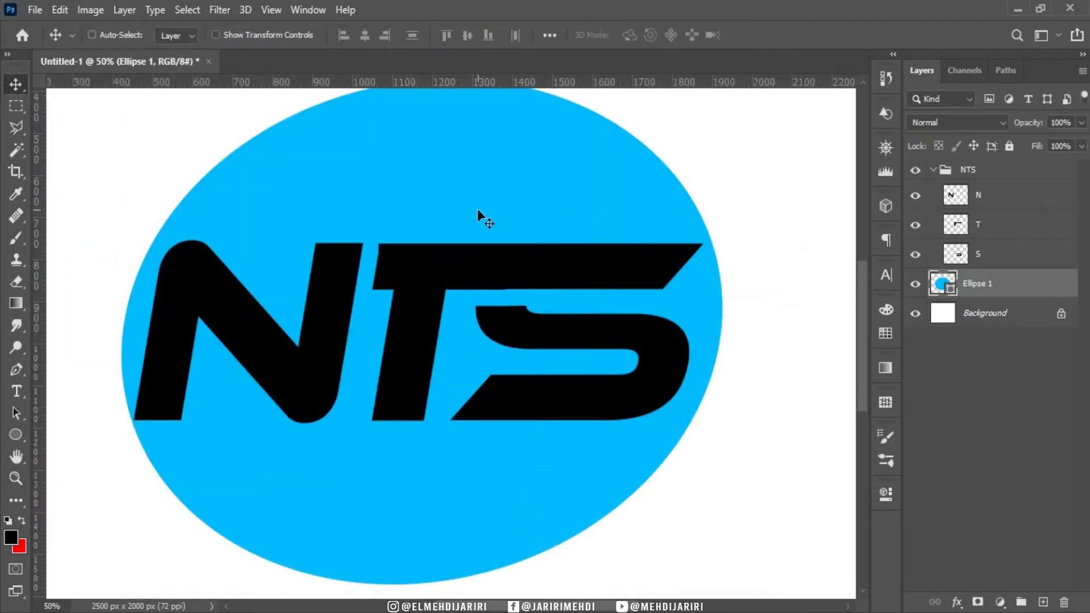
scroll(480, 568, "left", 1)
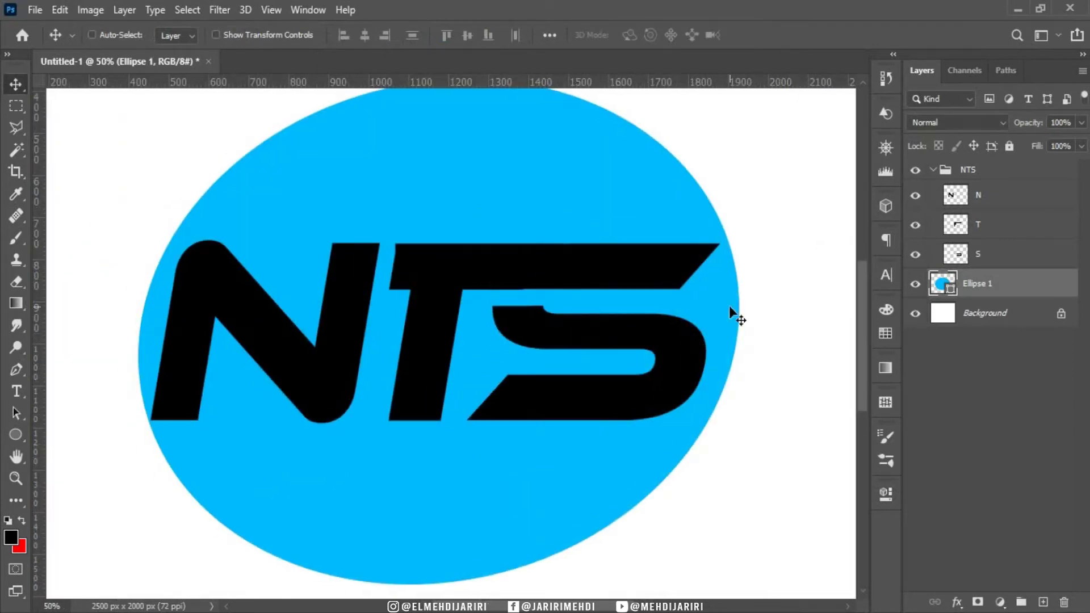
key("Right")
key("Right")
key("Right")
key("Right")
key("Right")
key("Right")
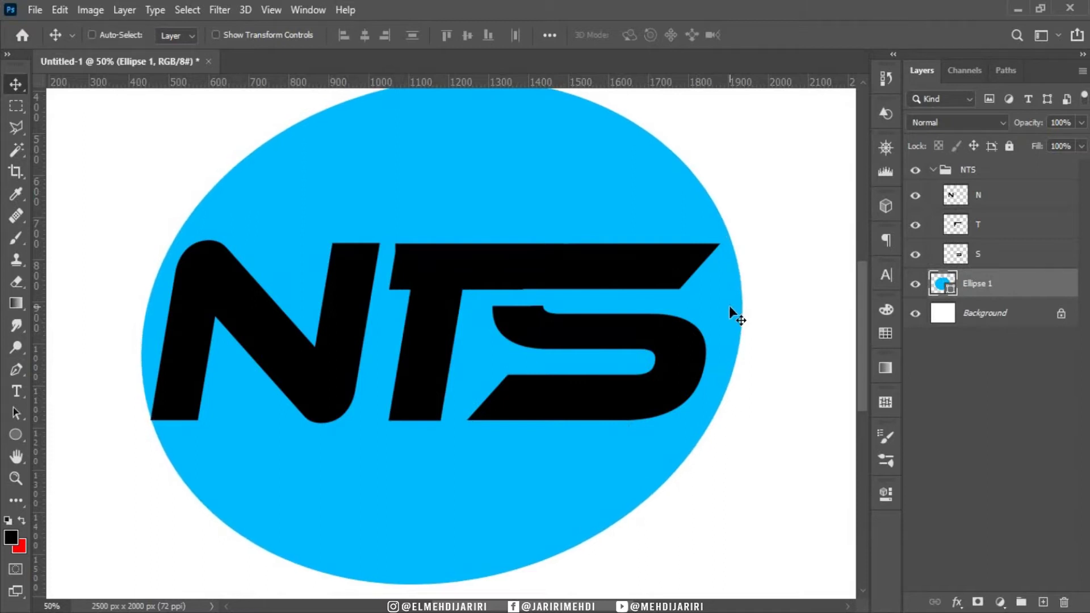
key("ctrl+plus")
key("ctrl+plus")
key("space")
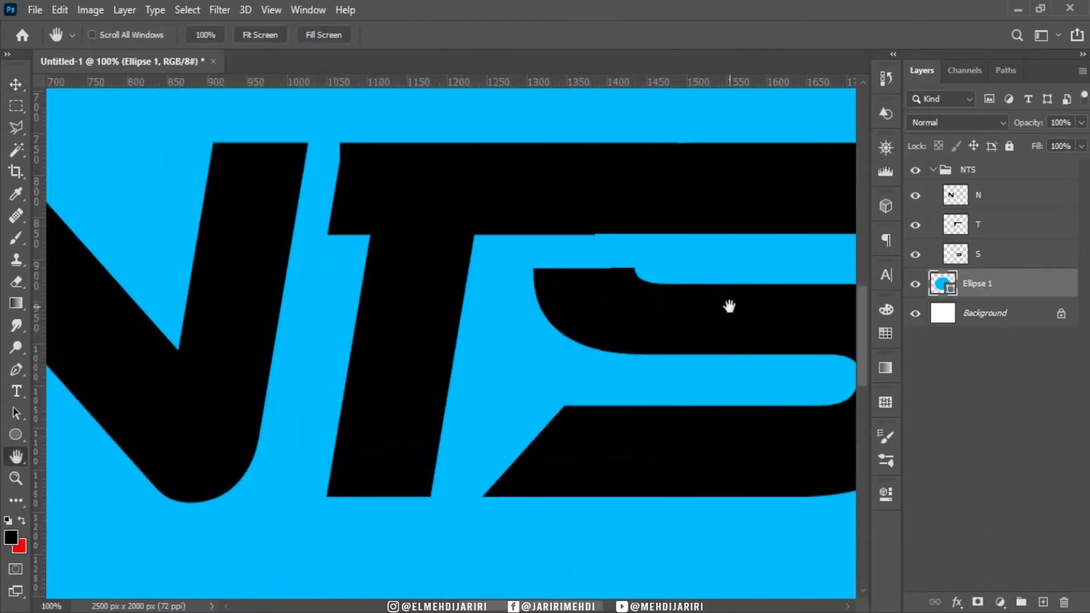
mouse_move(401, 369)
left_mouse_down()
mouse_move(455, 260)
mouse_move(584, 287)
left_mouse_up()
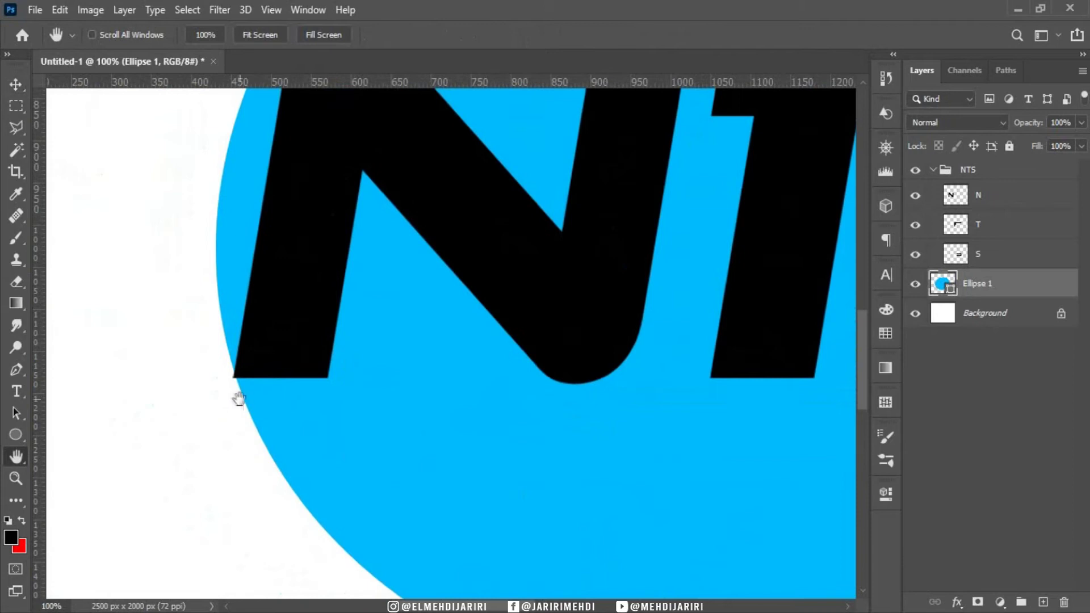
key("v")
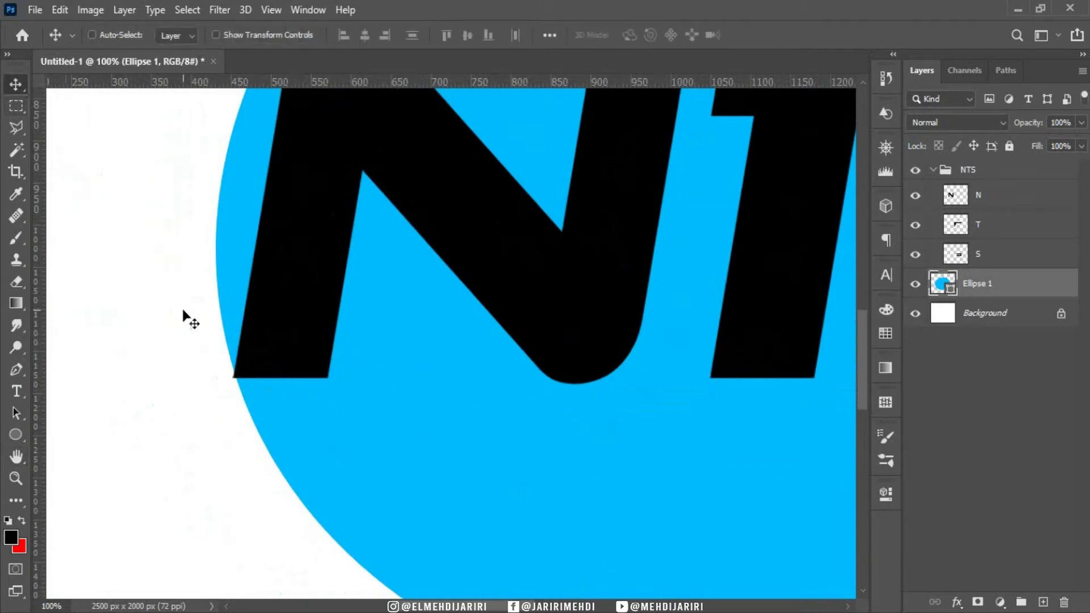
key("Left")
key("Left")
key("Left")
key("Left")
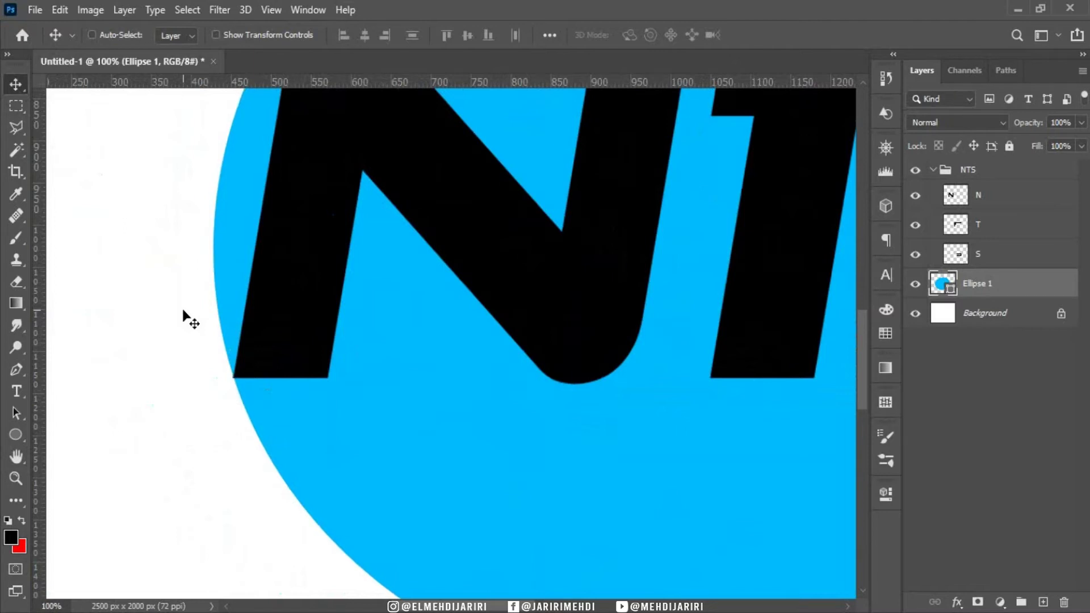
left_click_drag(862, 335, 859, 312)
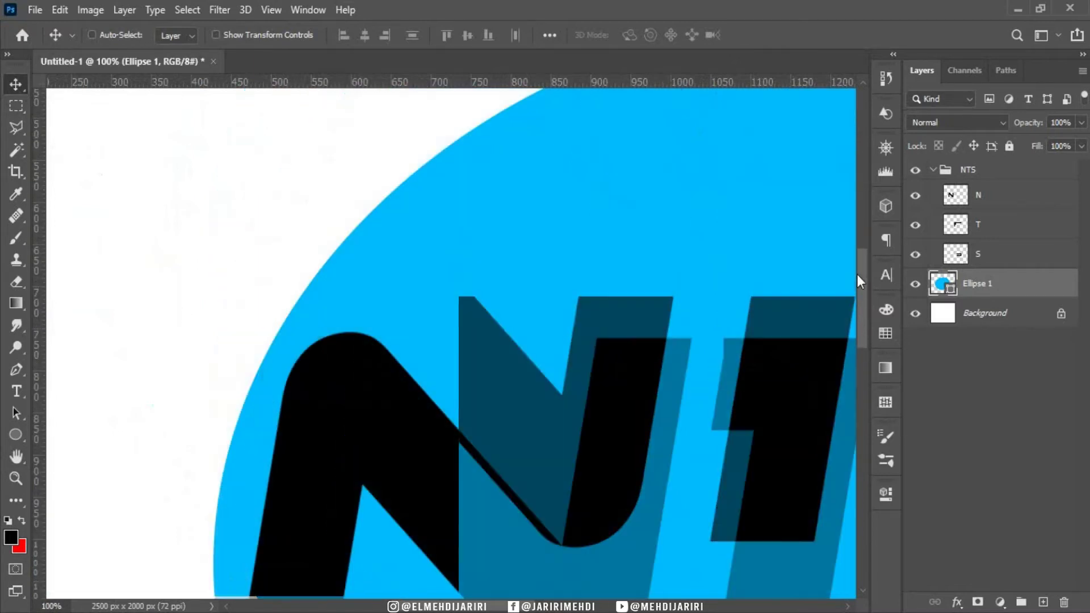
left_click_drag(499, 153, 506, 175)
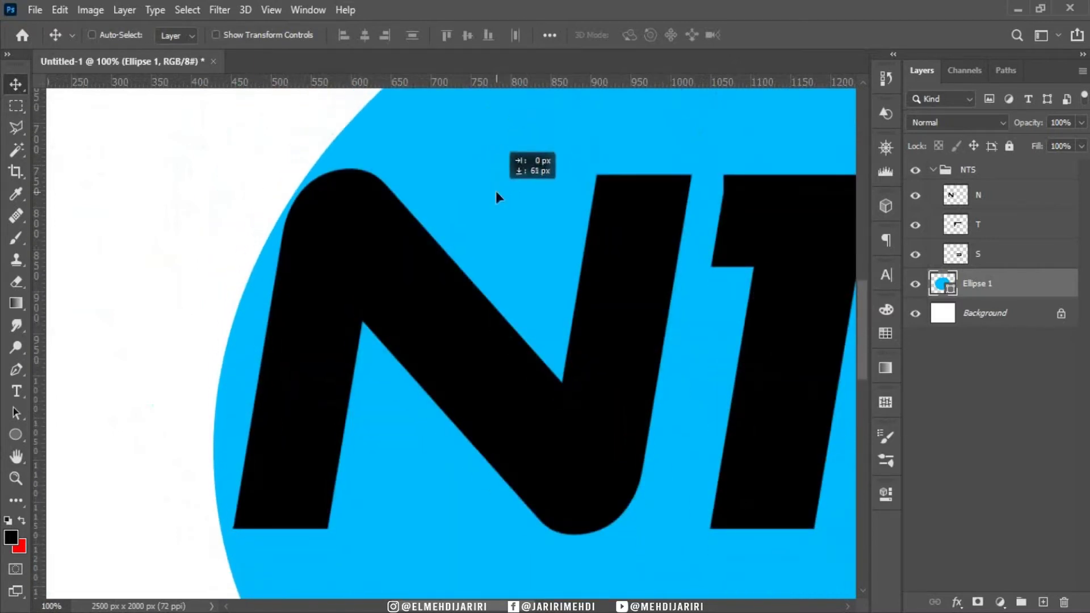
left_click_drag(507, 175, 506, 174)
key("ctrl+0")
Narrow the ellipse slightly from its right side and duplicate its layer
key("ctrl+t")
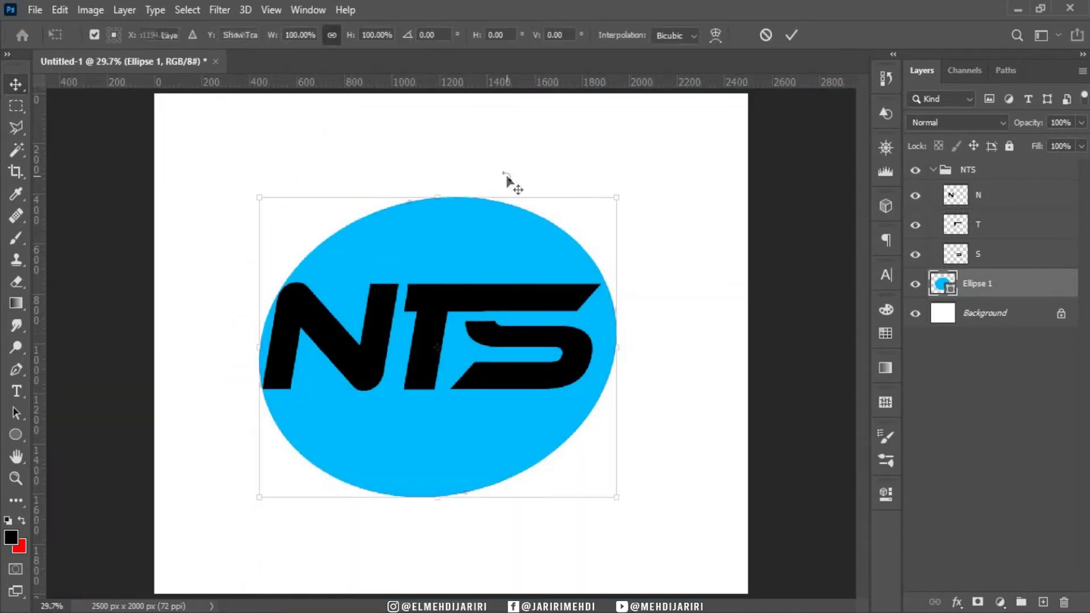
left_click_drag(618, 349, 612, 349)
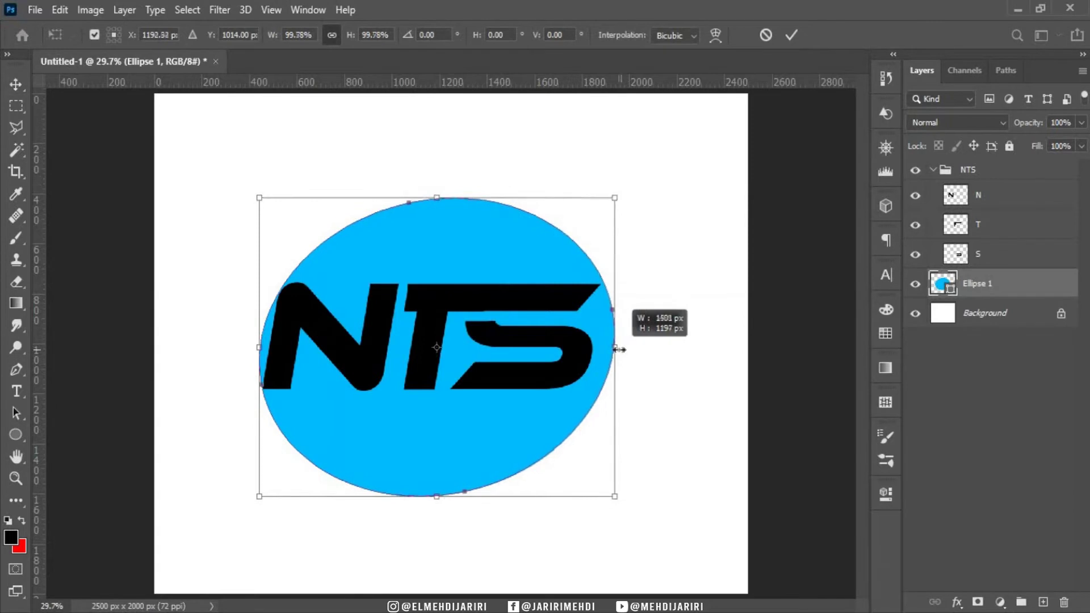
key("Return")
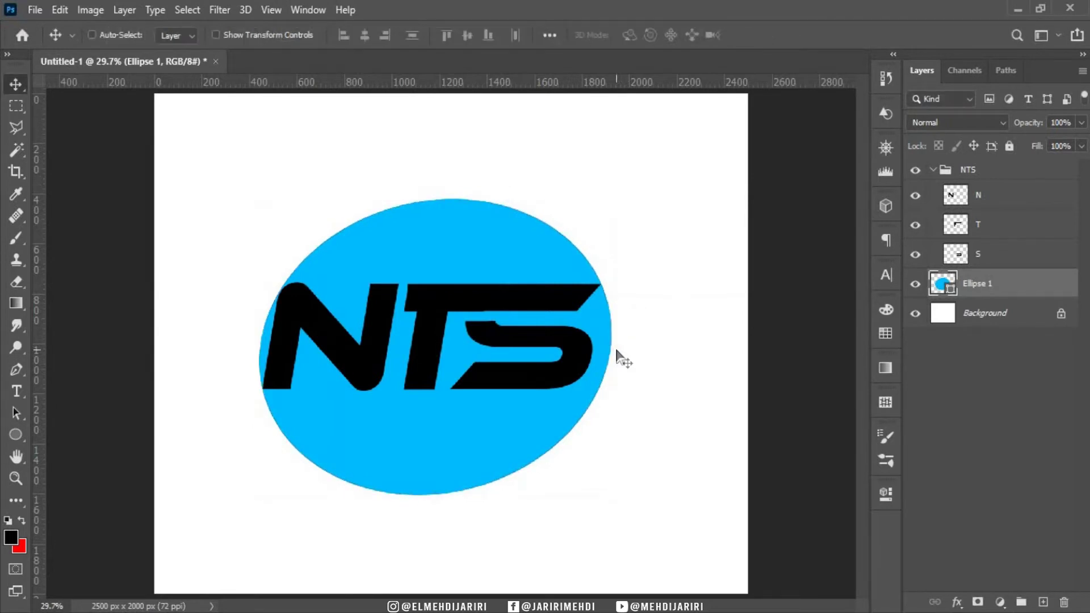
key("ctrl+j")
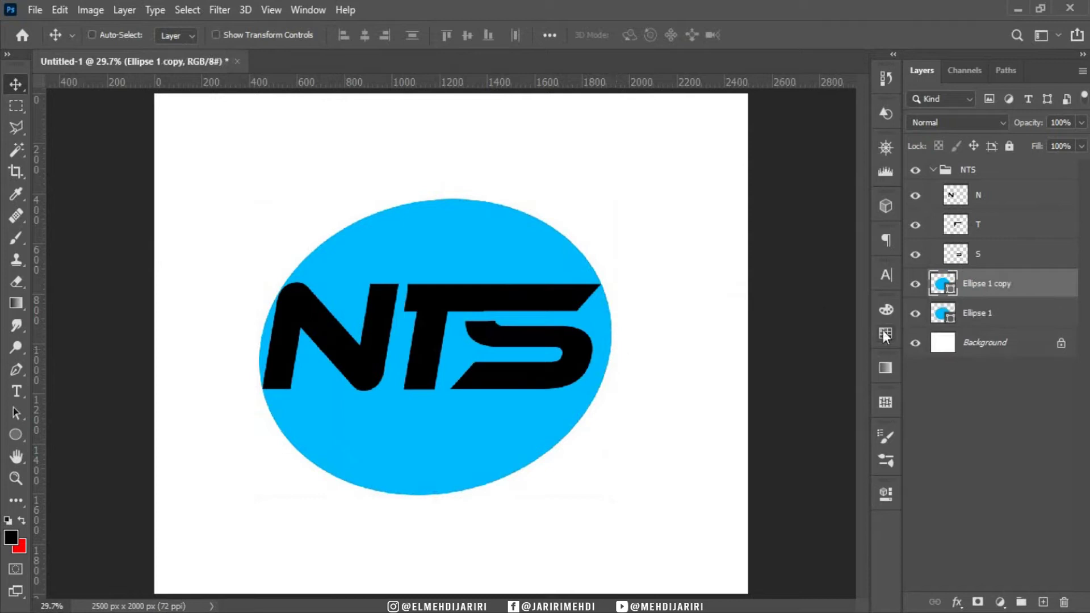
Recolour the ellipse copy magenta
double_click(942, 286)
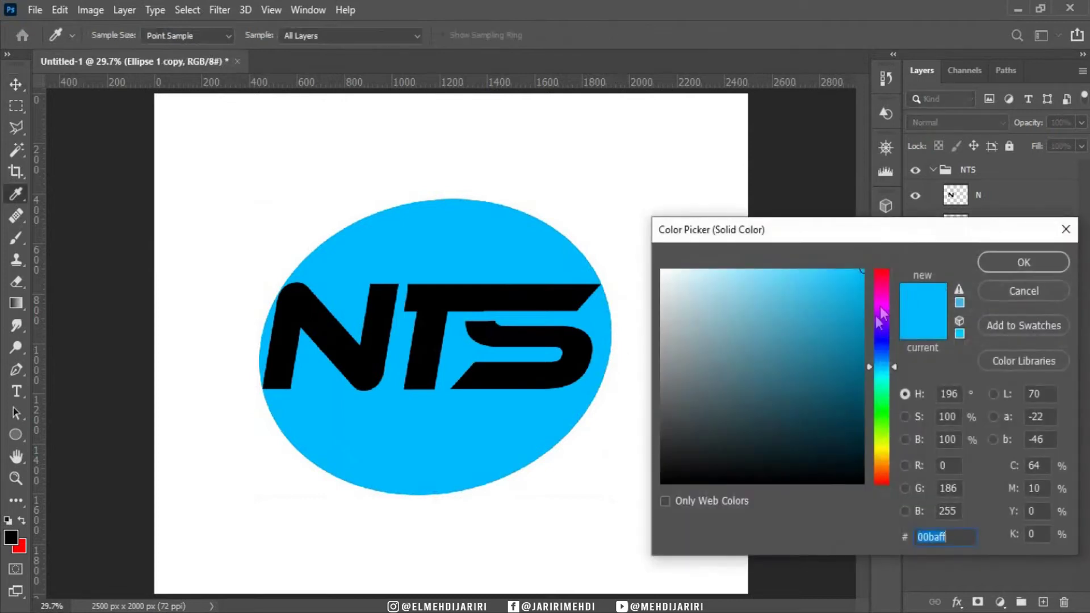
left_click(887, 305)
left_click(1033, 261)
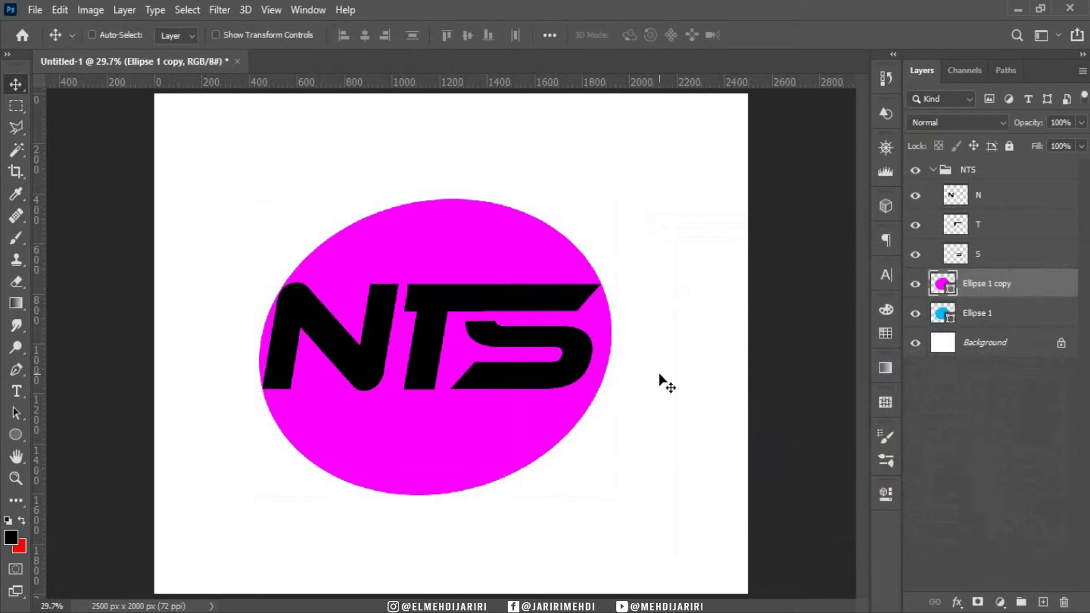
key("ctrl+plus")
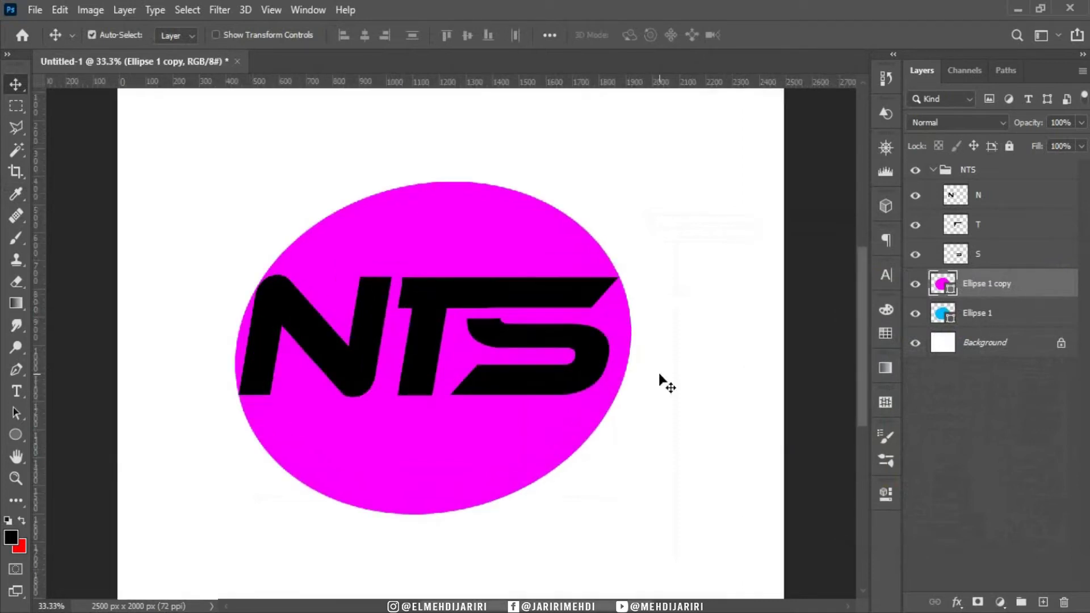
Shrink and reshape the magenta copy so a blue crescent shows along the left and bottom
key("ctrl+t")
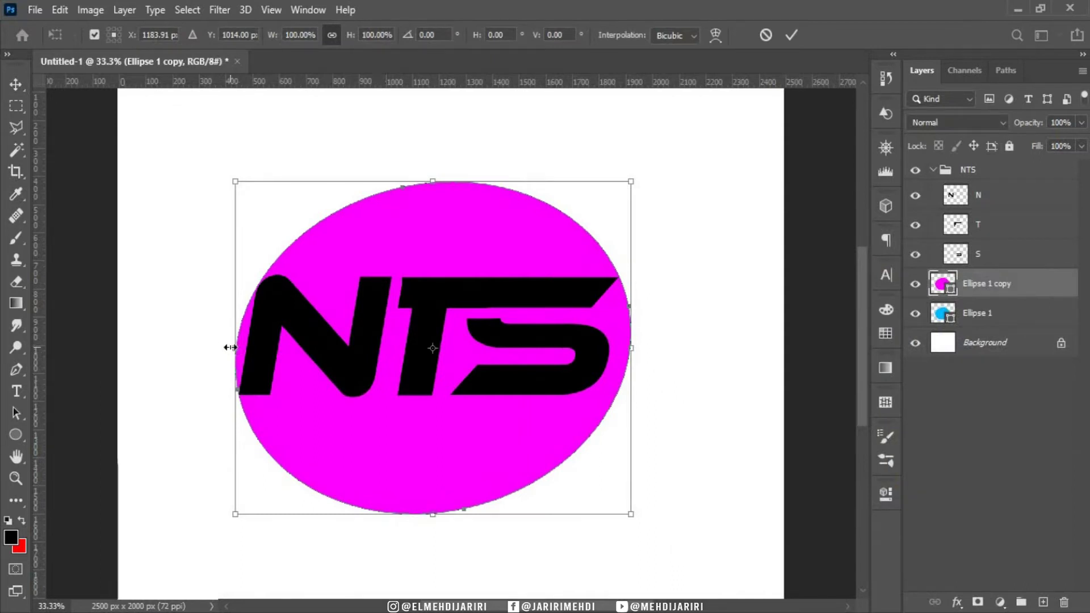
left_click_drag(230, 348, 264, 351)
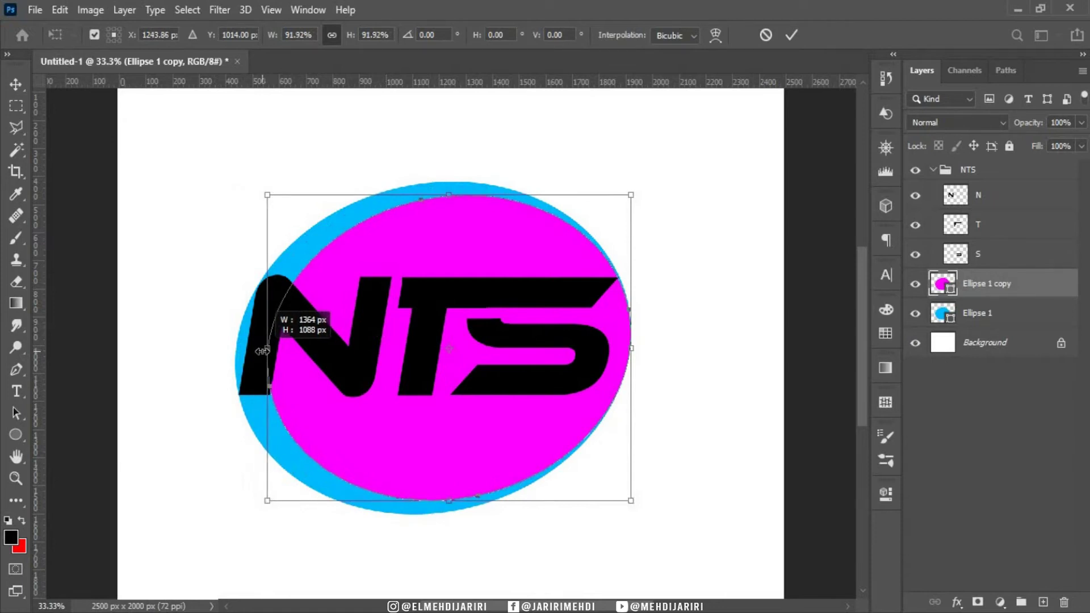
key("ctrl+plus")
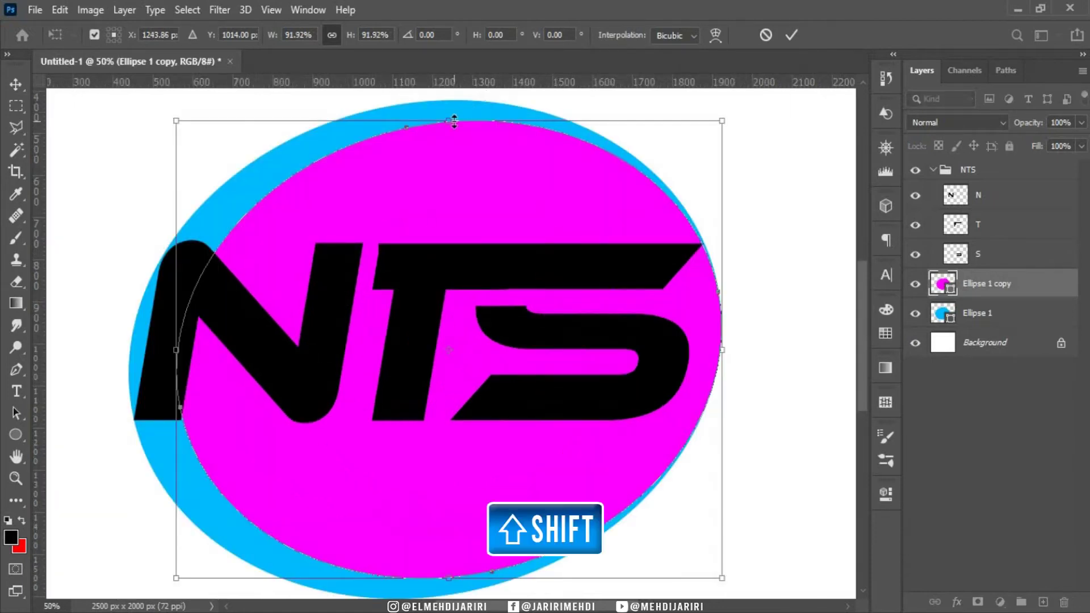
left_click_drag(454, 121, 454, 120)
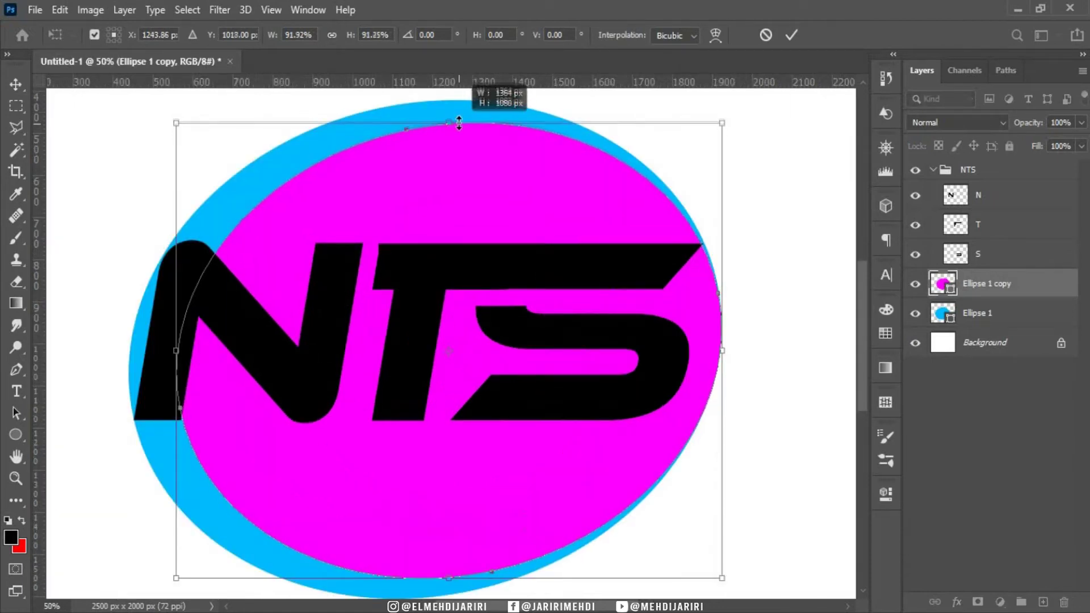
left_click_drag(449, 578, 449, 565)
left_click_drag(719, 346, 732, 348)
left_click_drag(455, 119, 459, 138)
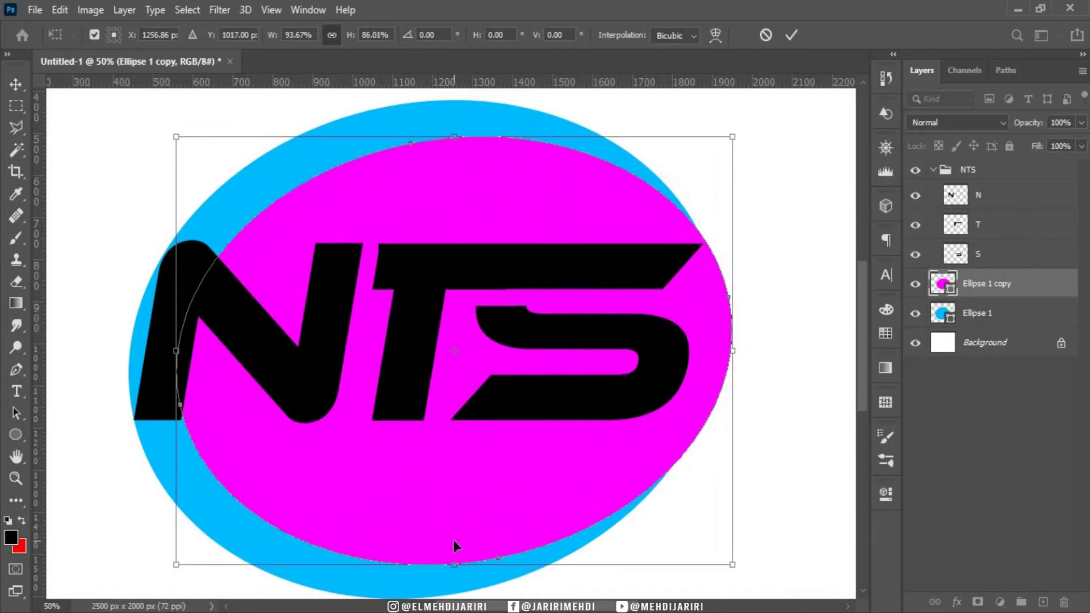
key("Return")
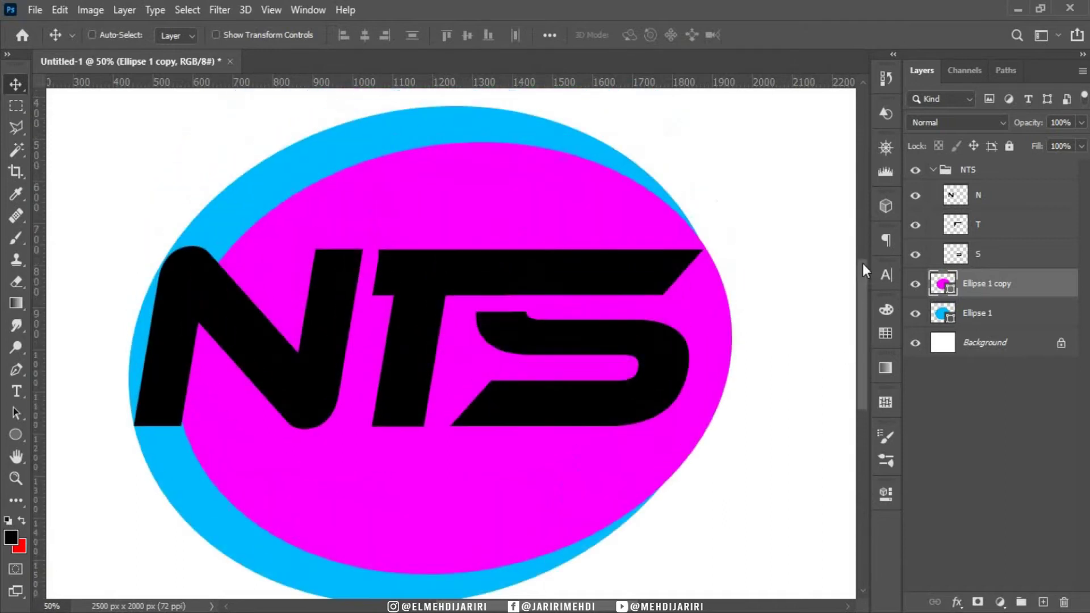
left_click_drag(863, 264, 863, 270)
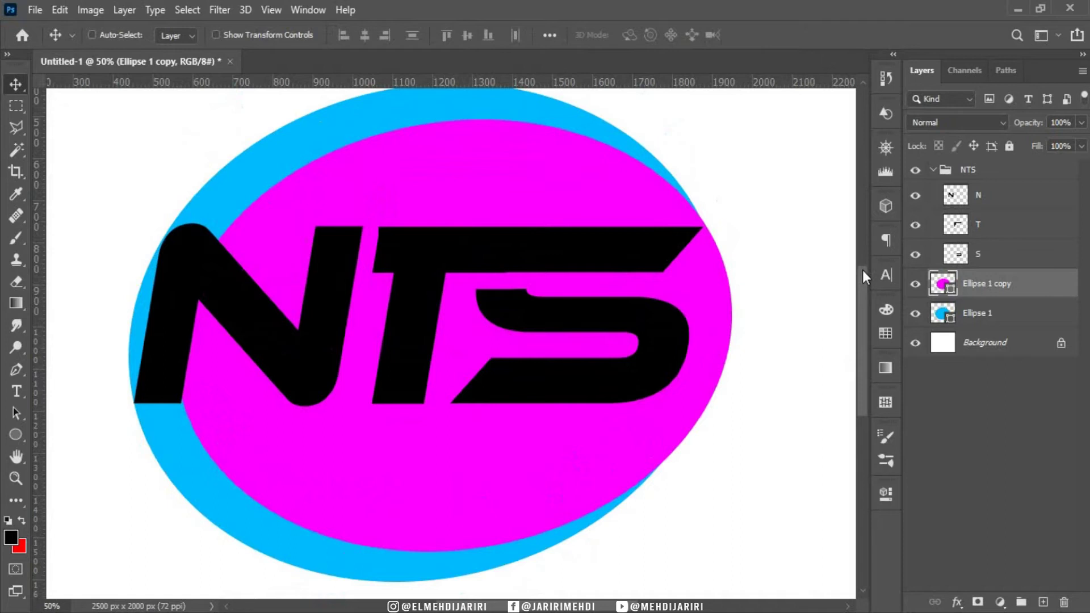
key("ctrl")
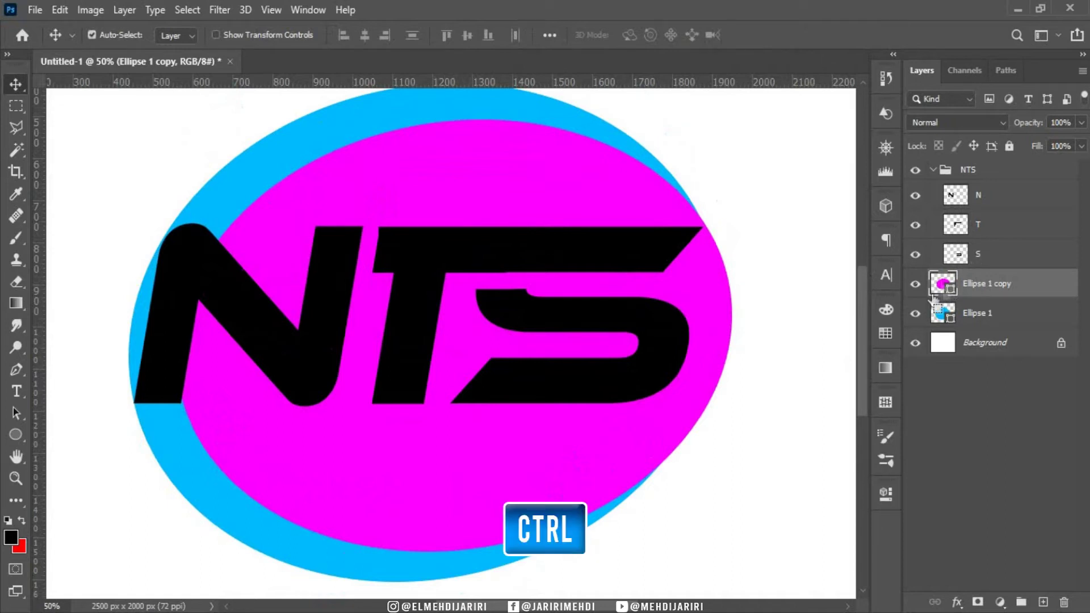
Load the magenta copy as a selection, delete it, and mask that area out of the blue ellipse
left_click(941, 282, "ctrl")
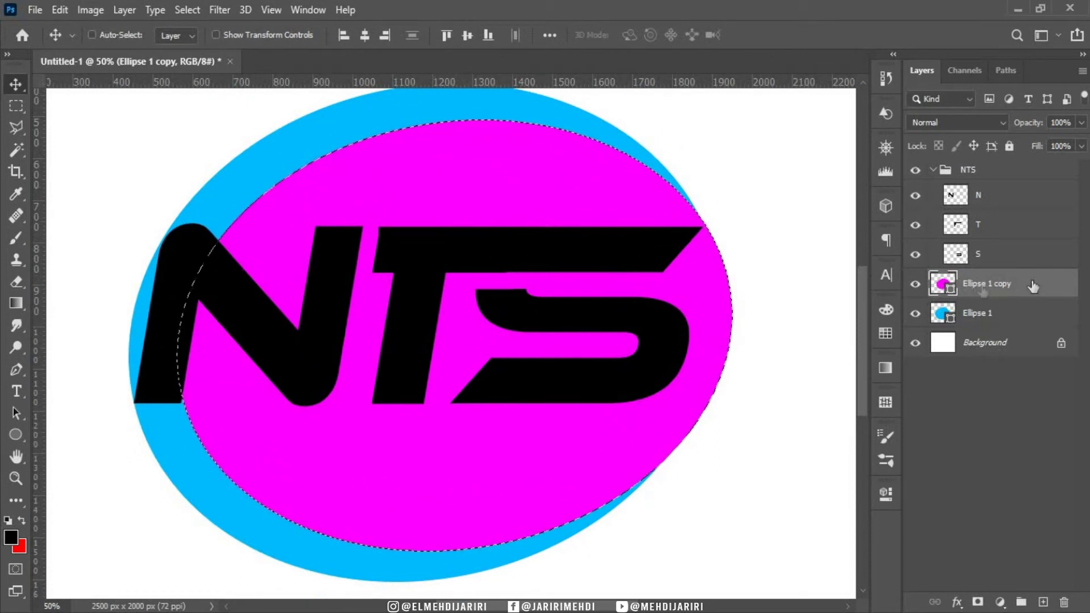
left_click_drag(986, 284, 1067, 602)
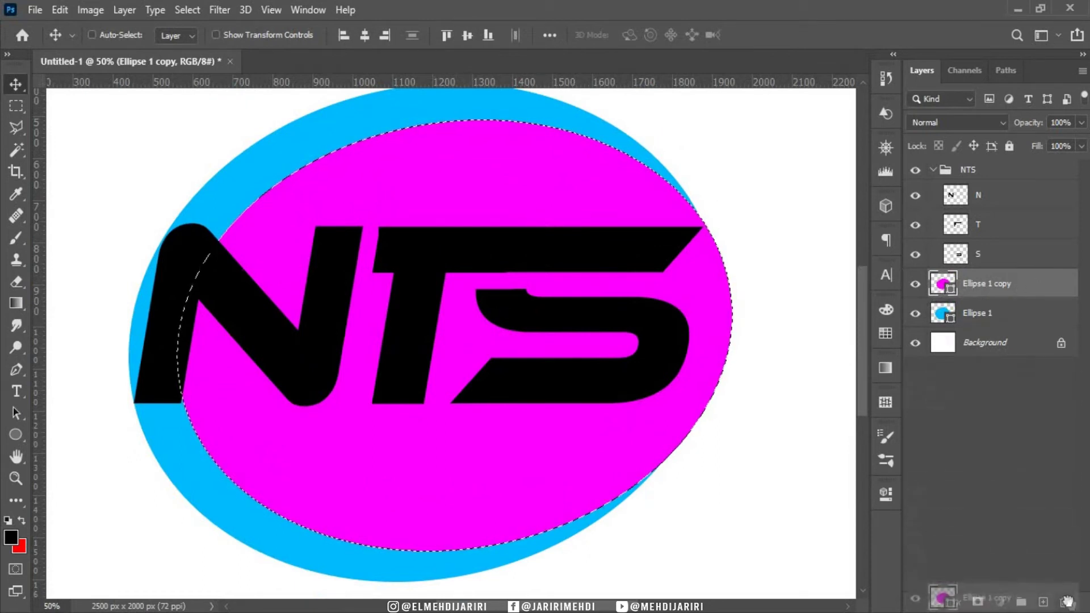
left_click_drag(1069, 602, 1068, 603)
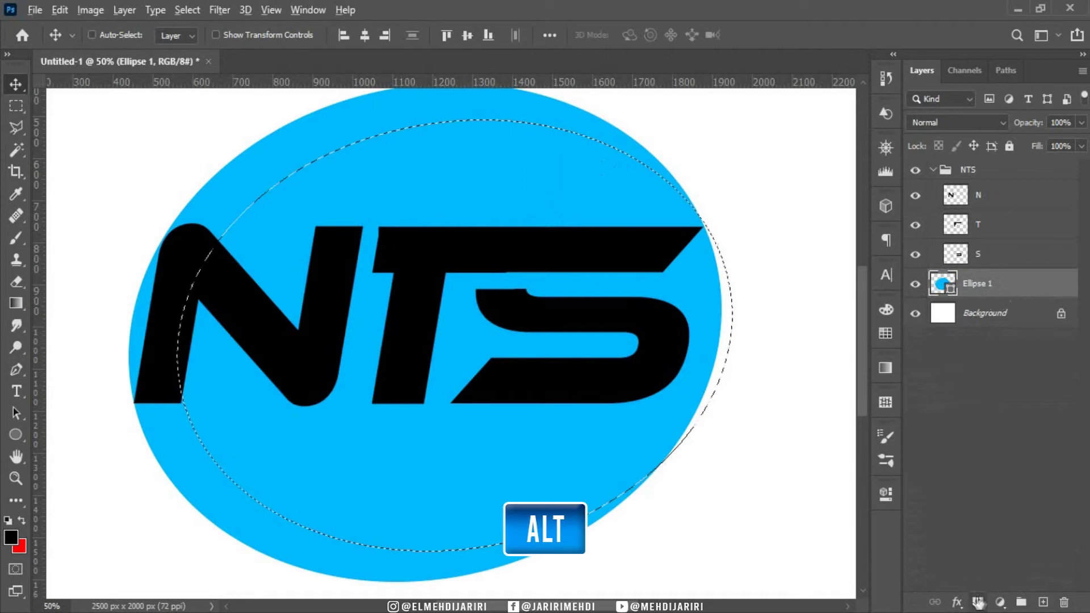
left_click(977, 602, "alt")
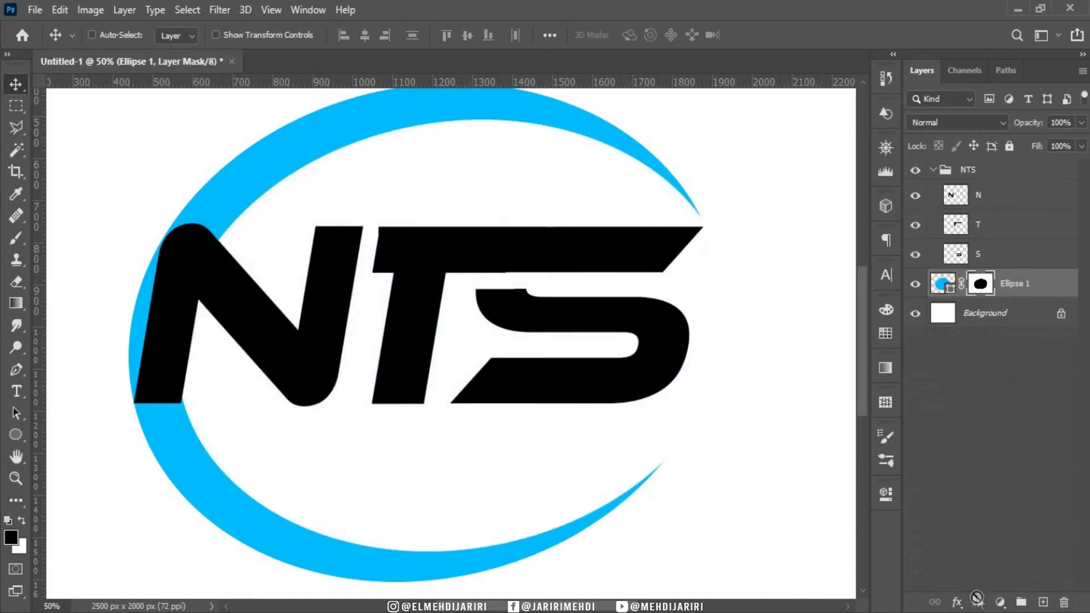
left_click(915, 285)
left_click(916, 285)
Duplicate the blue swoosh and recolour the copy magenta
key("ctrl+j")
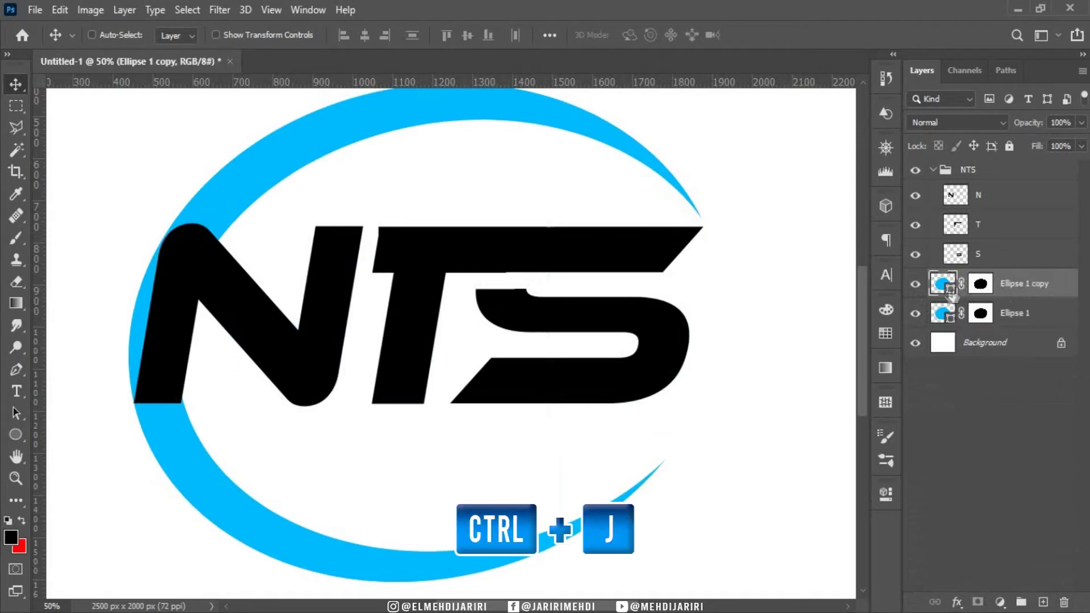
double_click(950, 290)
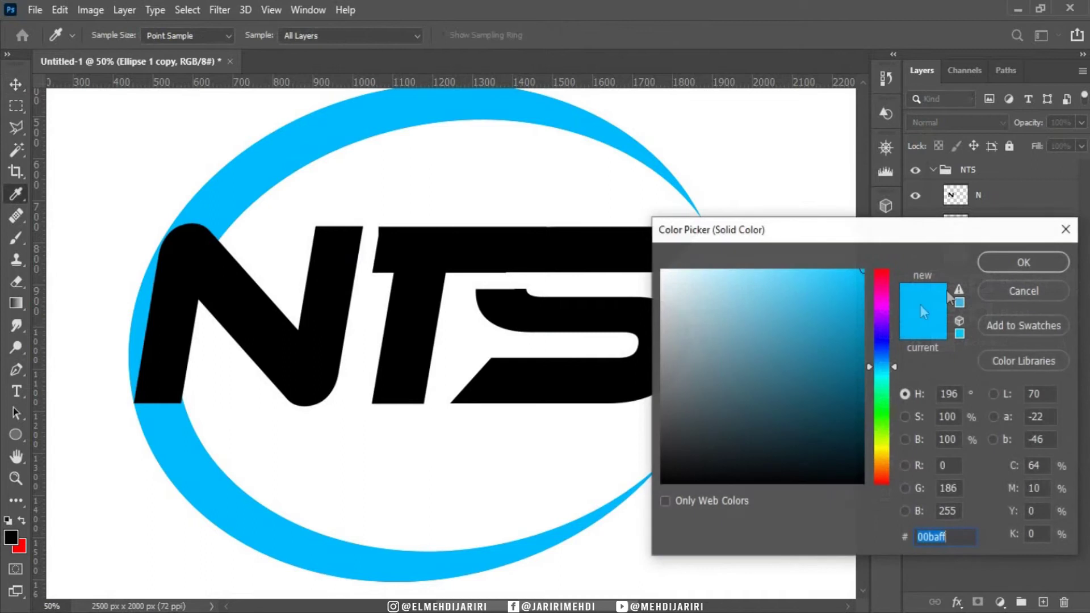
left_click(882, 304)
left_click(1024, 264)
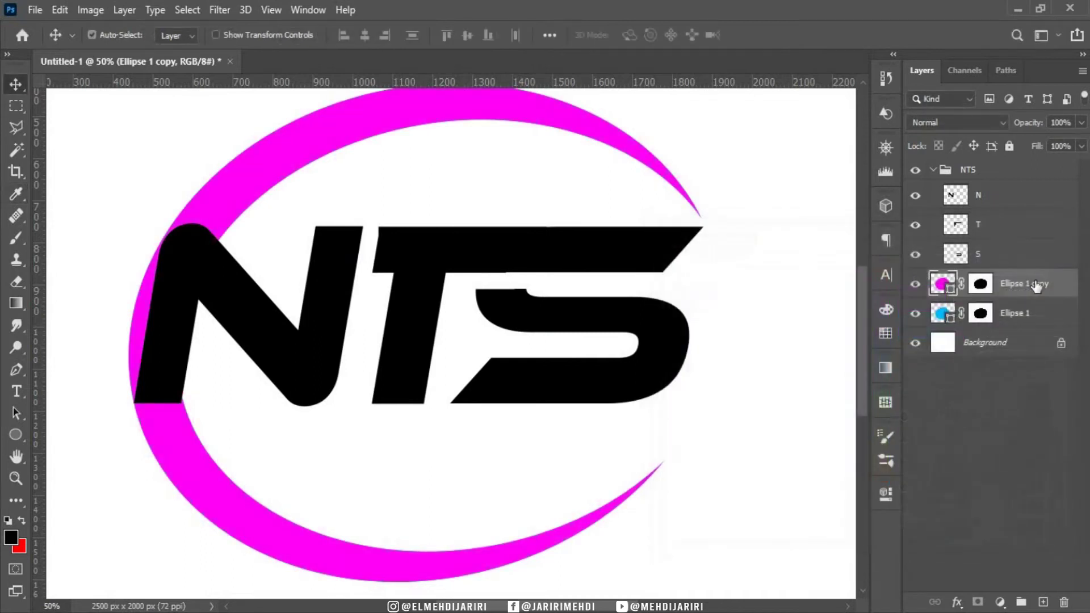
Flip the magenta copy horizontally and vertically
key("ctrl+t")
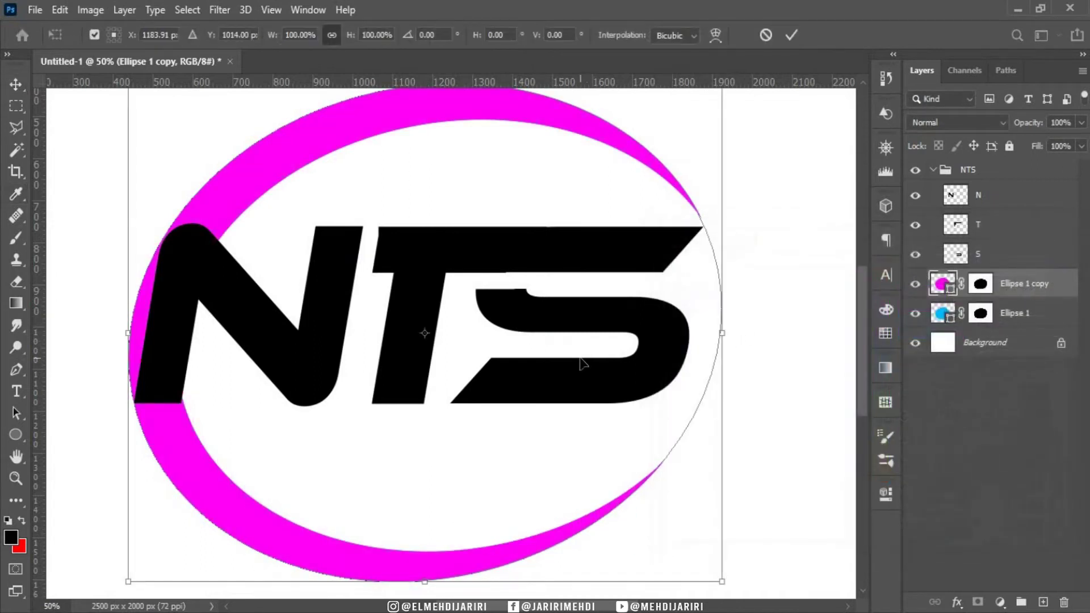
right_click(580, 358)
left_click(616, 335)
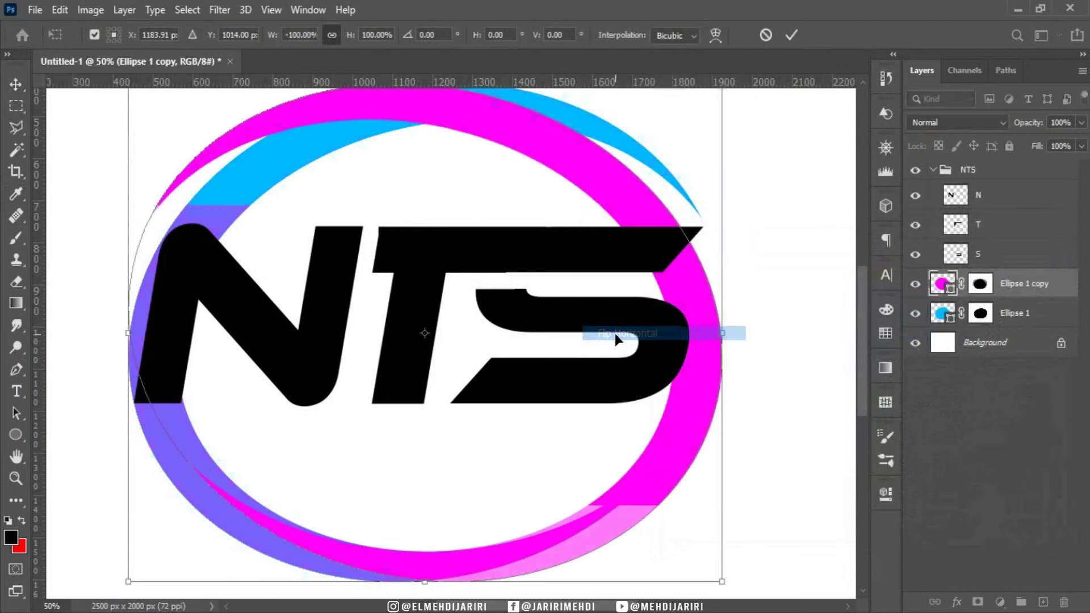
right_click(585, 363)
left_click(616, 354)
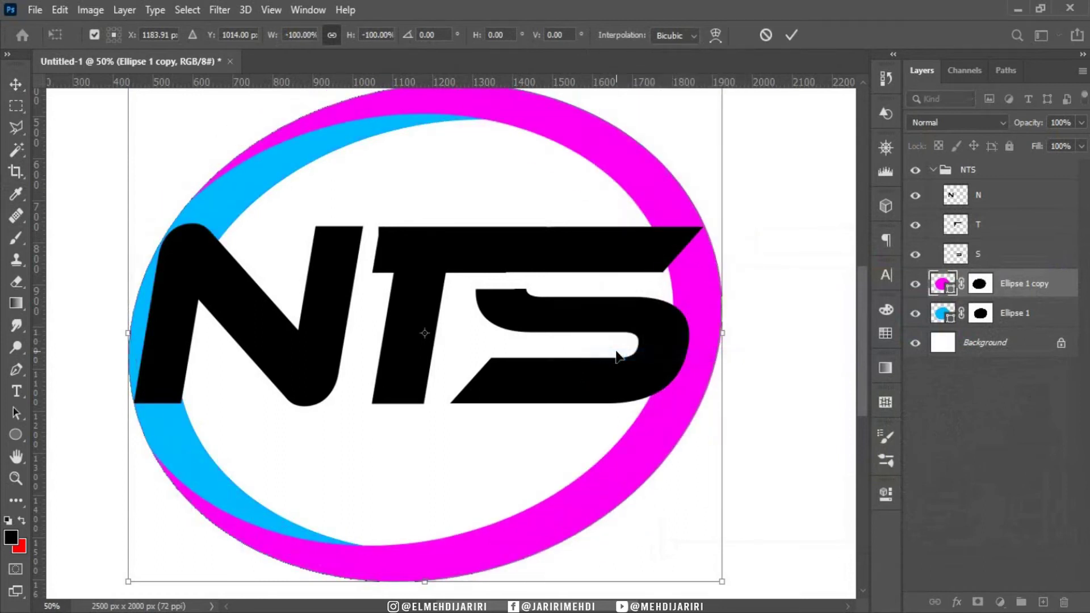
scroll(724, 339, "up", 1)
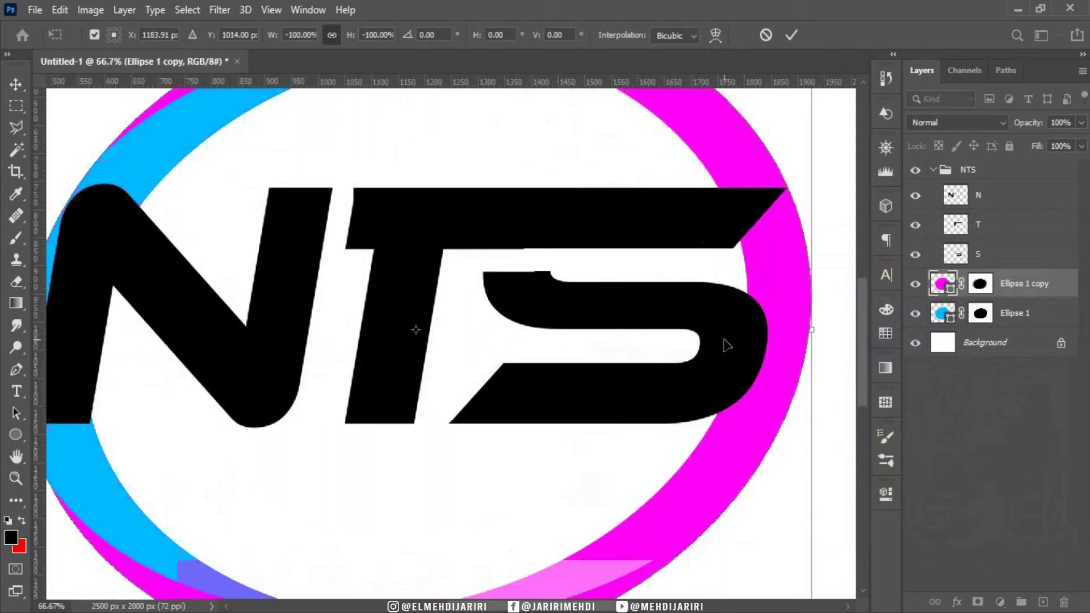
scroll(725, 339, "down", 2)
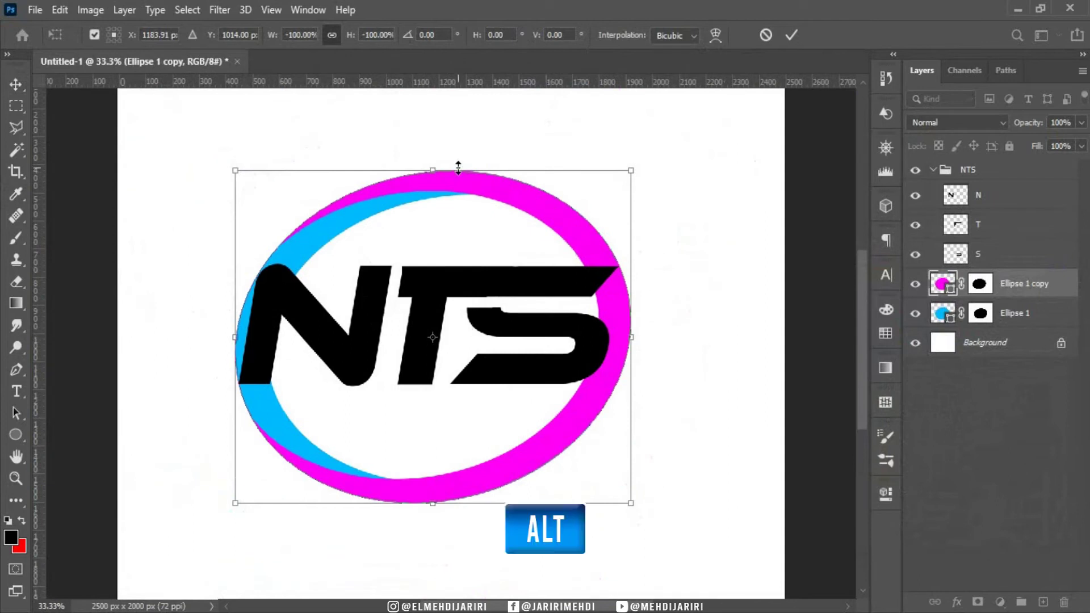
Shrink the magenta ellipse about its centre and fit it inside the blue swoosh
left_click_drag(433, 170, 433, 204)
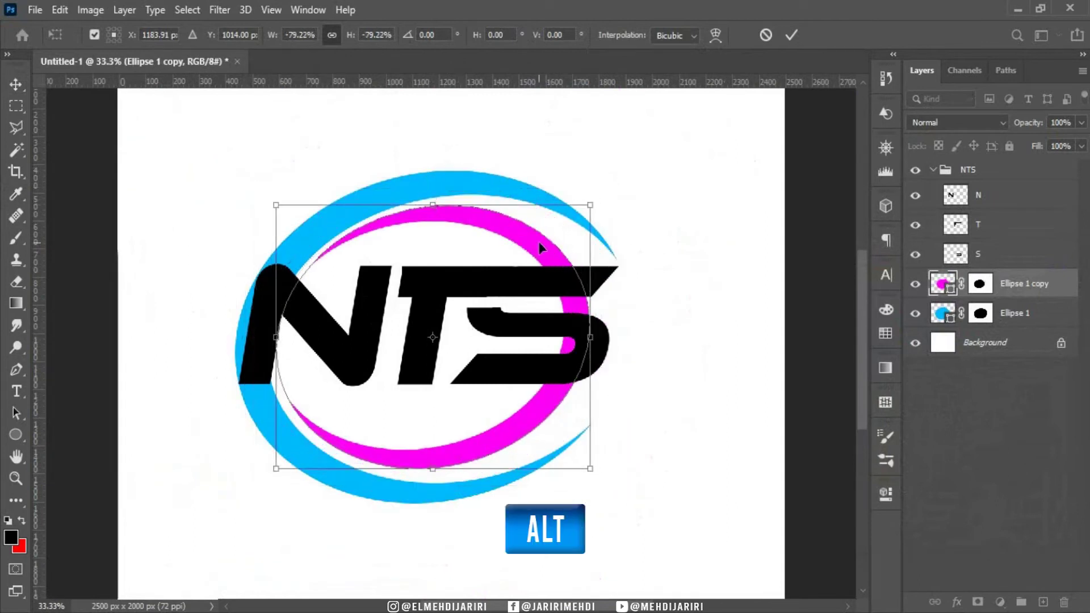
left_click_drag(536, 247, 578, 250)
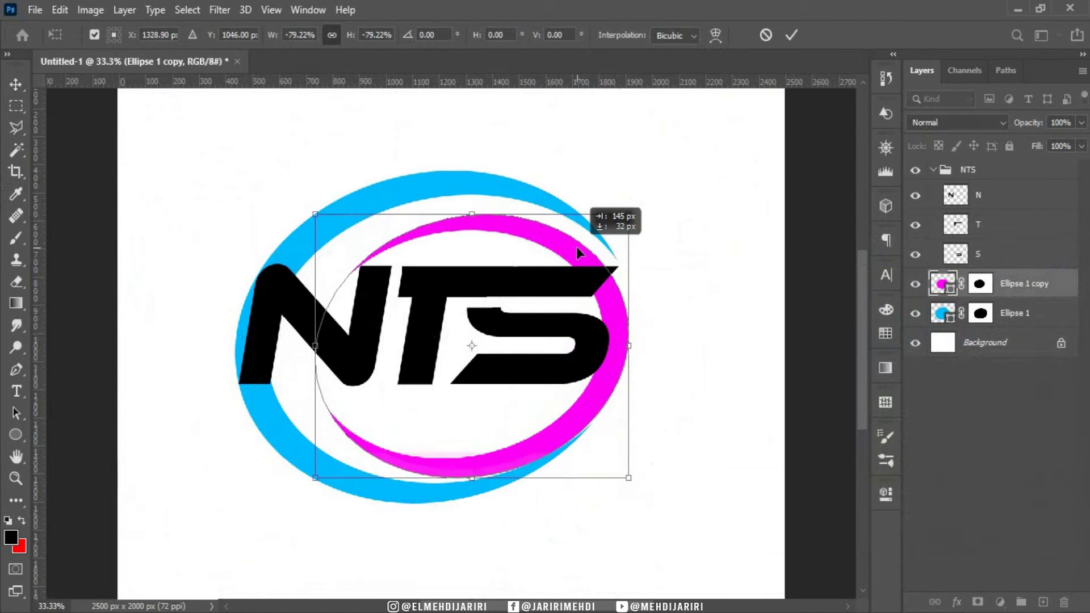
left_click_drag(578, 247, 573, 244)
key("ctrl+plus")
left_click_drag(248, 333, 219, 335)
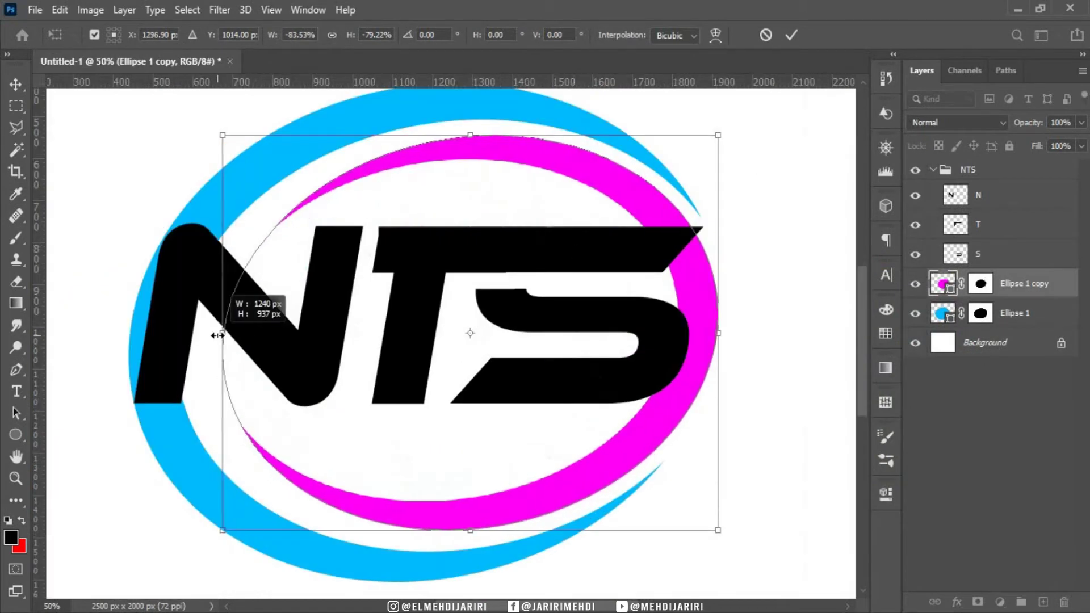
left_click_drag(719, 333, 714, 334)
key("Return")
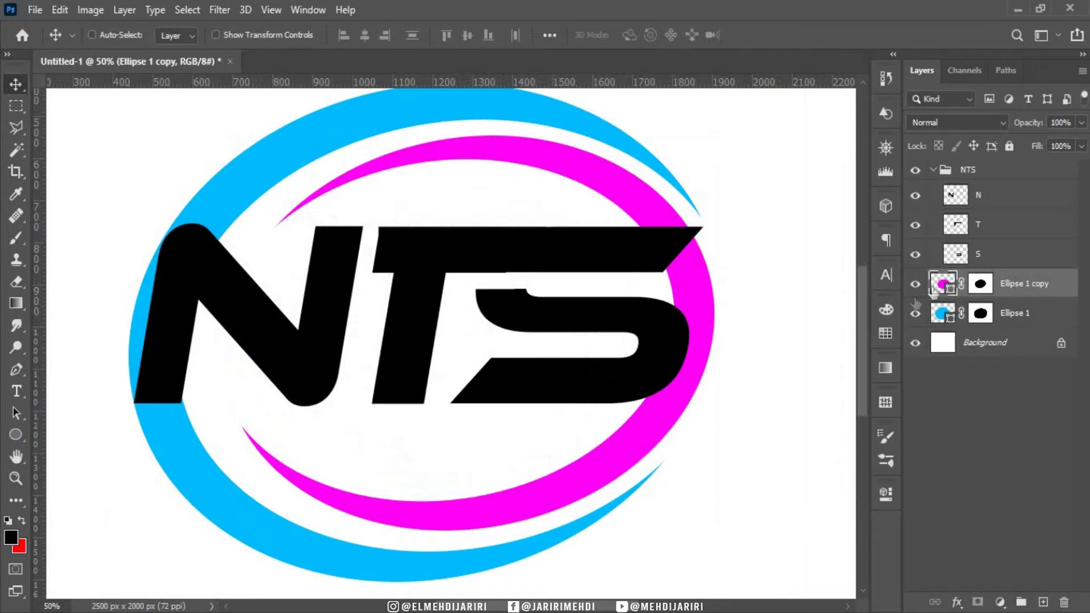
Delete the magenta copy's layer mask so it shows as a solid oval
left_click(989, 289)
right_click(988, 289)
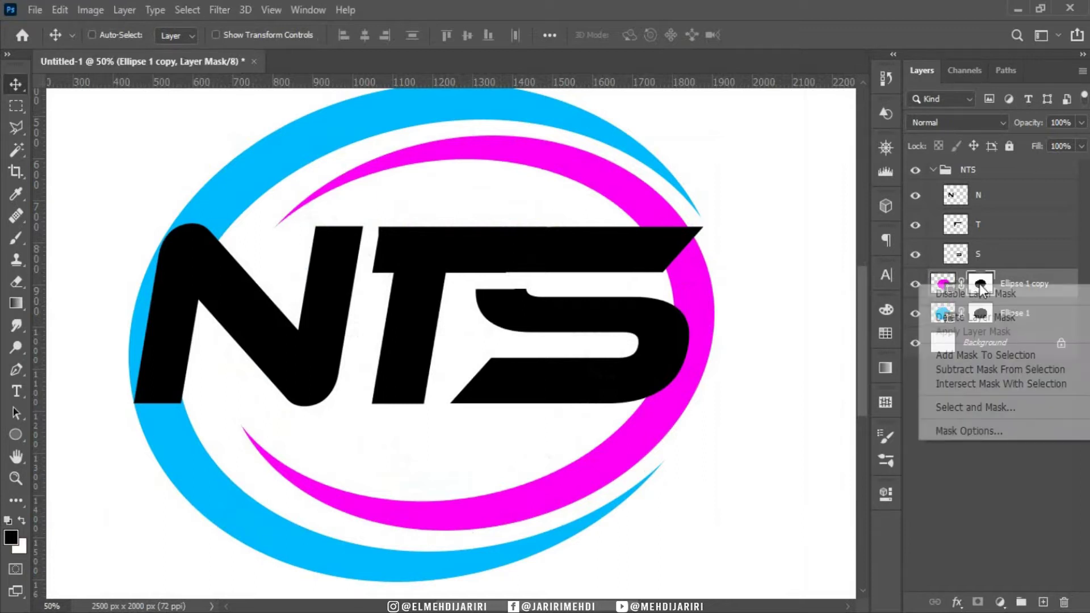
left_click(974, 317)
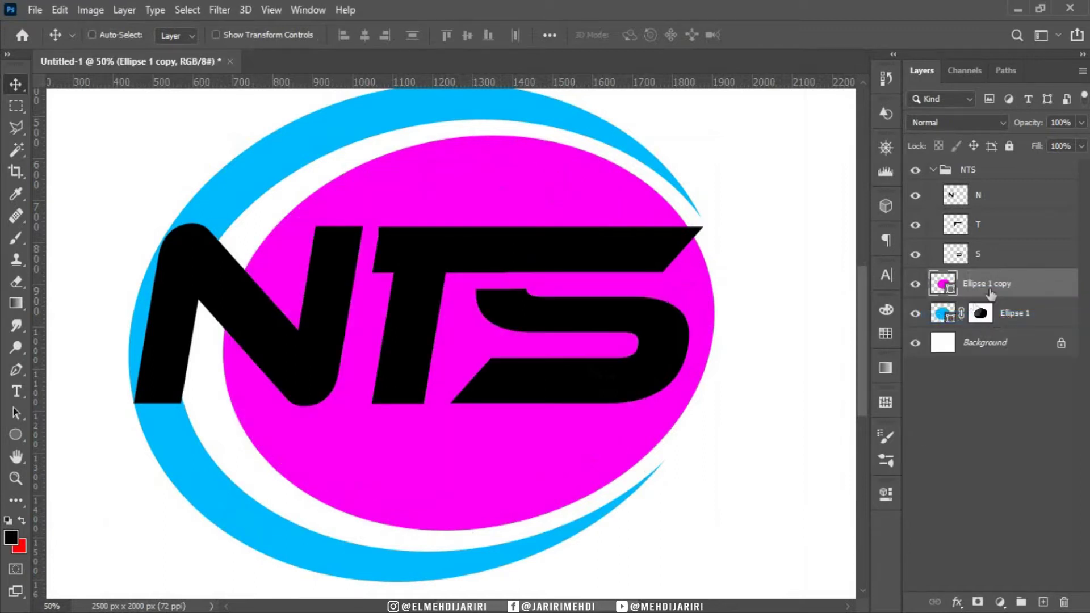
Duplicate the magenta ellipse as a blue copy and shrink it from the right
key("ctrl+j")
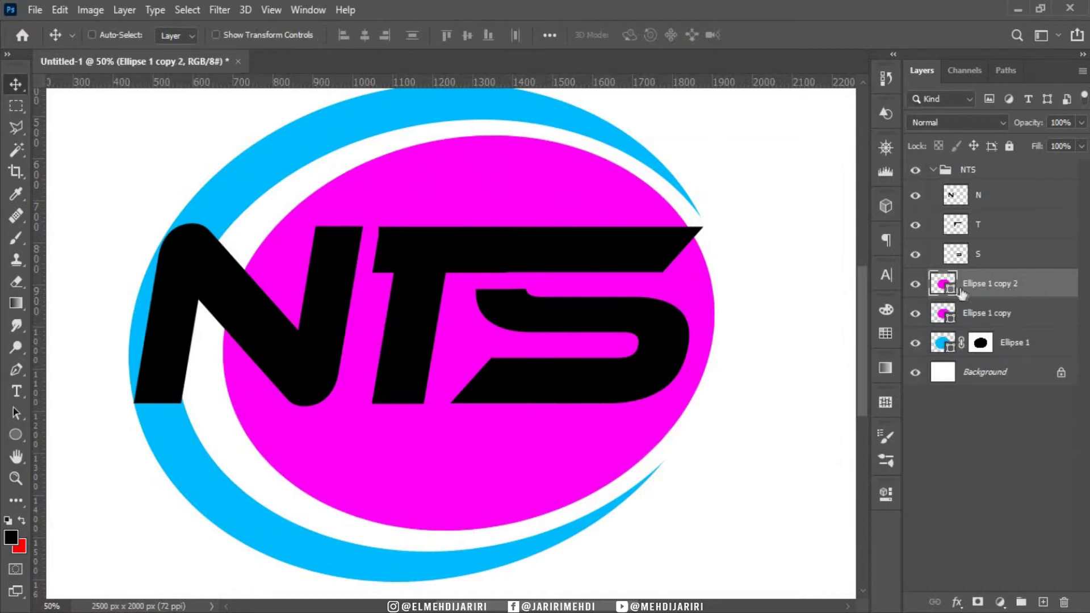
double_click(952, 287)
left_click(882, 332)
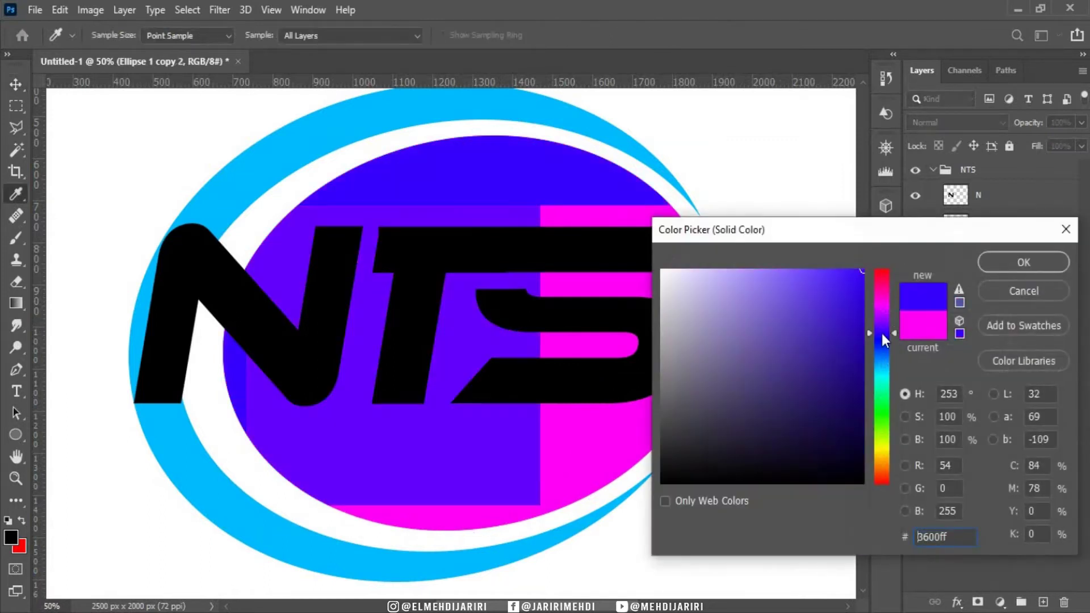
left_click(1013, 262)
key("ctrl+t")
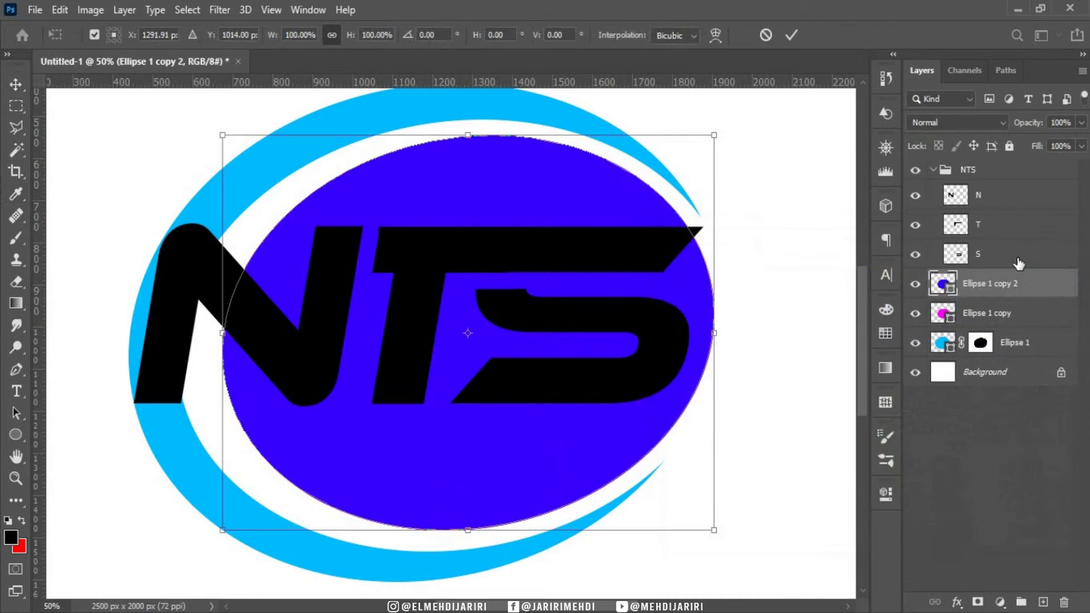
left_click_drag(729, 343, 669, 339)
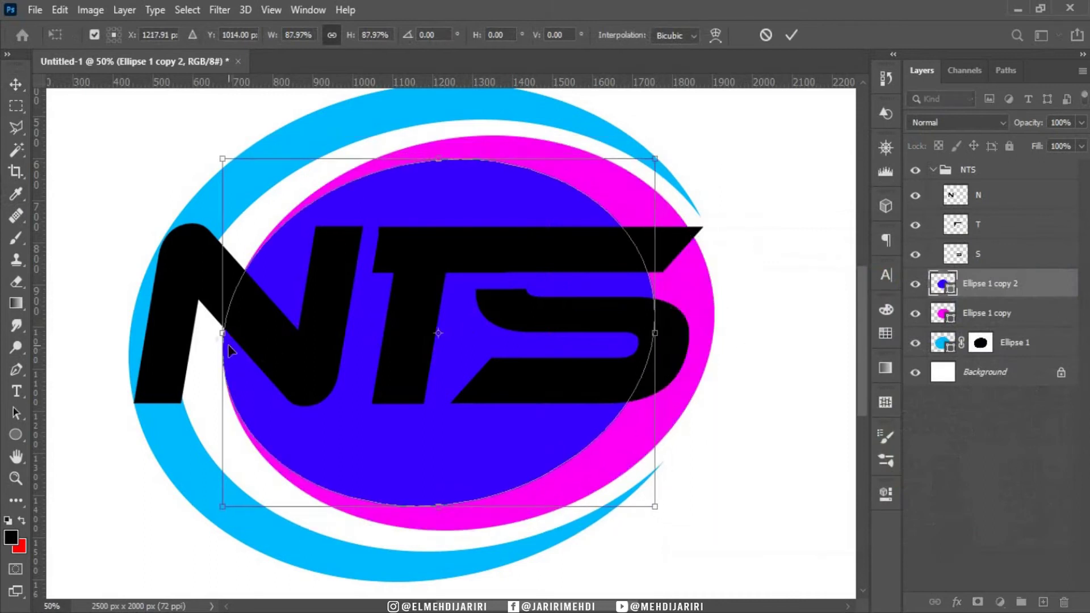
left_click_drag(207, 335, 198, 335)
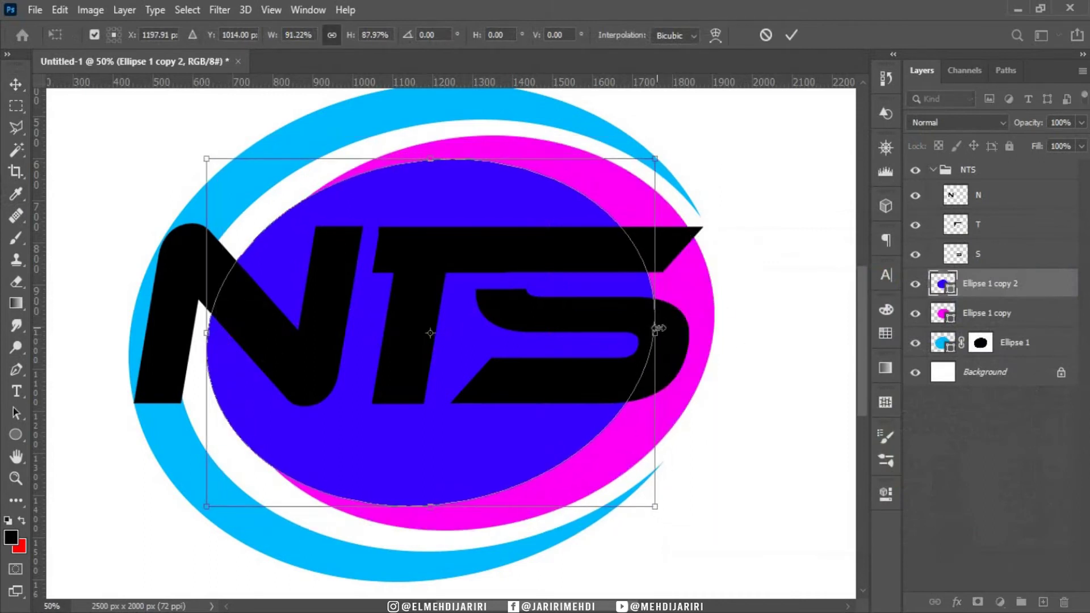
left_click_drag(658, 328, 660, 326)
key("Return")
Load the blue copy as a selection, delete it, and mask the magenta ellipse into a crescent
left_click_drag(942, 318, 942, 295)
left_click(943, 284, "ctrl")
mouse_move(1000, 284)
left_mouse_down()
mouse_move(997, 359)
mouse_move(1070, 603)
left_mouse_up()
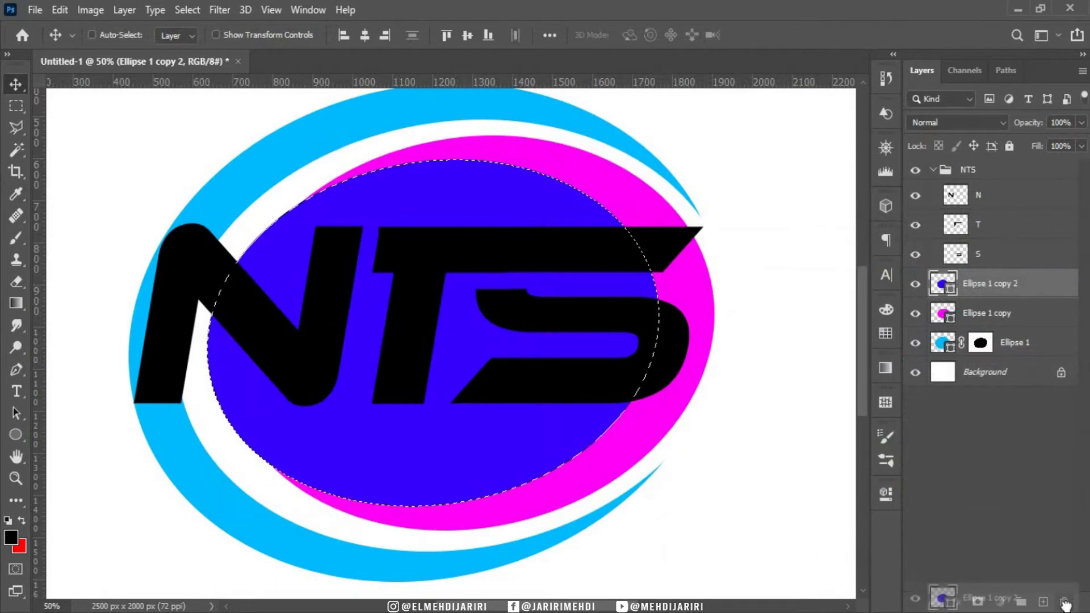
left_click_drag(1066, 605, 1065, 603)
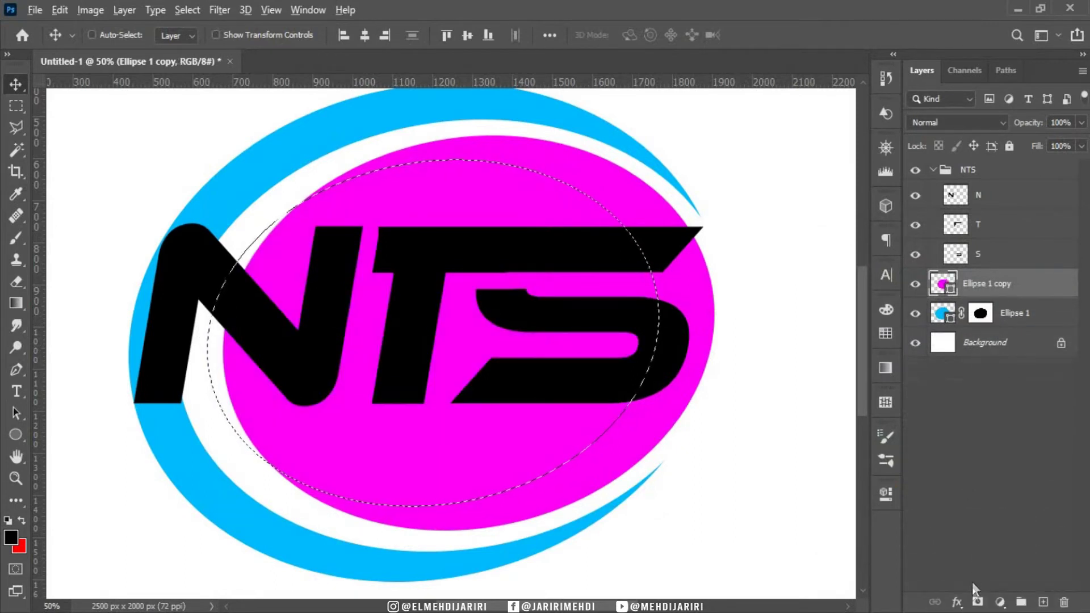
left_click(978, 602, "alt")
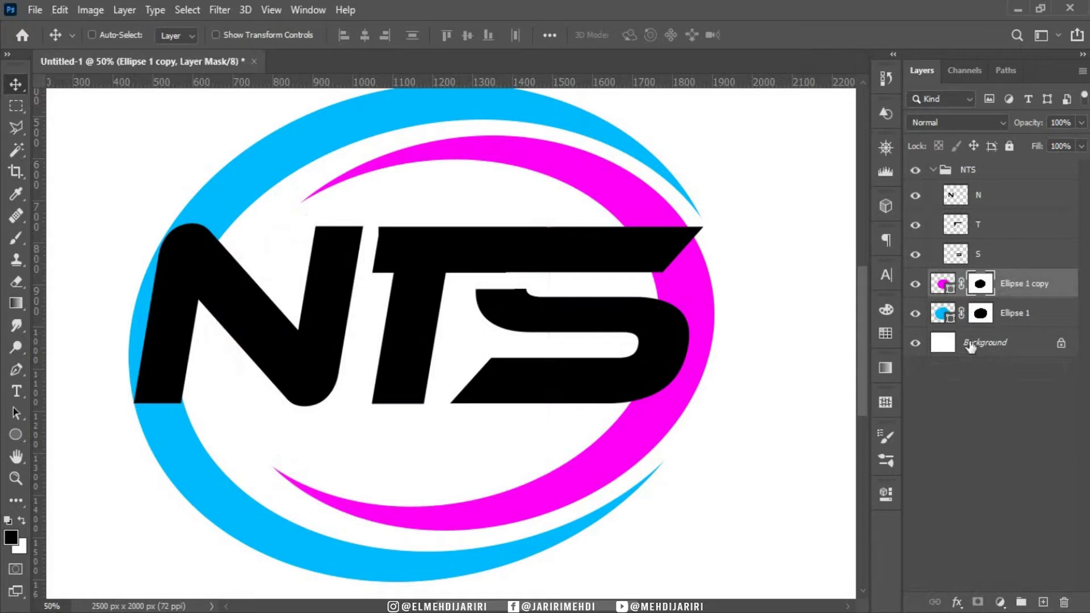
left_click(1002, 174)
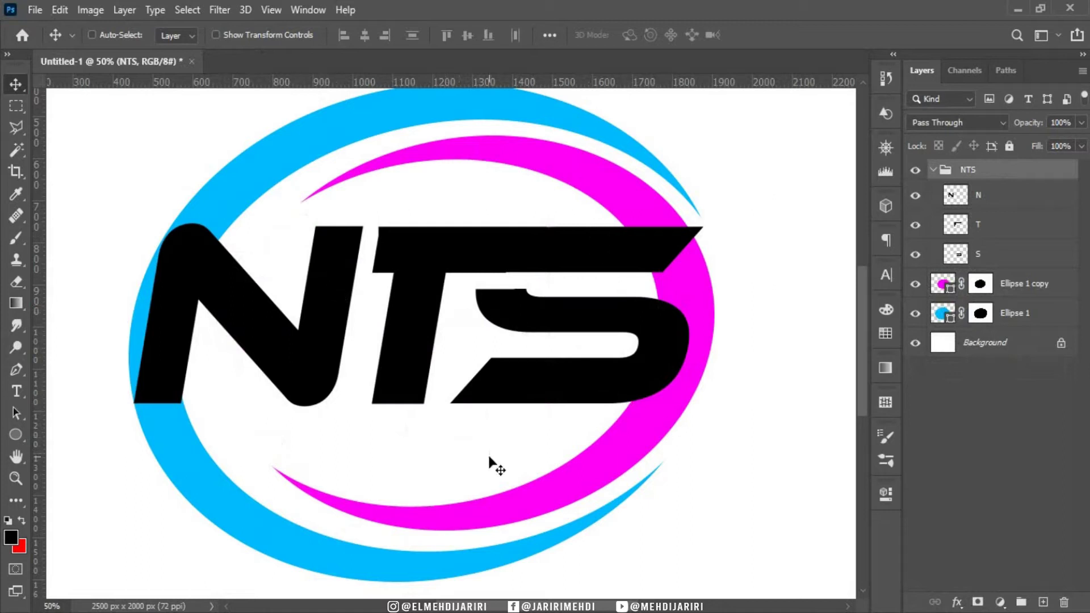
Add the text 'NEW TRANSPORT' below the NTS letters at a reduced size
key("t")
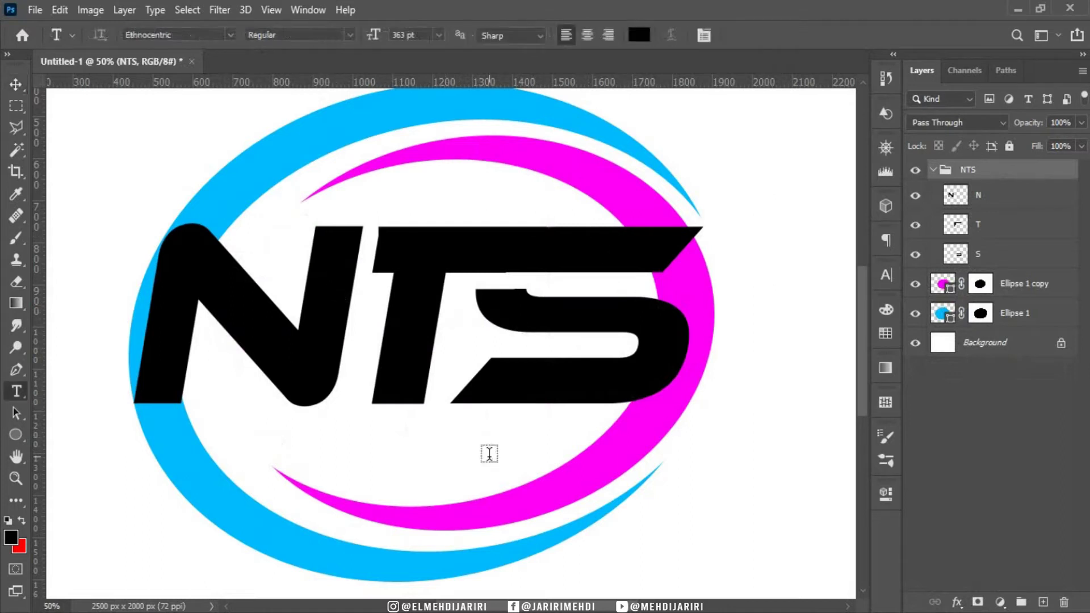
right_click(16, 391)
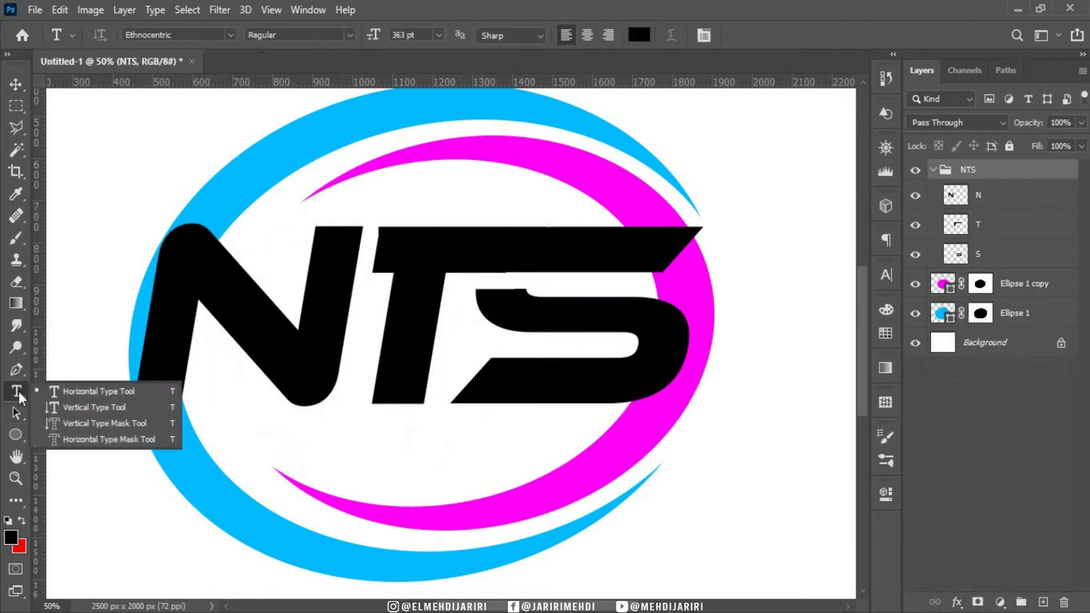
left_click(98, 393)
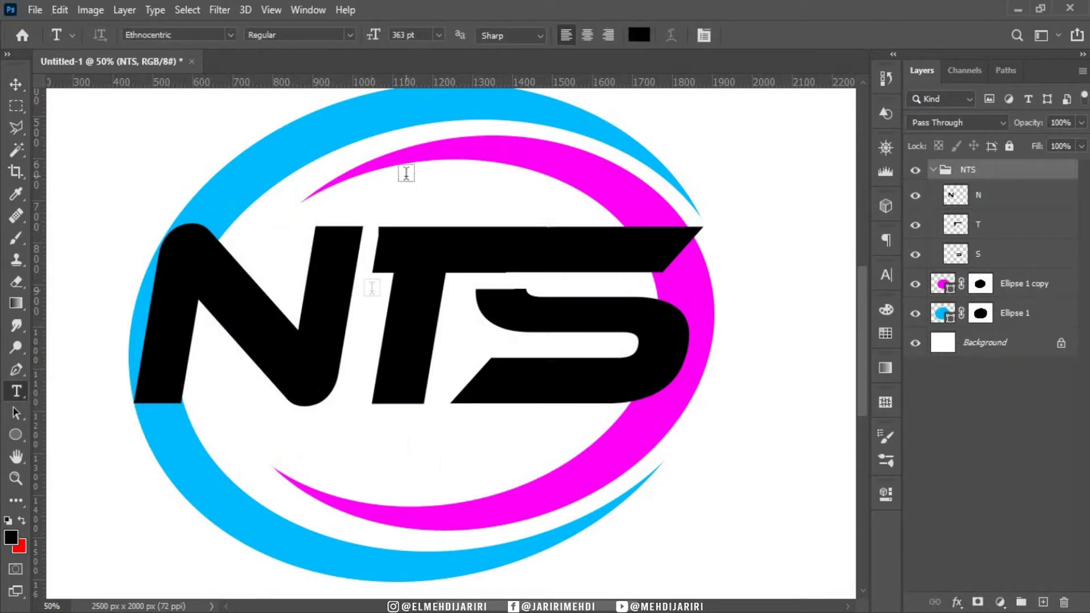
mouse_move(378, 41)
left_mouse_down()
mouse_move(85, 45)
mouse_move(114, 44)
left_mouse_up()
left_click(323, 448)
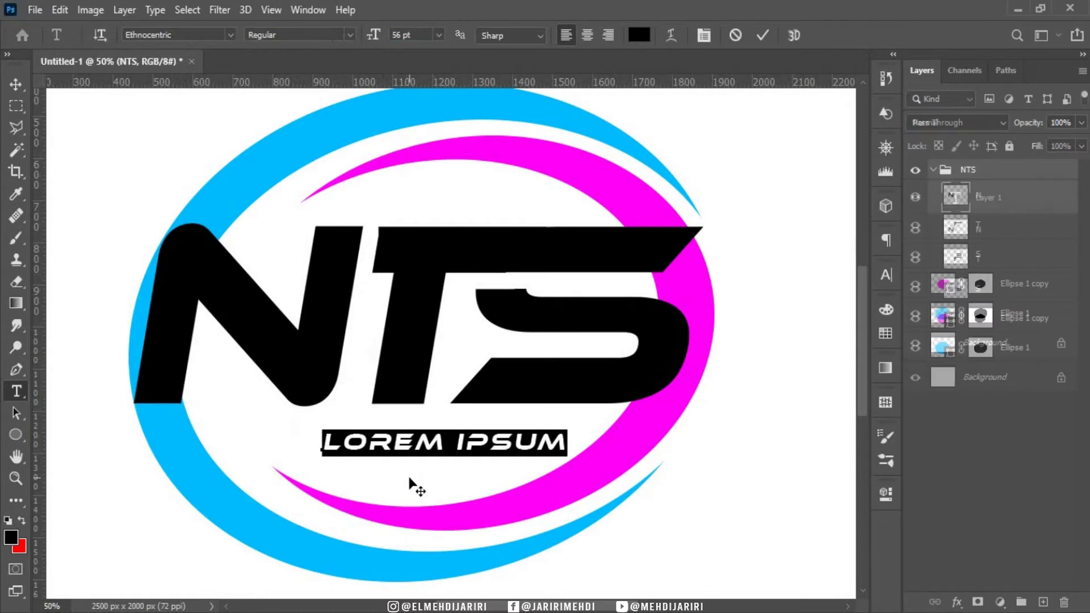
type("NEW TR")
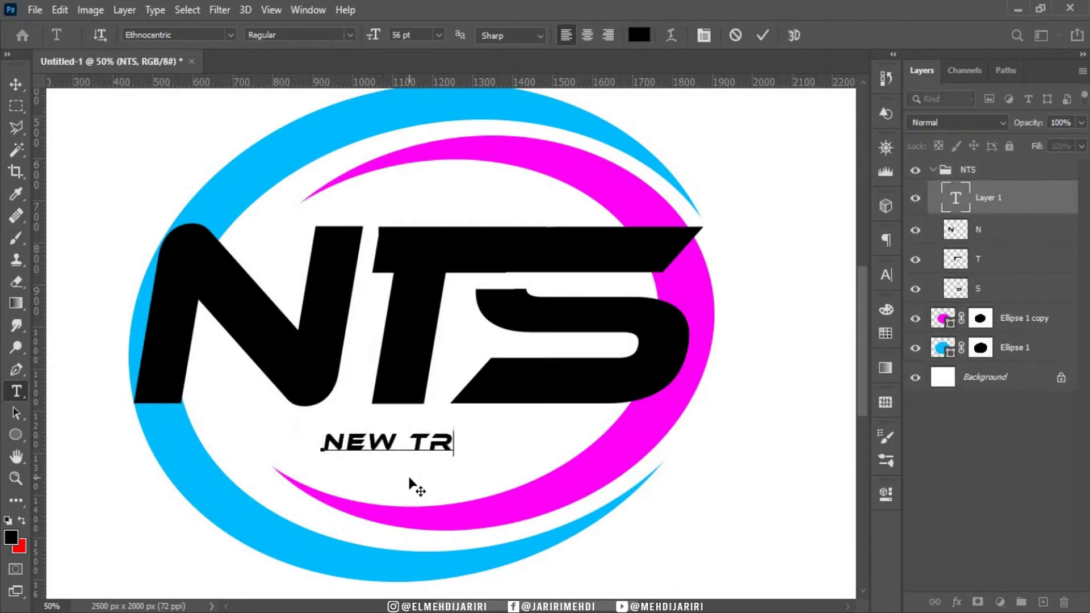
type("ANSPORT")
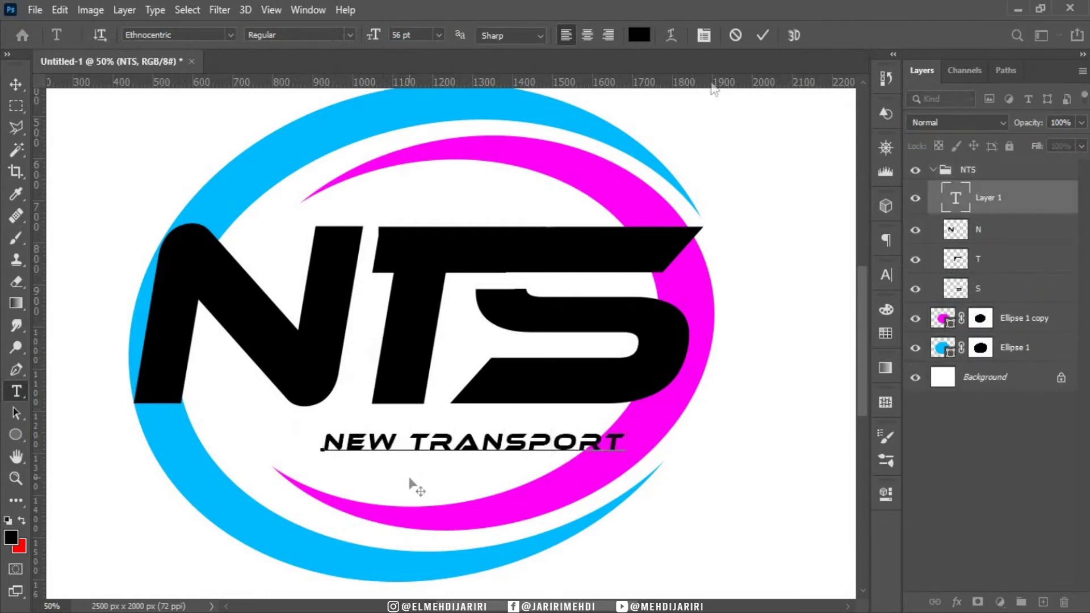
left_click(763, 35)
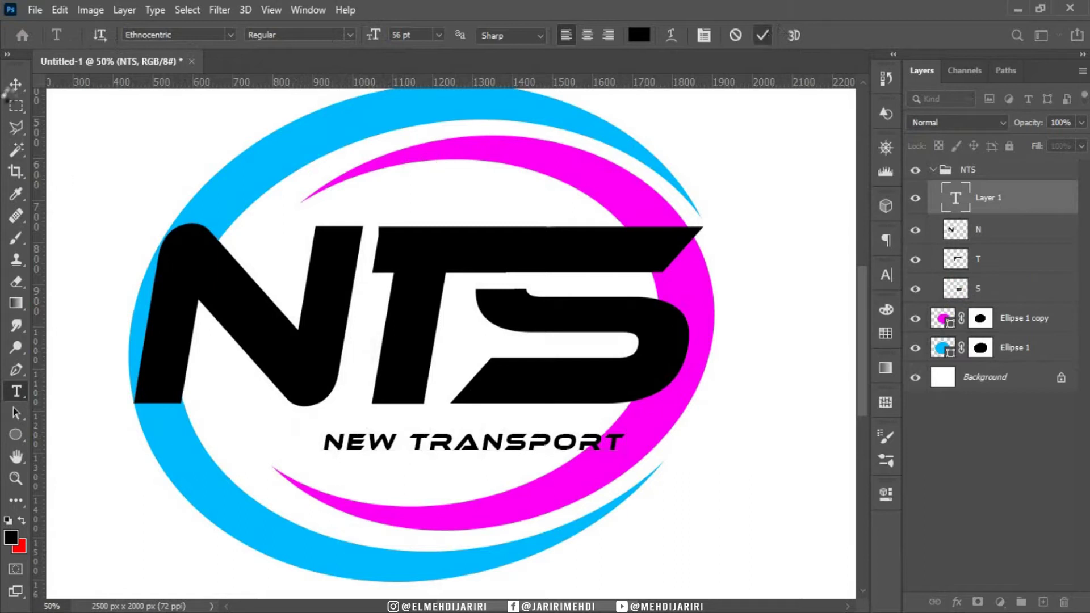
Move the tagline up under the letters and enlarge it to about 68.76 pt
key("ctrl+t")
mouse_move(545, 448)
left_mouse_down()
mouse_move(550, 409)
mouse_move(548, 428)
left_mouse_up()
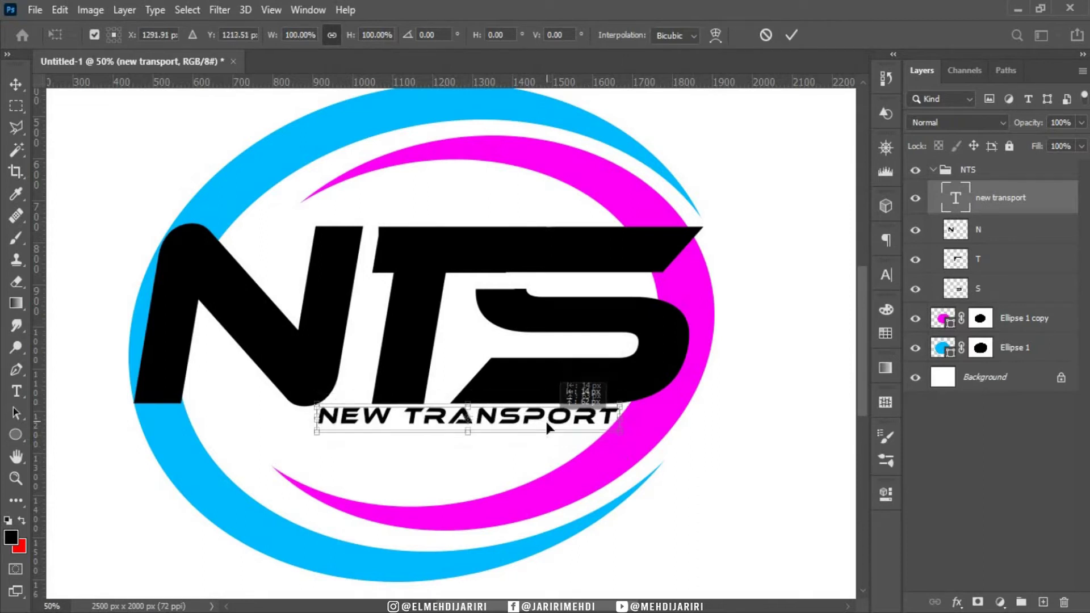
left_click_drag(620, 419, 687, 419)
key("Return")
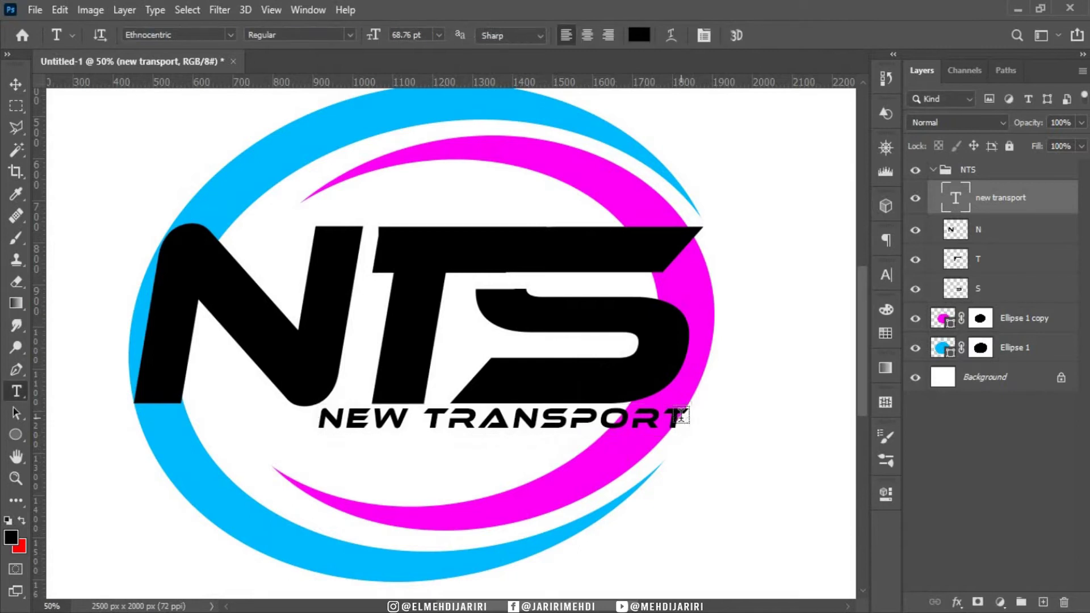
left_click(266, 10)
mouse_move(284, 344)
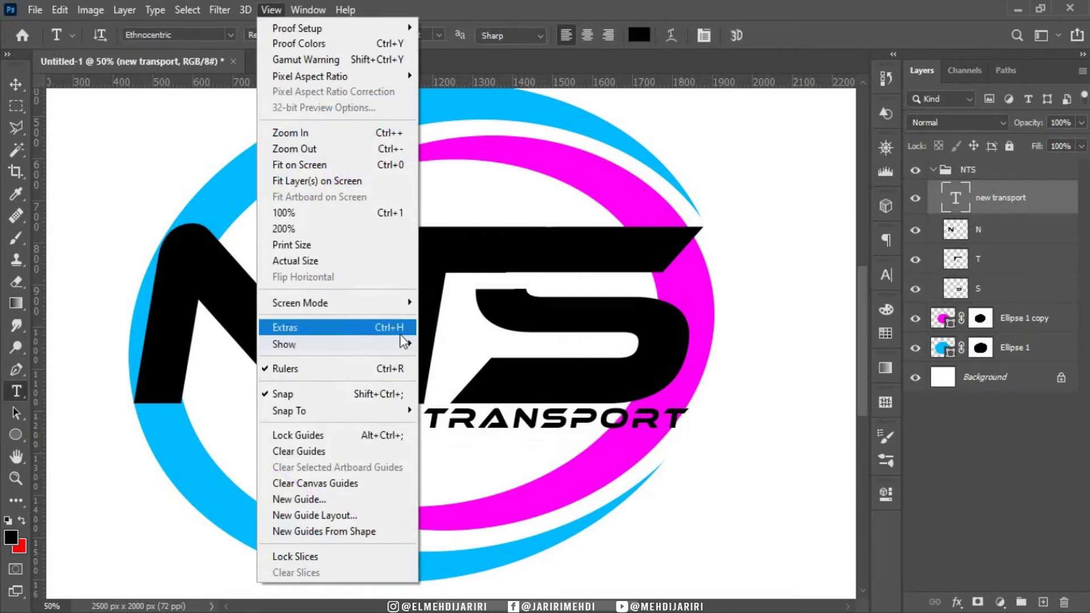
Turn on Smart Guides, enlarge the tagline to about 70.53 pt and nudge it down
left_click(488, 487)
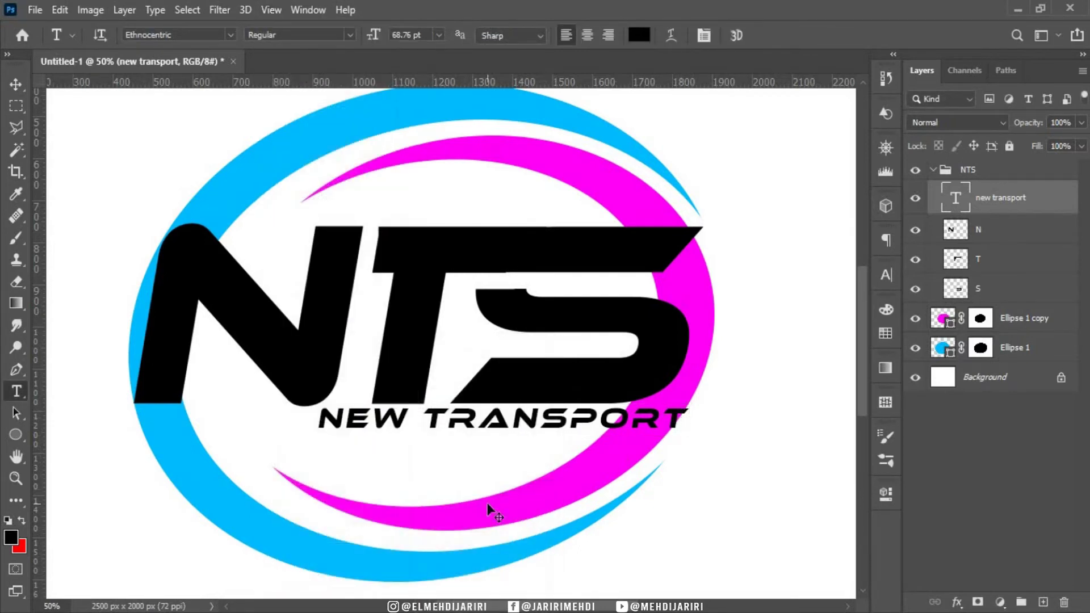
key("ctrl+t")
key("ctrl+plus")
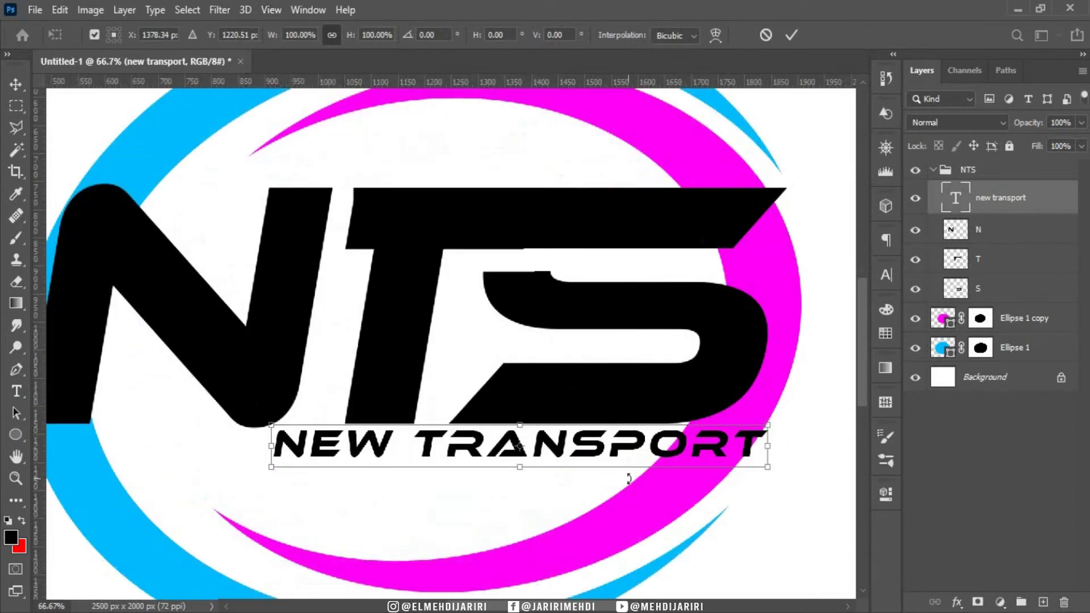
left_click_drag(775, 445, 767, 445)
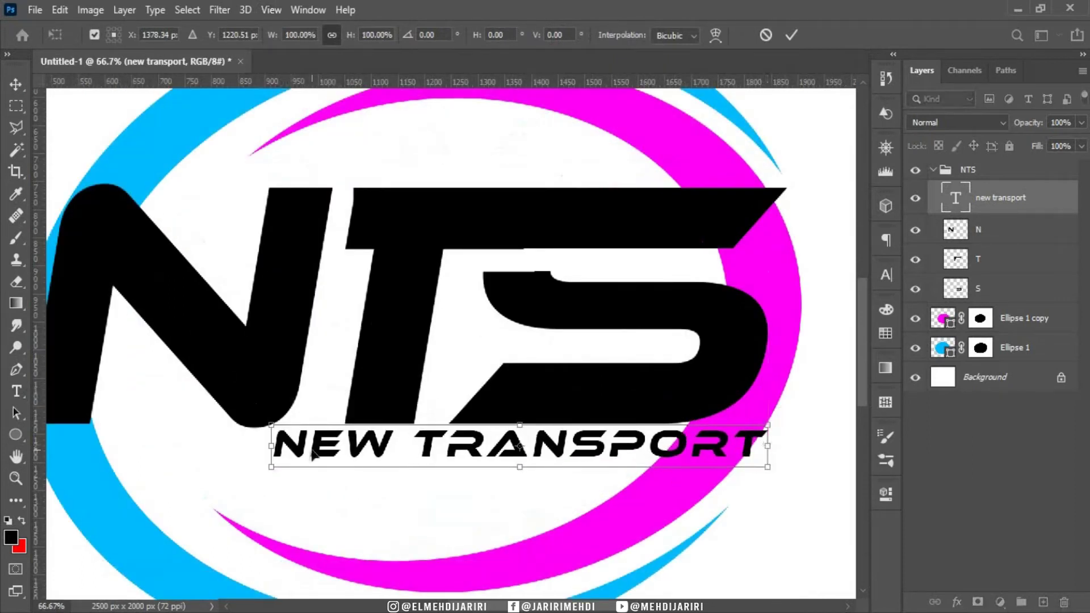
left_click_drag(271, 446, 257, 448)
left_click_drag(589, 452, 589, 456)
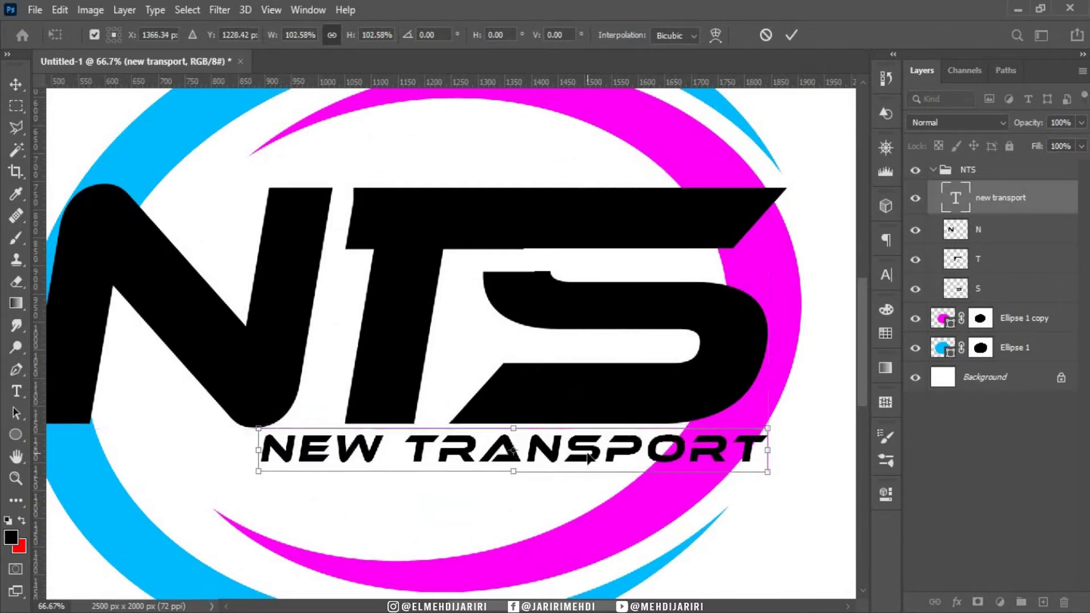
key("Return")
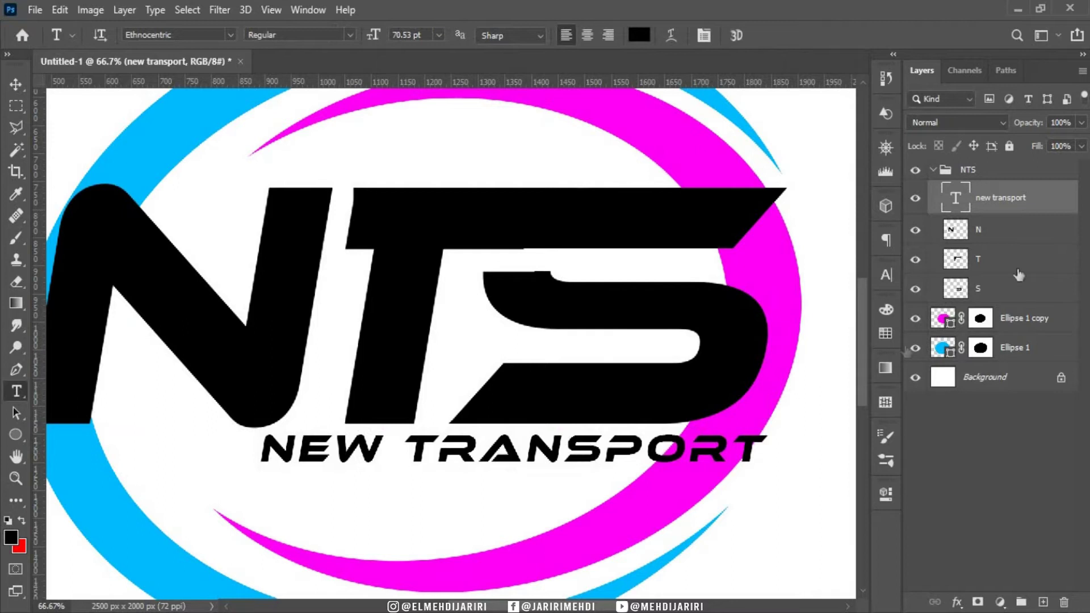
key("alt")
scroll(865, 299, "down", 3)
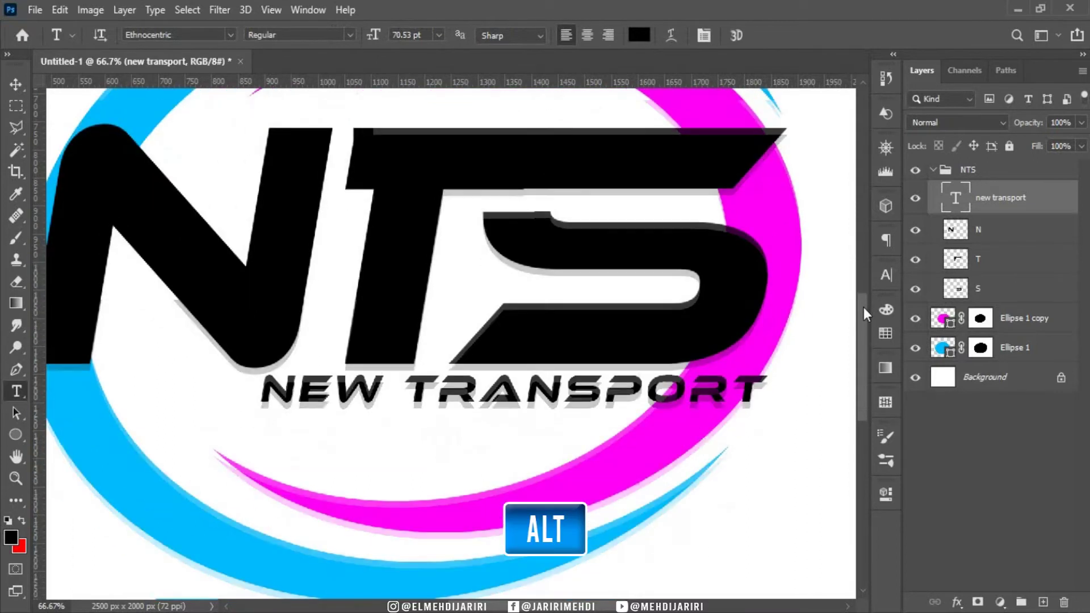
left_click(16, 84)
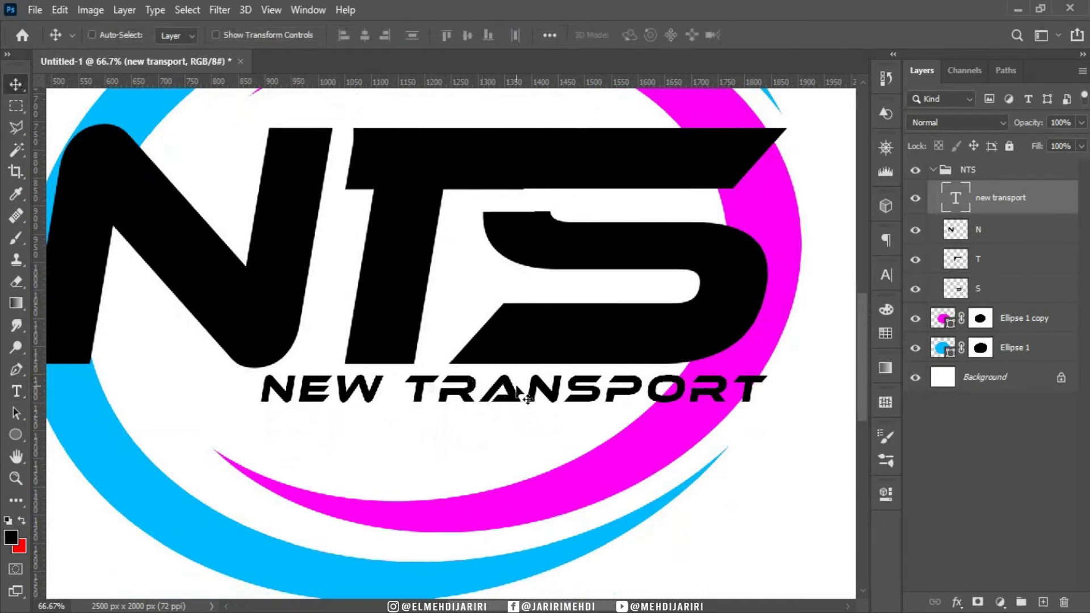
Alt-drag a copy of the tagline below it and retype it as 'SOLUTIONS'
left_click_drag(518, 392, 511, 432)
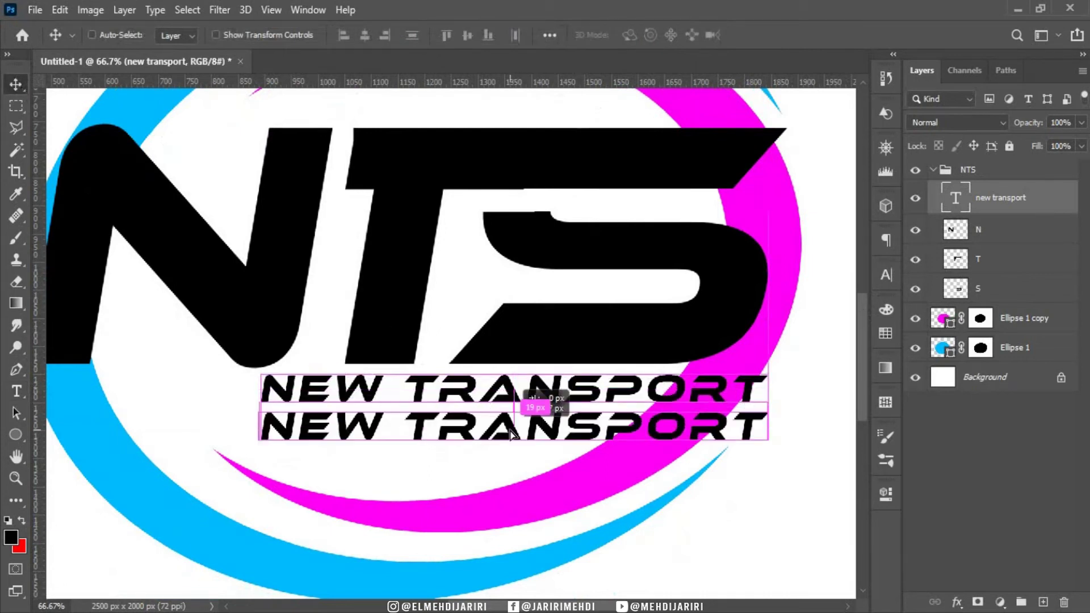
left_click_drag(511, 433, 511, 432)
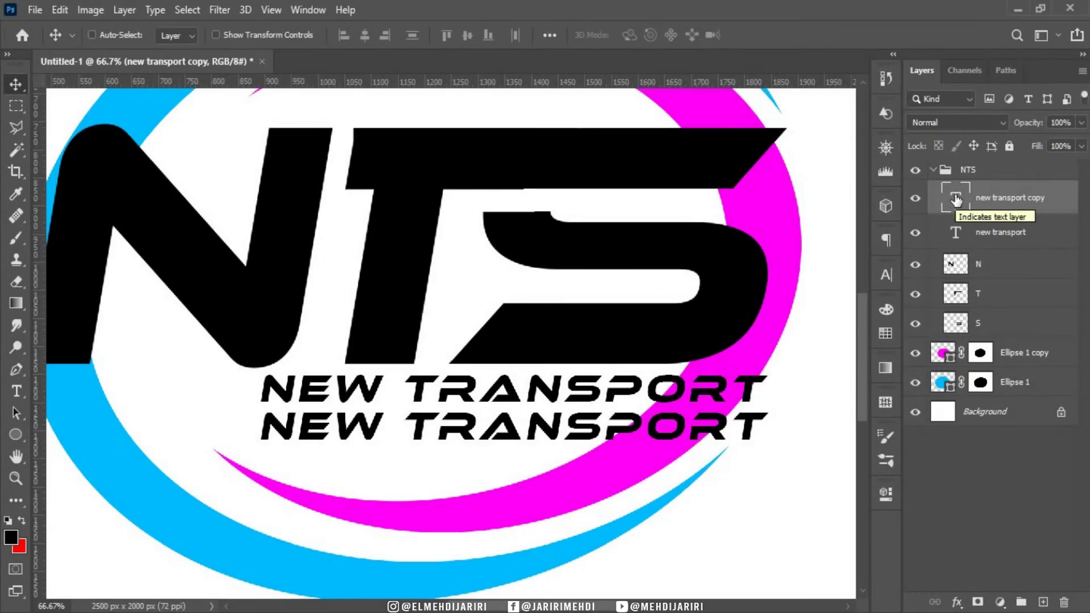
double_click(956, 198)
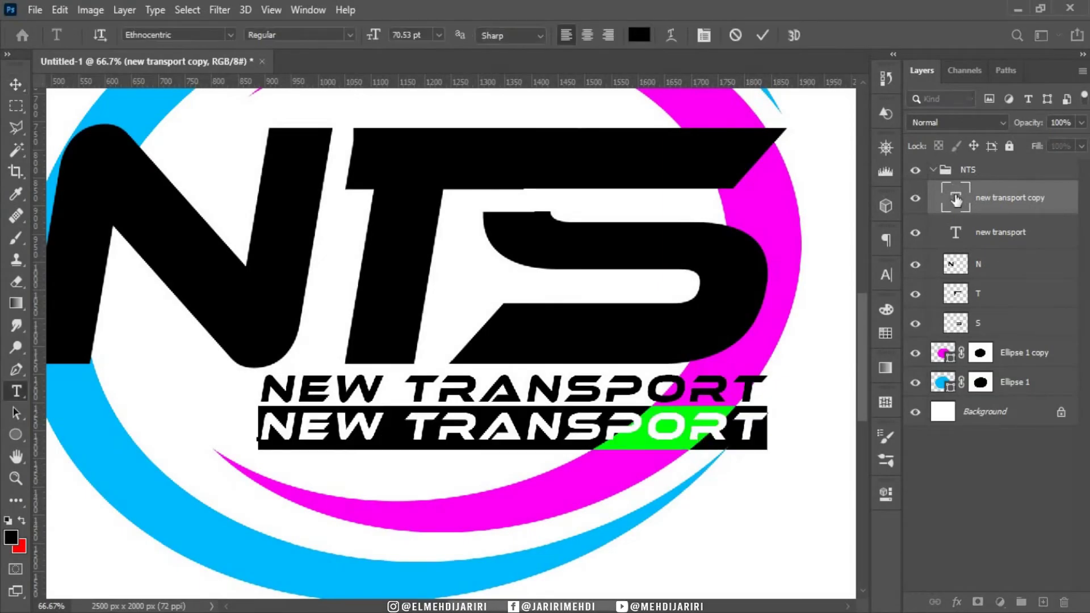
type("SOLUTIONS")
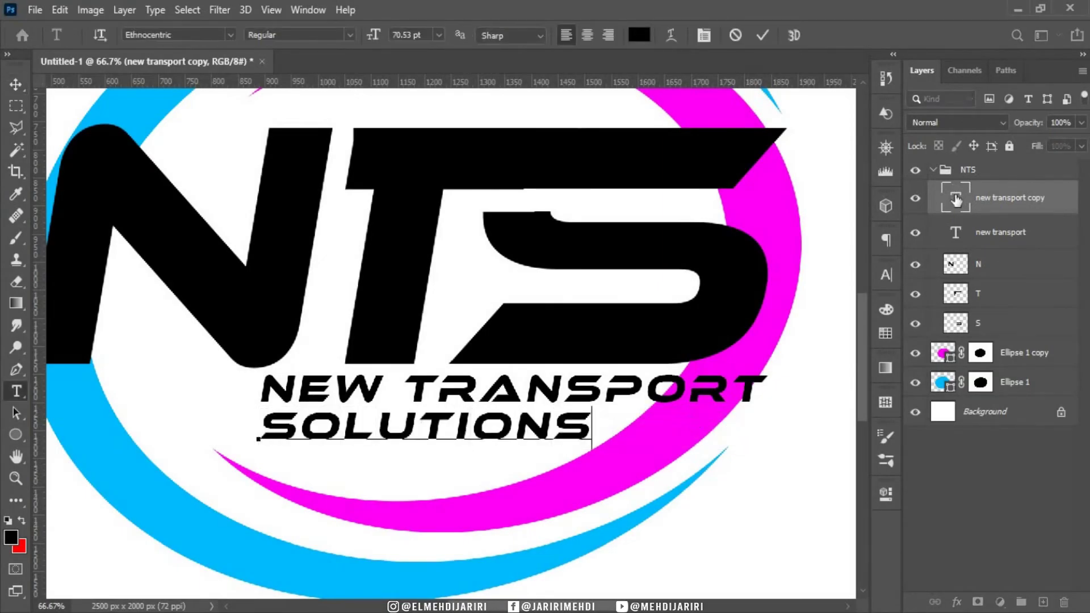
key("ctrl+Return")
key("v")
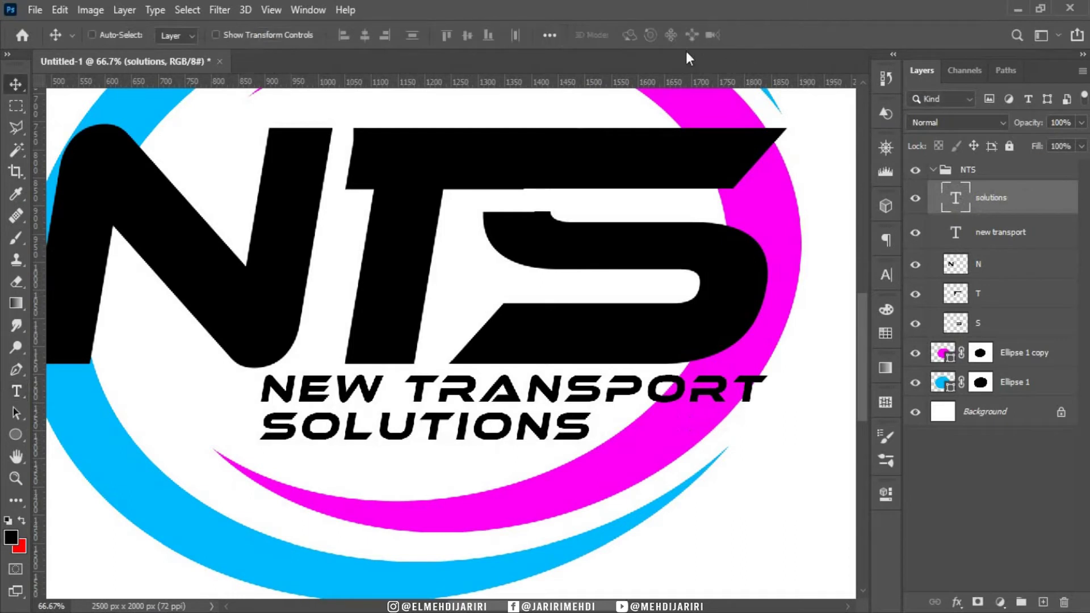
Set the SOLUTIONS text colour to cyan sampled from the ring
key("t")
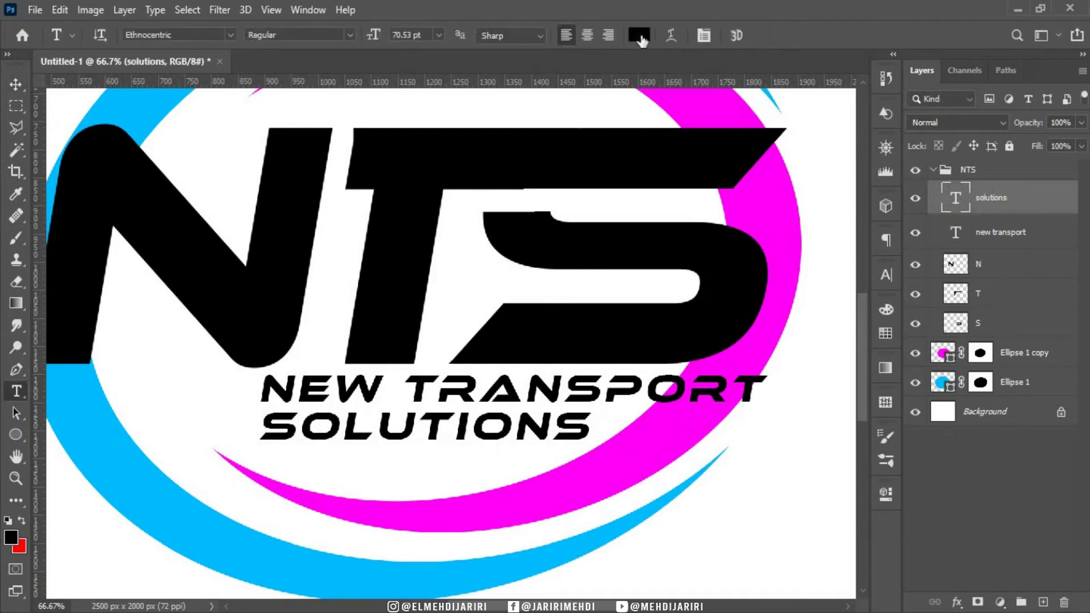
left_click(638, 35)
left_click(127, 446)
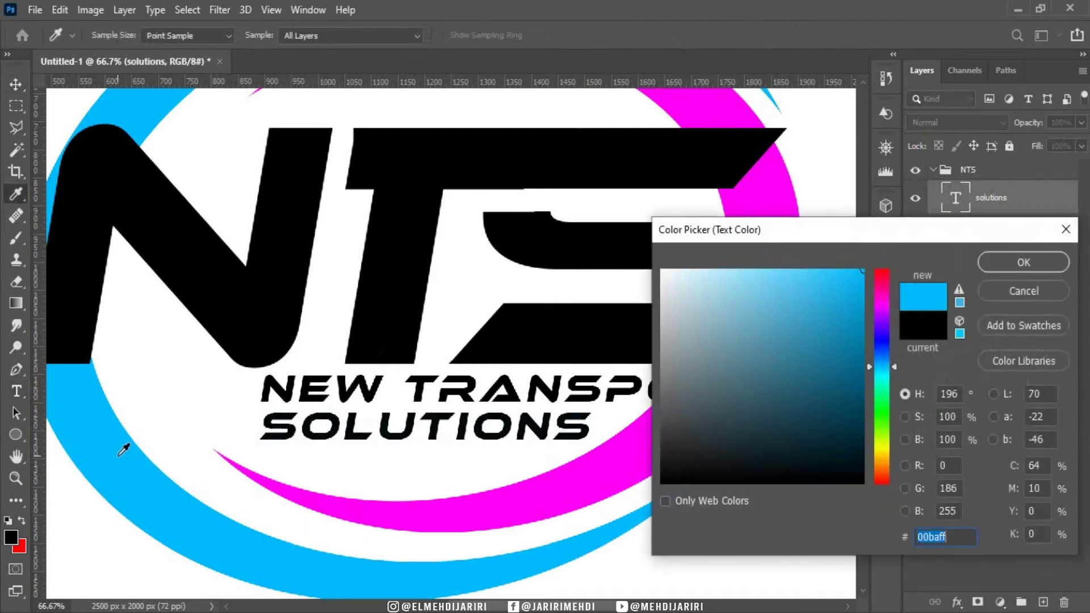
left_click(1022, 263)
Move SOLUTIONS to sit centred beneath NEW TRANSPORT
key("ctrl+t")
mouse_move(424, 446)
left_mouse_down()
mouse_move(513, 441)
mouse_move(514, 429)
left_mouse_up()
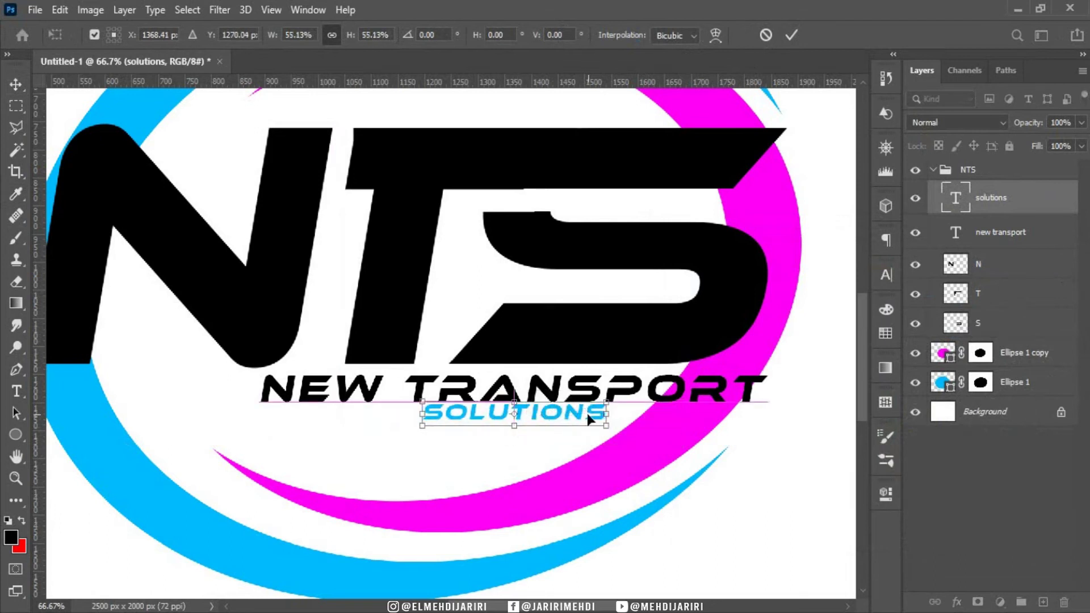
left_click_drag(588, 418, 580, 424)
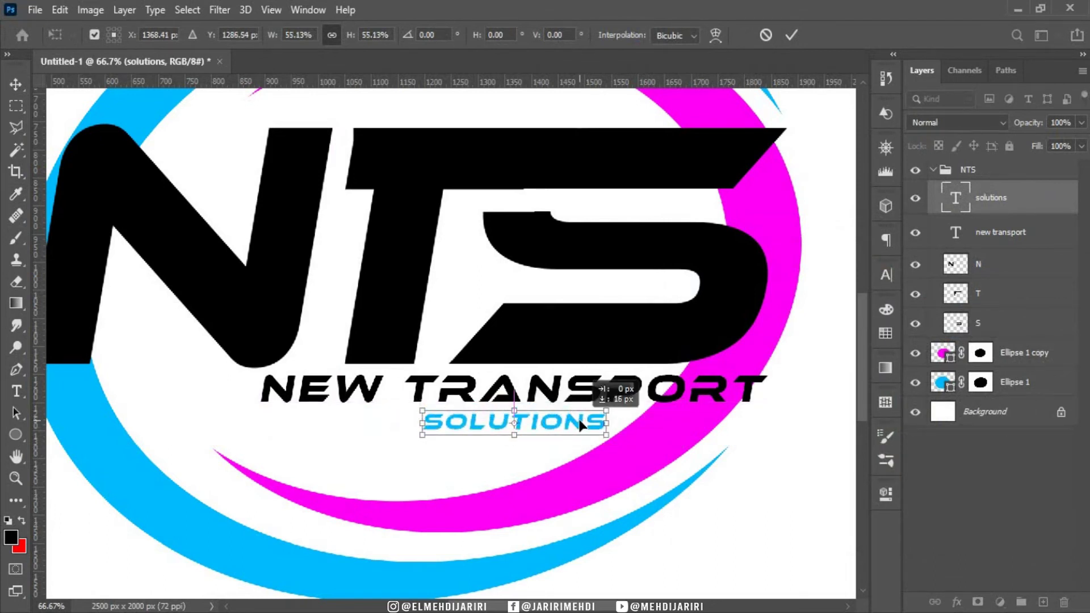
key("Return")
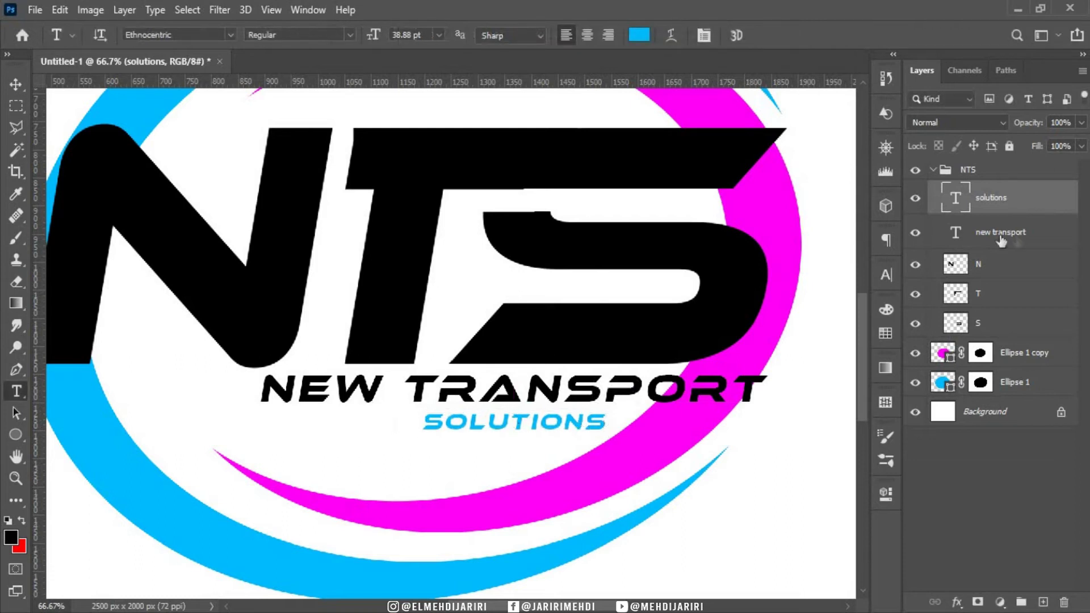
left_click(983, 241)
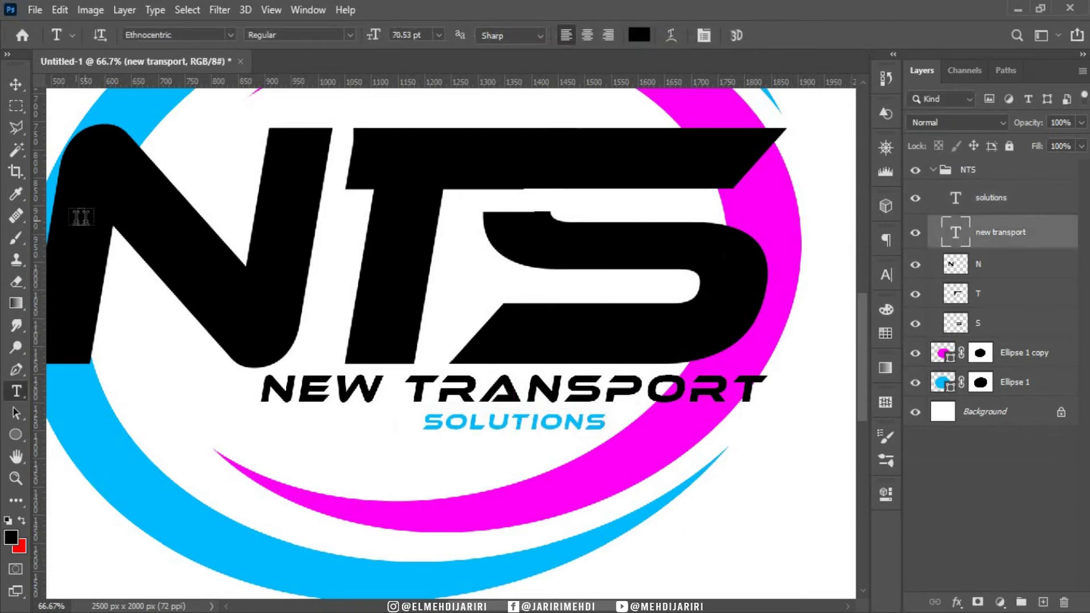
Place vertical guides at both tagline ends and remove the horizontal guides
left_click_drag(40, 227, 125, 213)
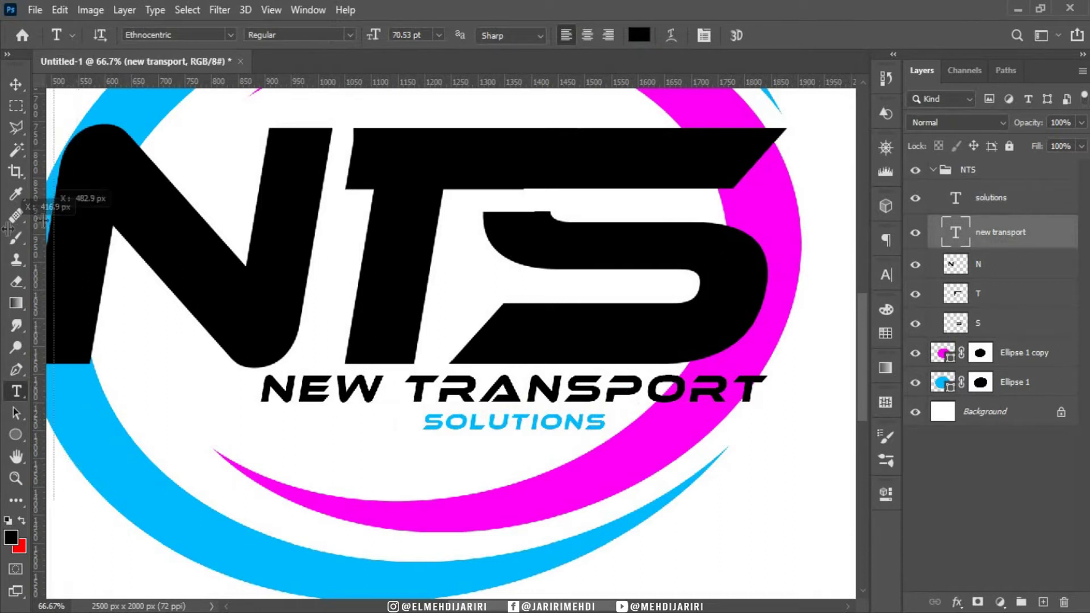
mouse_move(124, 213)
left_mouse_down()
mouse_move(24, 245)
mouse_move(265, 246)
left_mouse_up()
left_click_drag(41, 315, 767, 289)
key("v")
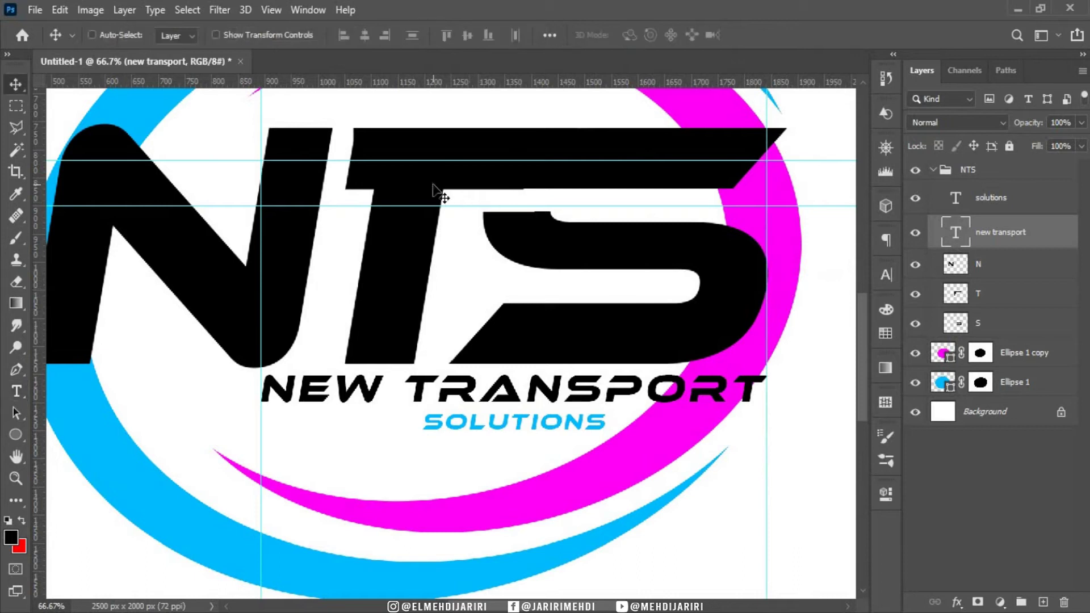
left_click_drag(441, 162, 443, 34)
left_click_drag(441, 205, 442, 6)
Zoom to 100% and select the Rectangle tool
key("ctrl+1")
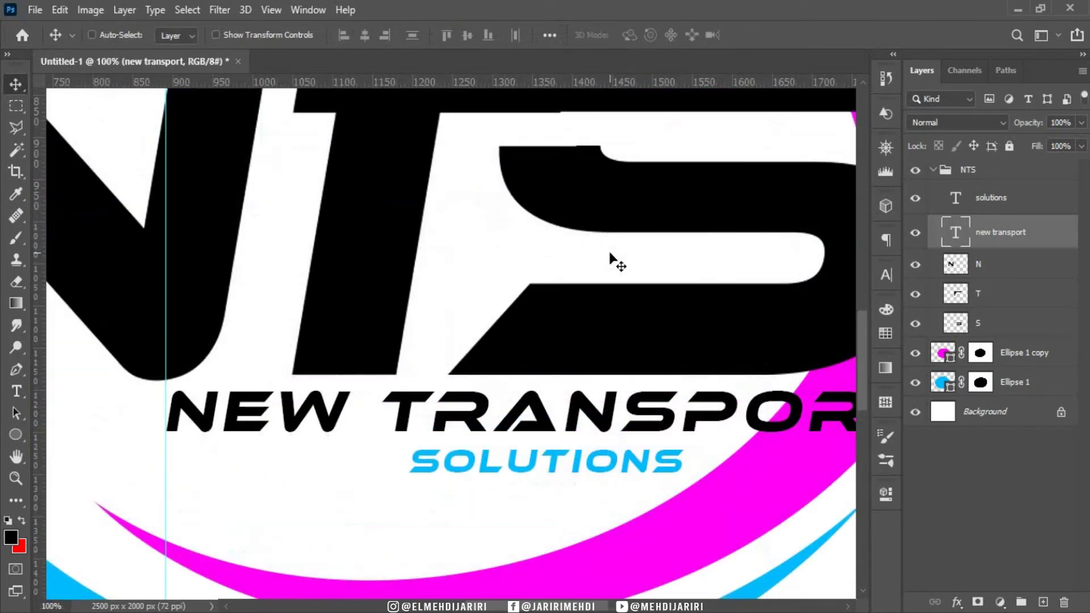
right_click(15, 435)
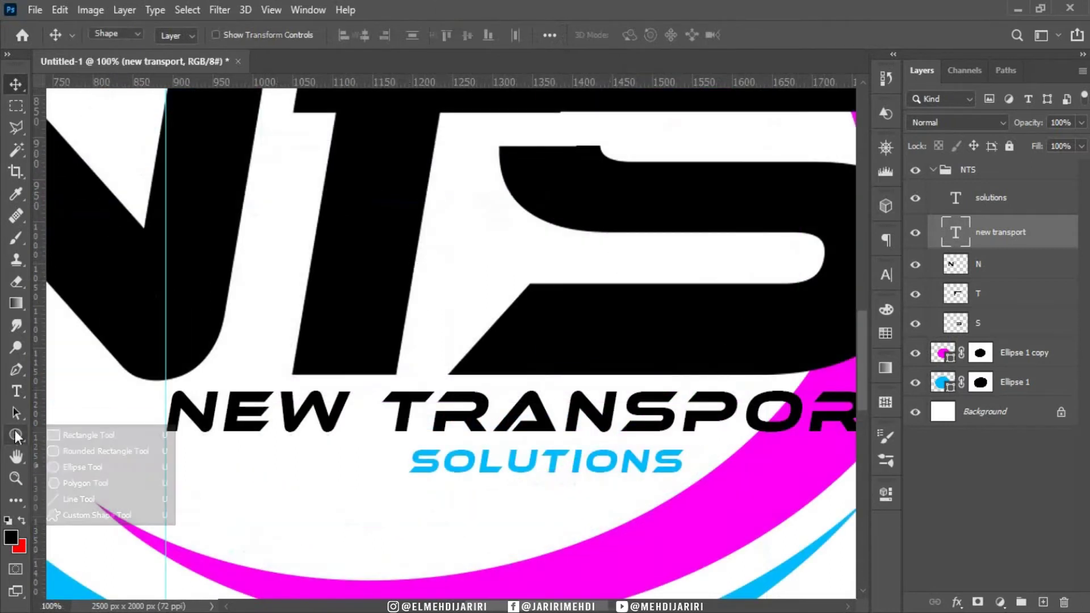
left_click(70, 430)
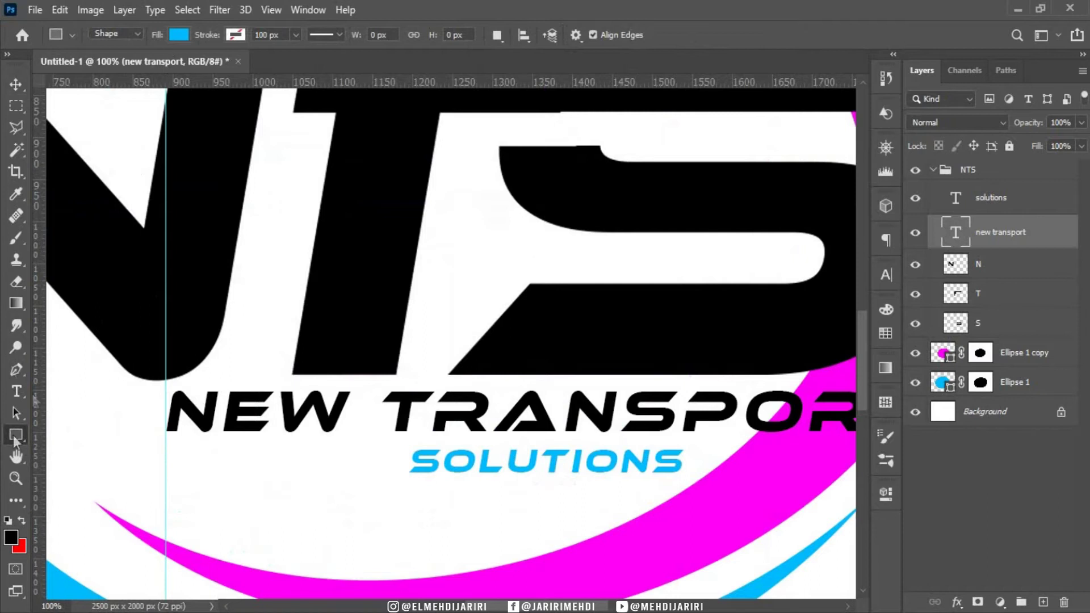
Draw a thin cyan bar from the left guide to SOLUTIONS, then lower and shorten it slightly
right_click(14, 435)
left_click(91, 441)
left_click_drag(165, 447, 406, 454)
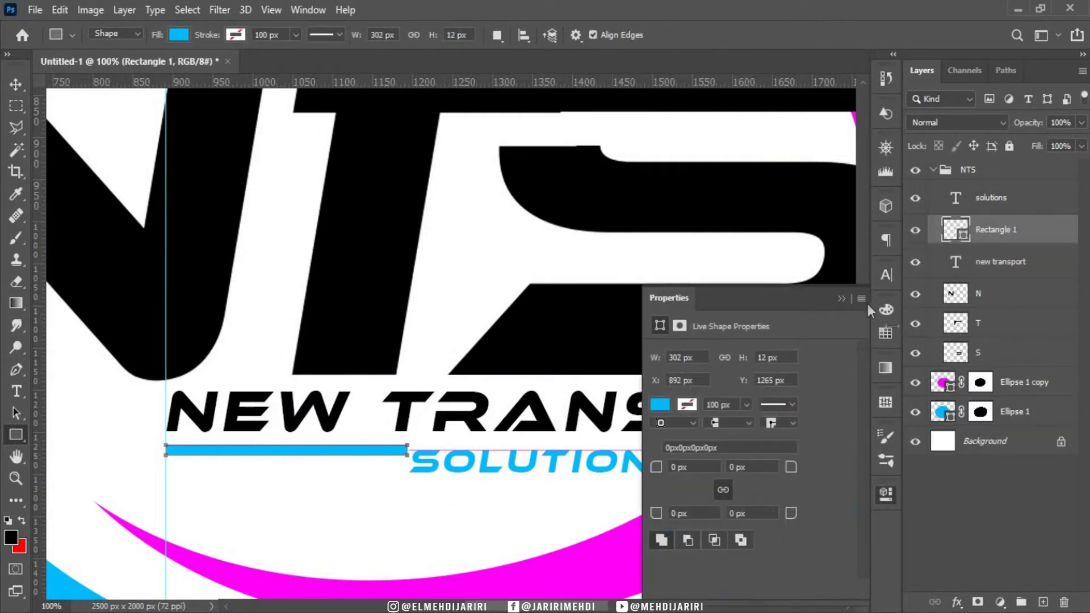
key("v")
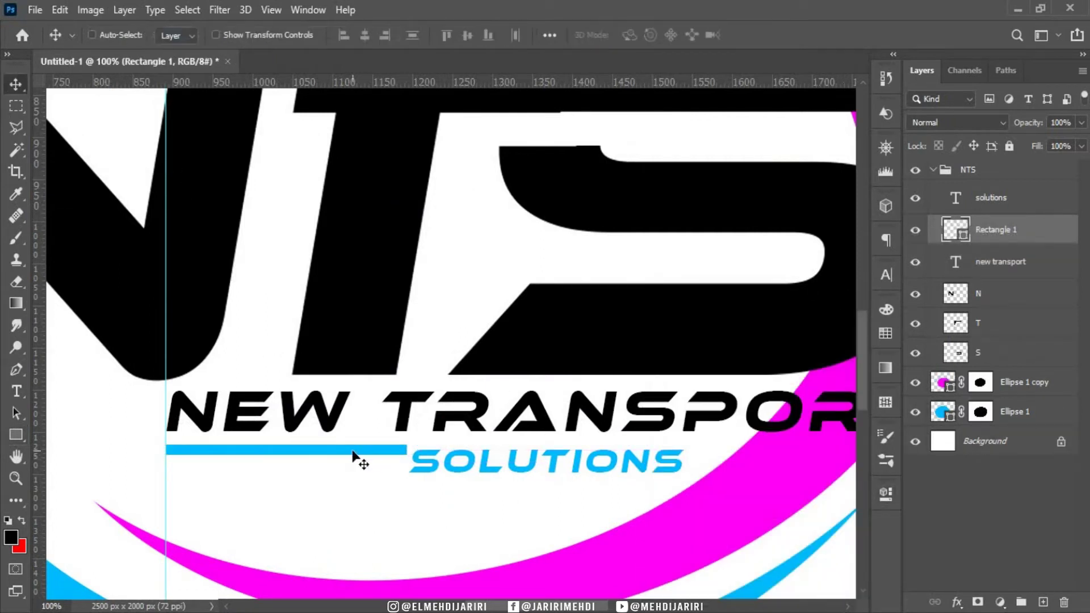
left_click_drag(351, 451, 352, 462)
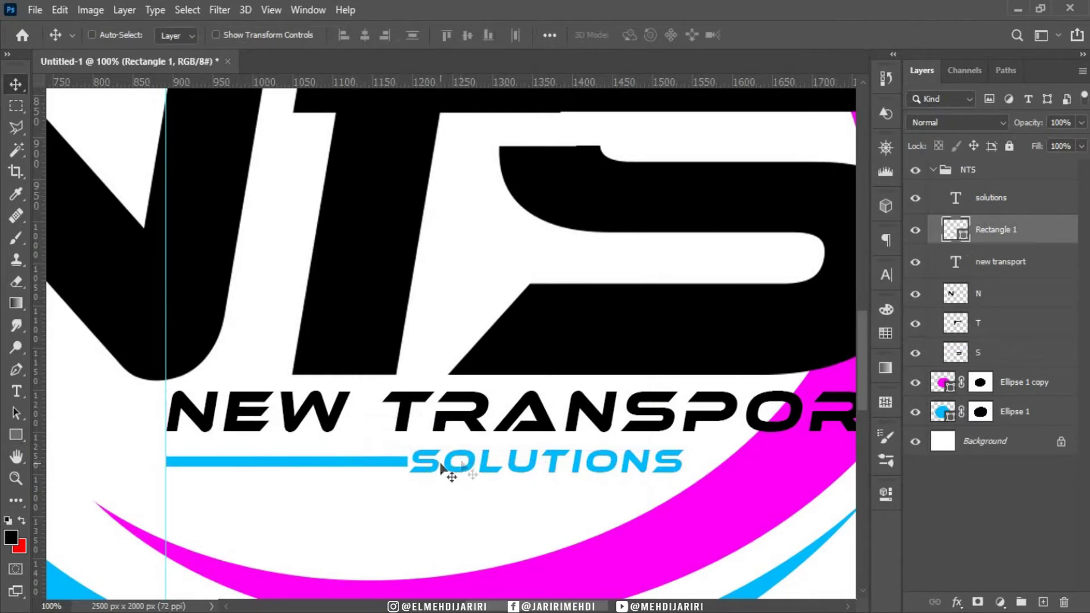
key("ctrl+t")
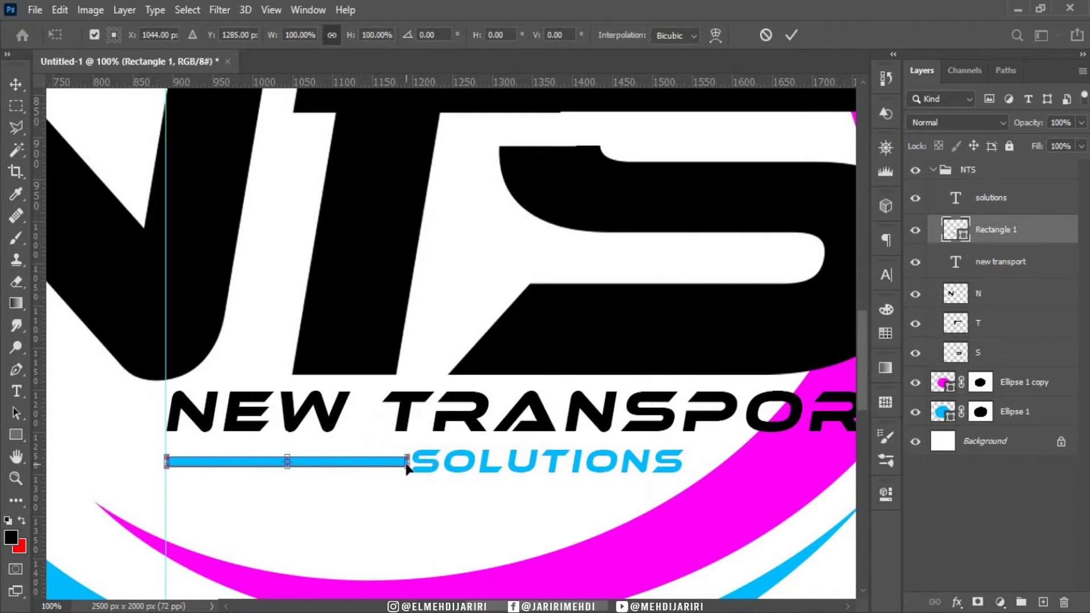
left_click_drag(407, 469, 399, 466)
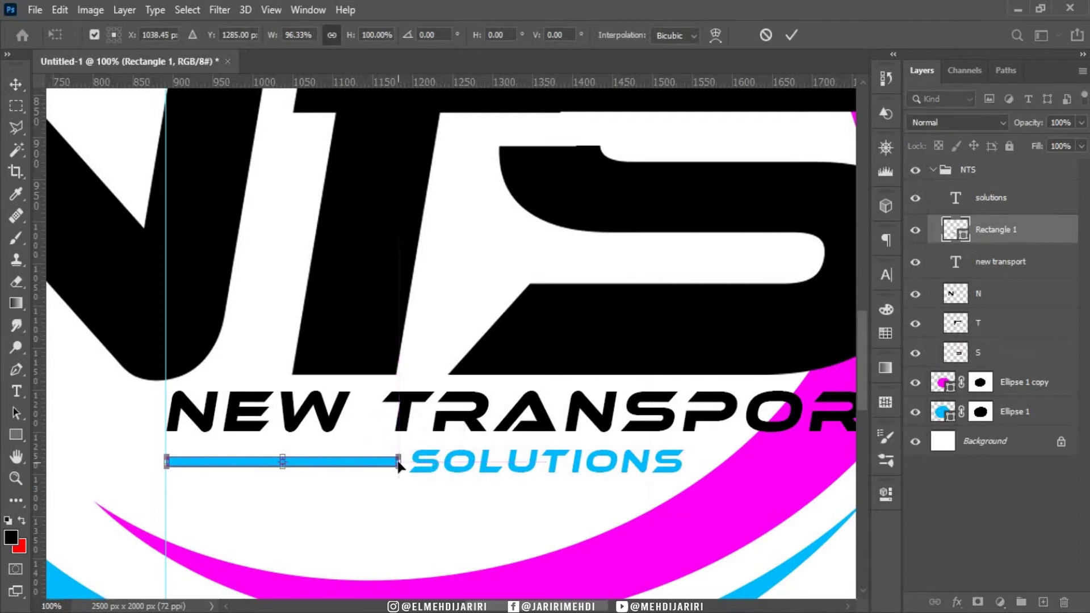
key("Return")
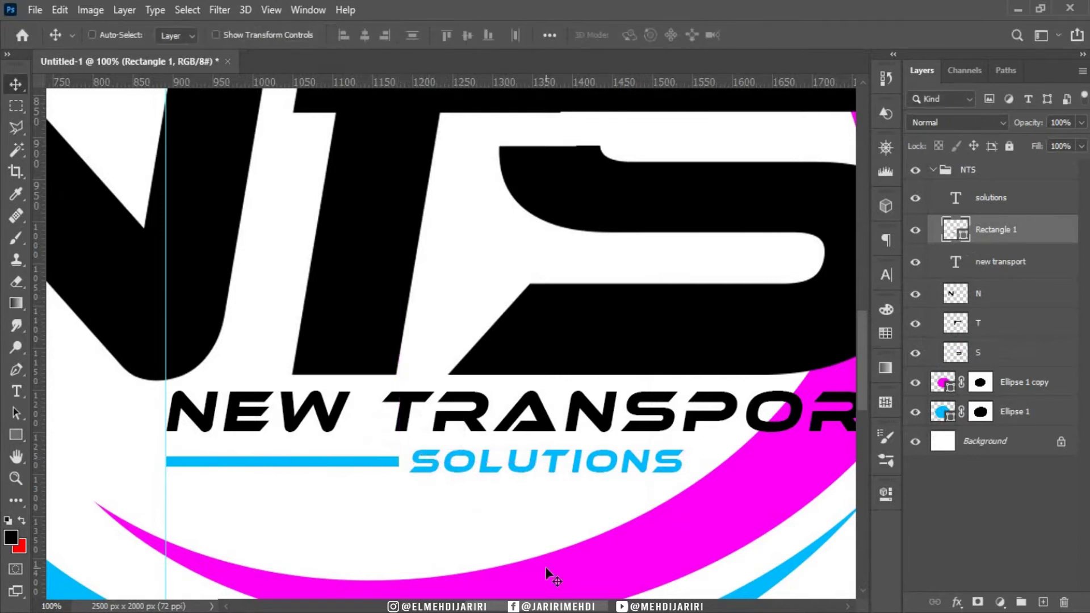
scroll(452, 341, "right", 2)
Alt-drag a copy of the blue bar to the right of SOLUTIONS, level with the left bar
scroll(451, 340, "right", 2)
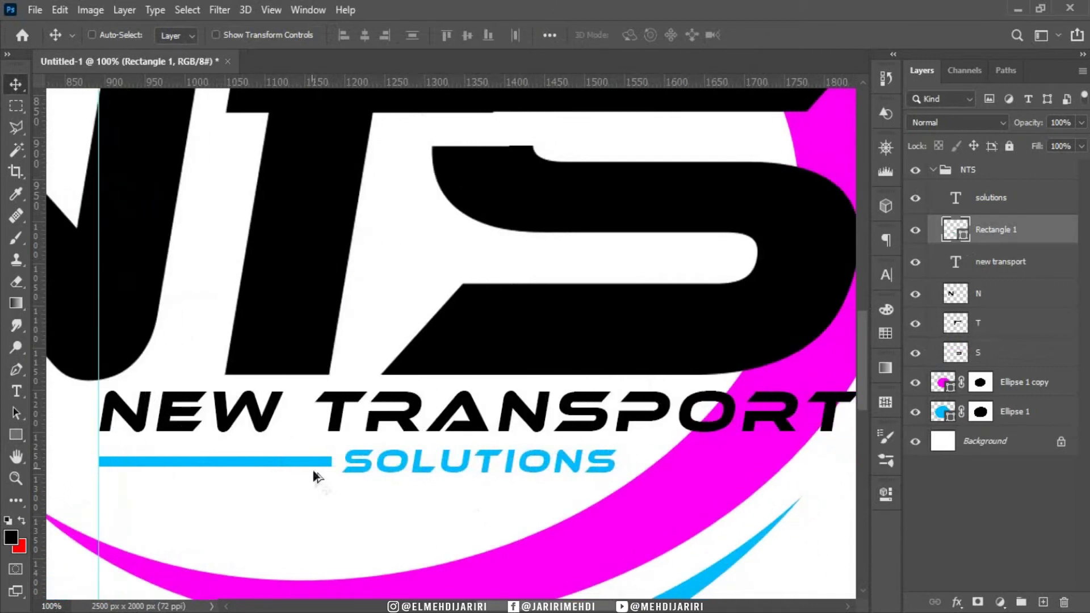
left_click_drag(306, 465, 789, 469)
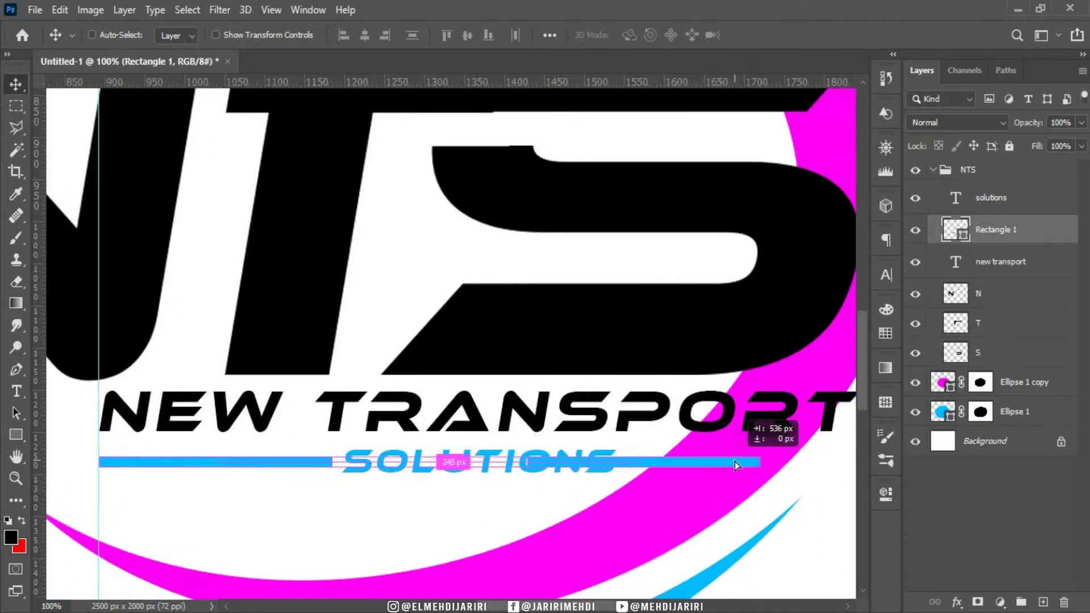
left_click_drag(789, 468, 833, 464)
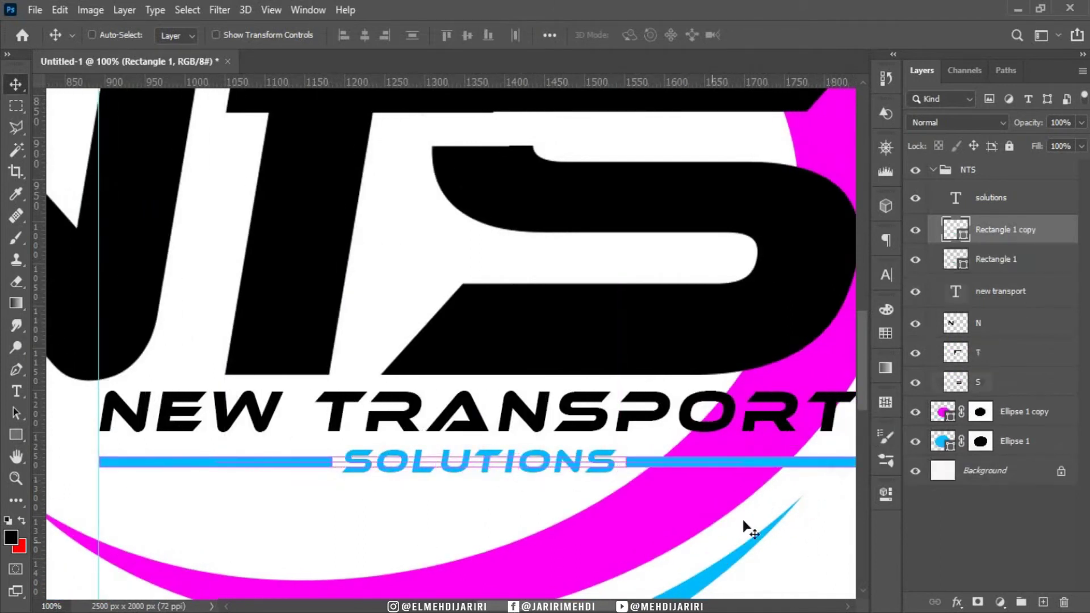
scroll(606, 609, "right", 3)
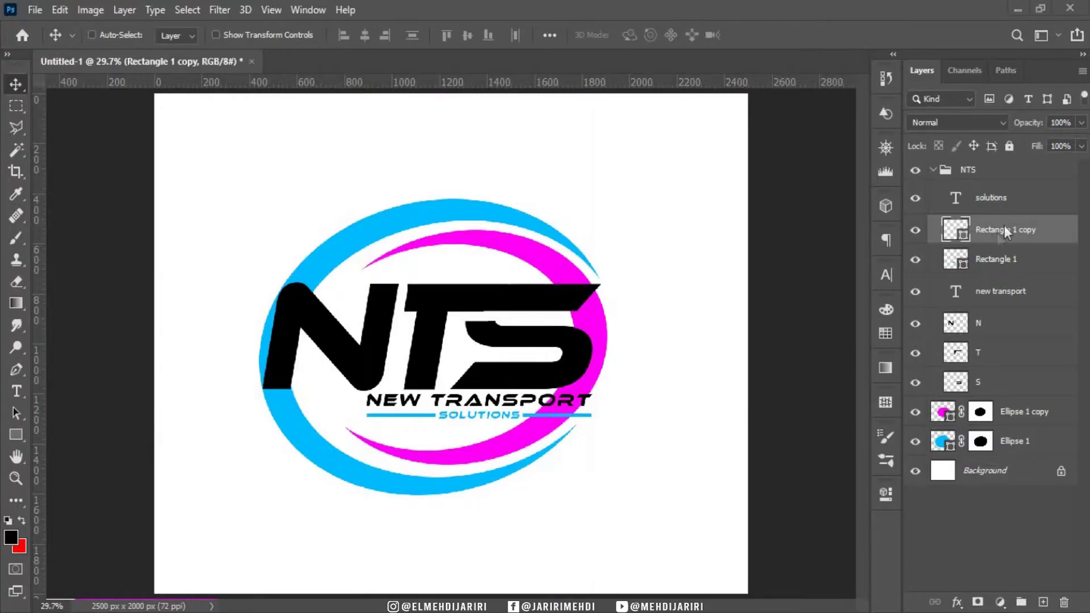
Load the N letter's outline as a selection and expand it by 40 pixels
left_click(1003, 326)
left_click(916, 324)
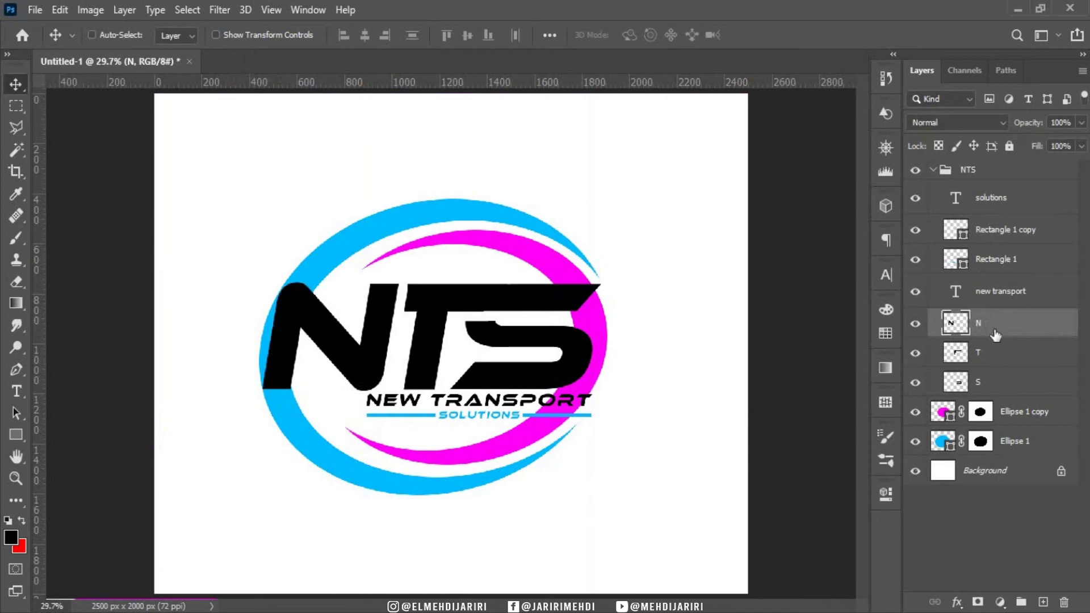
left_click(958, 325, "ctrl")
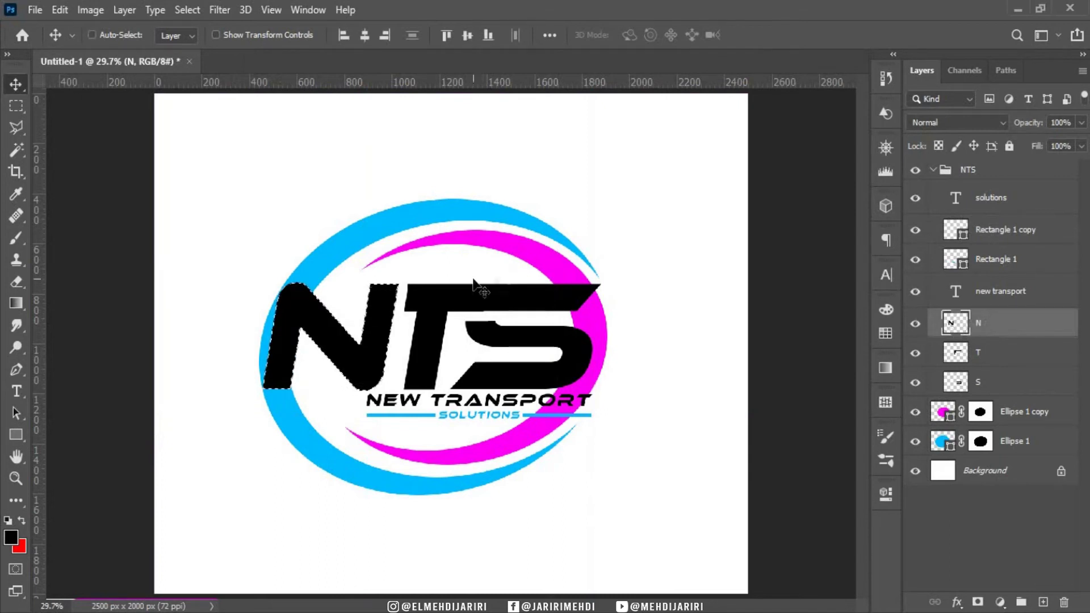
left_click(197, 5)
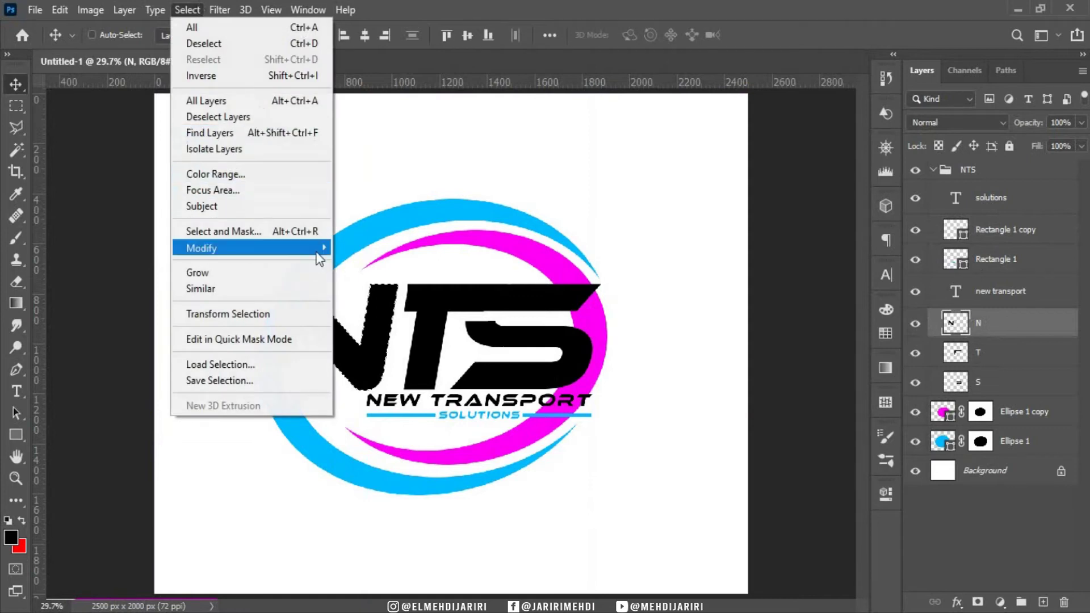
mouse_move(202, 248)
left_click(367, 279)
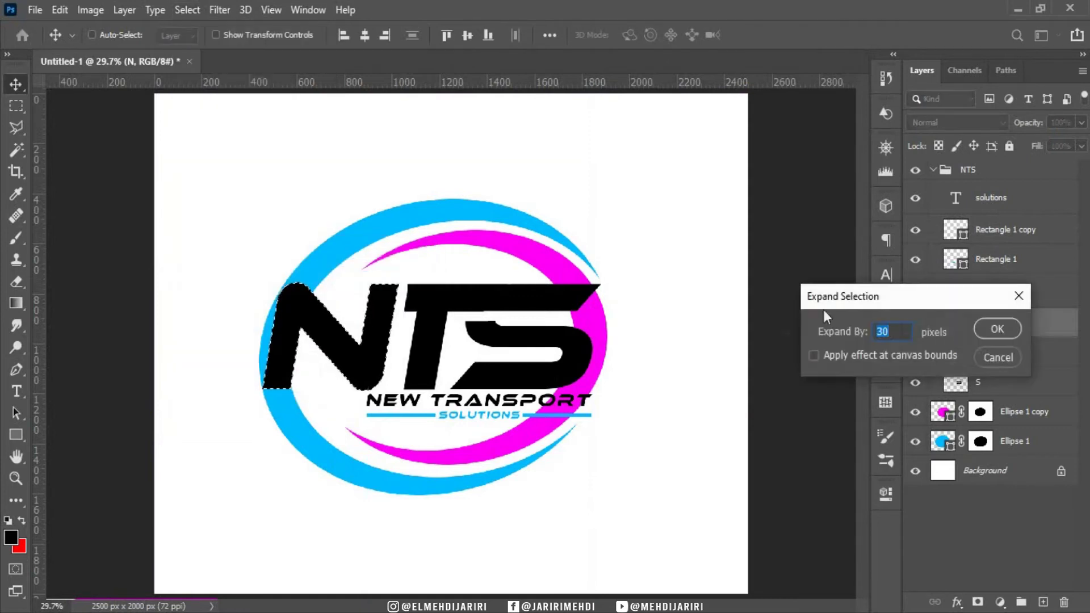
left_click_drag(854, 295, 692, 148)
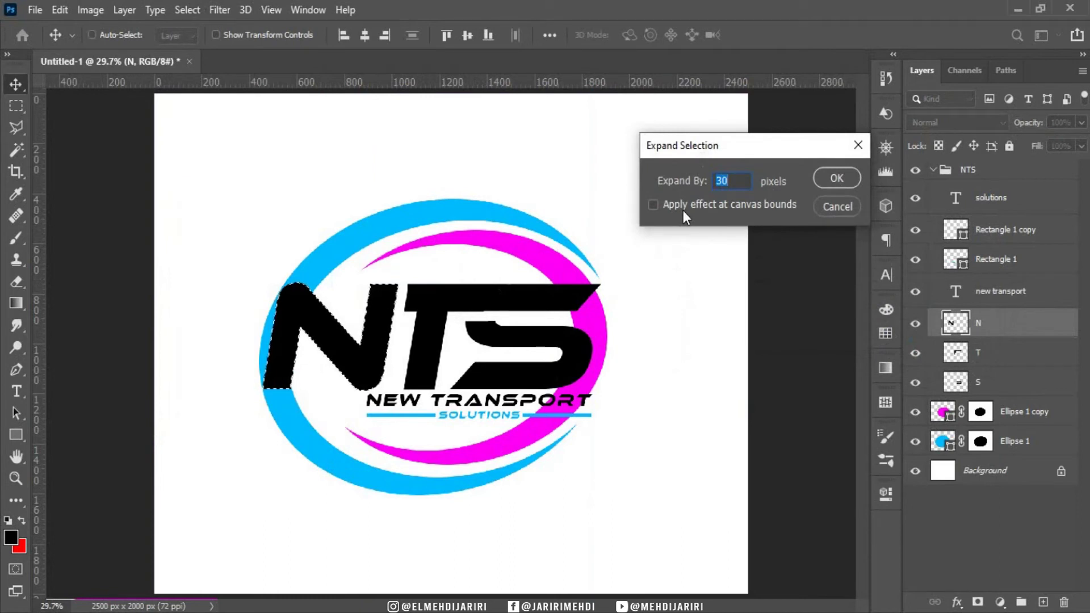
type("40")
key("Return")
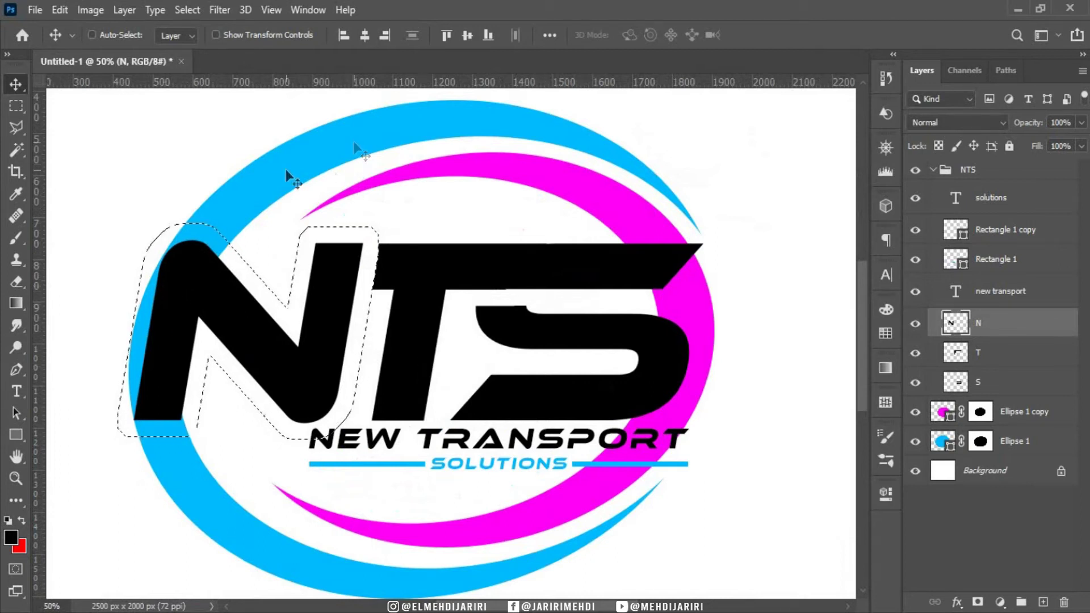
Fill Ellipse 1's mask with white inside the selection to cut the blue swoosh, then deselect
left_click(915, 443)
left_click(981, 443)
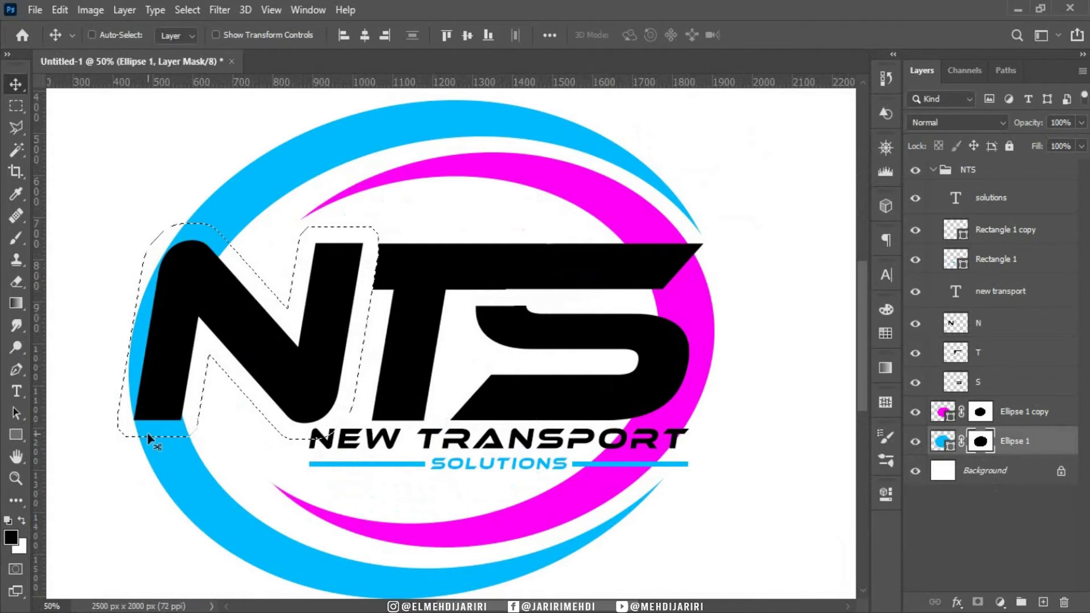
key("alt+BackSpace")
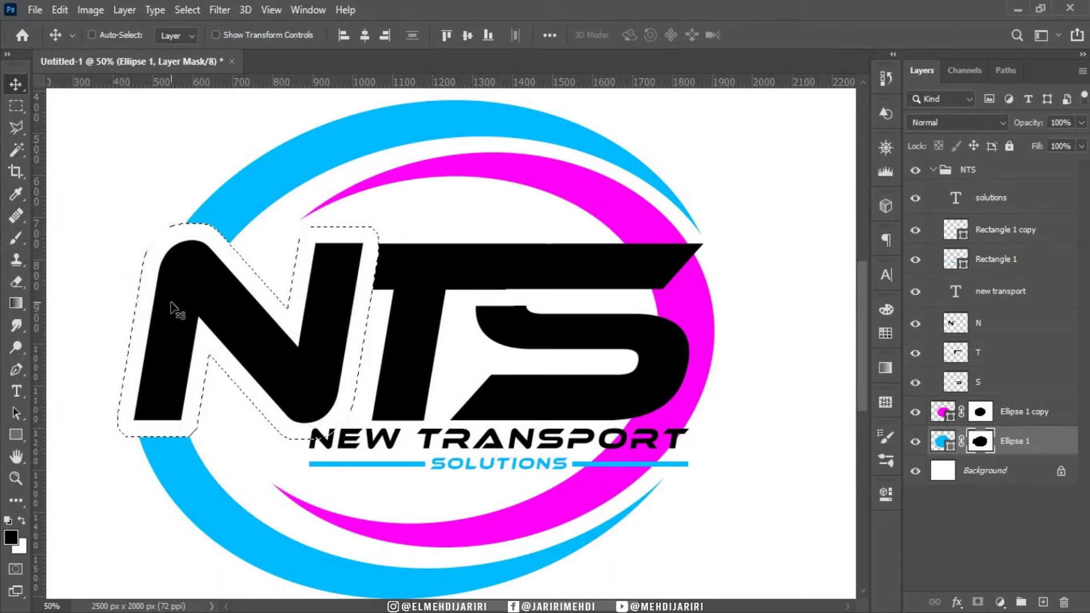
key("ctrl")
key("ctrl+d")
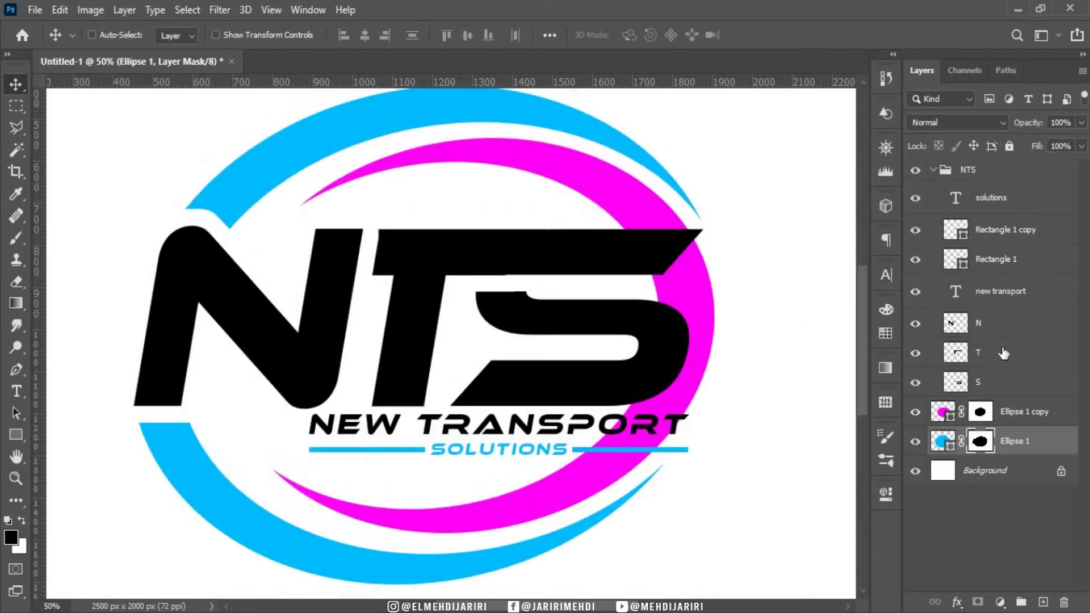
Load the T's outline, expand it by 40 px, and target Ellipse 1 copy's mask
left_click(1002, 353)
left_click(958, 355, "ctrl")
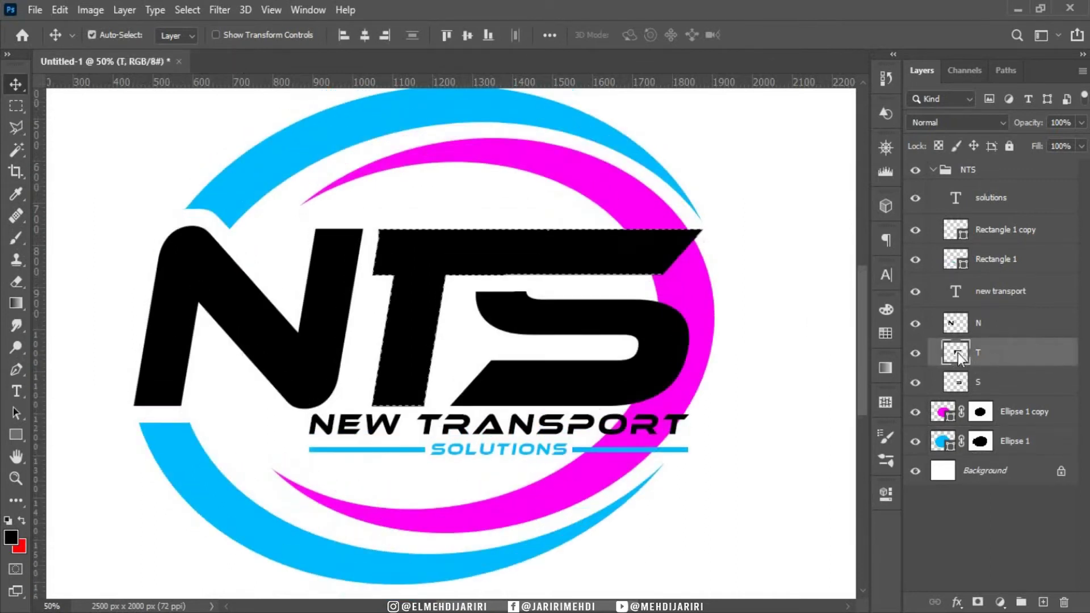
left_click(188, 10)
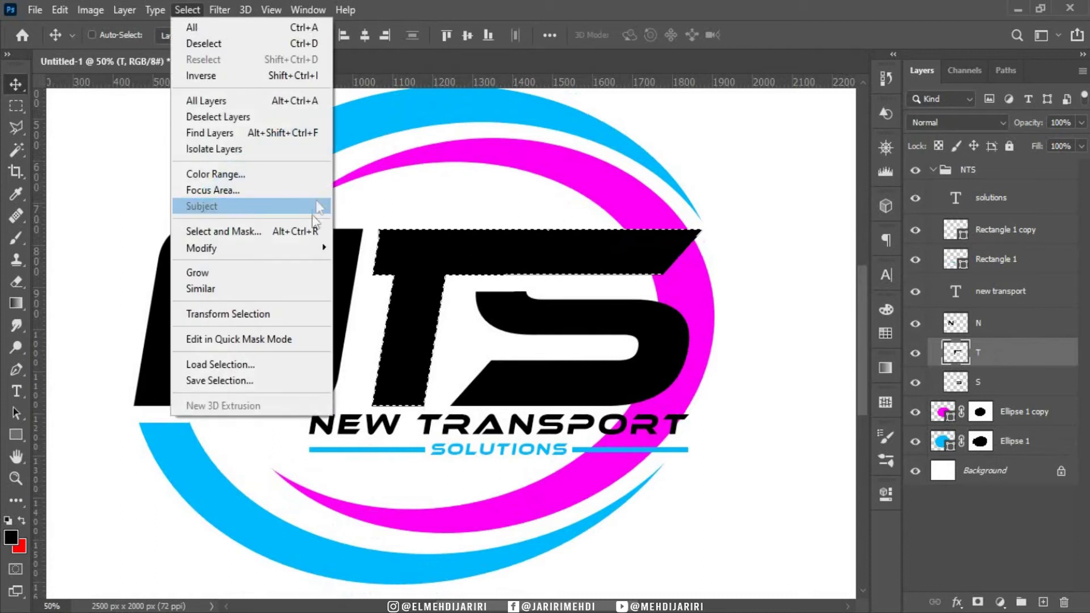
mouse_move(202, 248)
left_click(373, 280)
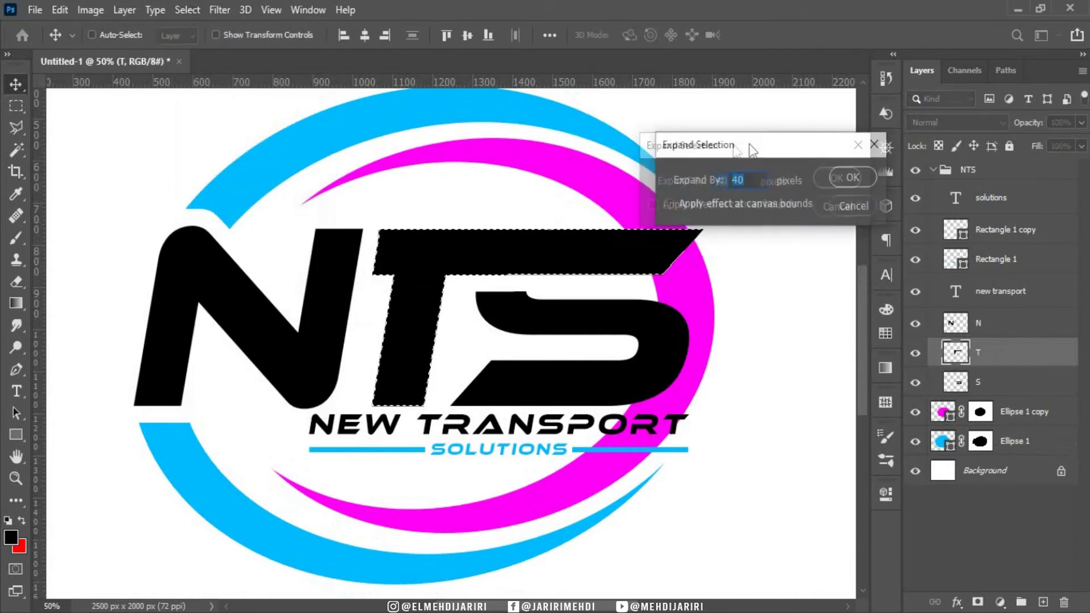
left_click_drag(732, 146, 798, 132)
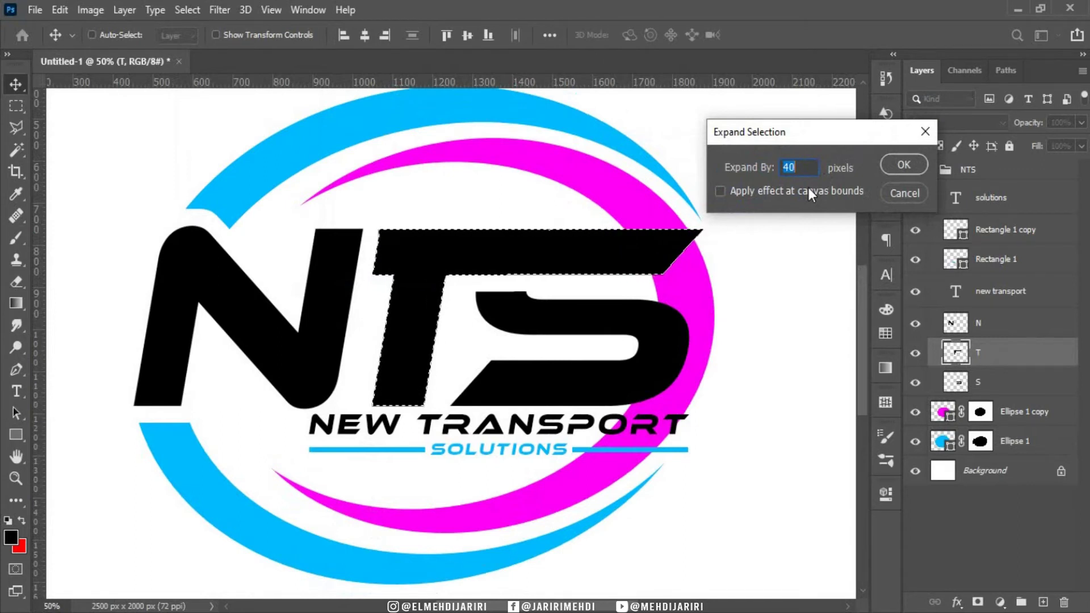
key("Return")
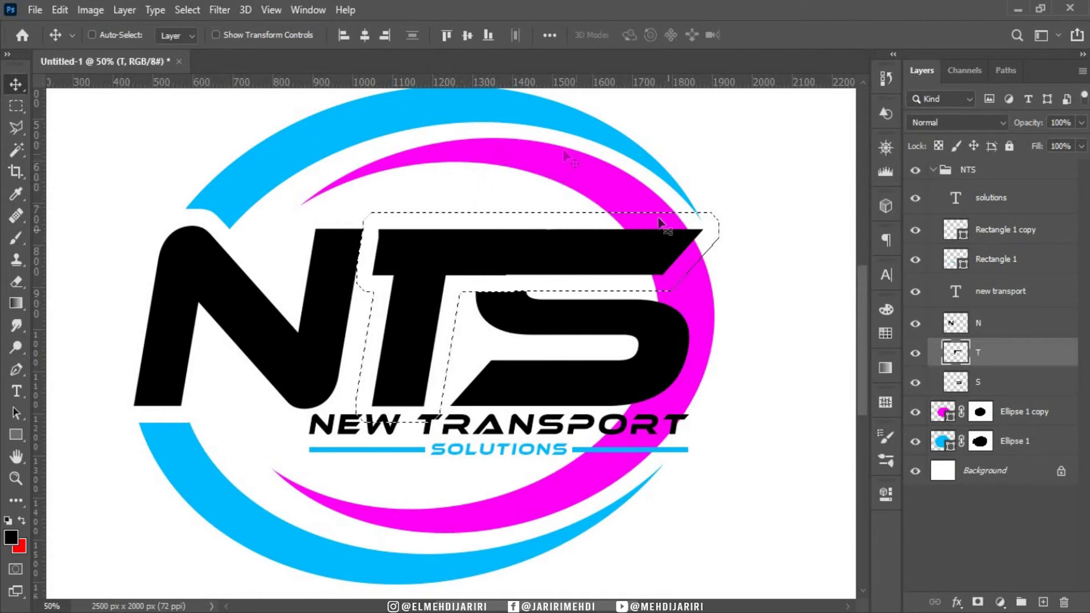
left_click(917, 414)
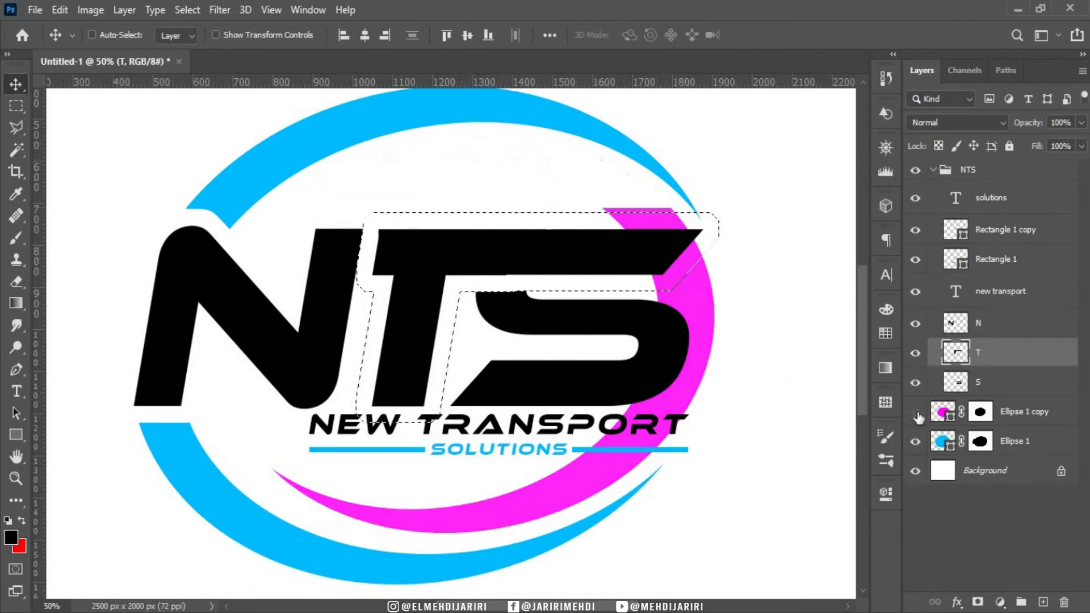
left_click(976, 414)
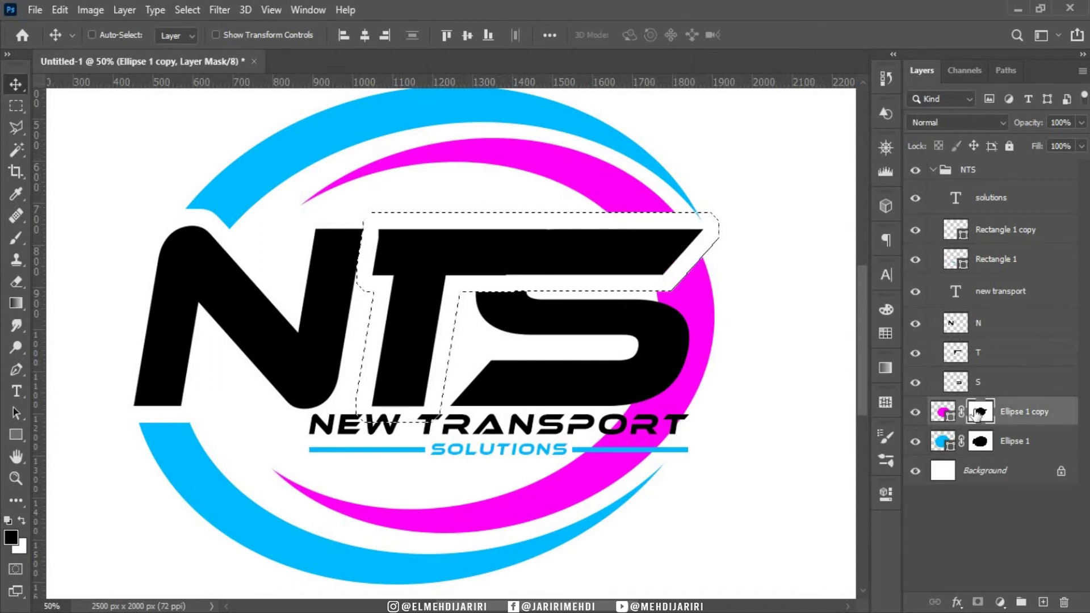
left_click_drag(976, 416, 978, 415)
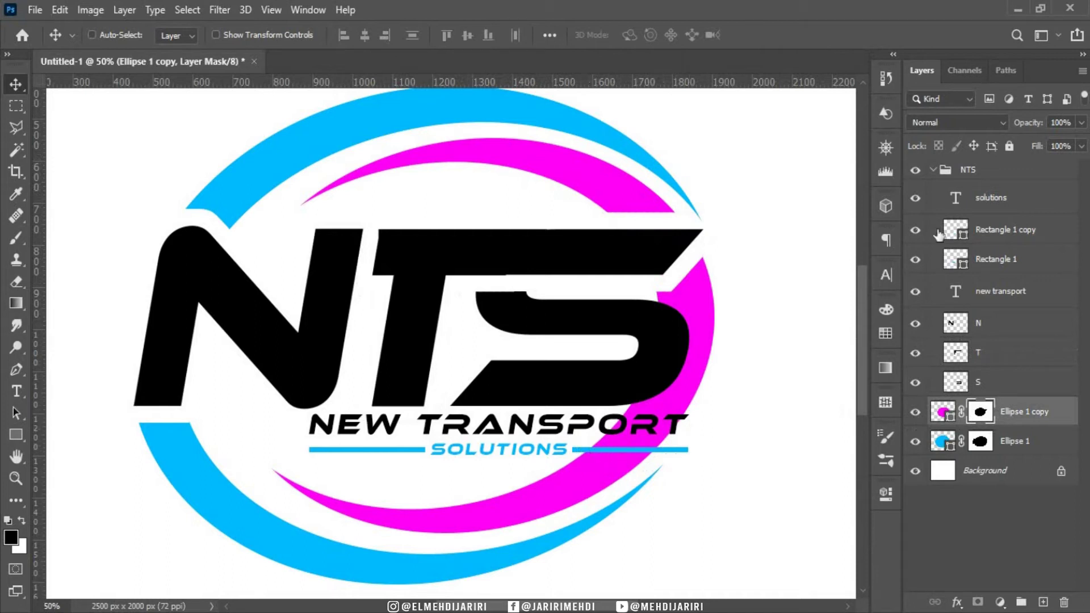
Expand the Rectangle 1 copy selection by 40 px, mask it from the magenta swoosh, and deselect
left_click(956, 230)
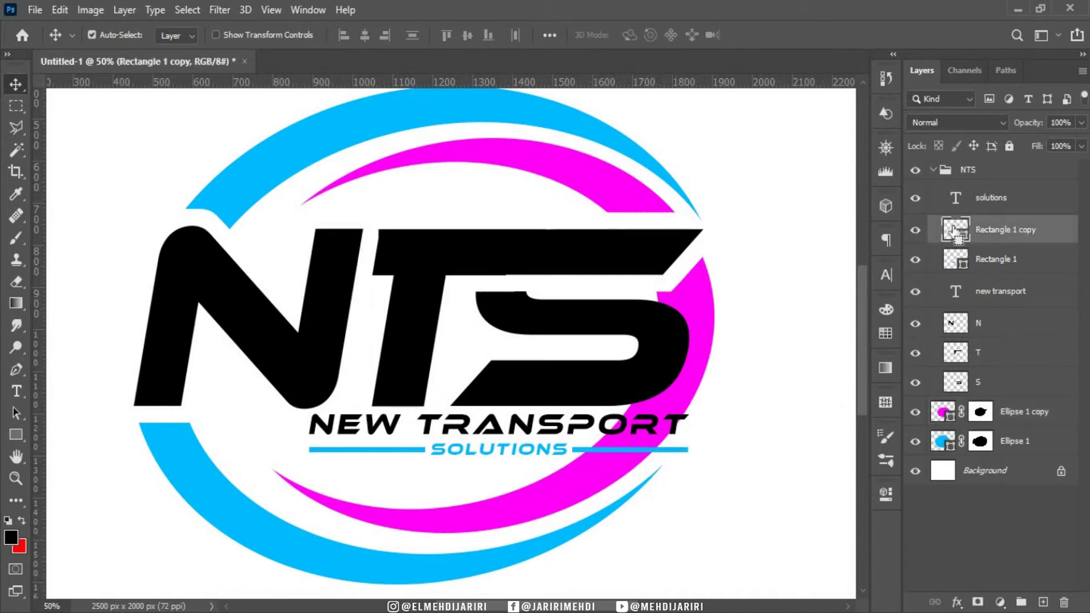
key("ctrl")
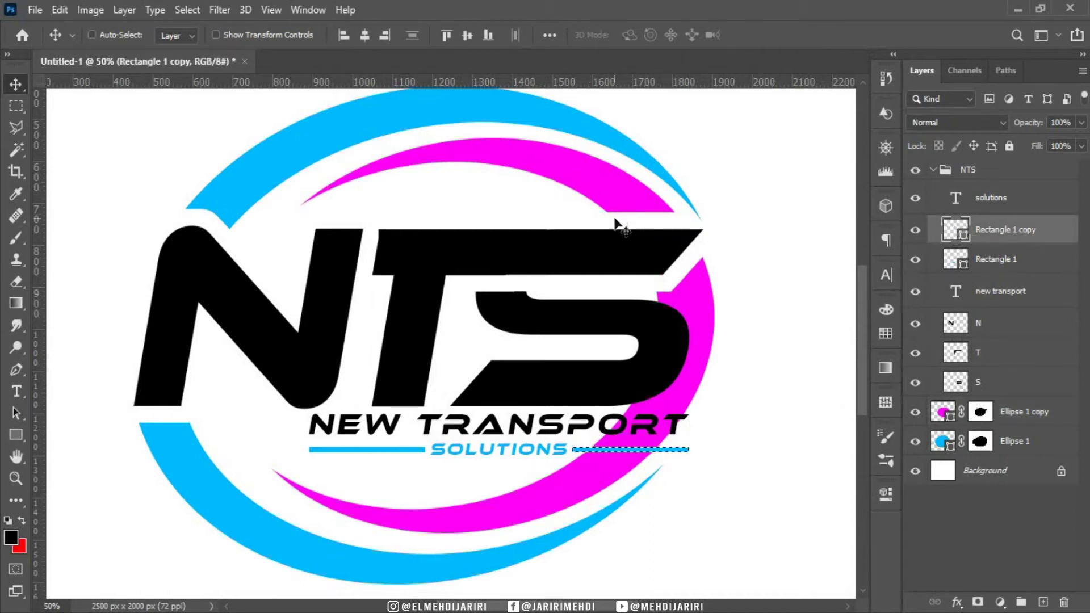
left_click(187, 10)
mouse_move(202, 247)
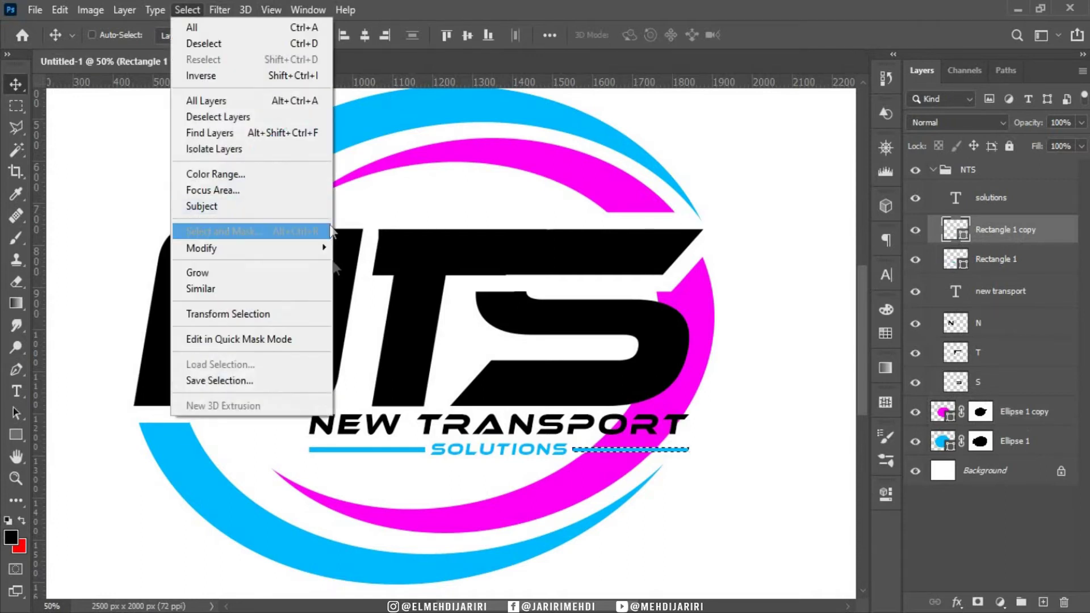
left_click(363, 279)
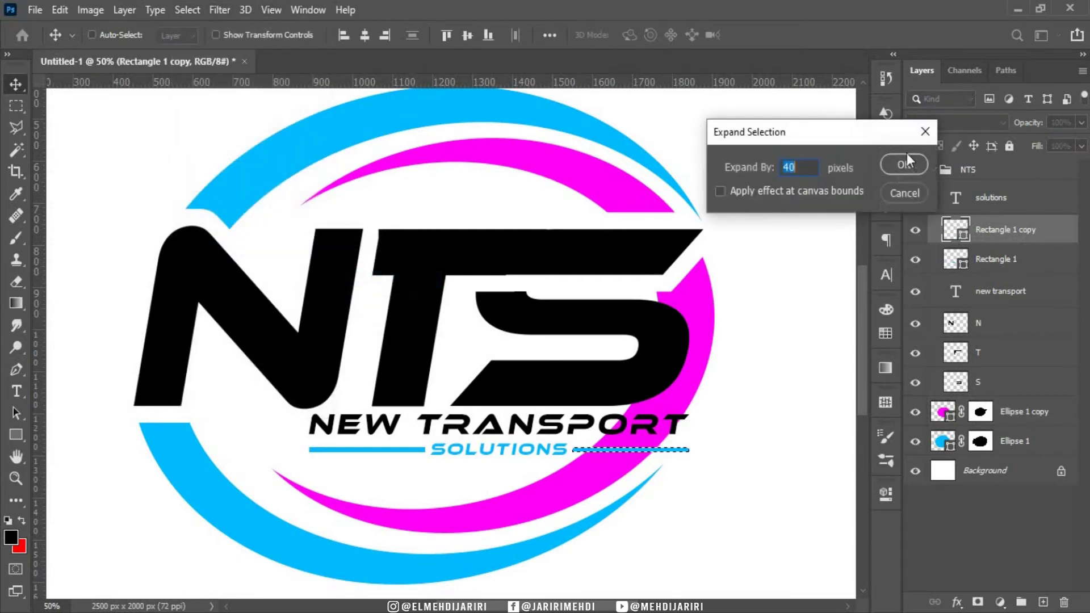
left_click(904, 165)
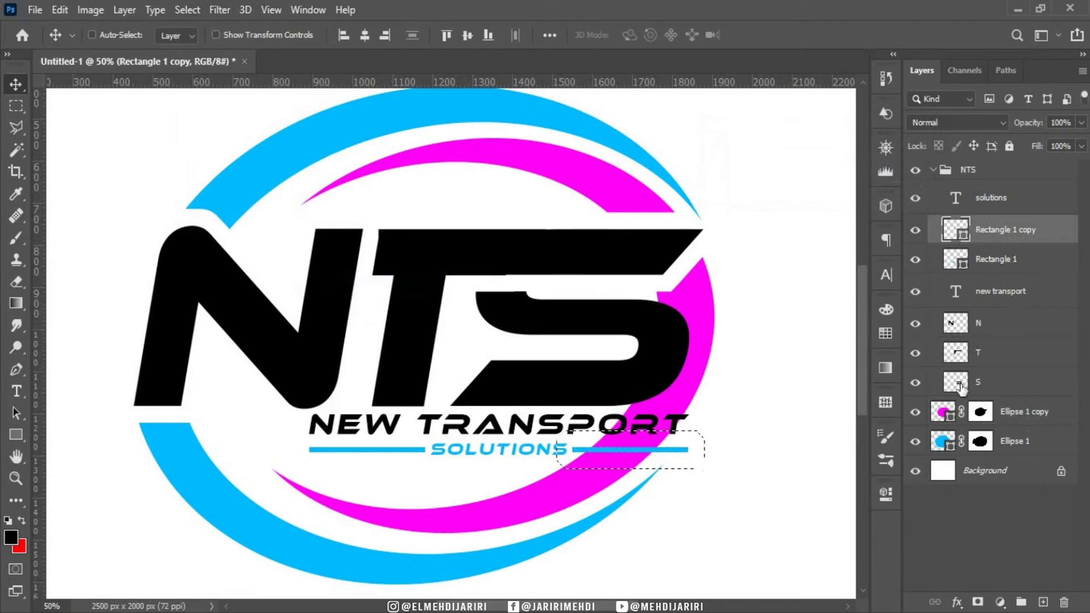
left_click(981, 412)
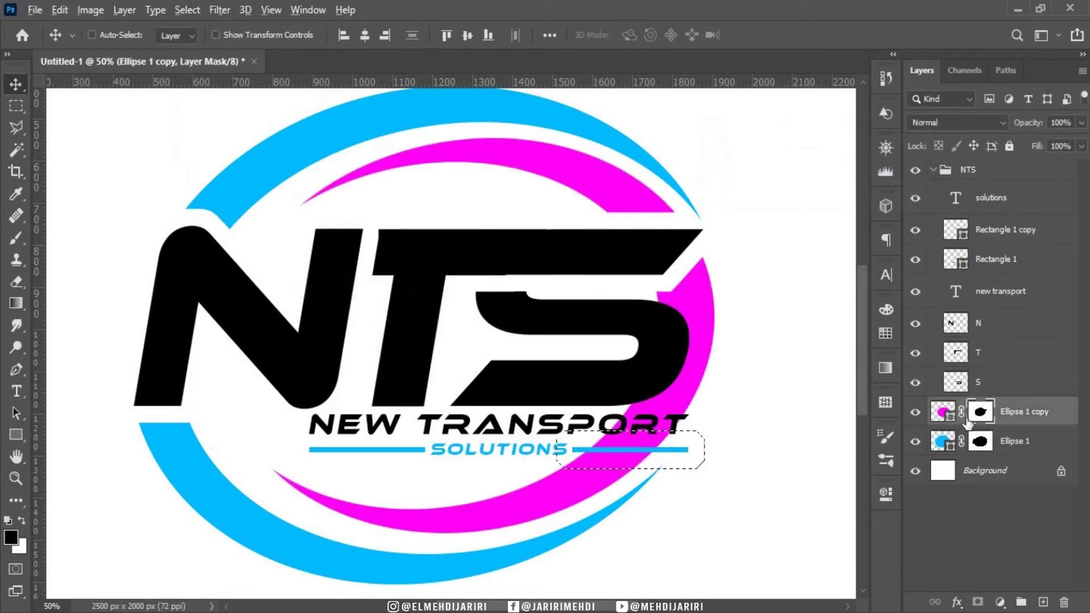
key("ctrl")
key("ctrl+d")
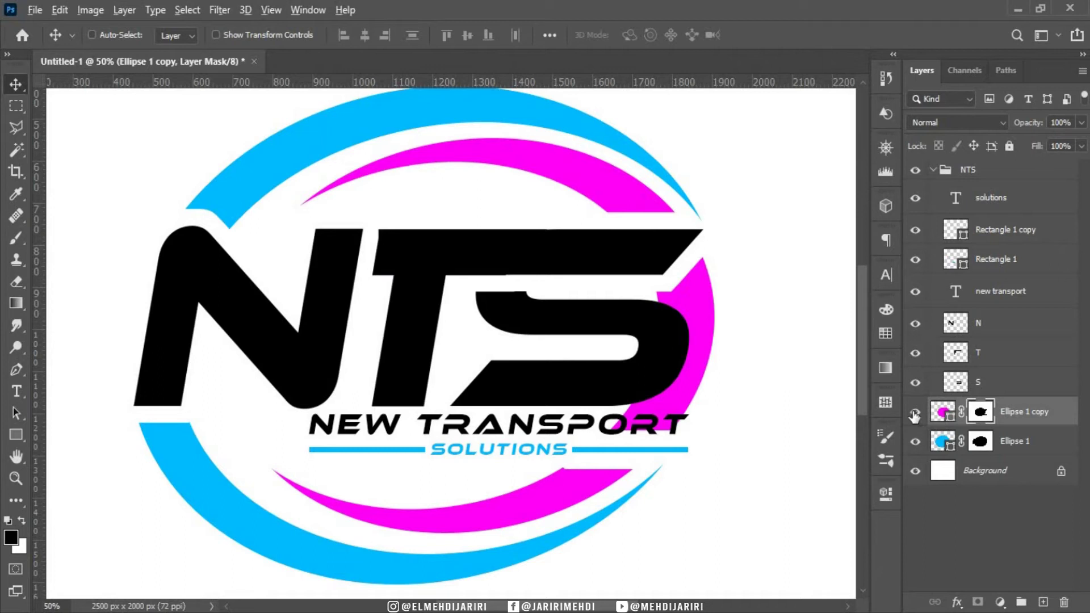
left_click(914, 412, "alt")
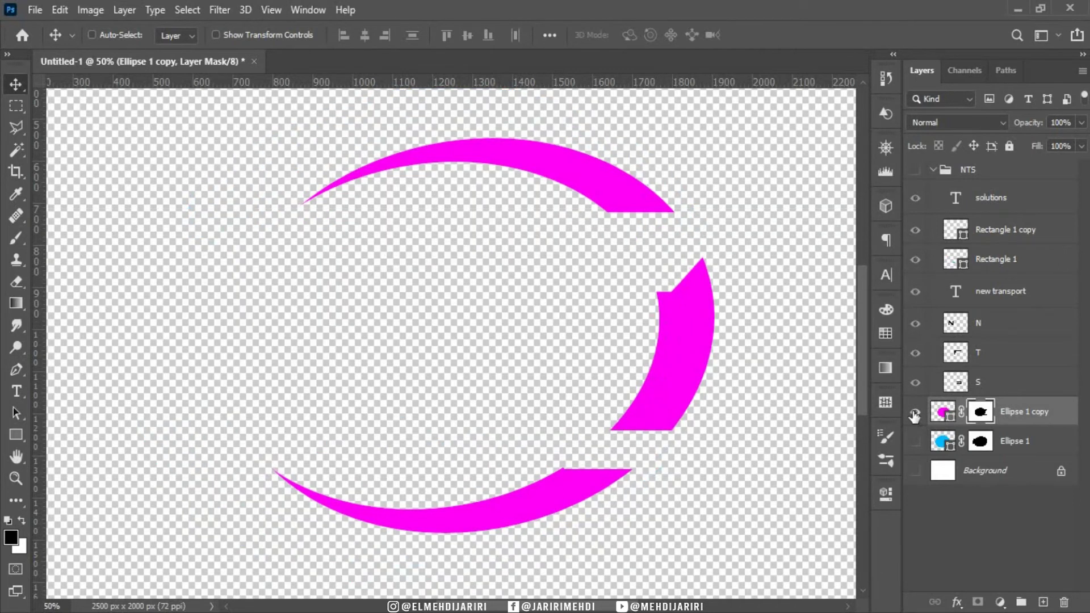
Paint black with a 250 px, 100% hardness brush over the magenta ring's right piece
left_click(16, 239)
left_click(73, 241)
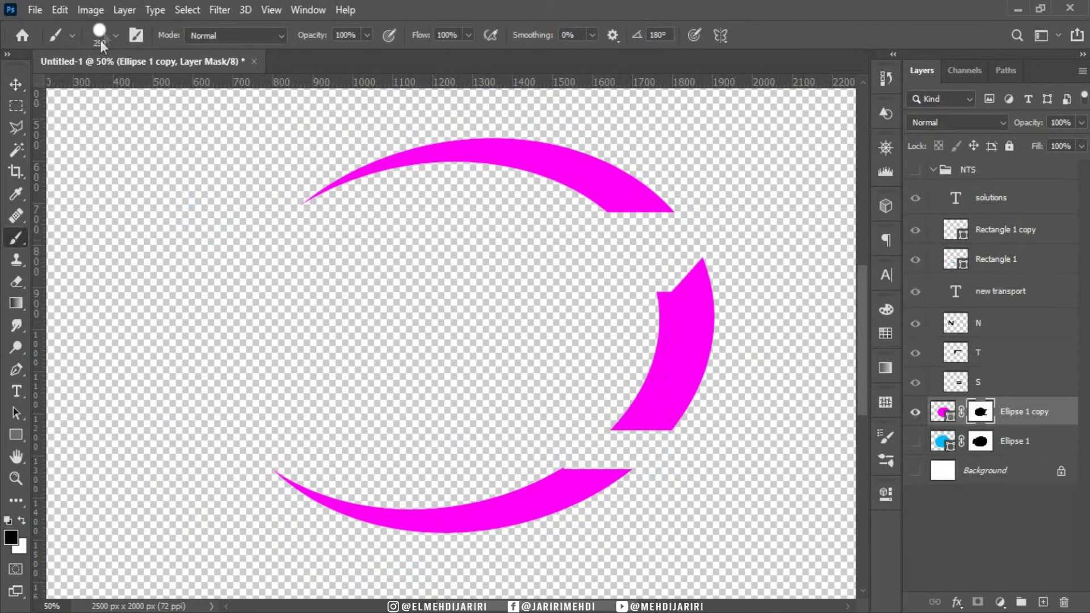
left_click(112, 33)
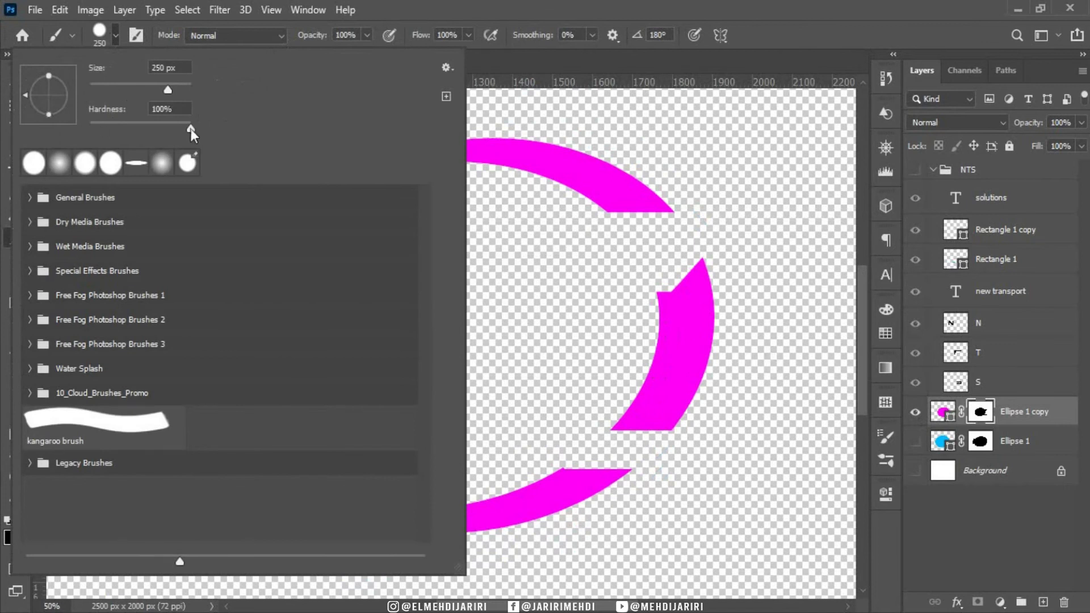
key("Return")
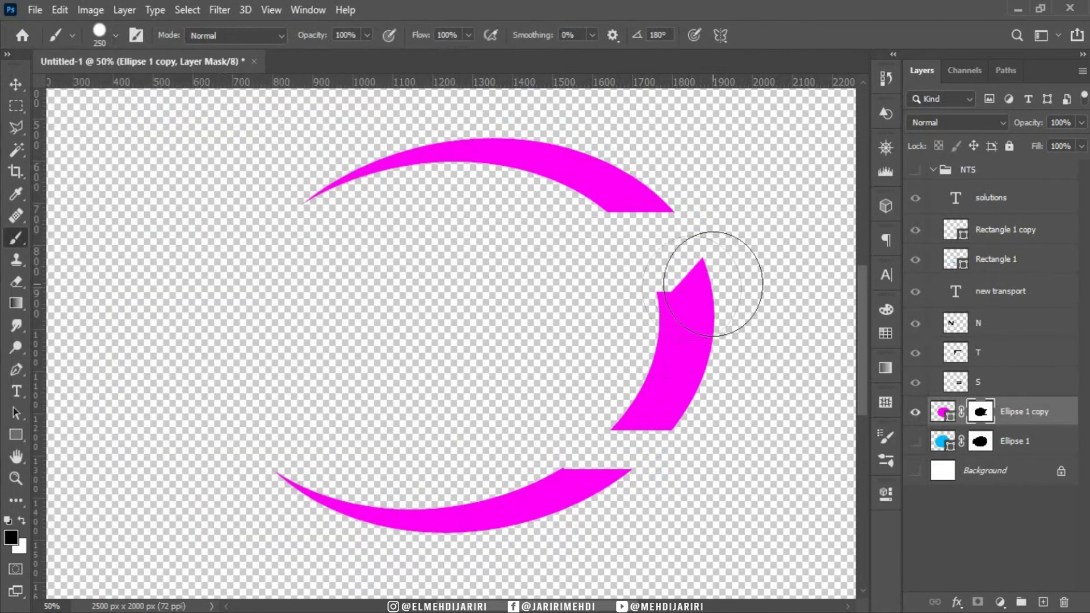
left_click_drag(690, 287, 684, 297)
left_click_drag(716, 335, 645, 370)
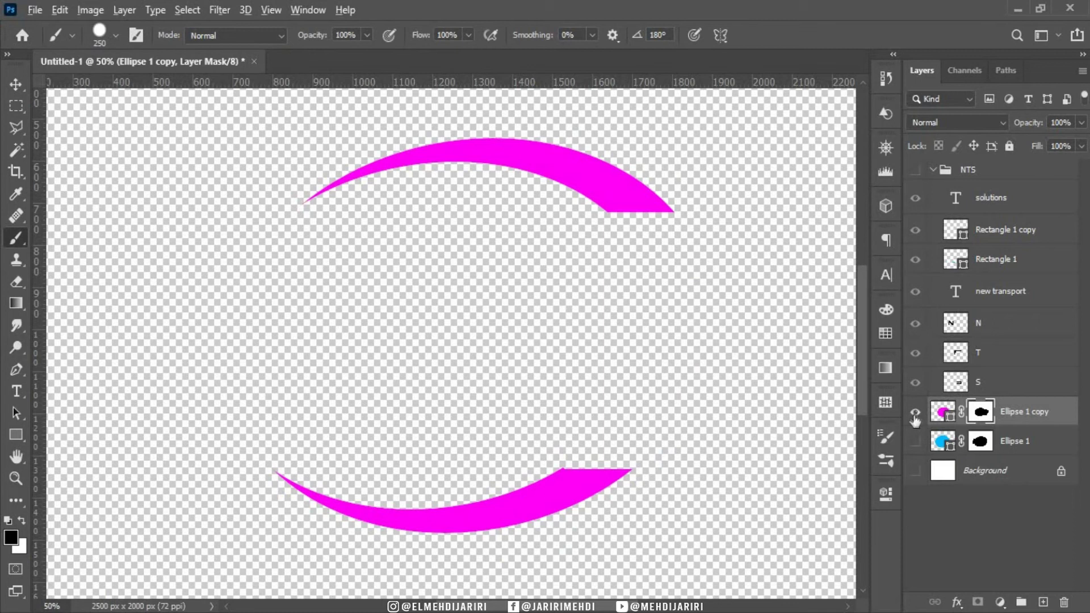
Turn all logo layers visible again and zoom to frame the whole logo
left_click(914, 417, "alt")
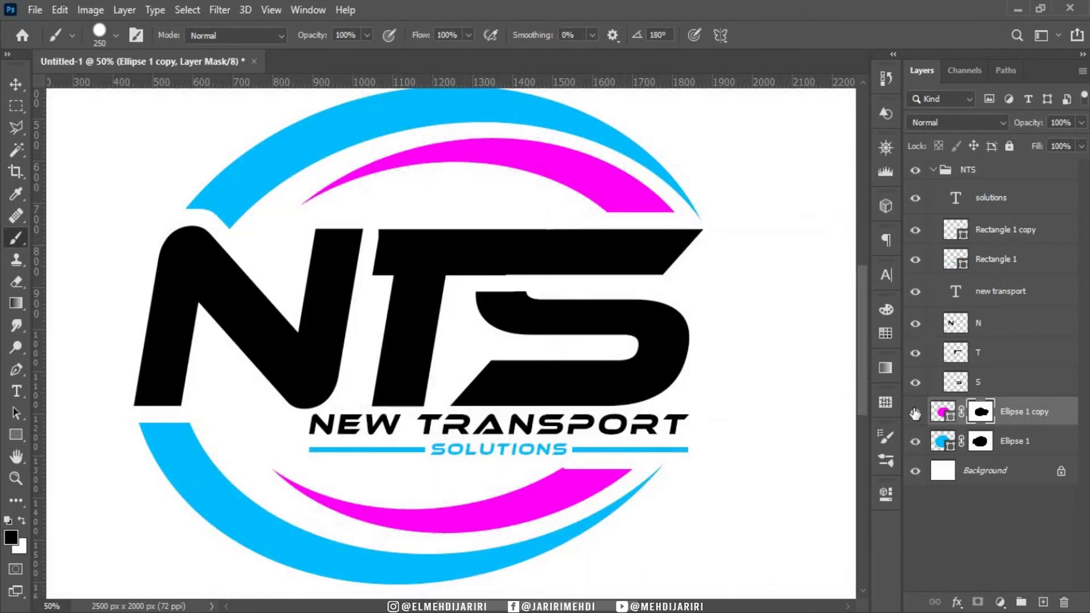
key("ctrl+0")
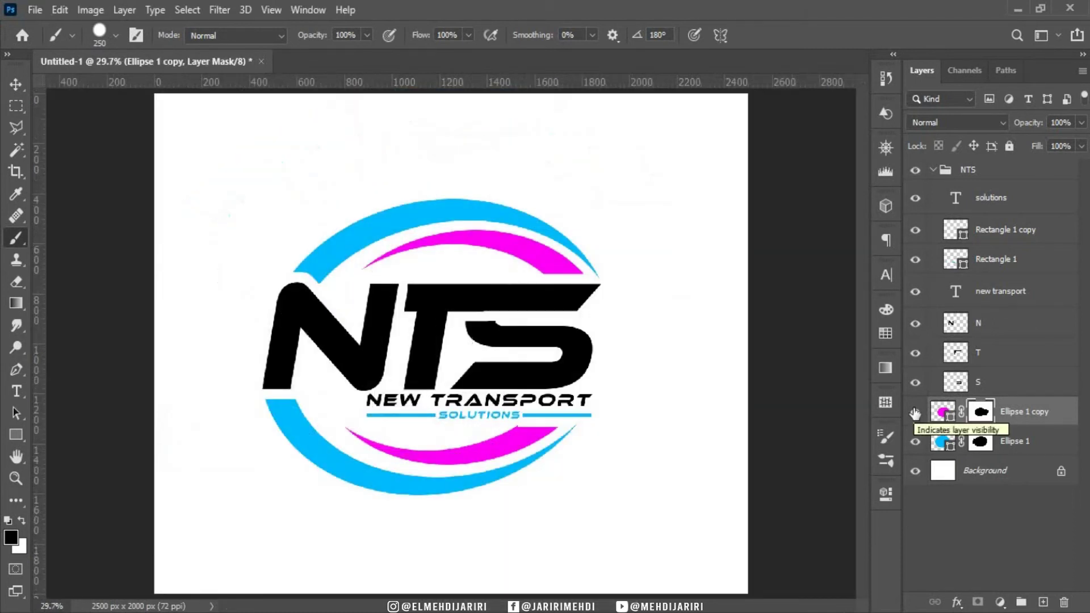
key("ctrl+plus")
key("ctrl+plus")
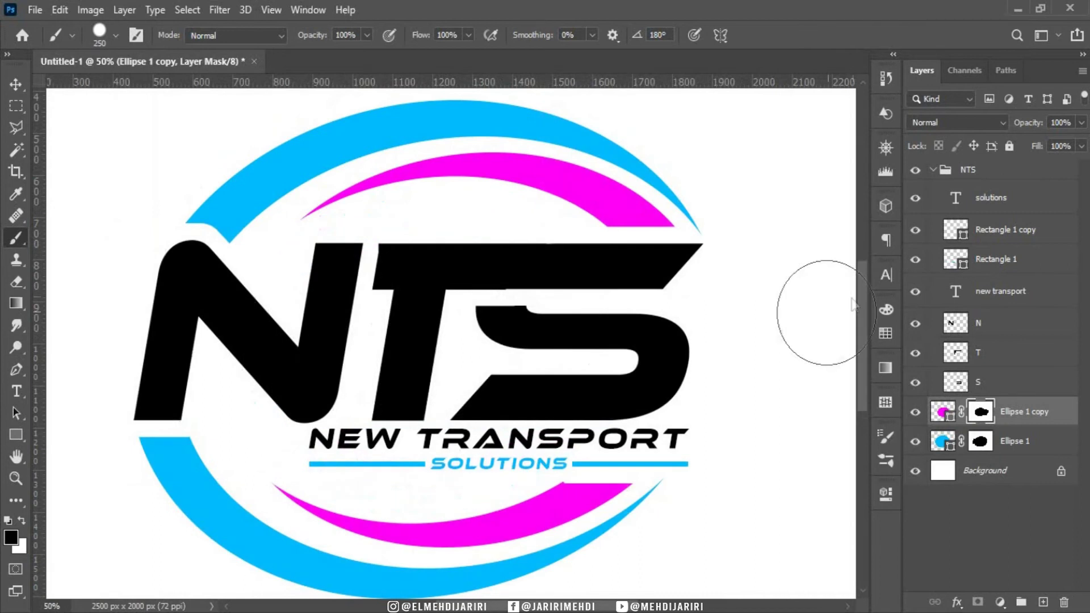
scroll(863, 291, "down", 2)
scroll(863, 287, "down", 1)
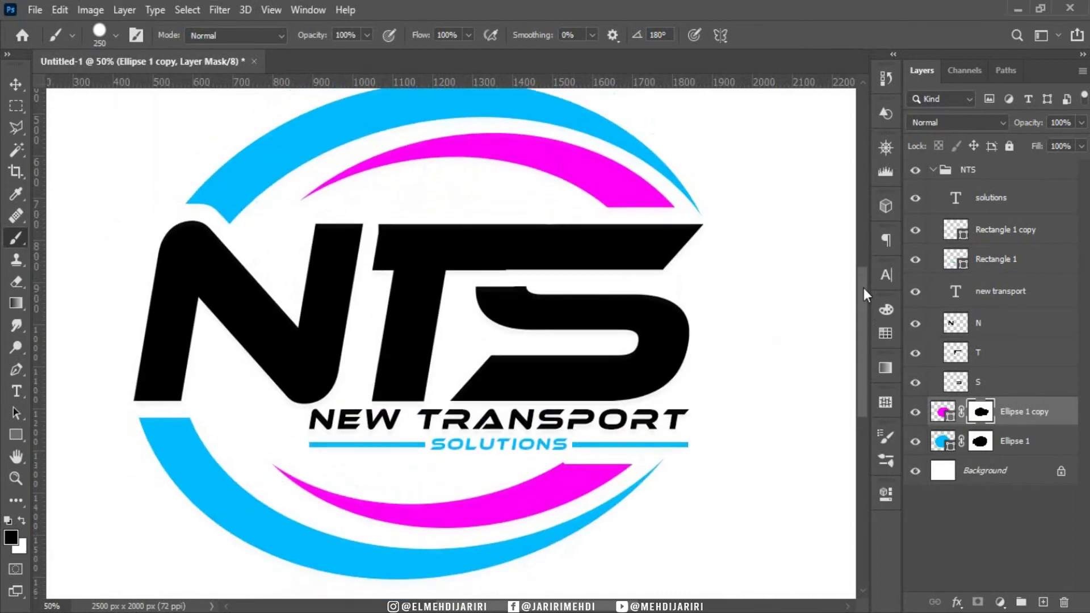
key("ctrl+minus")
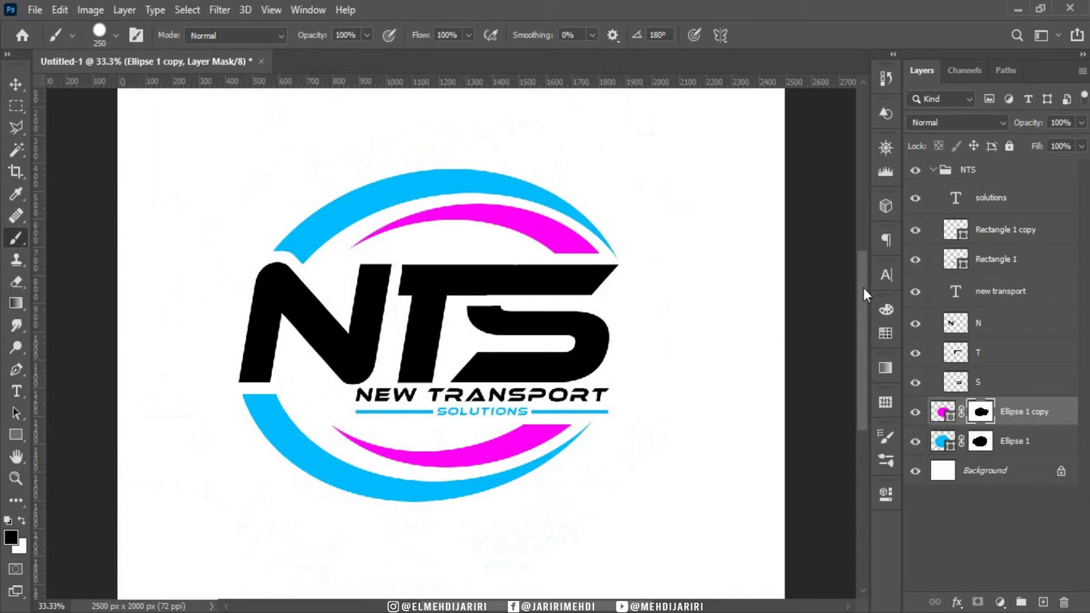
key("ctrl+plus")
Duplicate Ellipse 1 and mask out the top of the copy with a rectangular selection
left_click(915, 441)
left_click(947, 443)
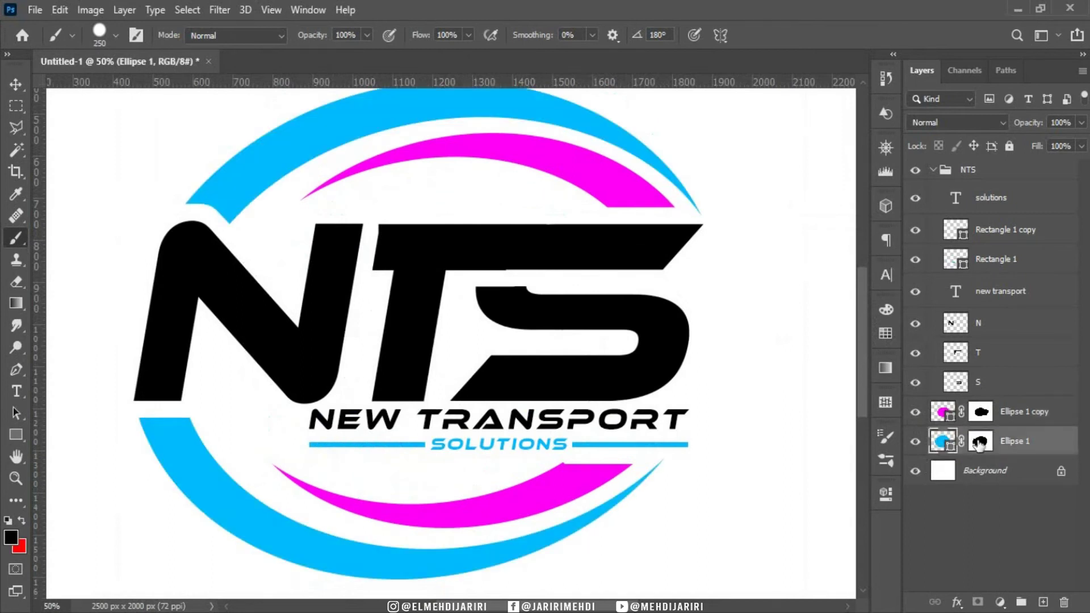
left_click_drag(866, 288, 862, 272)
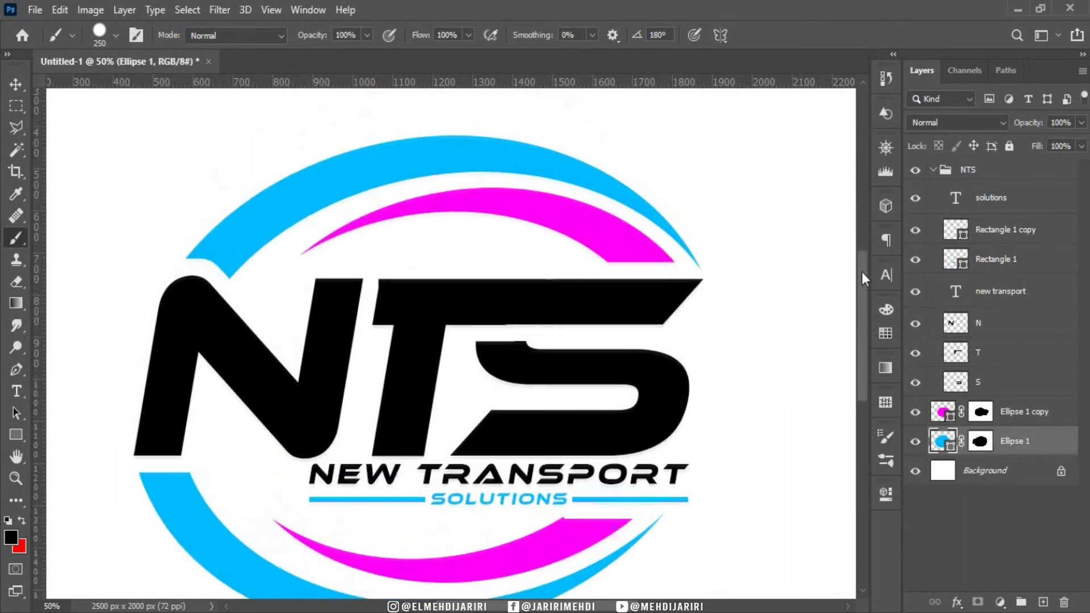
left_click(12, 107)
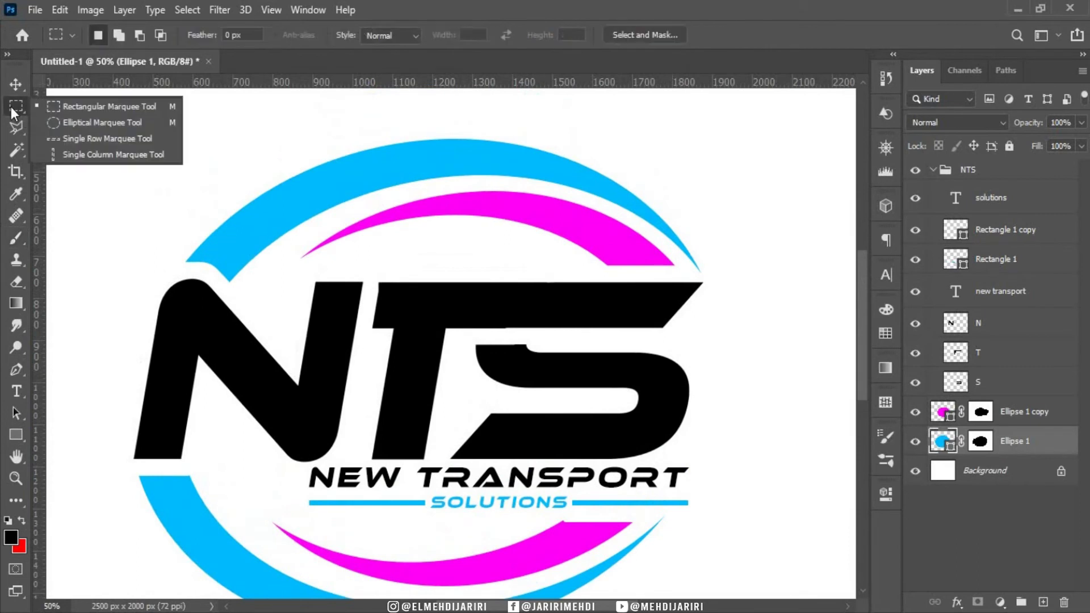
left_click(97, 107)
left_click_drag(95, 98, 754, 357)
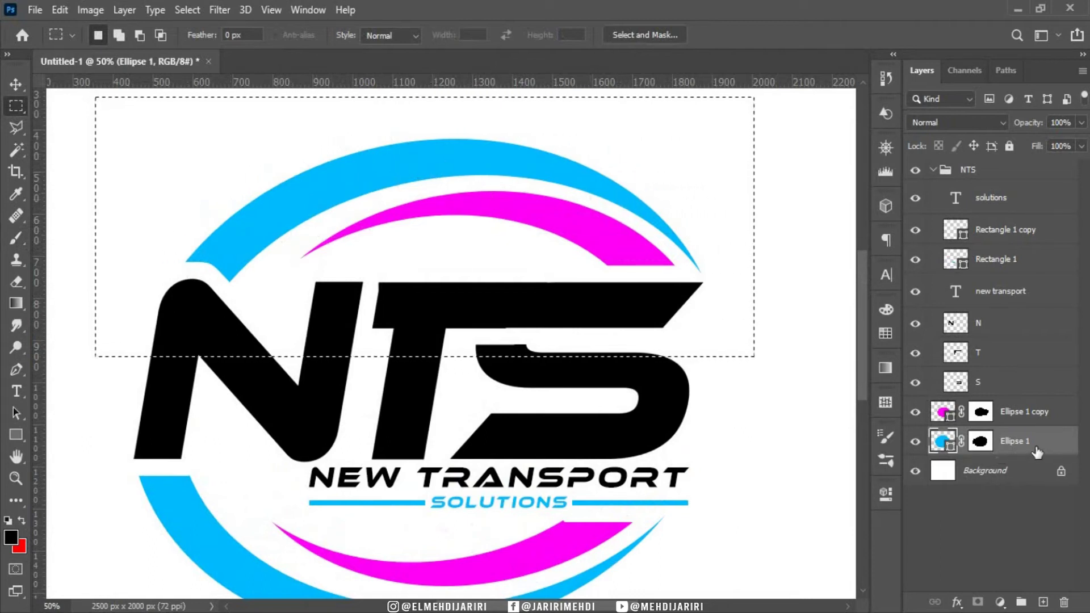
key("ctrl+j")
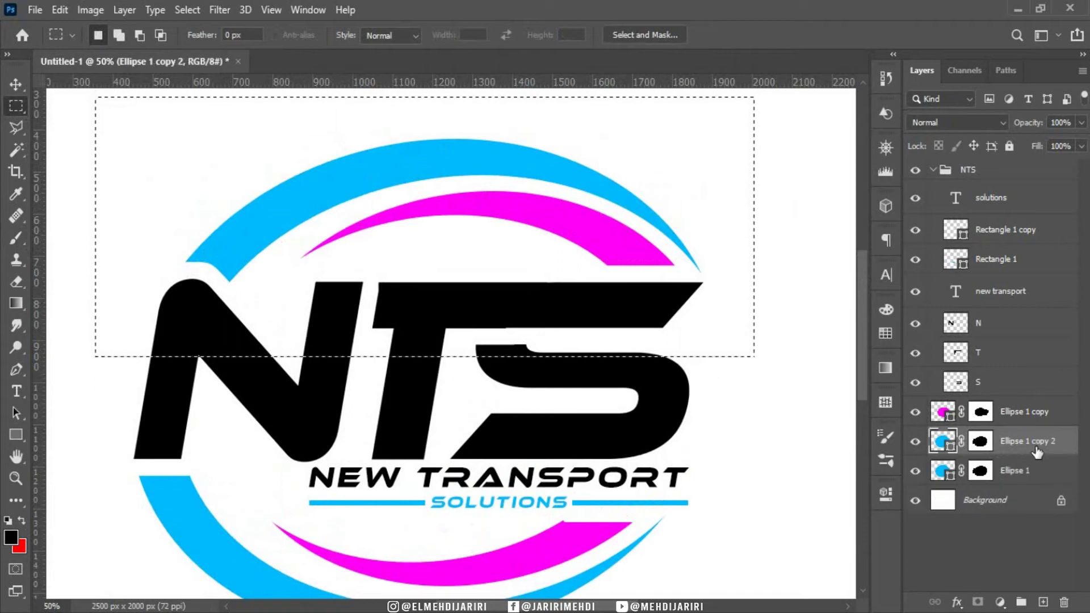
left_click(980, 443)
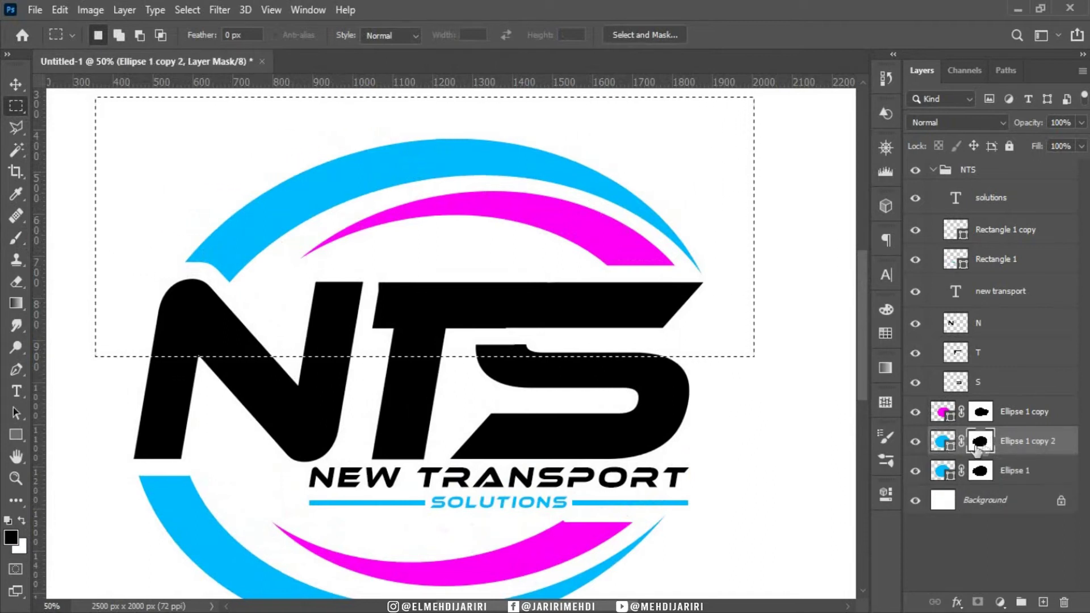
key("alt+BackSpace")
Change the original Ellipse 1 fill to light grey #a0a0a0
left_click(955, 482)
double_click(954, 480)
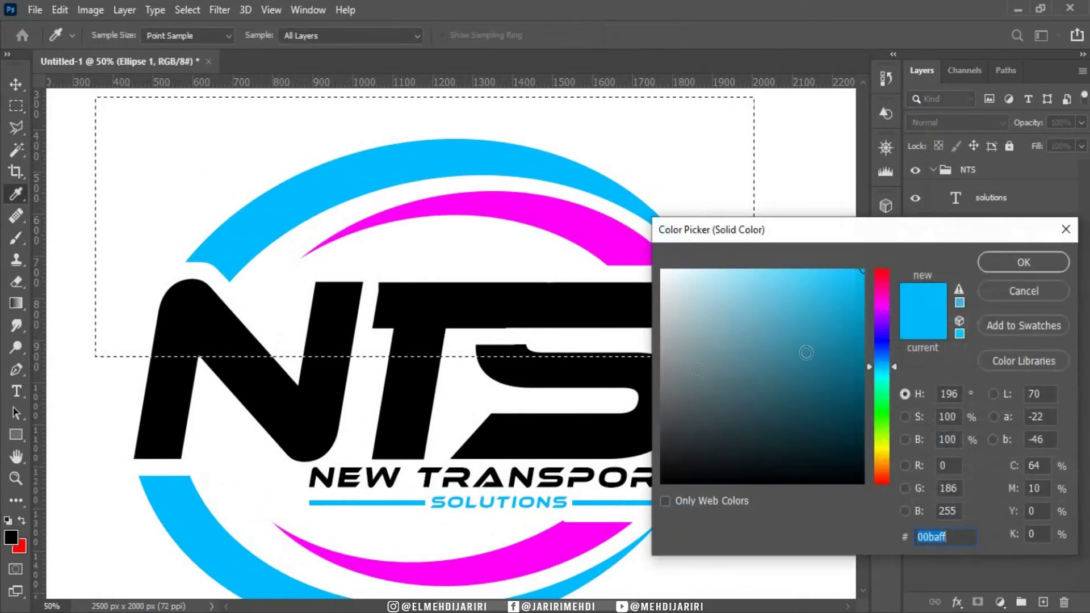
left_click(548, 369)
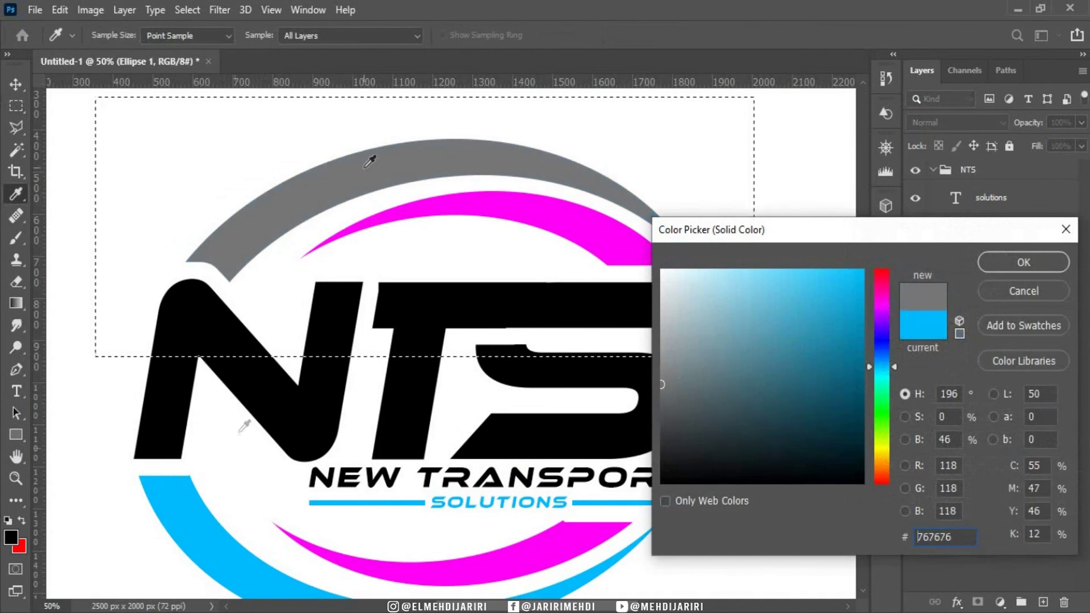
left_click(616, 336)
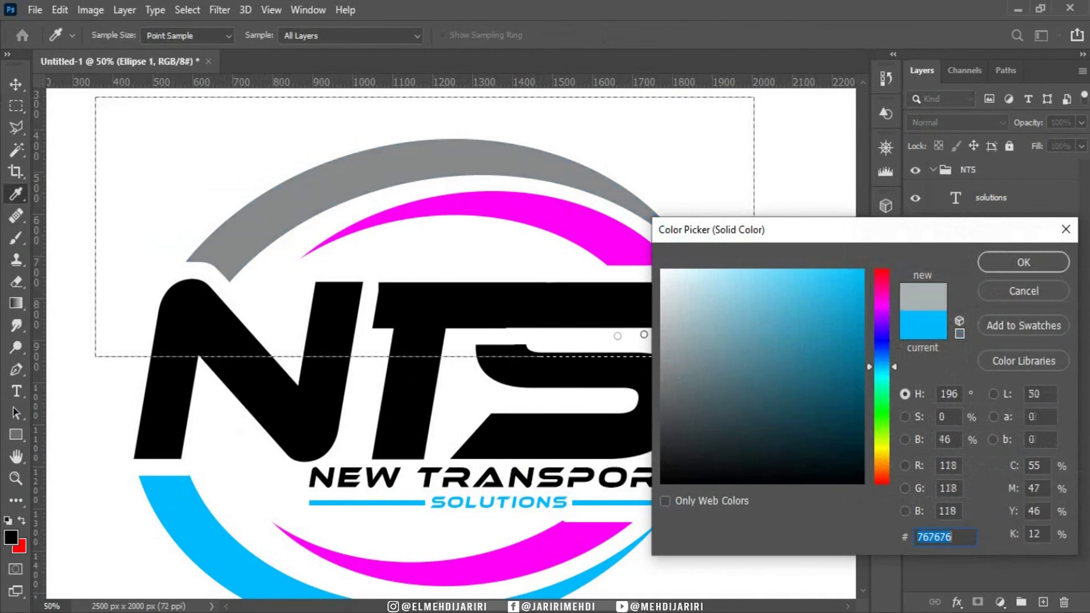
left_click(611, 346)
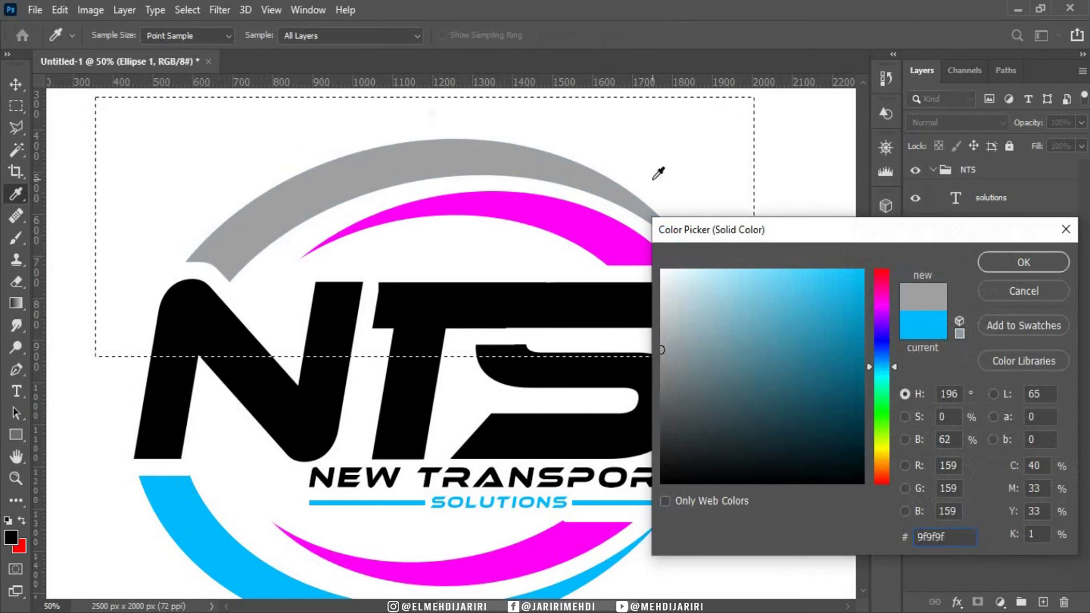
left_click(1015, 262)
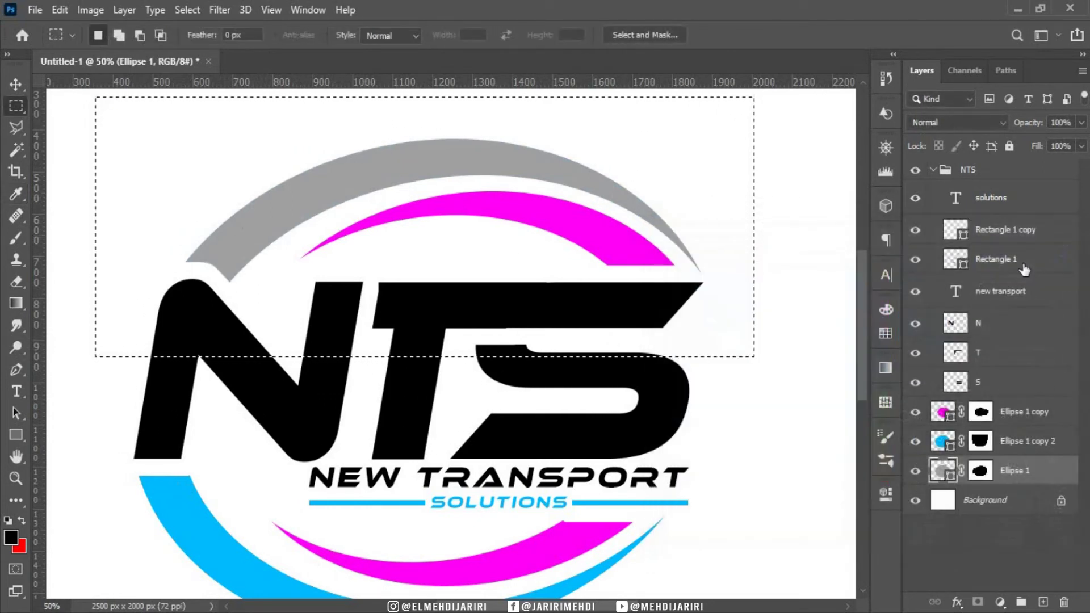
Duplicate the magenta inner ring over the upper selection and recolour the upper swoosh cyan
left_click(951, 415)
scroll(858, 303, "down", 1)
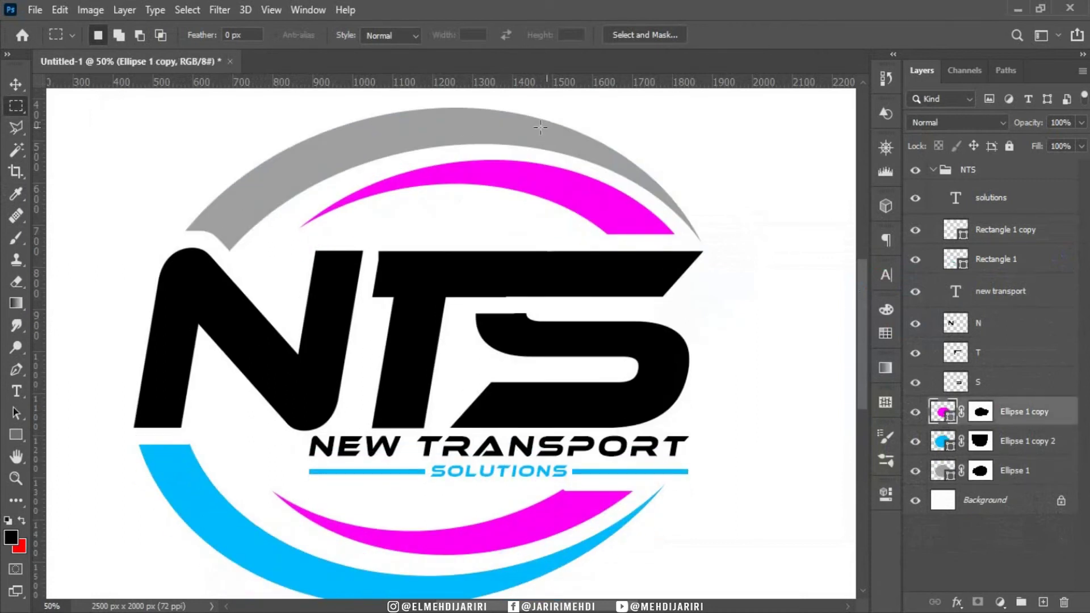
left_click_drag(229, 137, 773, 311)
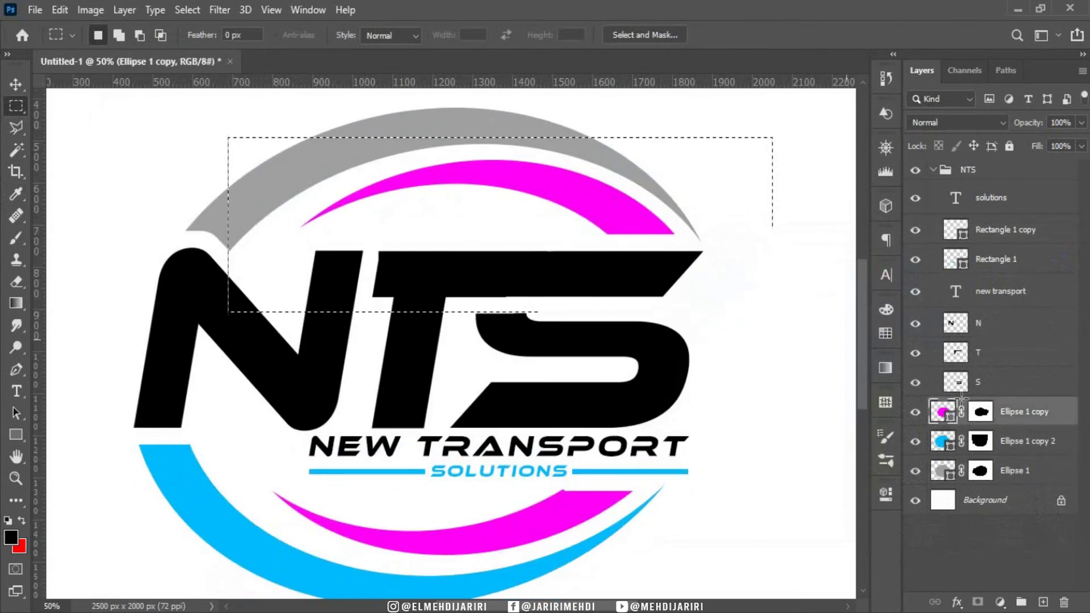
key("ctrl+j")
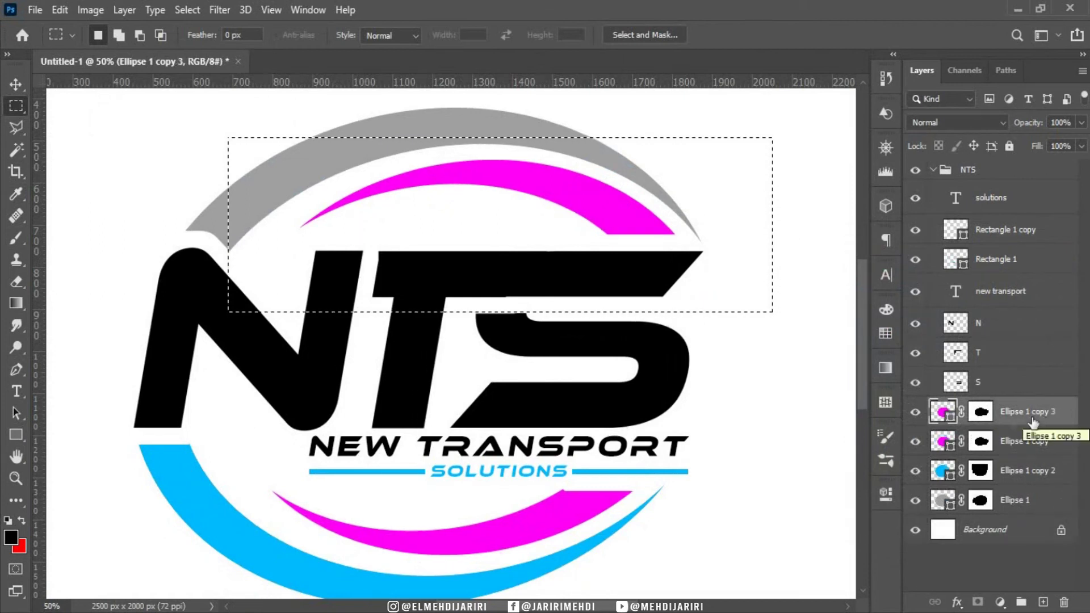
left_click(981, 413)
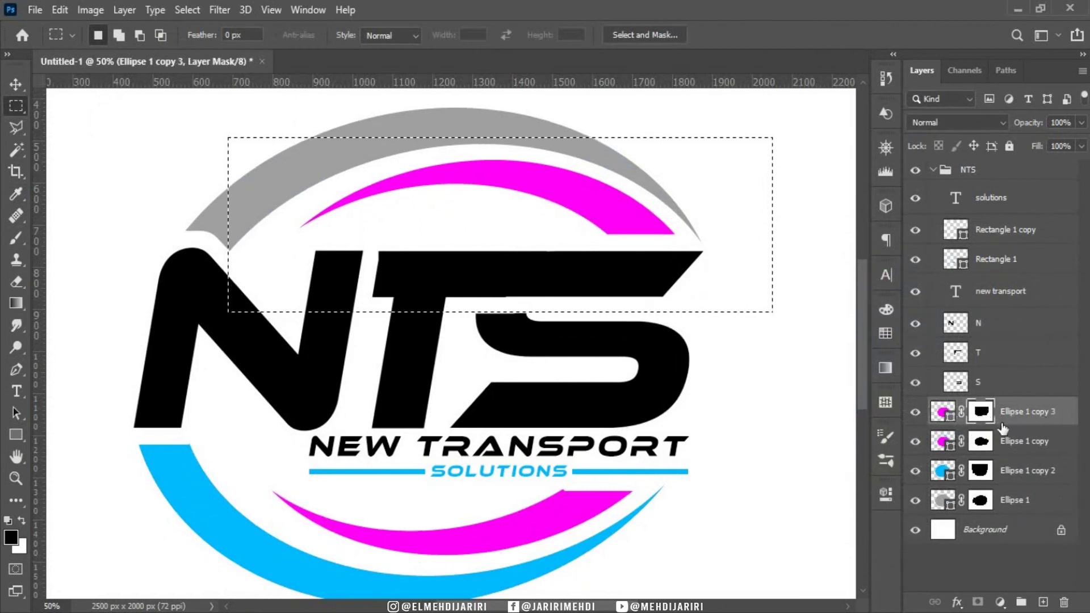
double_click(948, 444)
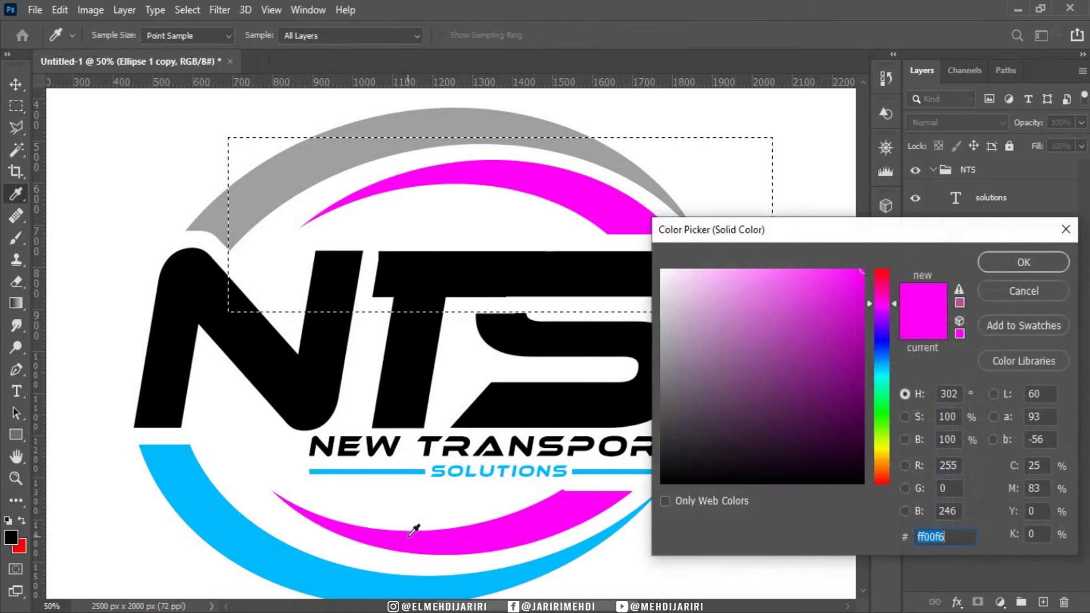
left_click(314, 576)
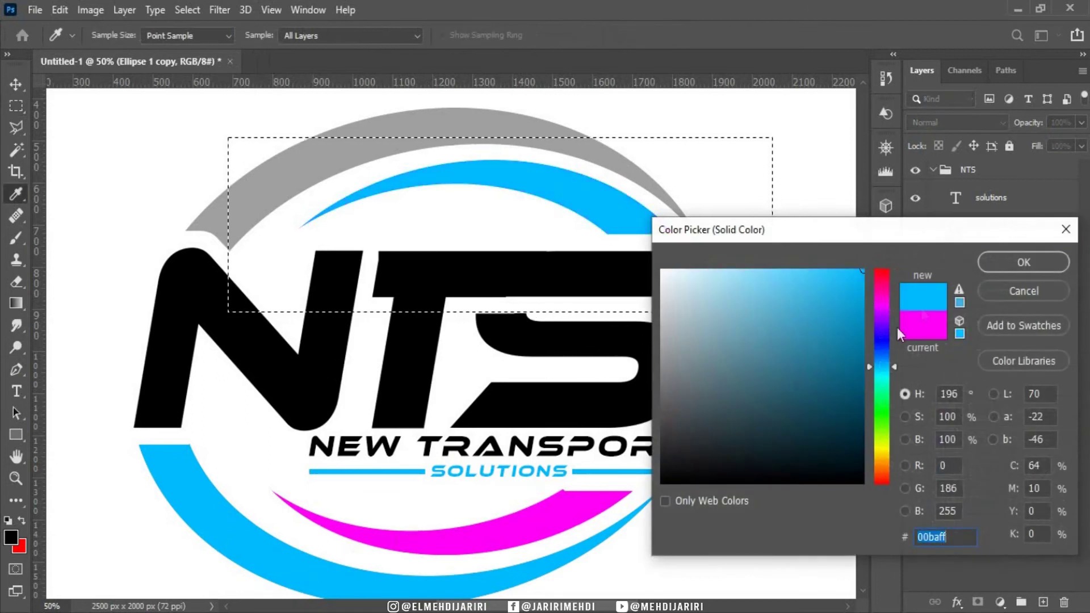
left_click(1022, 263)
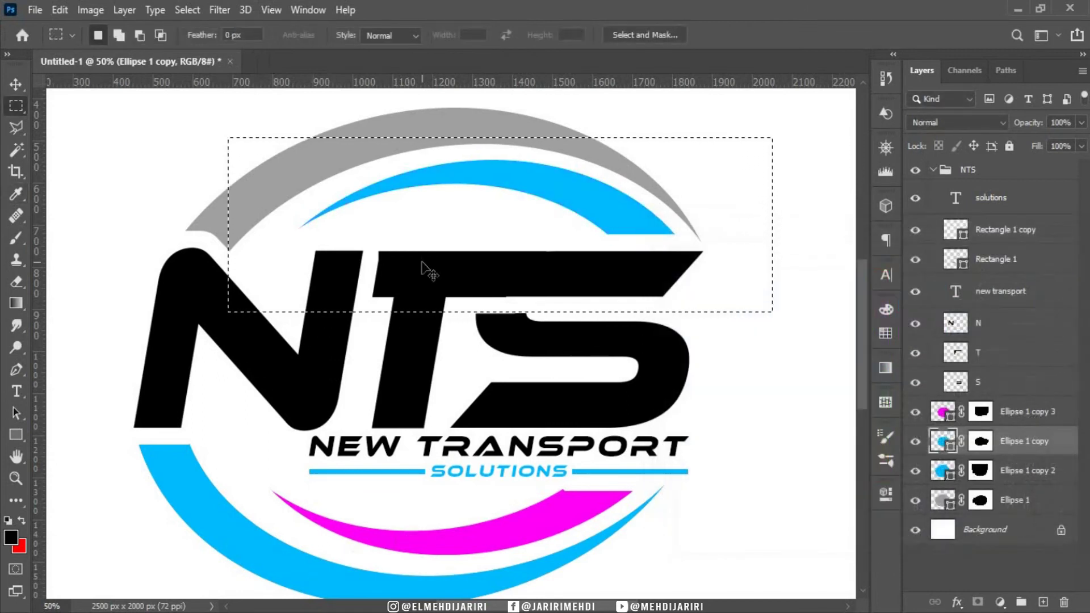
Set Ellipse 1 copy 3's fill to orange ffae00
double_click(952, 417)
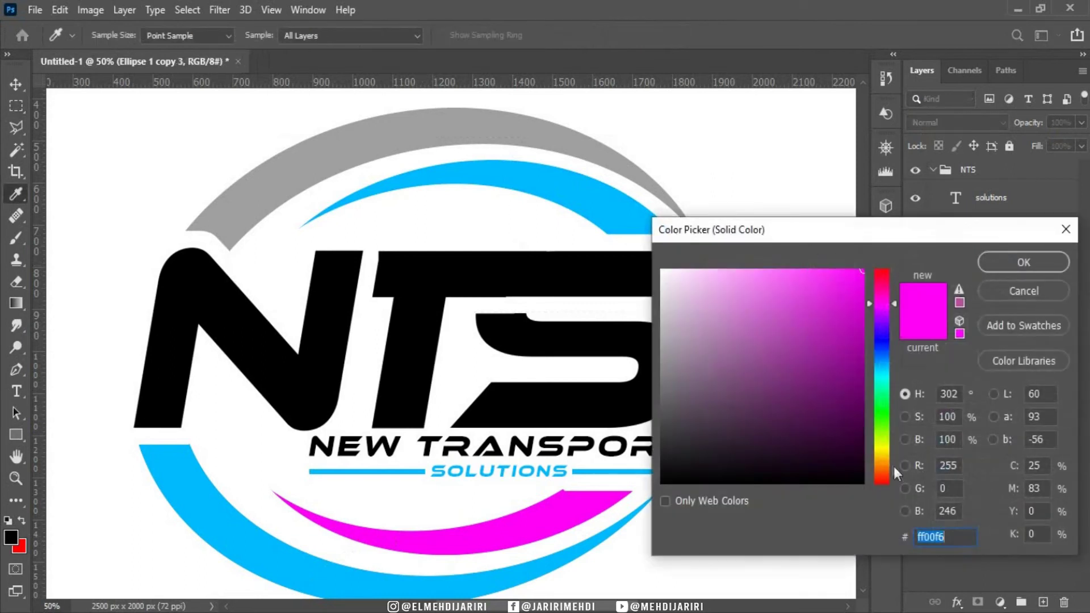
left_click(889, 460)
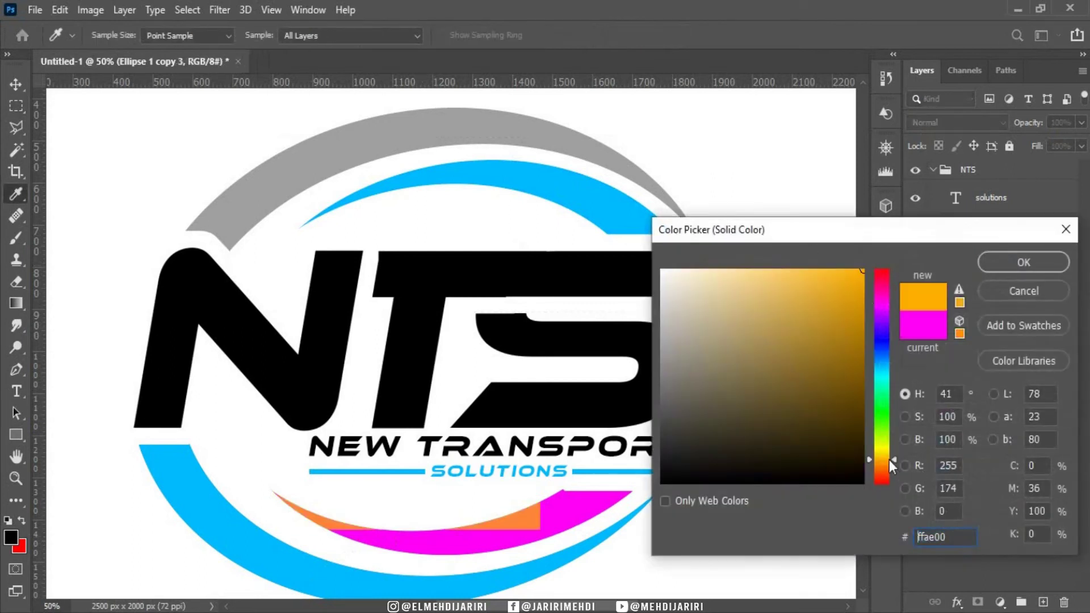
left_click(1016, 263)
key("ctrl+plus")
key("ctrl+plus")
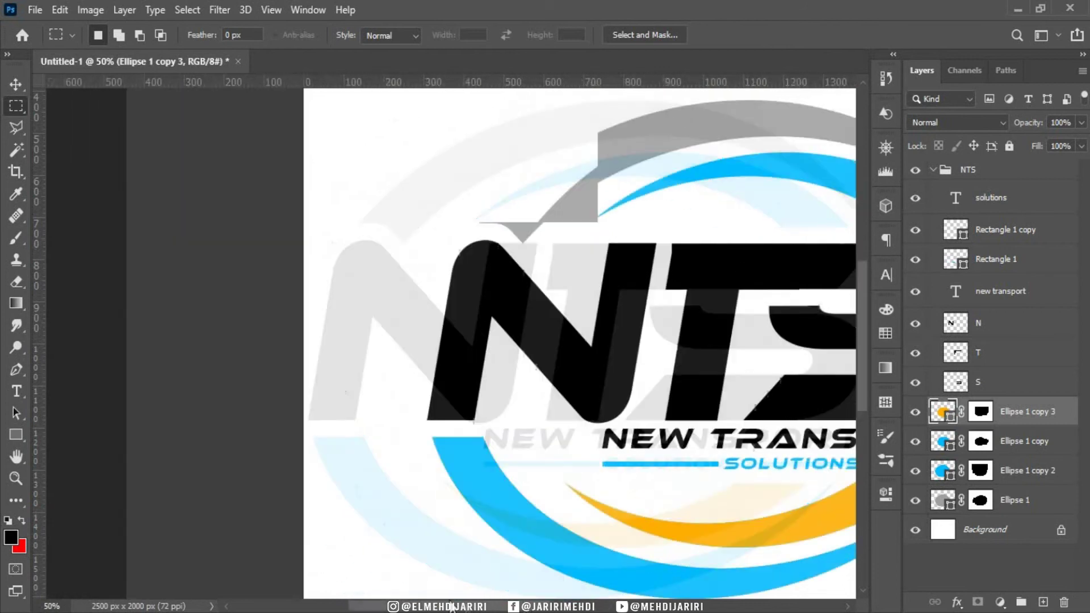
left_click_drag(502, 609, 451, 608)
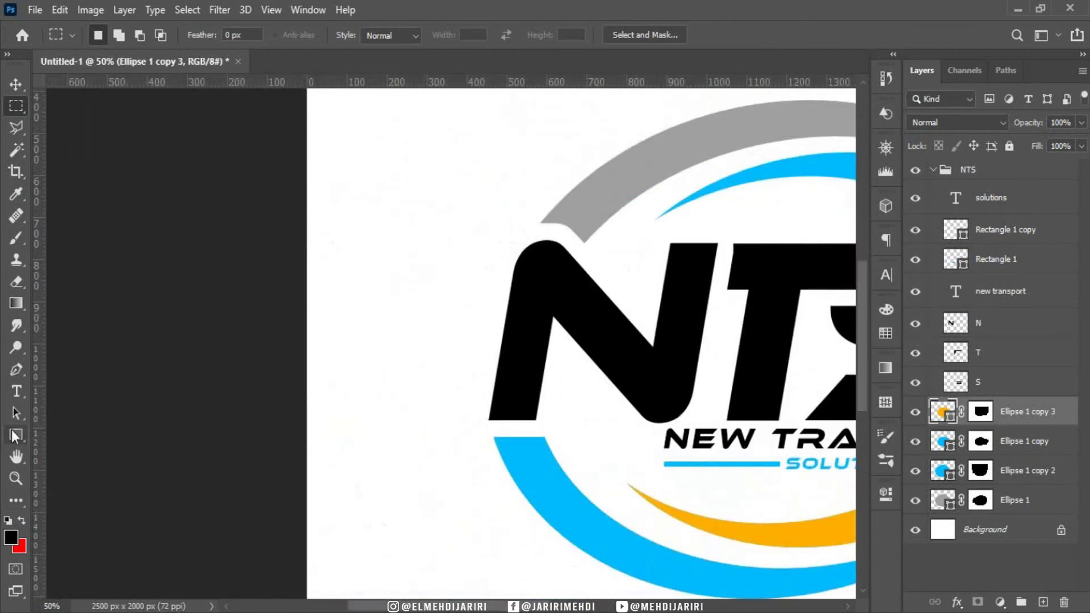
left_click(11, 429)
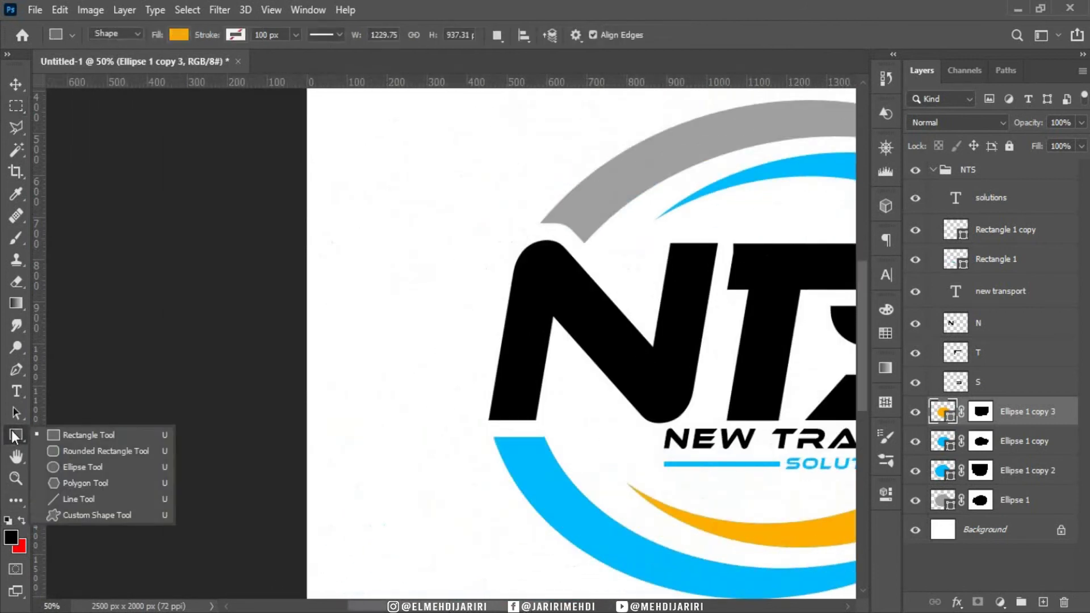
left_click(90, 437)
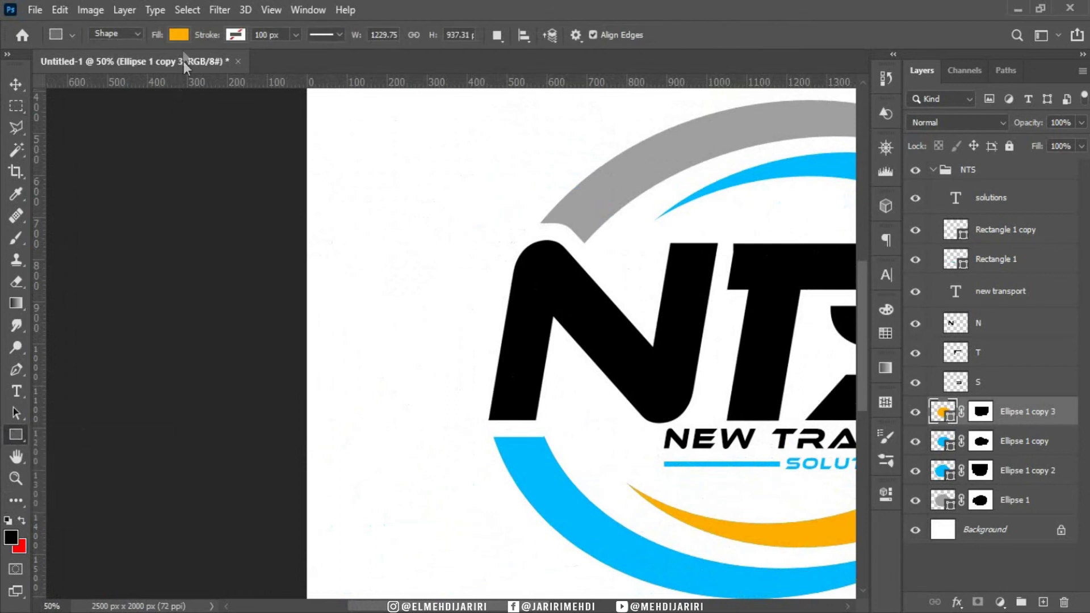
left_click(178, 35)
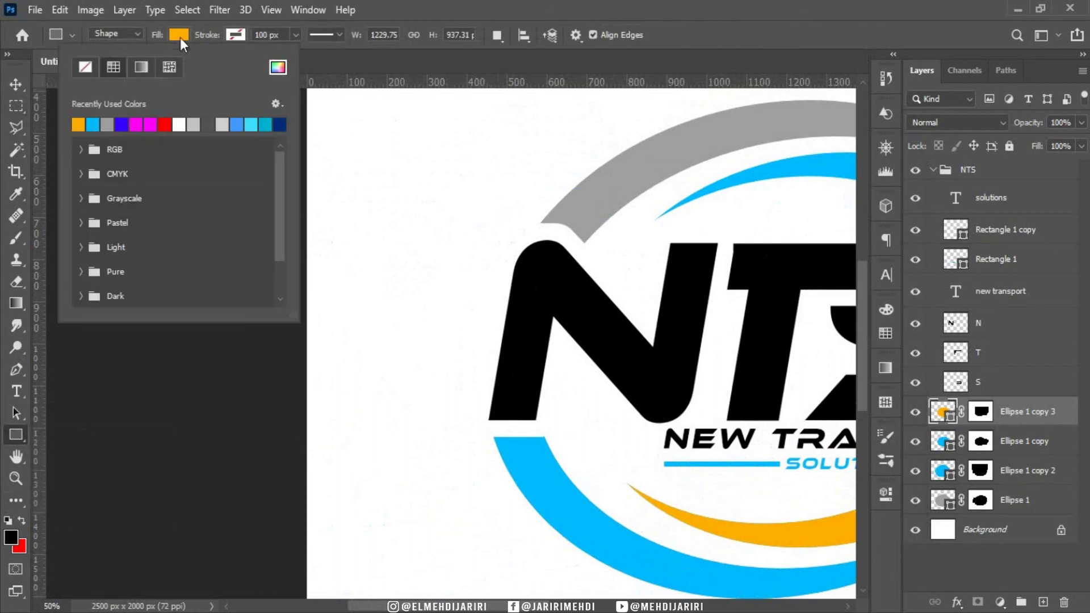
left_click(282, 124)
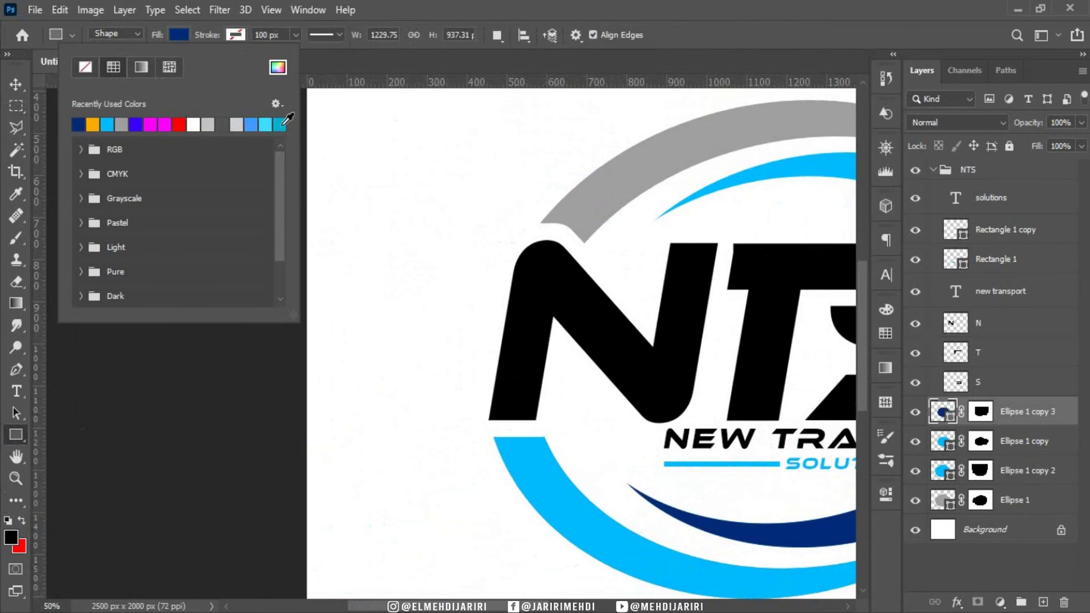
left_click(334, 104)
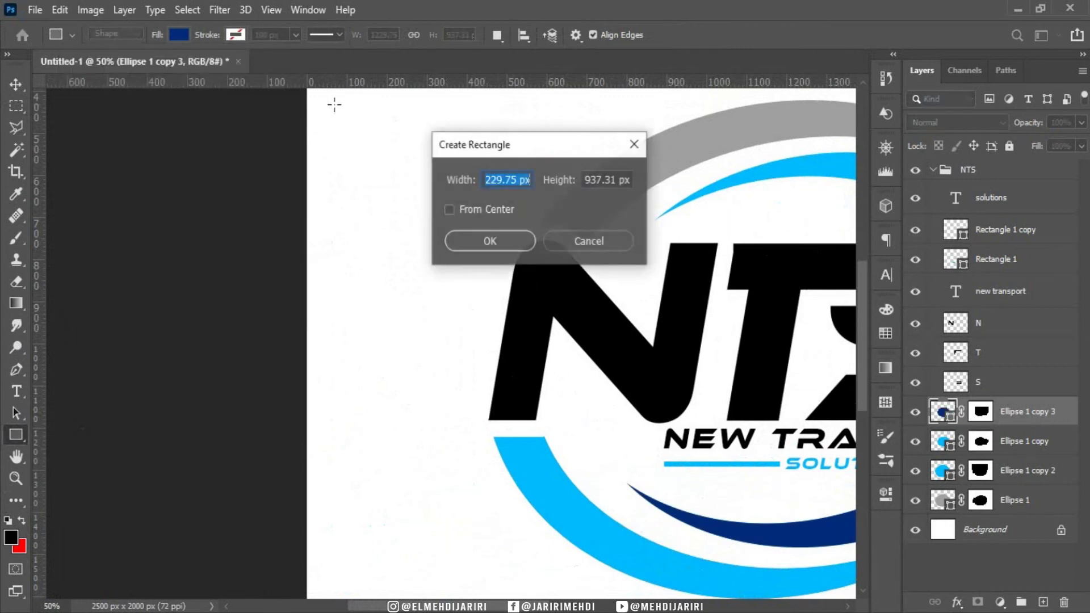
left_click(577, 232)
key("ctrl+z")
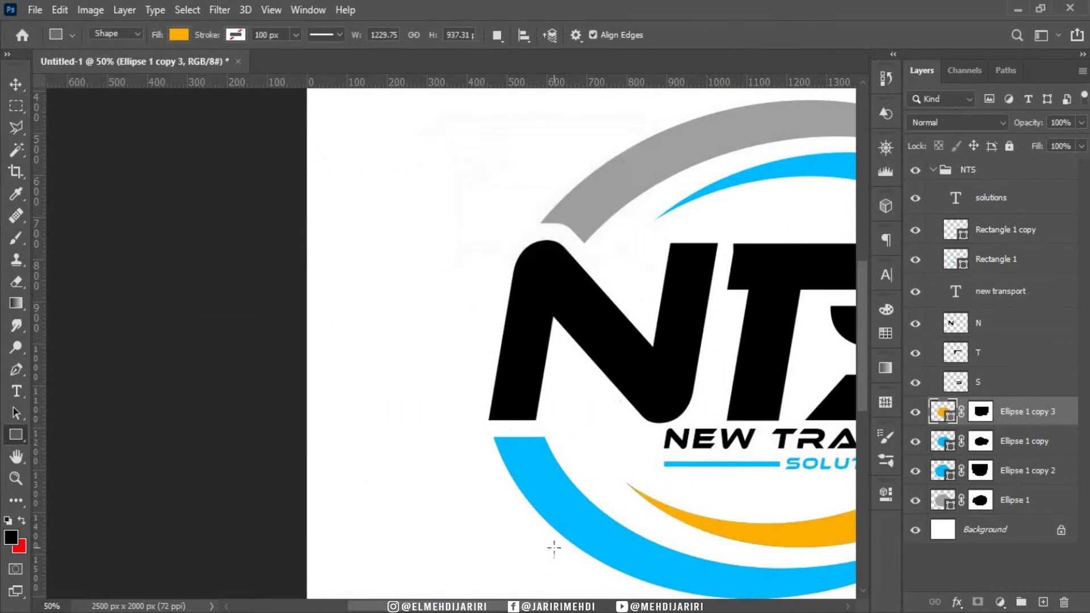
left_click_drag(498, 607, 561, 595)
left_click(915, 412)
left_click(915, 412)
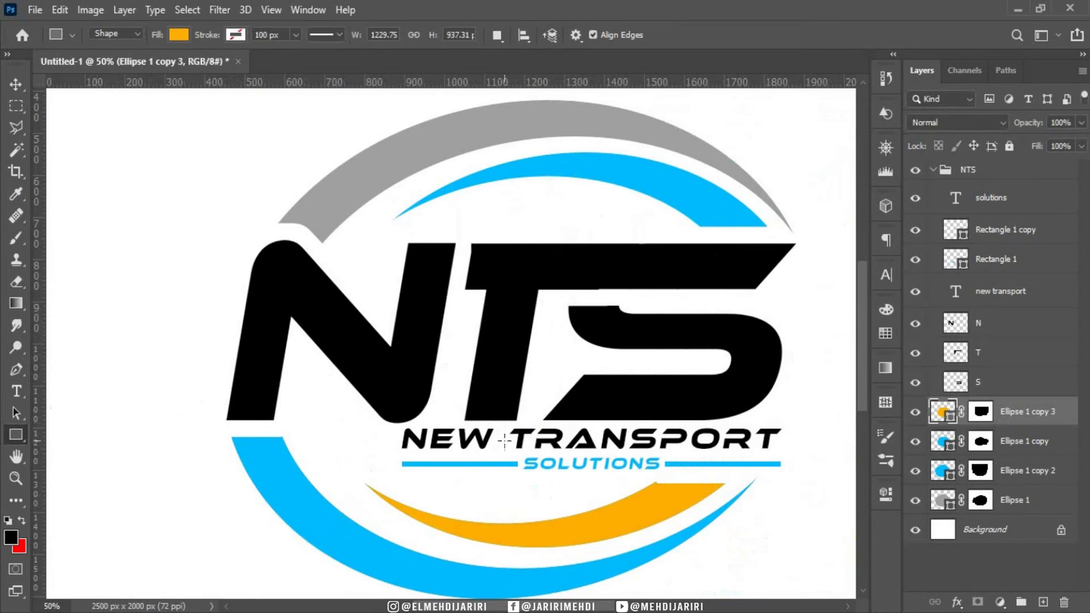
key("ctrl+shift+n")
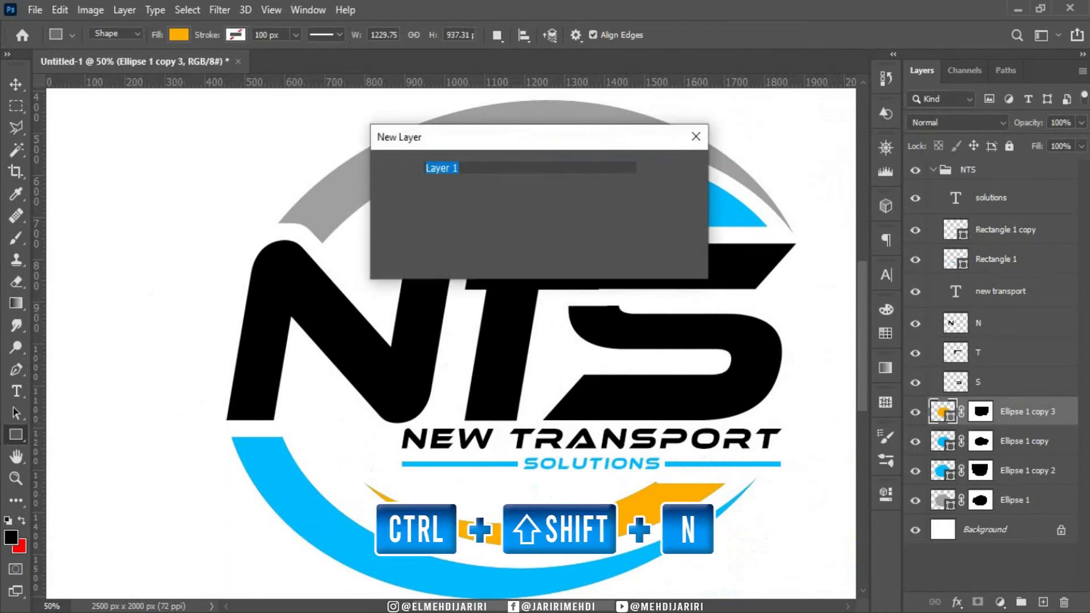
Draw a rectangle over the top left of the N with a gradient fill
key("Return")
scroll(534, 341, "left", 5)
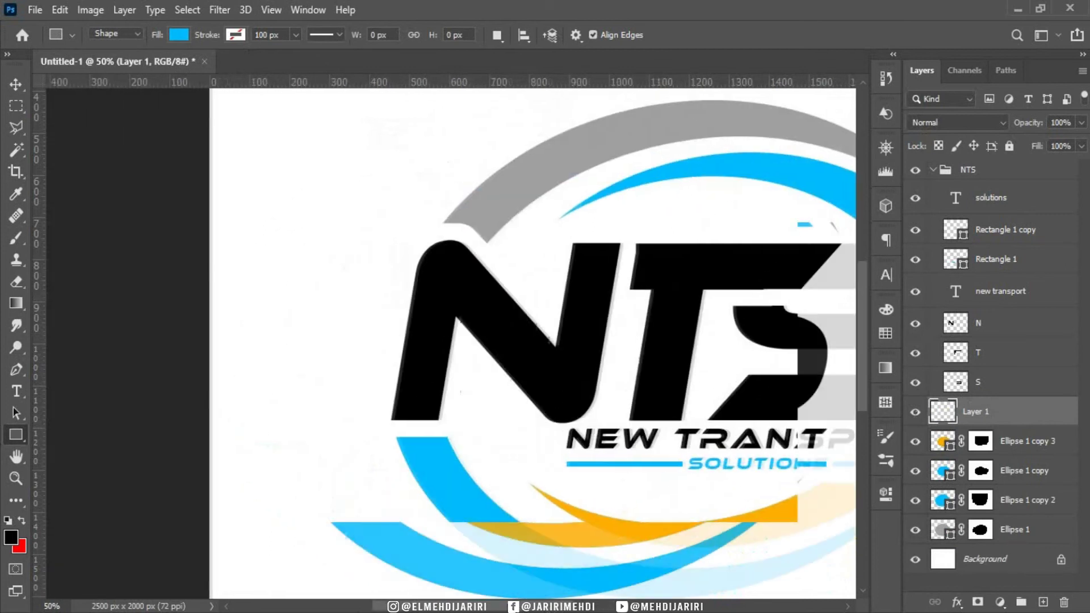
left_click_drag(253, 183, 473, 313)
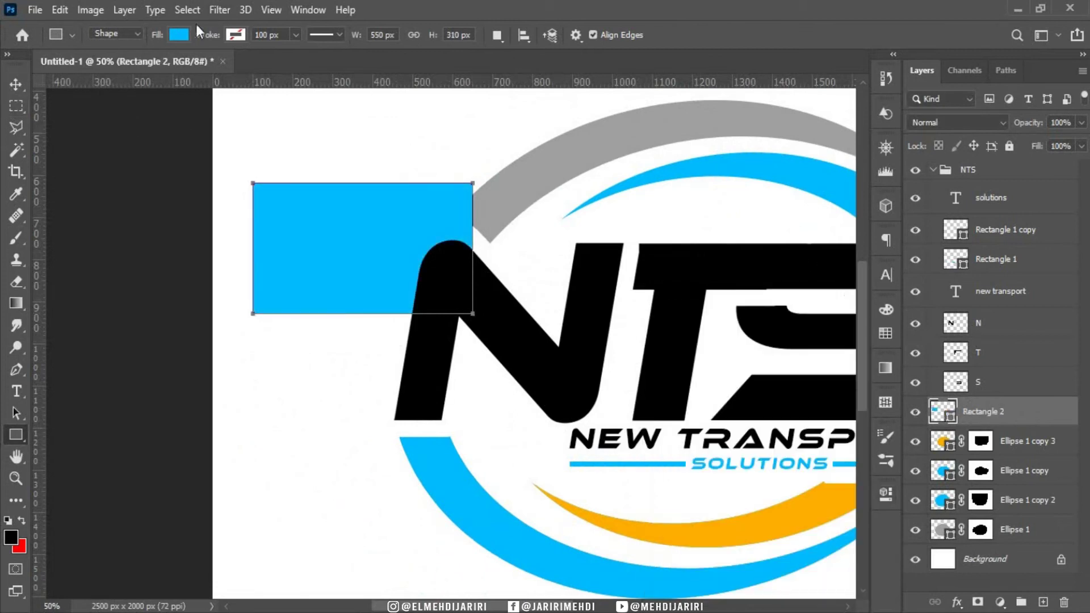
left_click(176, 36)
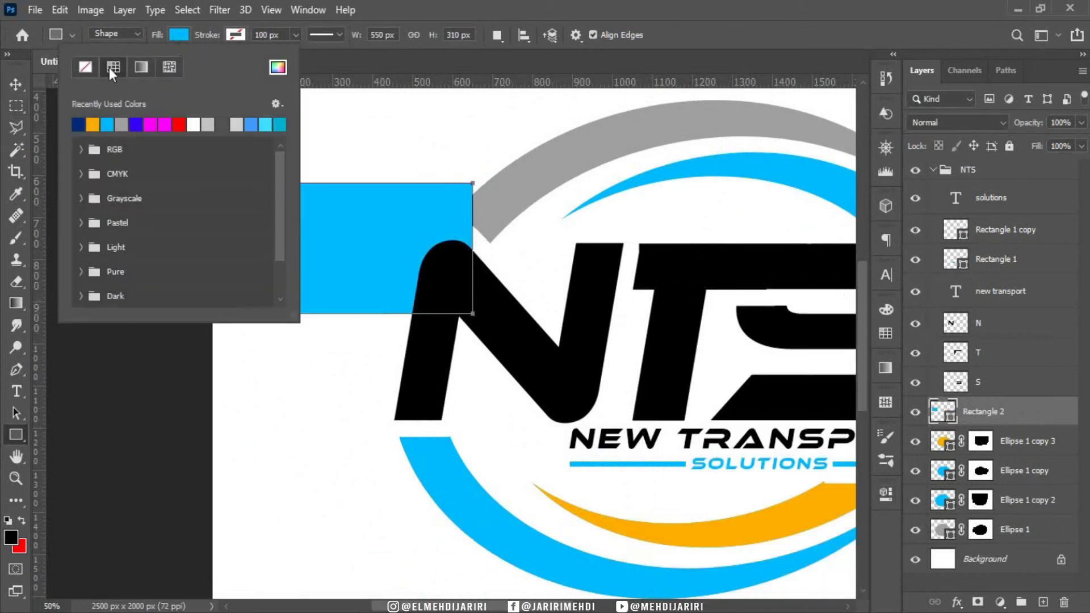
left_click(142, 67)
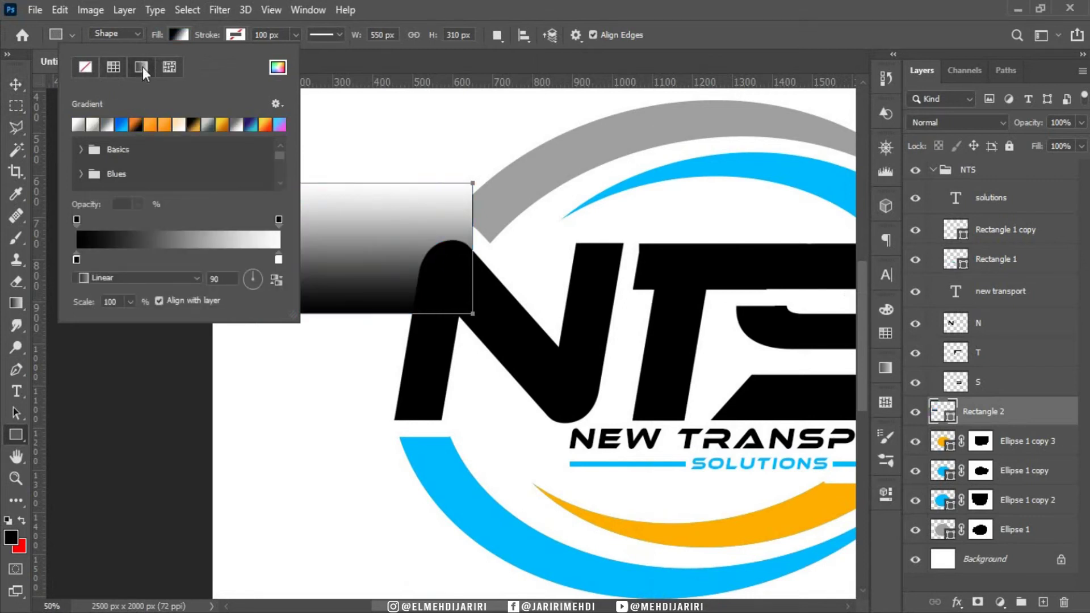
Set the rectangle's gradient stops to 00aeff on the left and 0074eb on the right
double_click(76, 260)
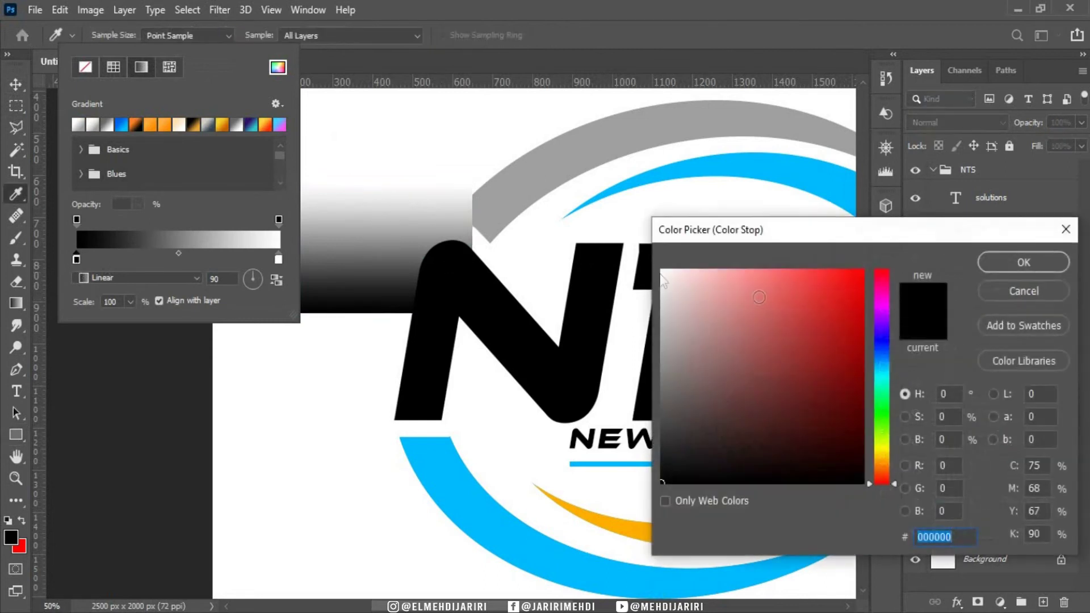
left_click(884, 366)
left_click(863, 270)
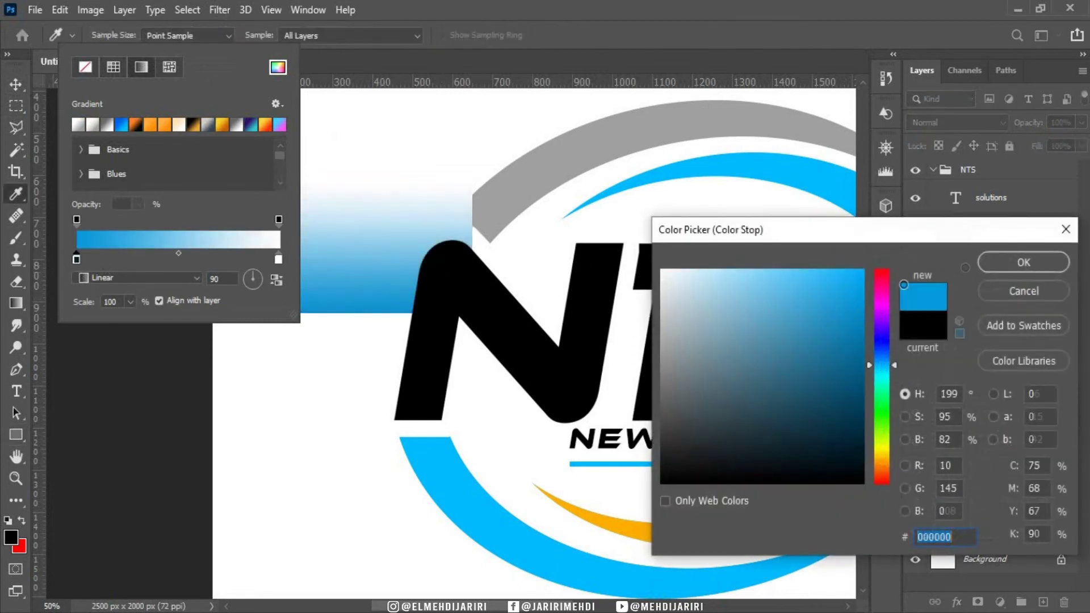
left_click(996, 267)
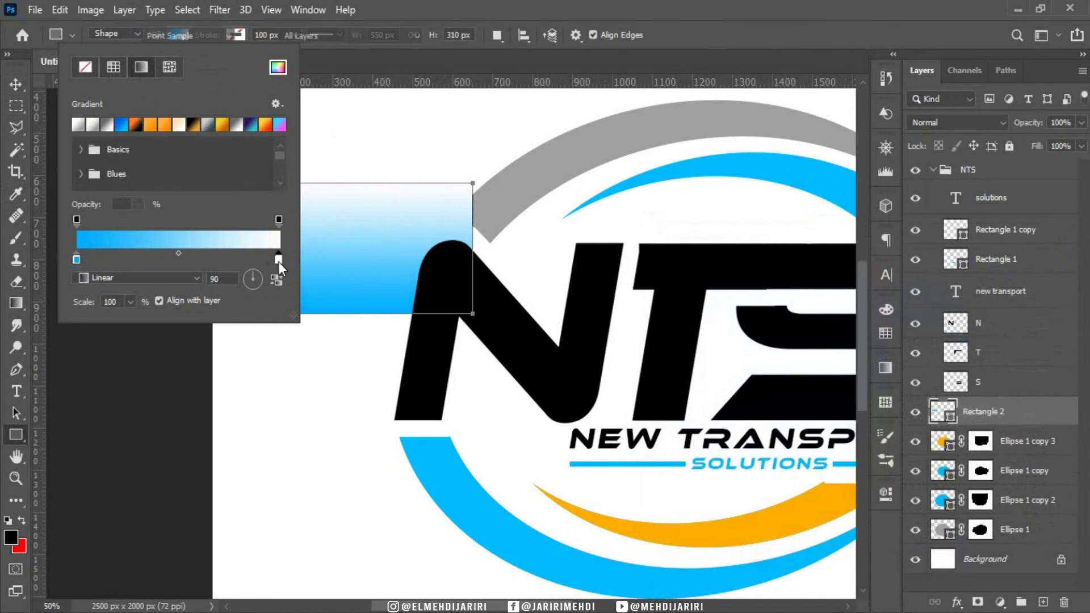
double_click(278, 260)
left_click(884, 356)
left_click(863, 317)
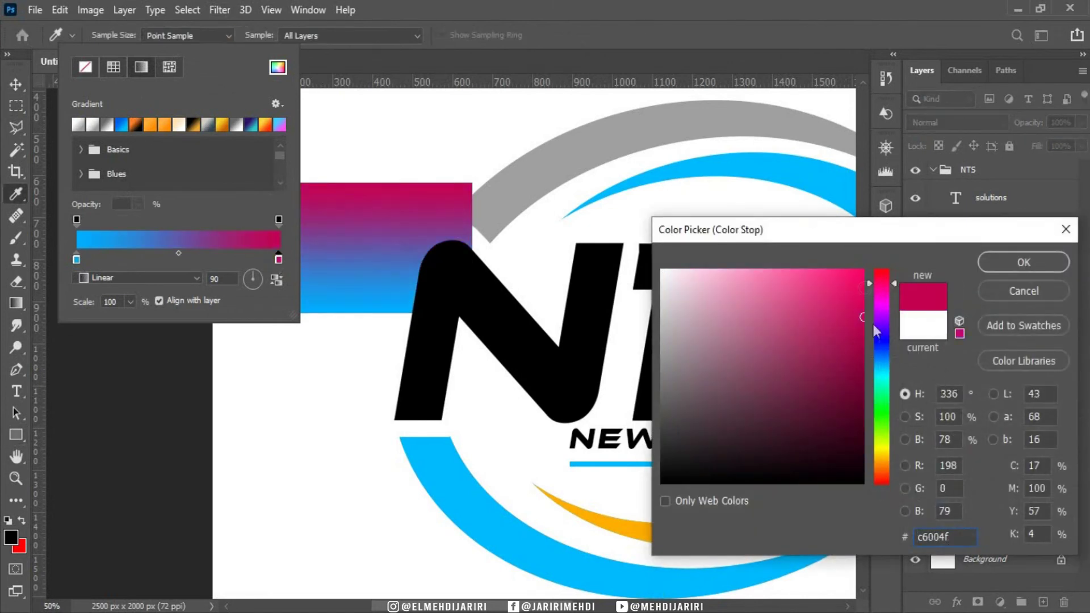
left_click_drag(882, 357, 881, 358)
left_click(863, 286)
left_click(1008, 262)
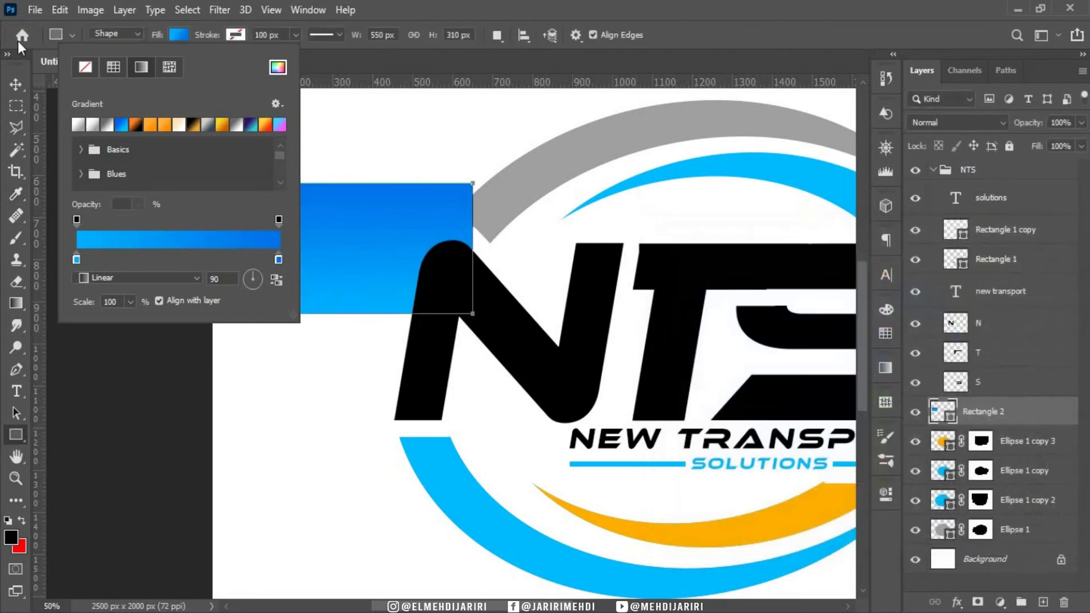
Alt-drag a copy below, move both above the N layer, and nudge the copy down 24 px
key("v")
left_click_drag(320, 273, 319, 394)
left_click_drag(993, 441, 989, 318)
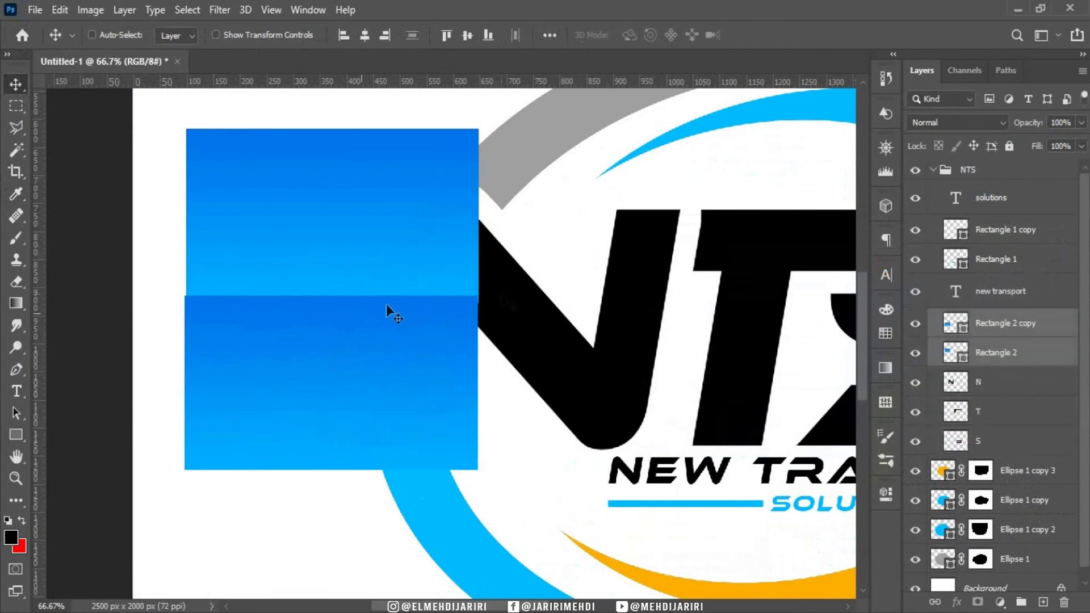
left_click(915, 323)
left_click(953, 323)
mouse_move(397, 352)
left_mouse_down()
mouse_move(397, 370)
mouse_move(397, 357)
left_mouse_up()
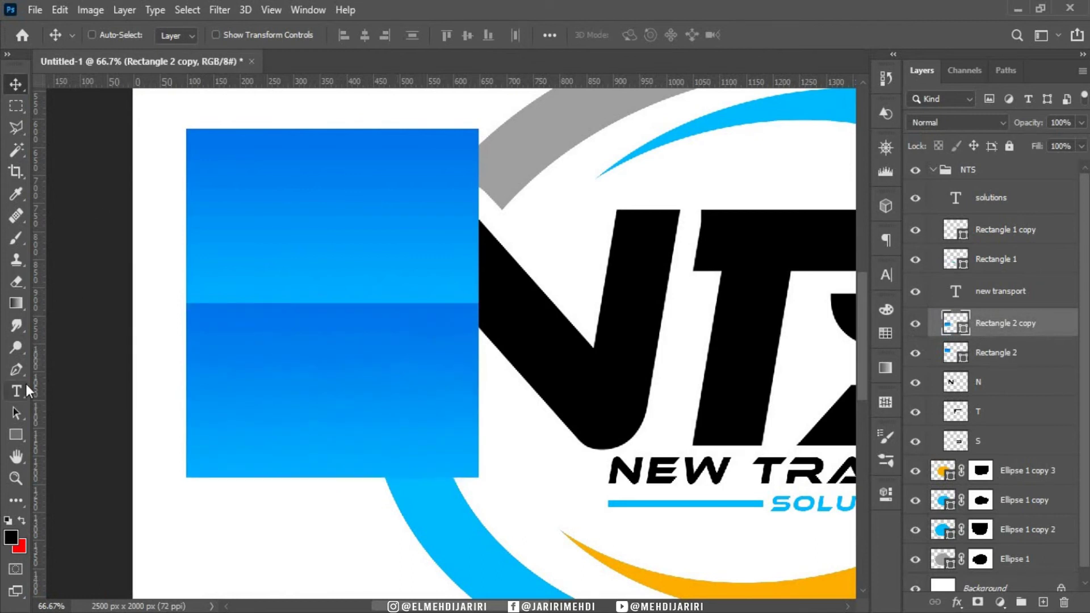
Change the lower rectangle's right gradient stop to deep navy 000b9e
left_click(16, 434)
left_click(180, 35)
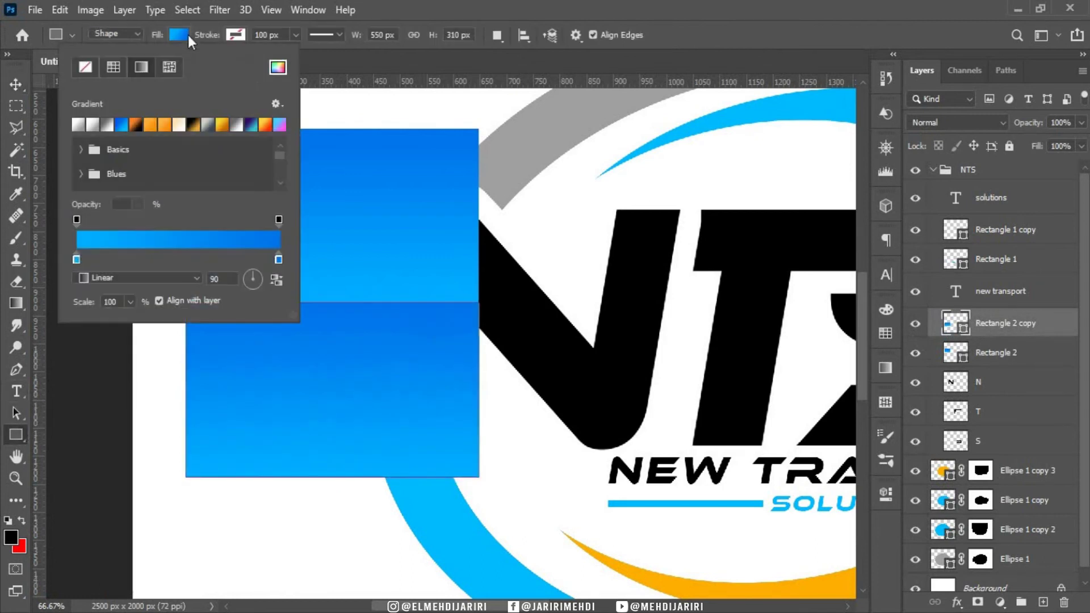
double_click(278, 259)
left_click_drag(881, 363, 881, 347)
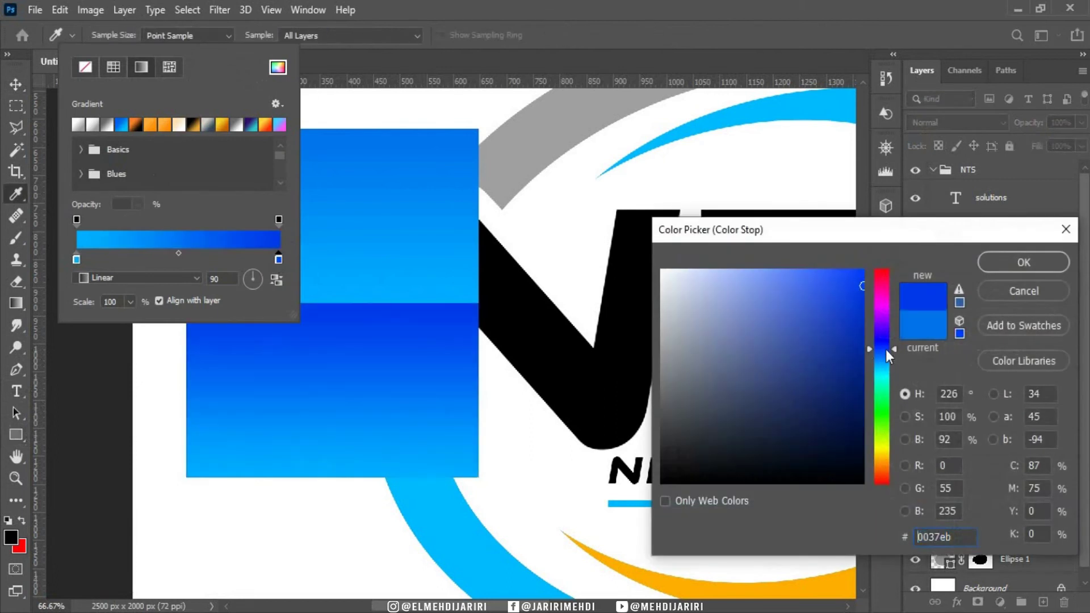
key("ctrl+a")
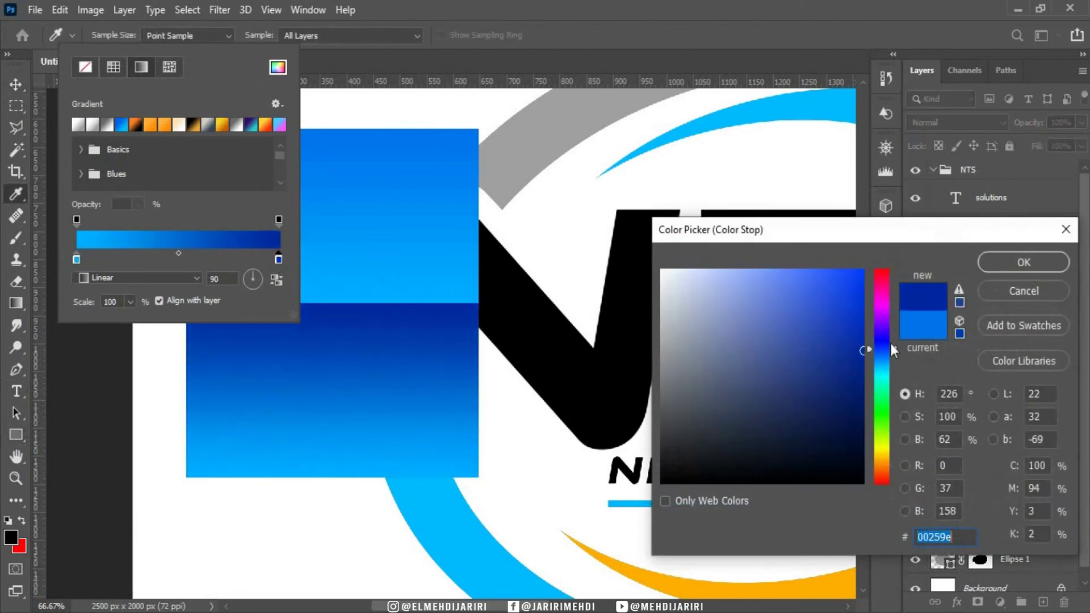
type("000b9e")
left_click(1025, 264)
left_click(15, 85)
left_click(1022, 355, "shift")
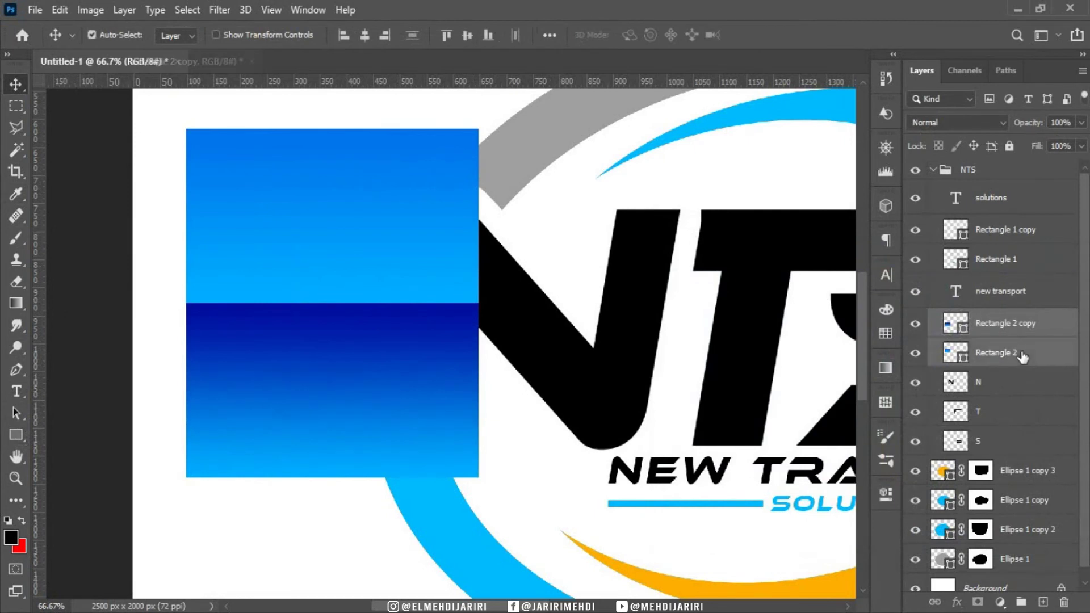
Clip Rectangle 2 and Rectangle 2 copy to the N layer
left_click(994, 386)
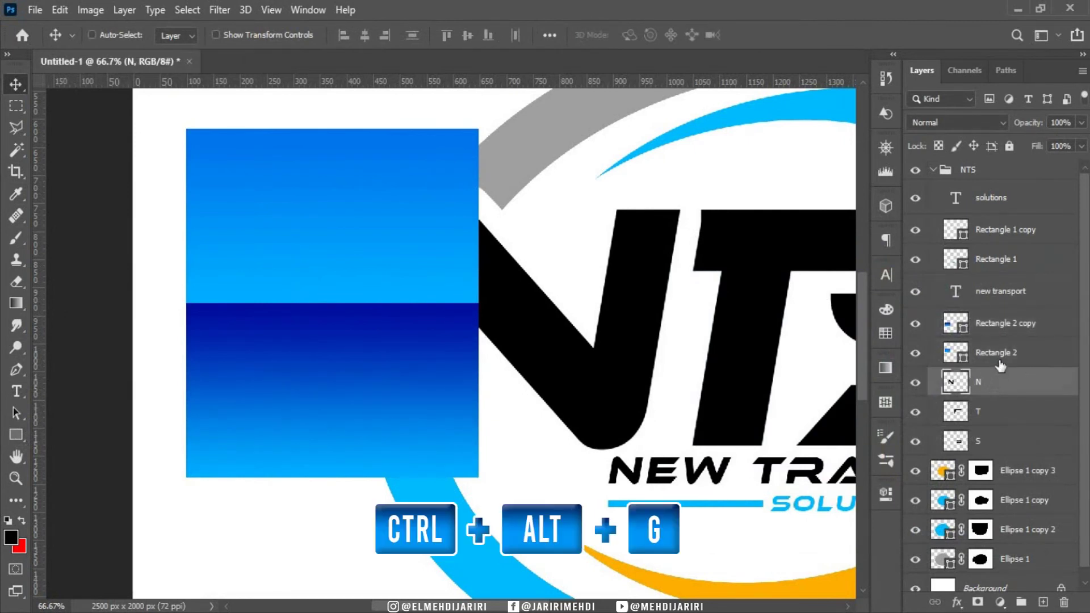
left_click(999, 359)
left_click(1047, 322, "shift")
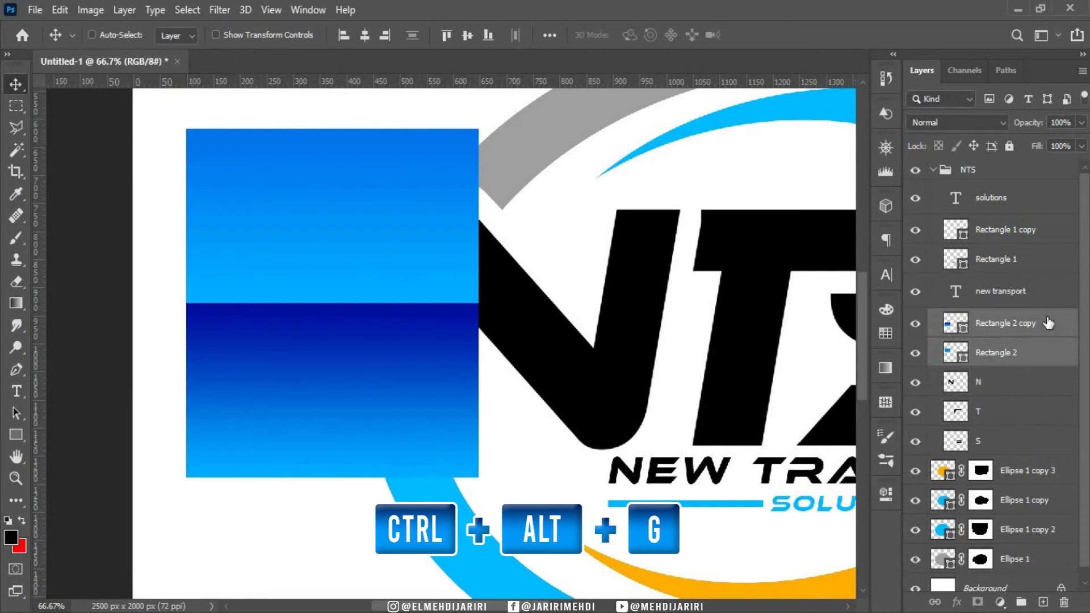
right_click(1054, 325)
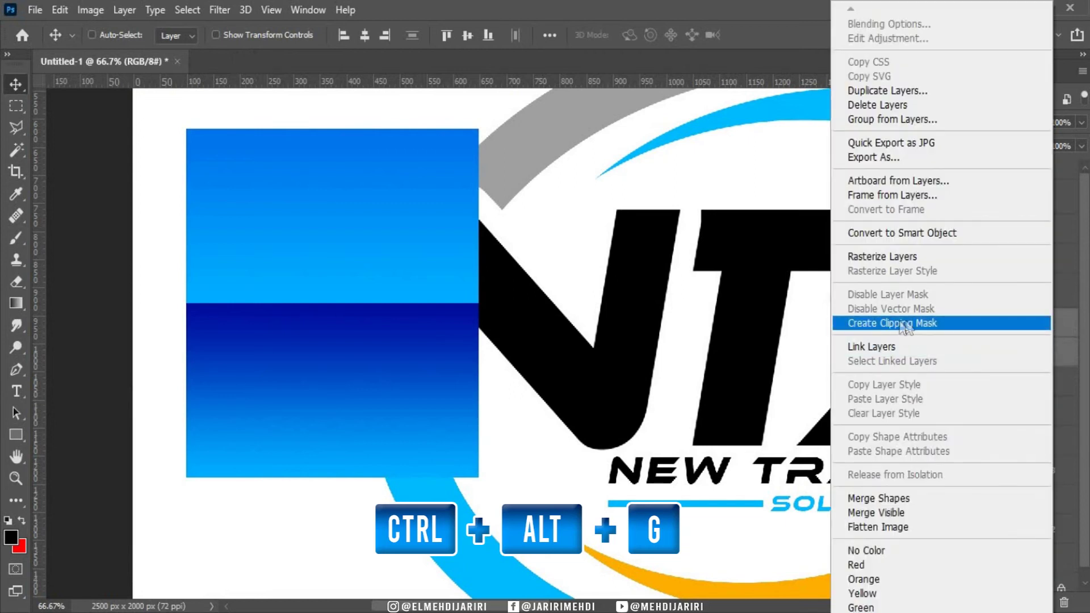
left_click(902, 323)
Free-transform the clipped rectangles onto the N and stretch them to cover it
key("ctrl+t")
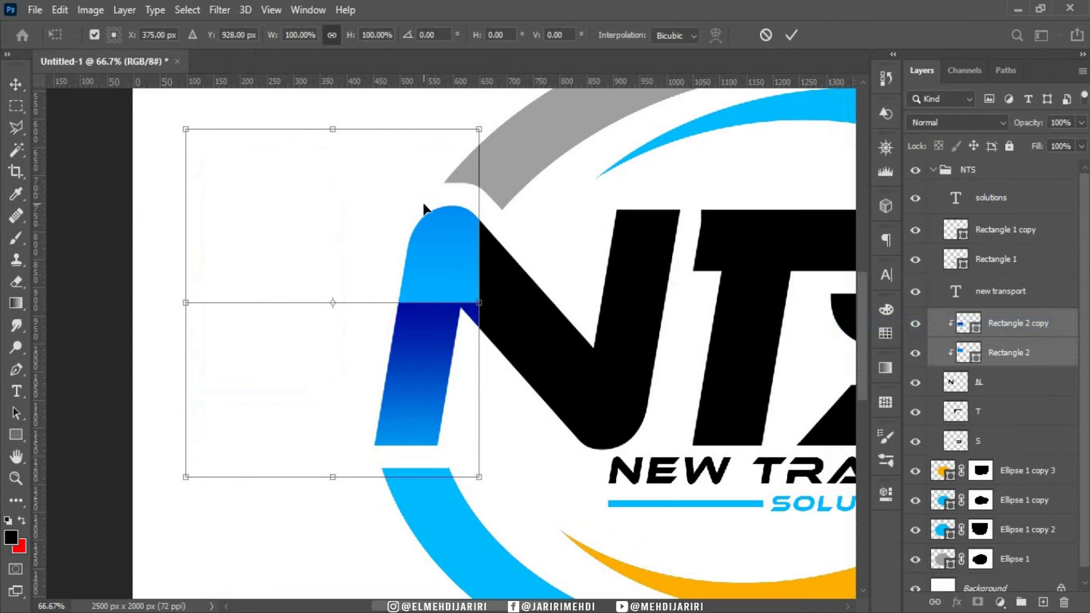
left_click_drag(424, 209, 637, 225)
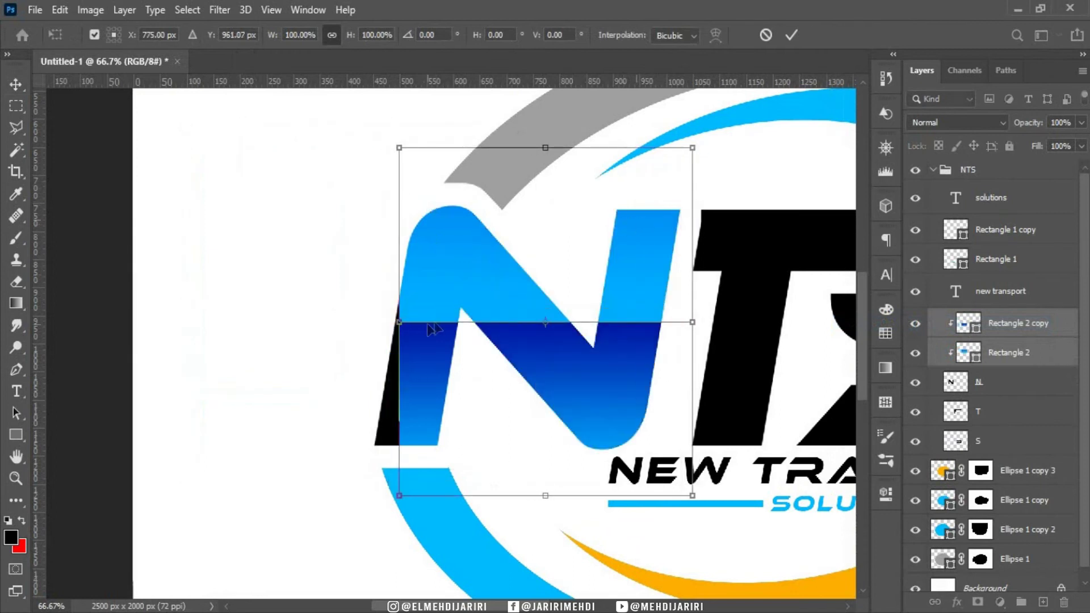
left_click_drag(396, 324, 352, 326)
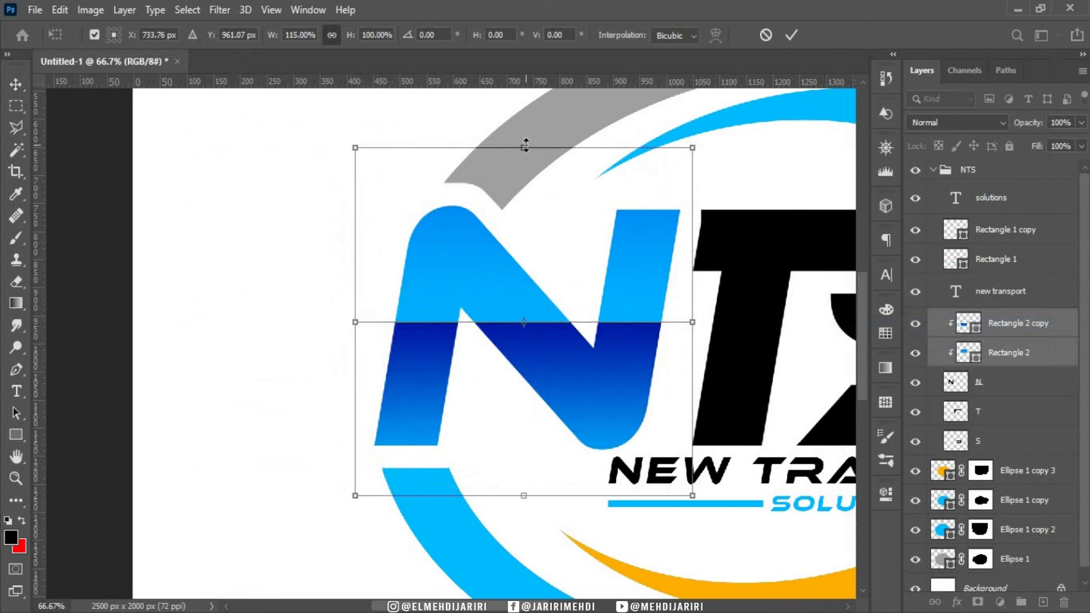
left_click_drag(525, 146, 524, 198)
left_click_drag(523, 495, 524, 470)
key("Return")
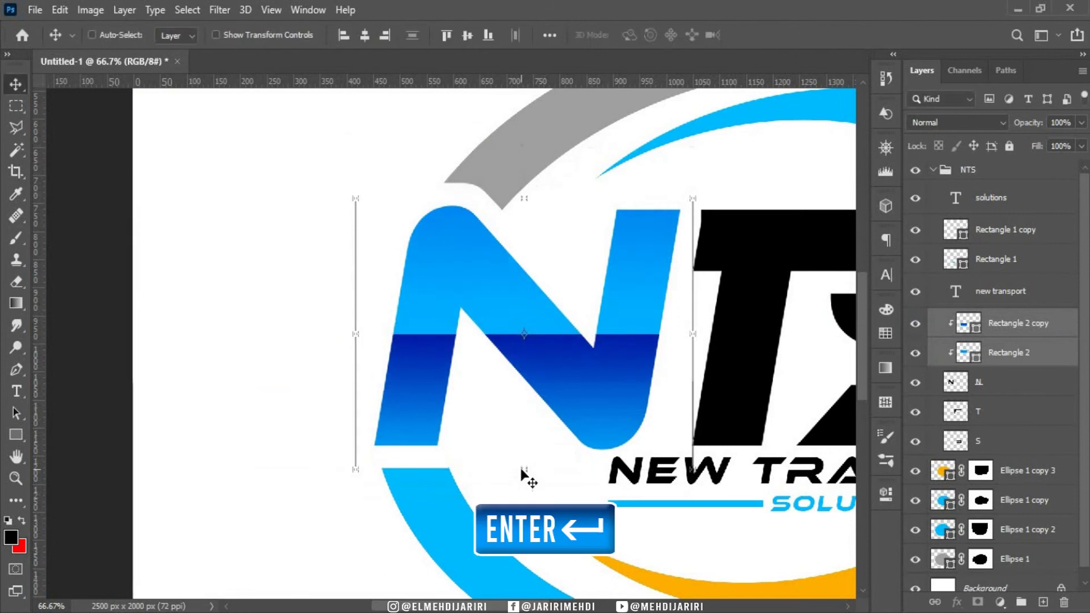
scroll(505, 606, "right", 5)
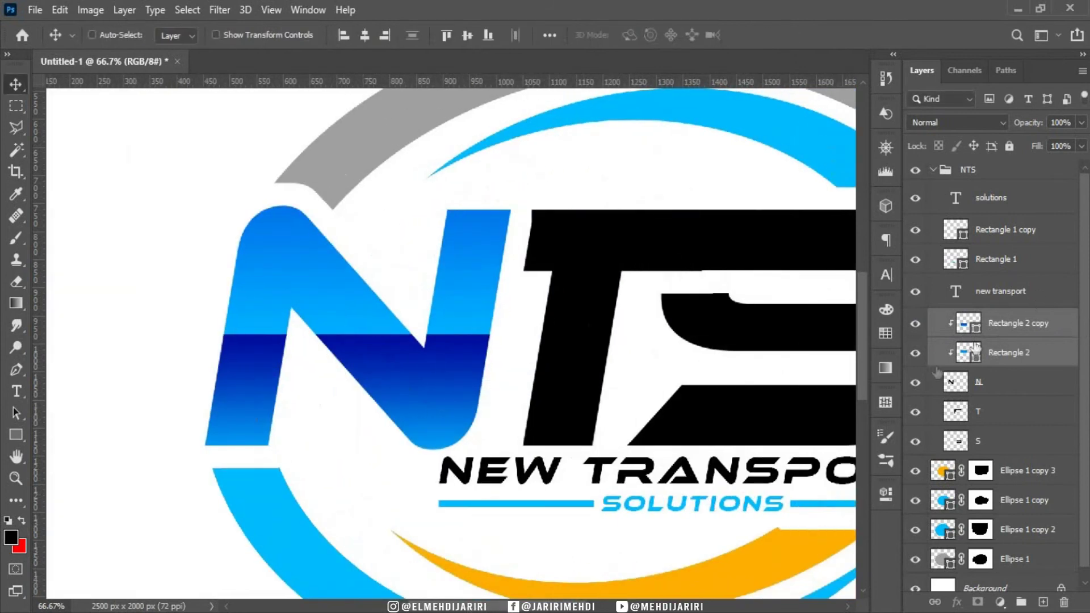
scroll(528, 610, "right", 5)
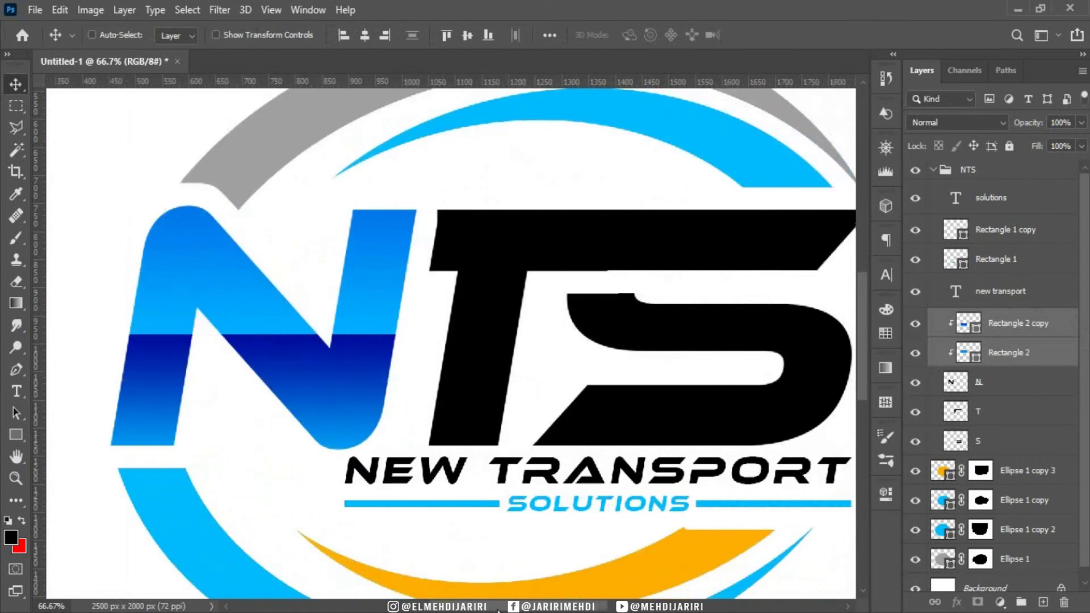
scroll(528, 610, "right", 1)
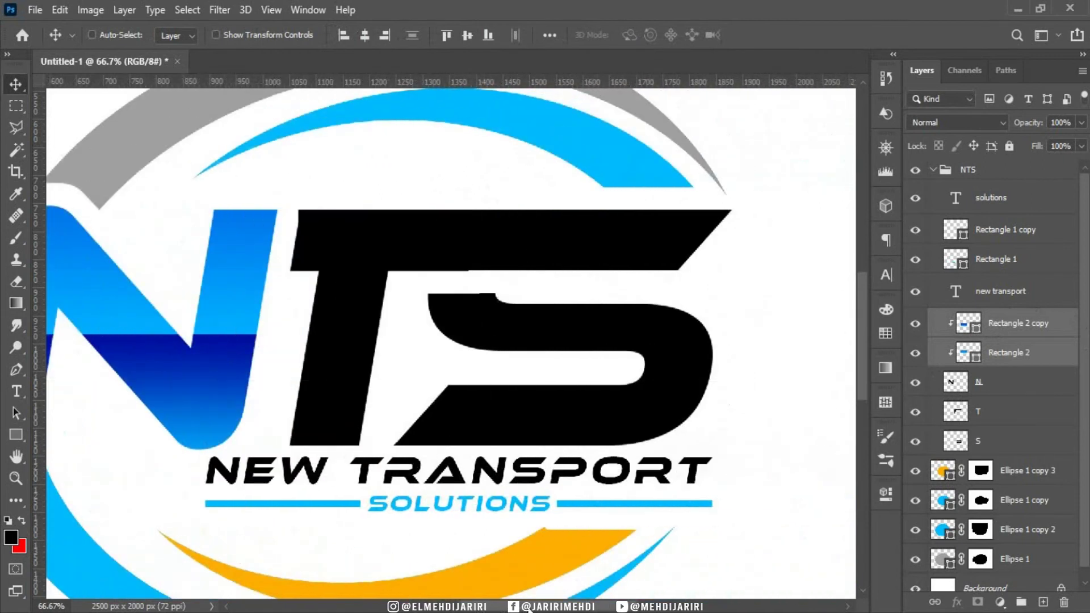
Duplicate the gradient rectangles, move them above the T layer, and clip them to it
key("ctrl+j")
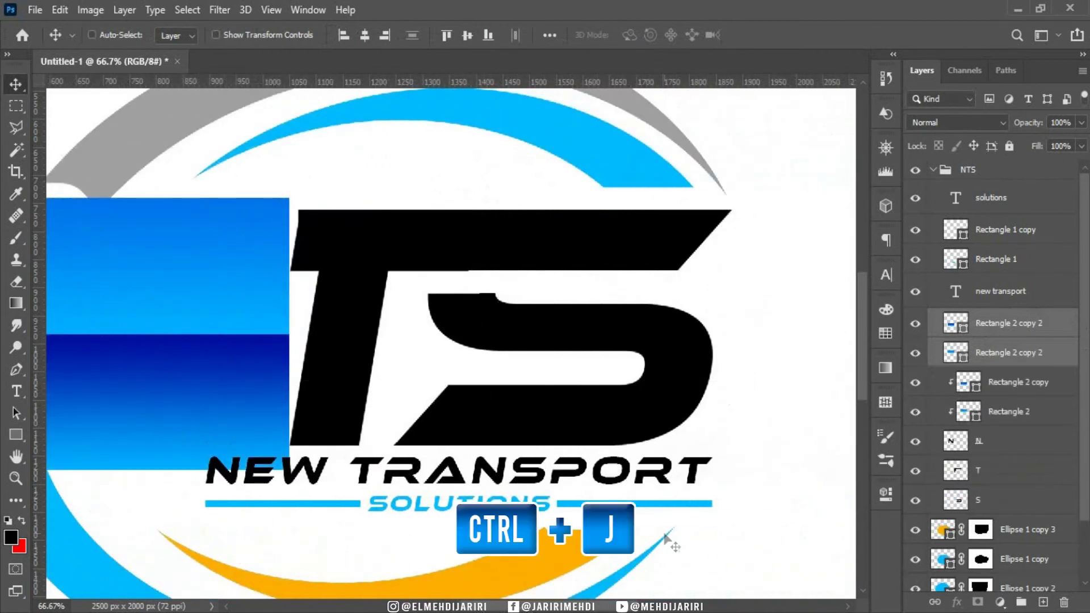
left_click_drag(1011, 338, 993, 463)
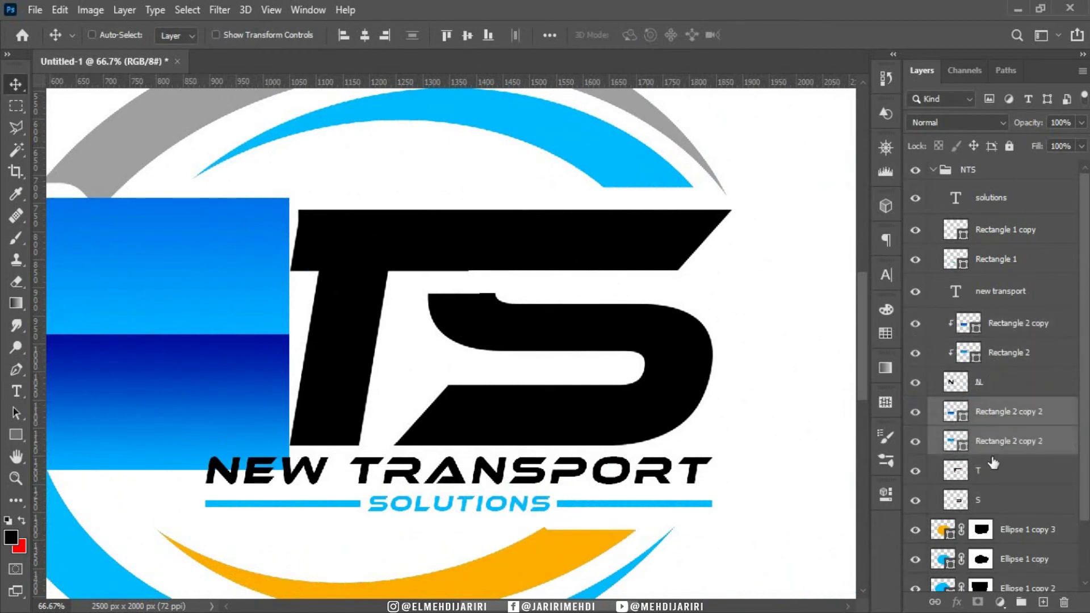
right_click(1065, 435)
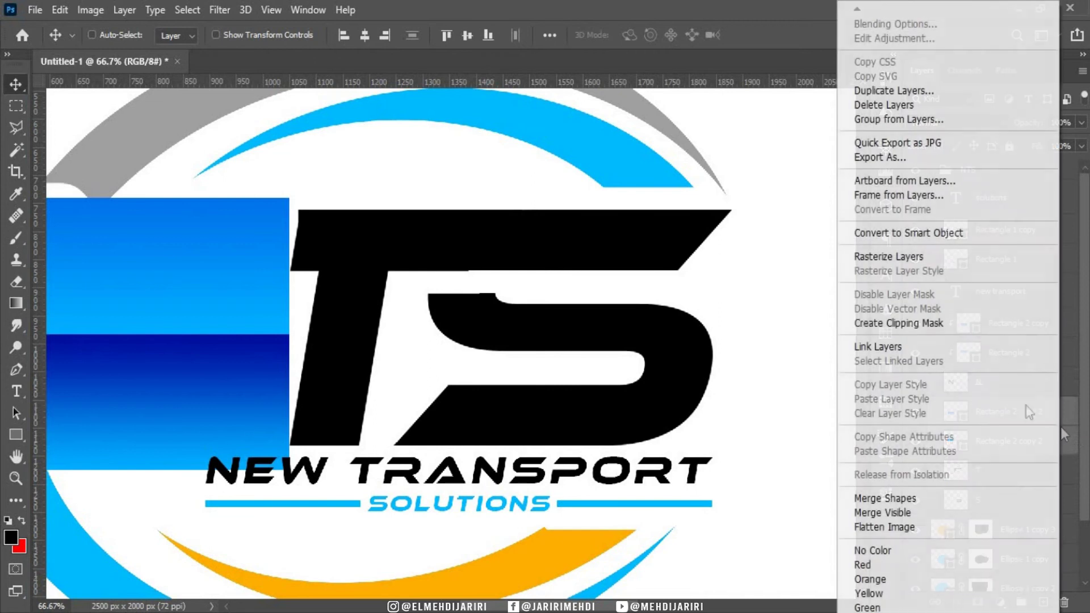
left_click(884, 322)
Free-transform the copied rectangles onto the T and stretch them across it
key("ctrl+t")
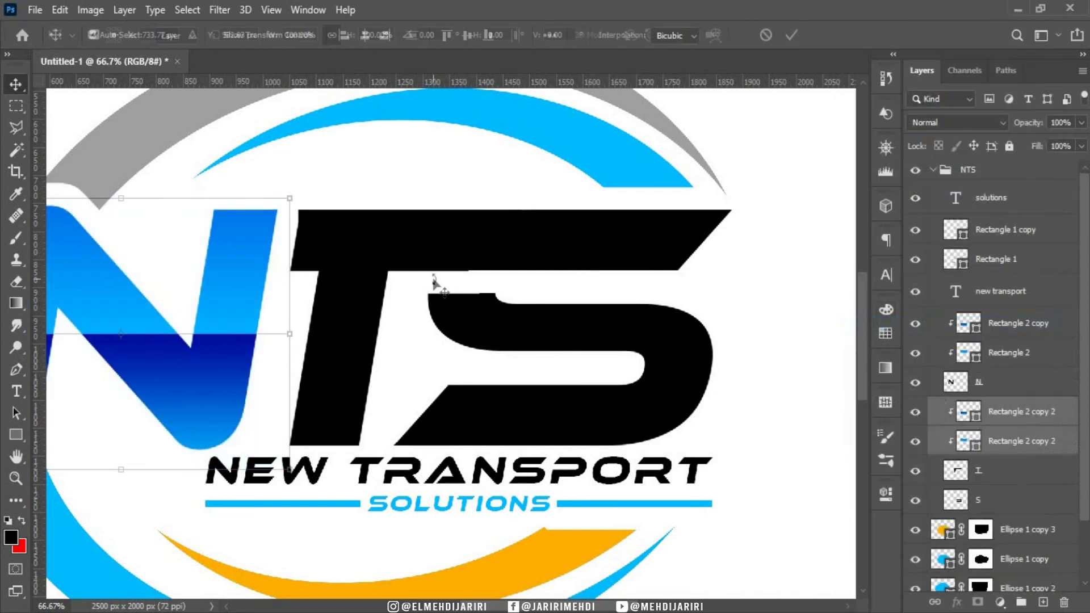
left_click_drag(244, 322, 550, 309)
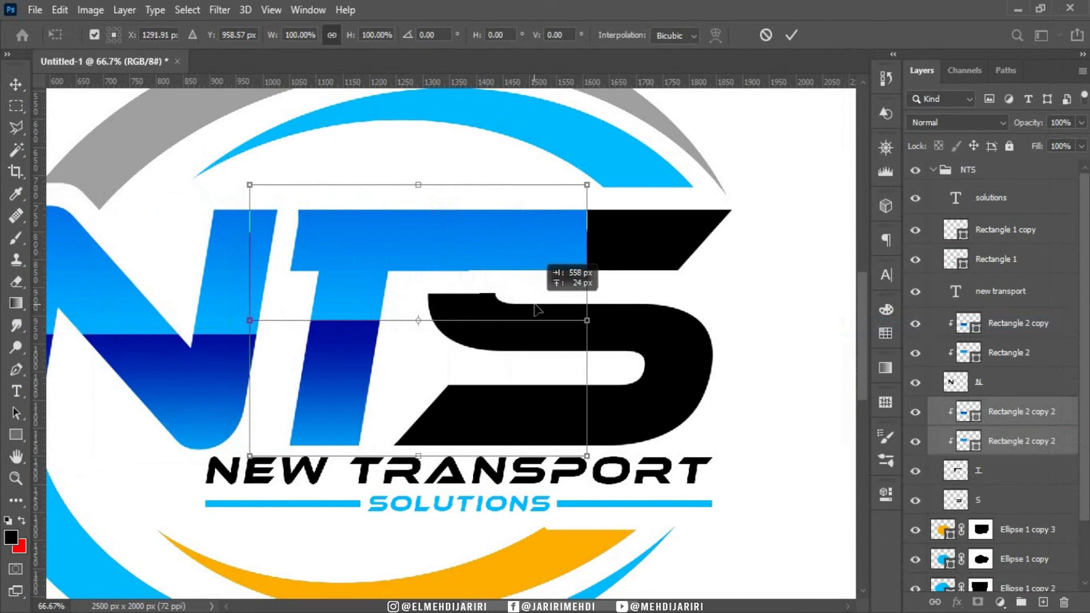
left_click_drag(603, 305, 772, 305)
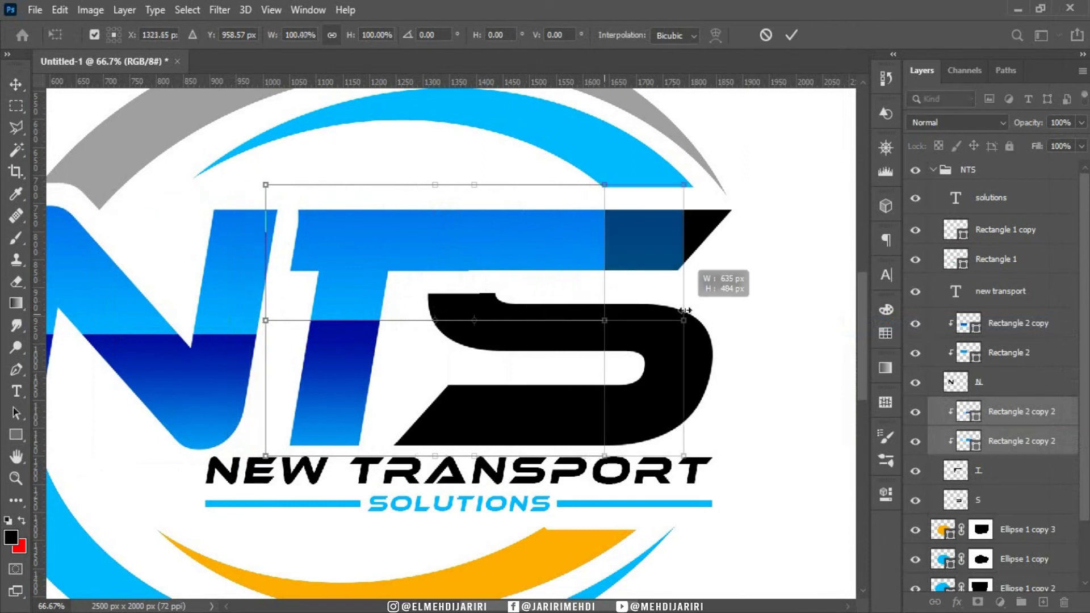
left_click_drag(704, 260, 705, 273)
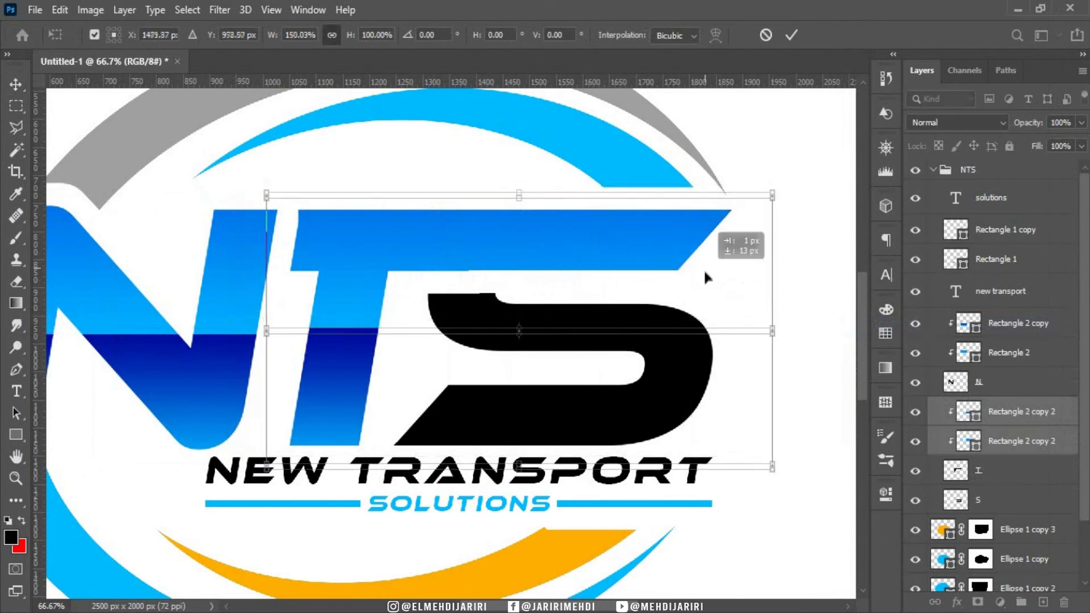
key("Return")
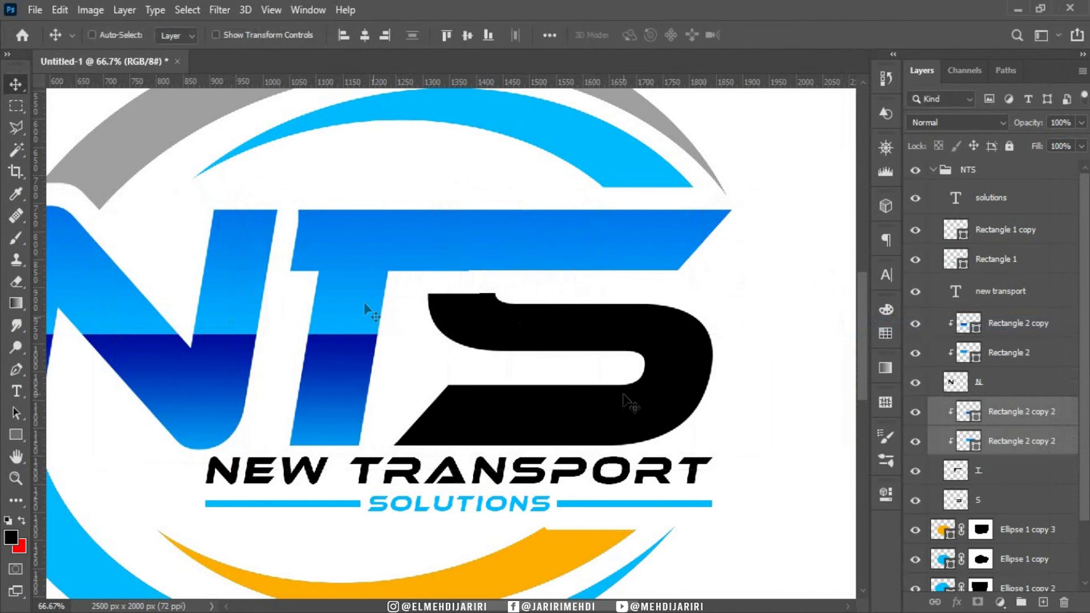
left_click(994, 414)
Recolor the T's lower rectangle gradient stops to grey shades
left_click(915, 419)
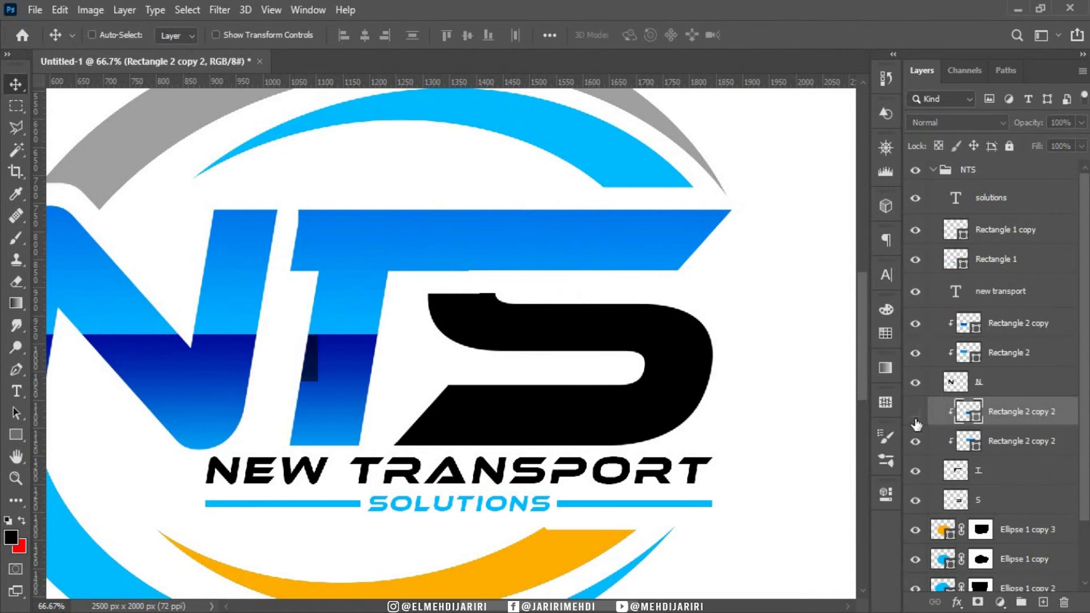
left_click(14, 436)
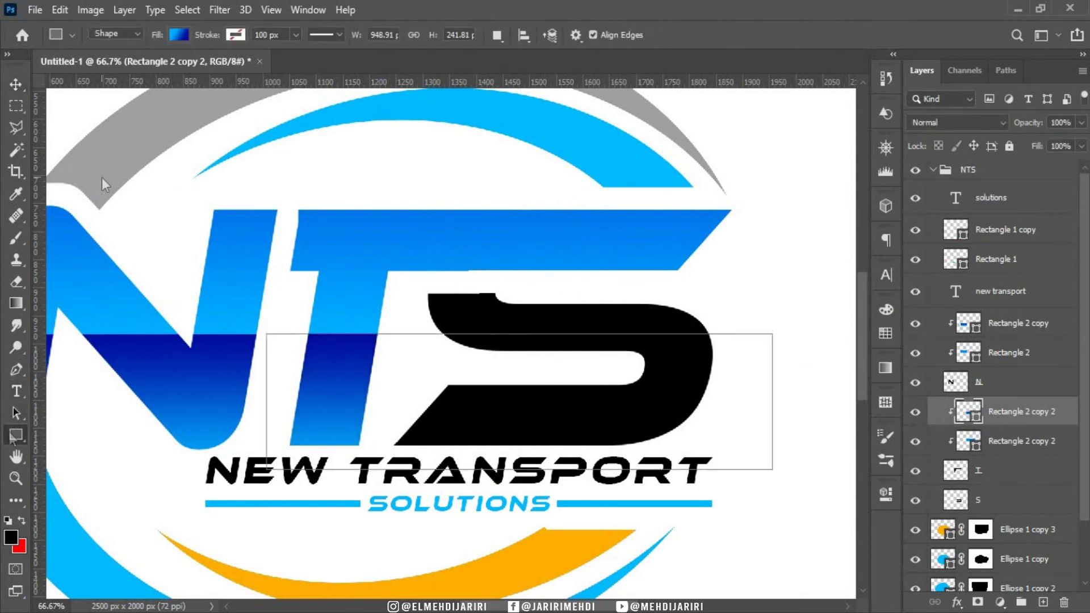
left_click(178, 34)
double_click(278, 259)
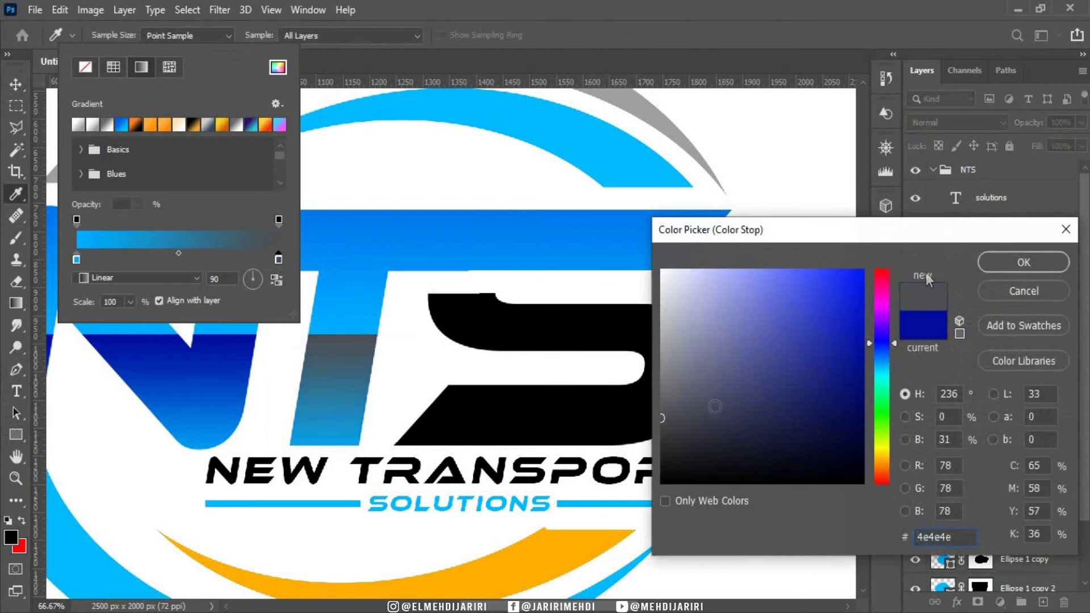
left_click(1016, 262)
double_click(77, 260)
left_click(543, 381)
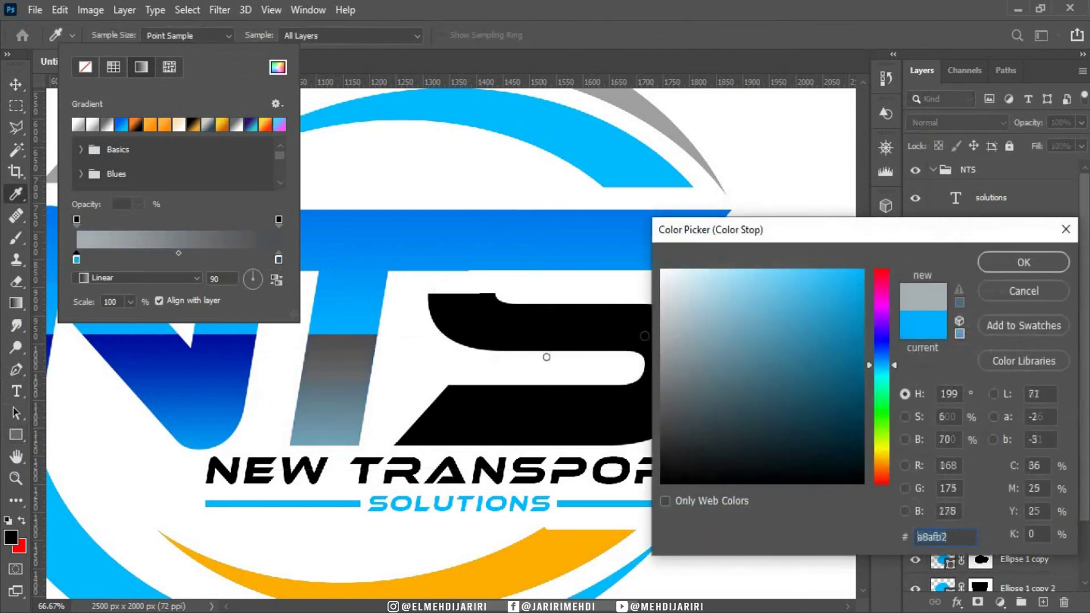
left_click(1017, 262)
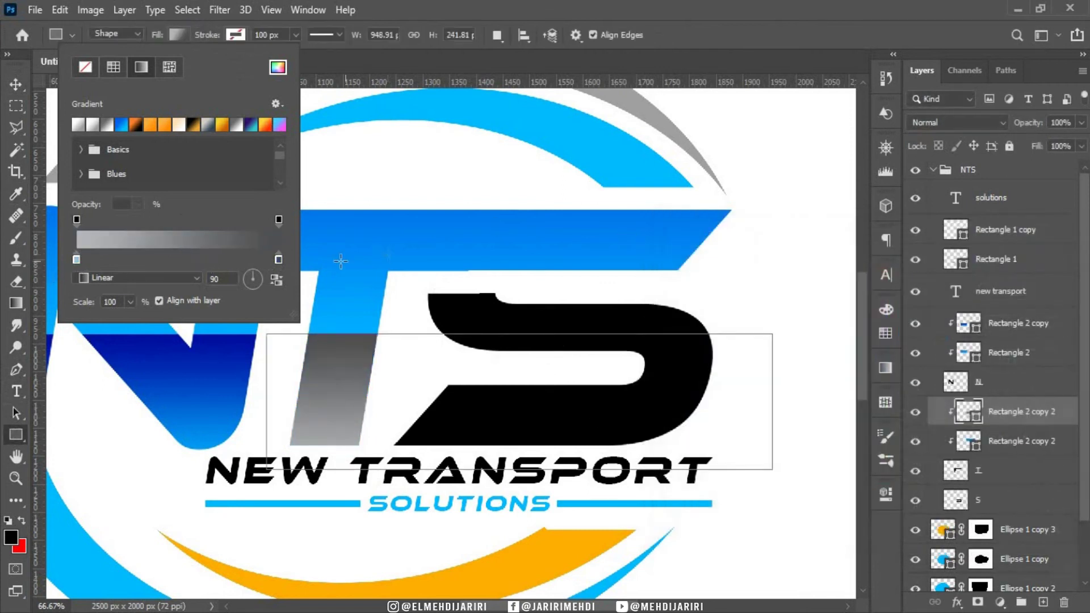
left_click(915, 441)
Set both gradient stops of the T's upper rectangle to light grey #c6c6c6
left_click(915, 441)
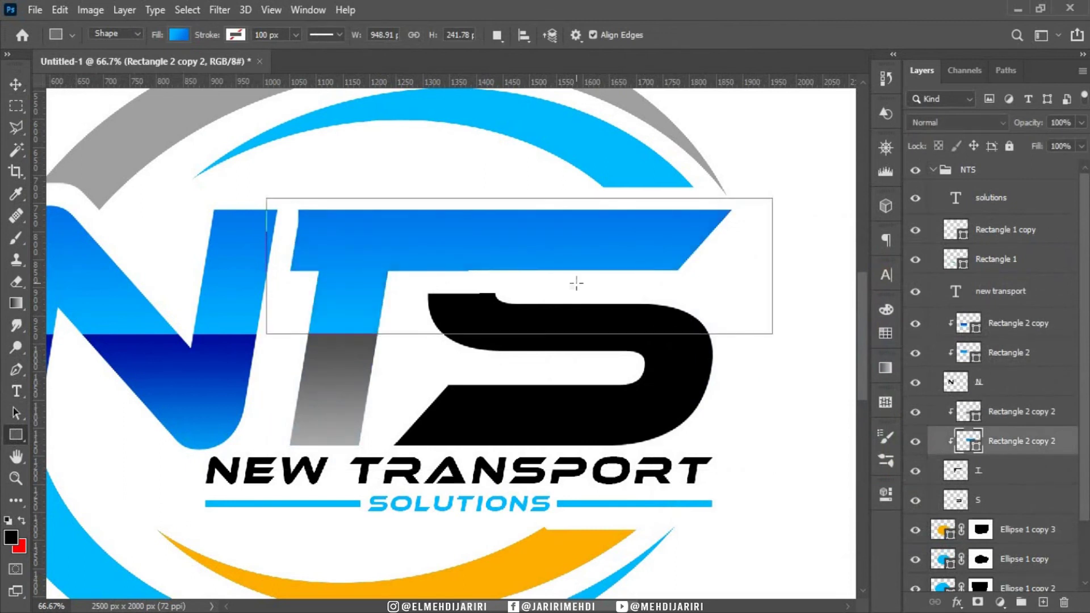
left_click(178, 34)
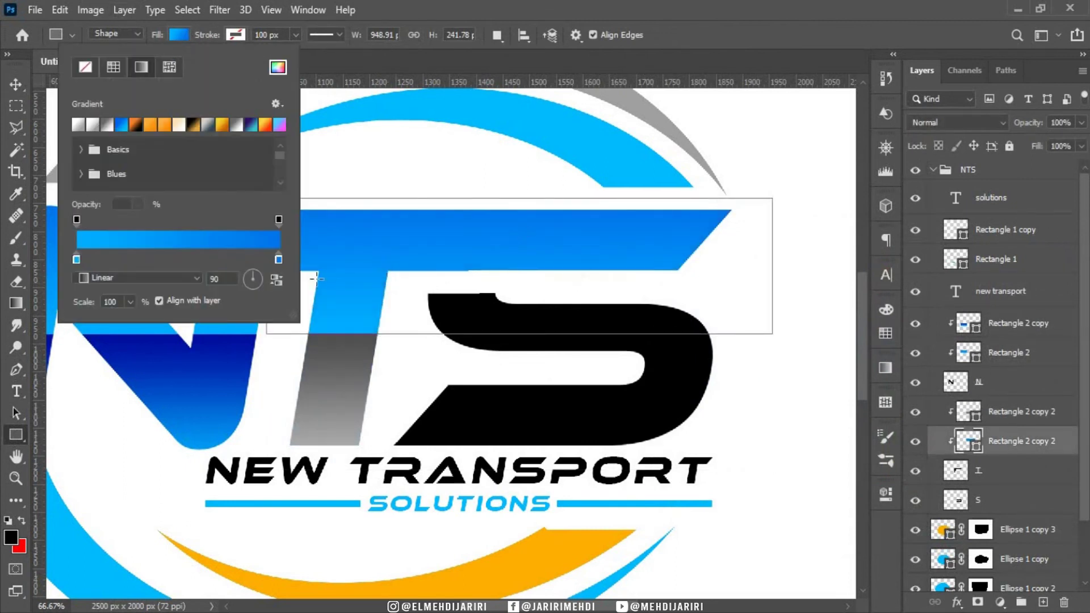
double_click(76, 260)
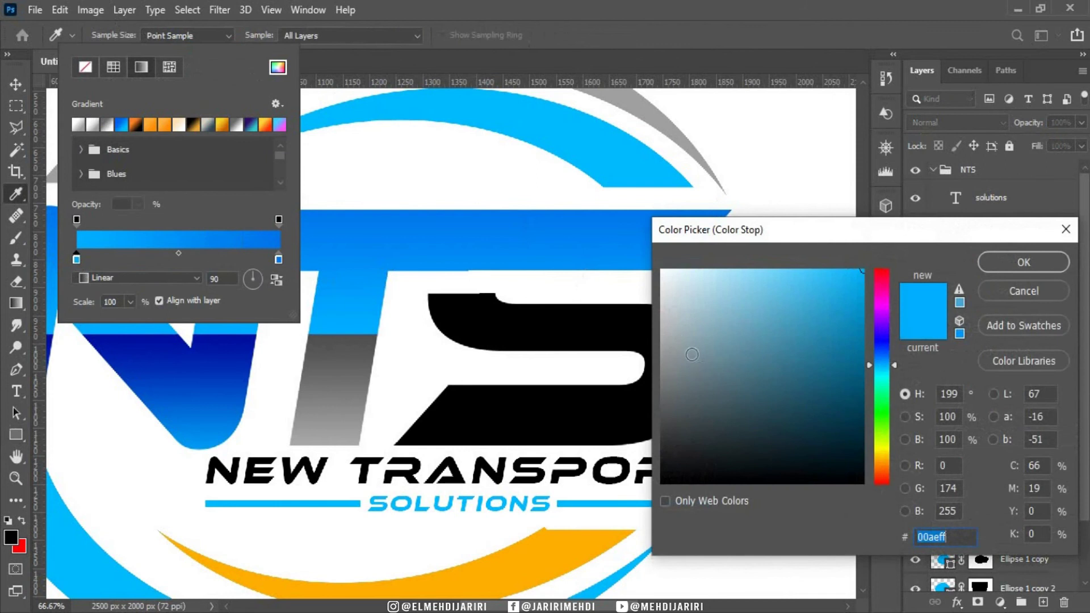
left_click(662, 308)
left_click(1039, 264)
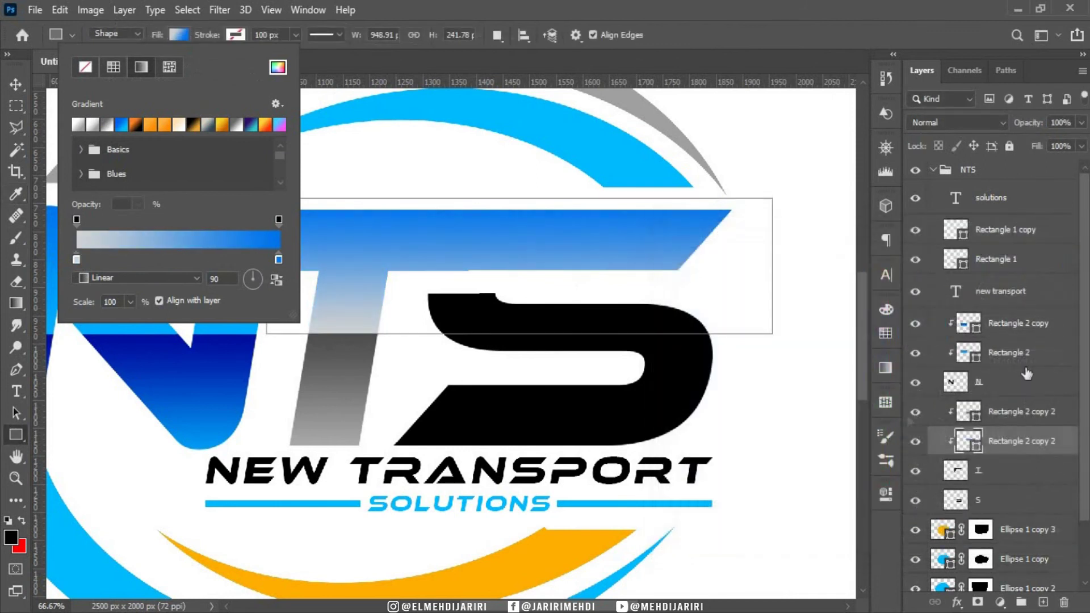
double_click(278, 260)
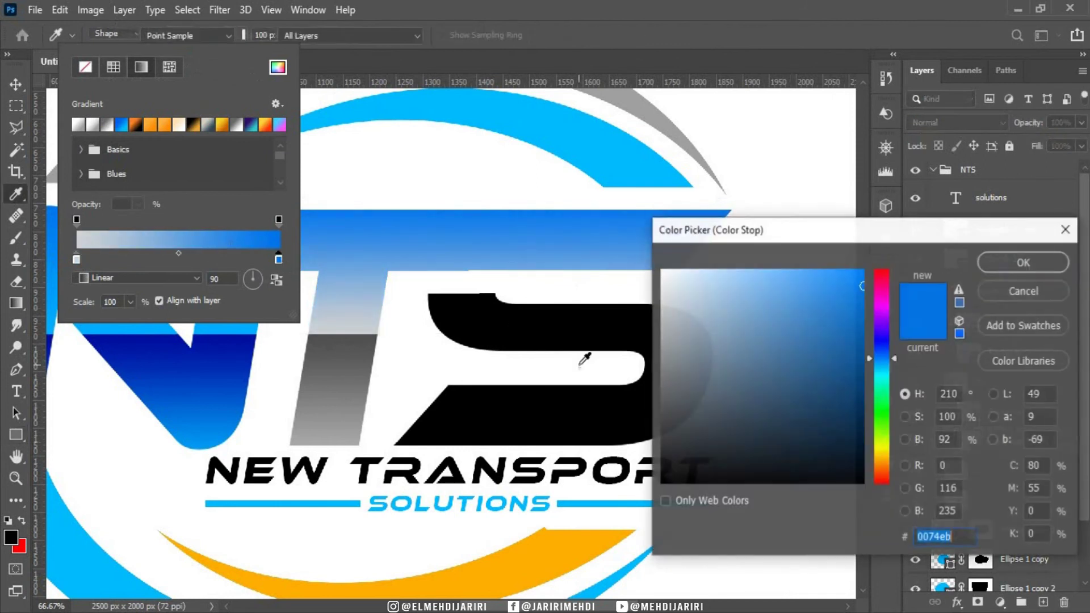
left_click(662, 316)
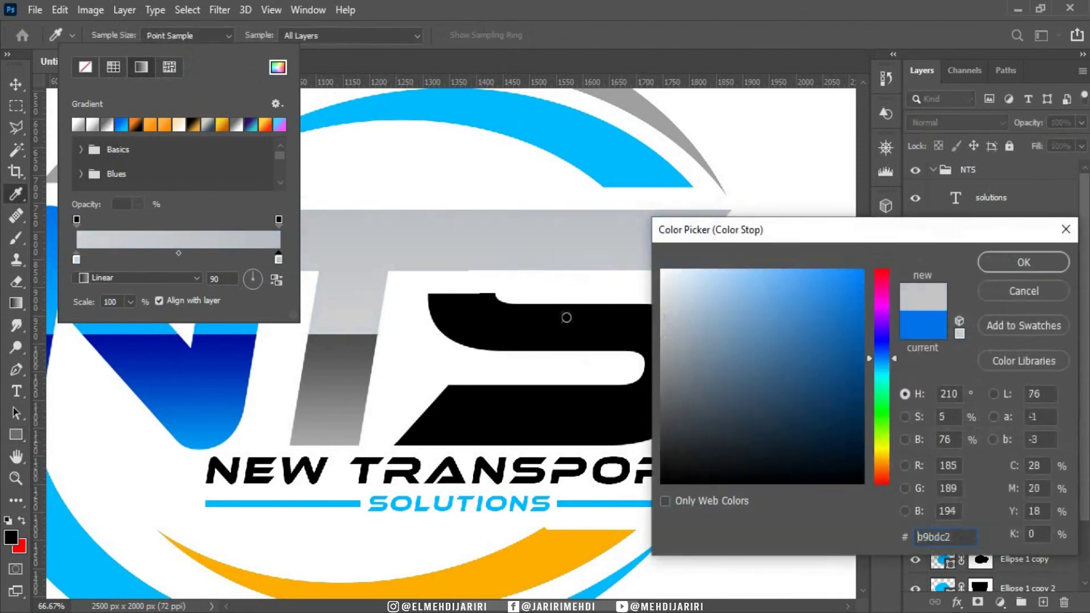
left_click(662, 328)
left_click(1024, 263)
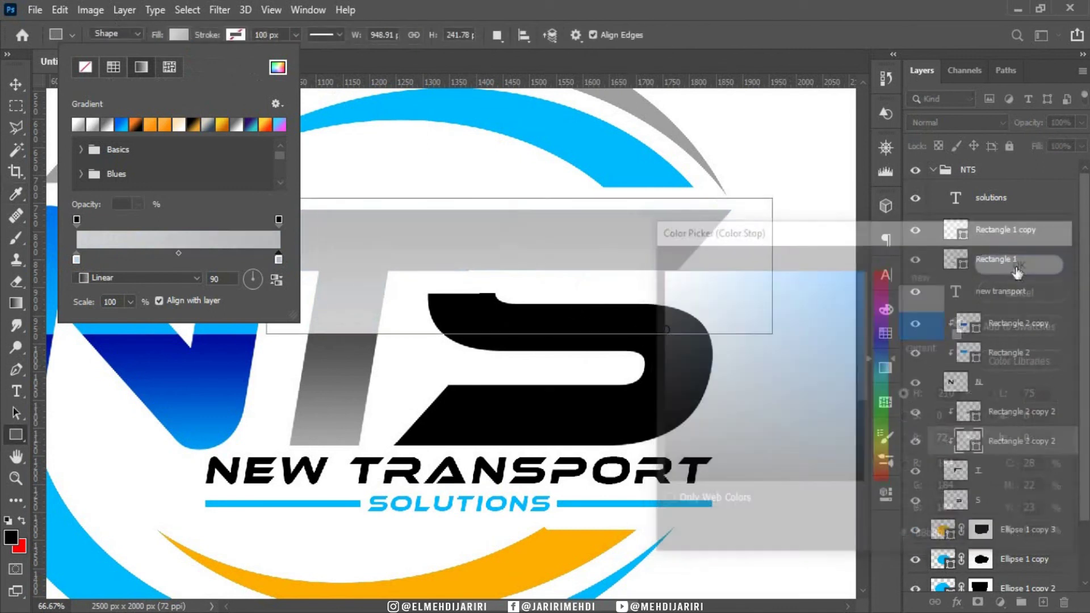
left_click(16, 84)
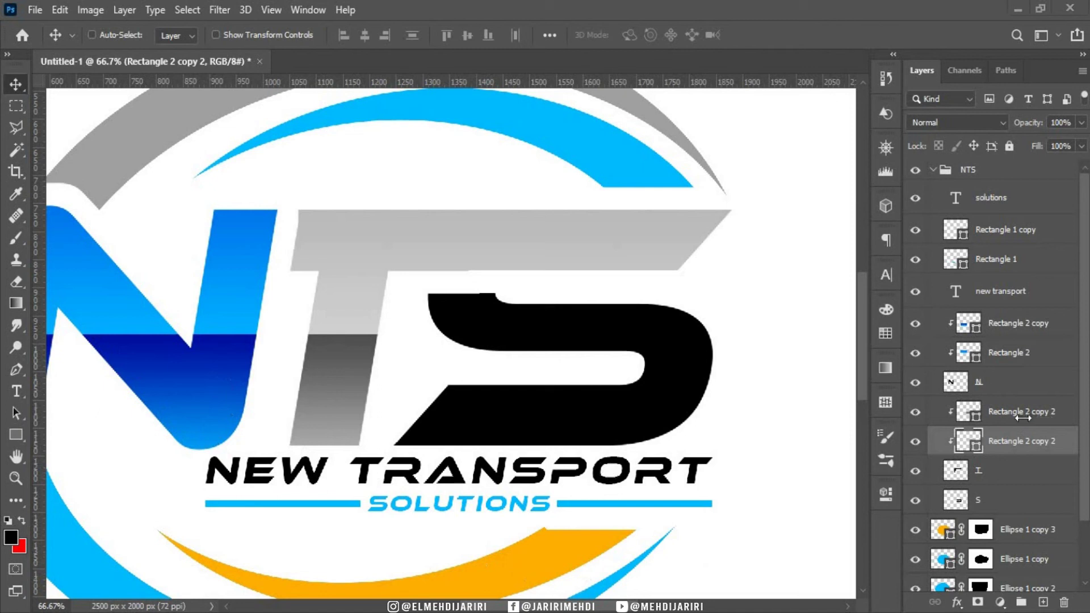
Duplicate the N's two gradient rectangles, move them above the S layer, and clip them to it
left_click(1011, 354)
left_click(916, 353)
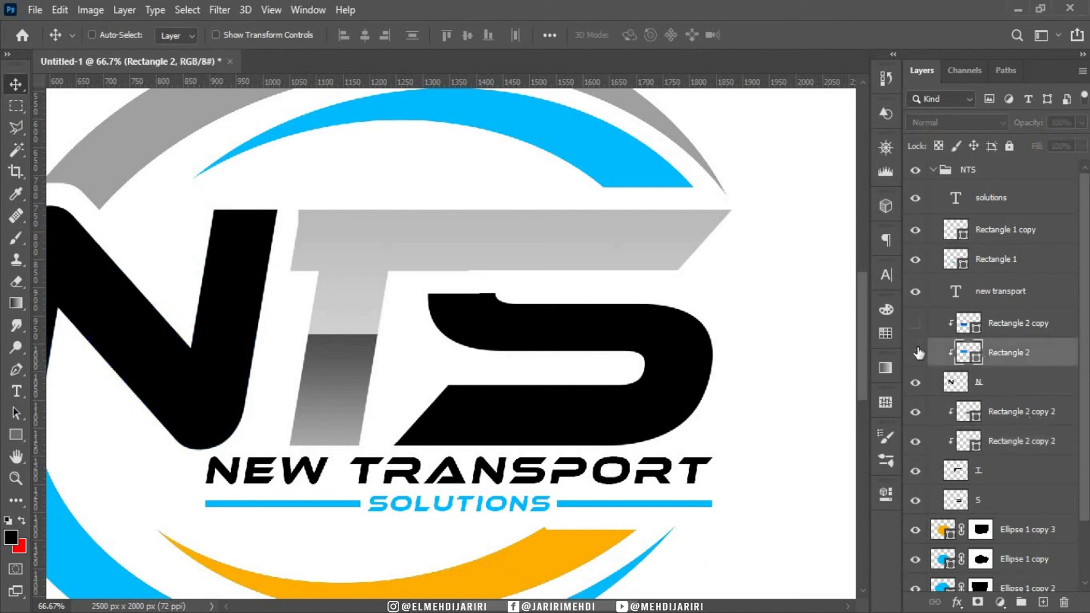
left_click(916, 352)
left_click(1022, 324, "shift")
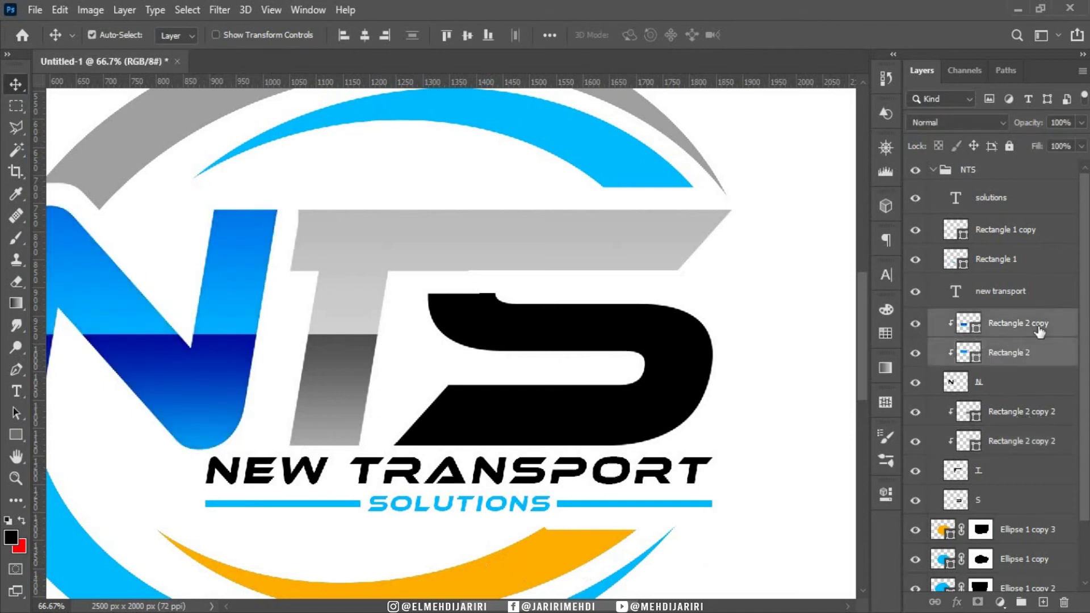
key("ctrl+j")
left_click_drag(1039, 329, 998, 550)
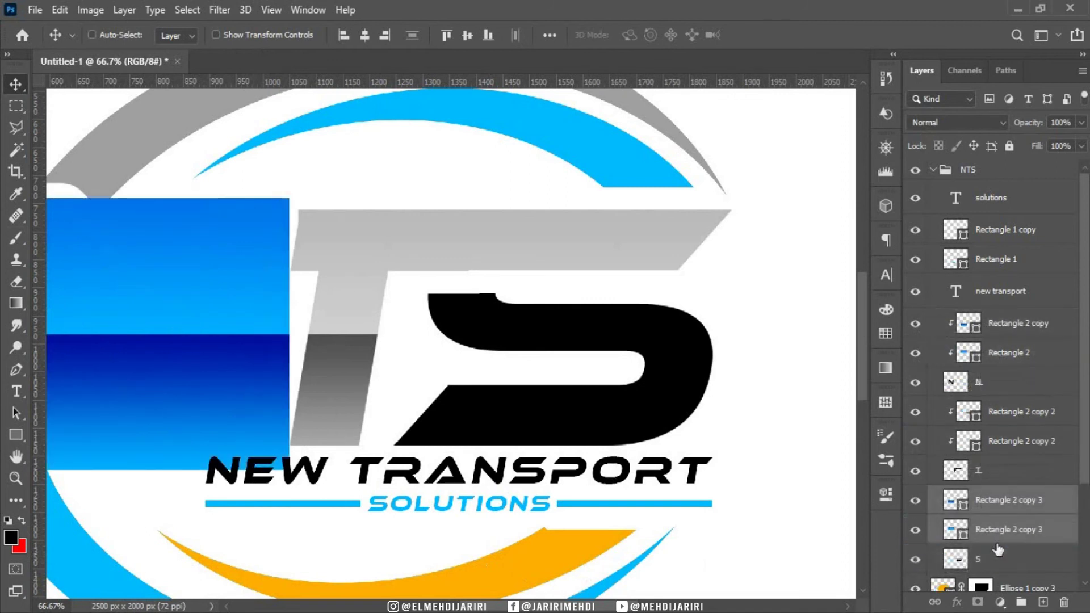
right_click(1057, 518)
left_click(965, 324)
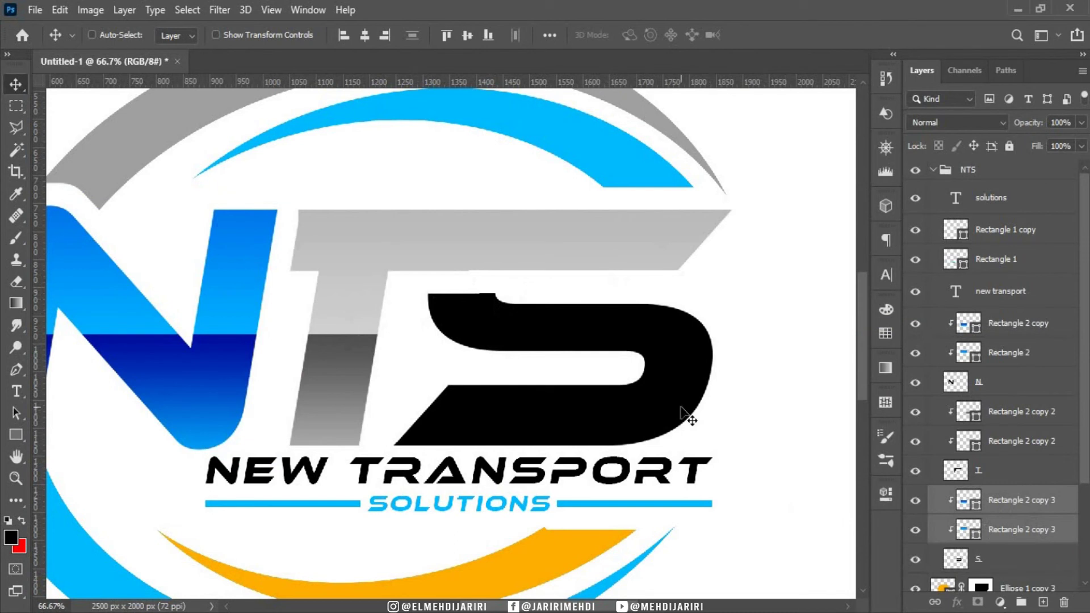
Shift the clipped gradient copies over the S so it matches the N's two-tone blue
key("ctrl+t")
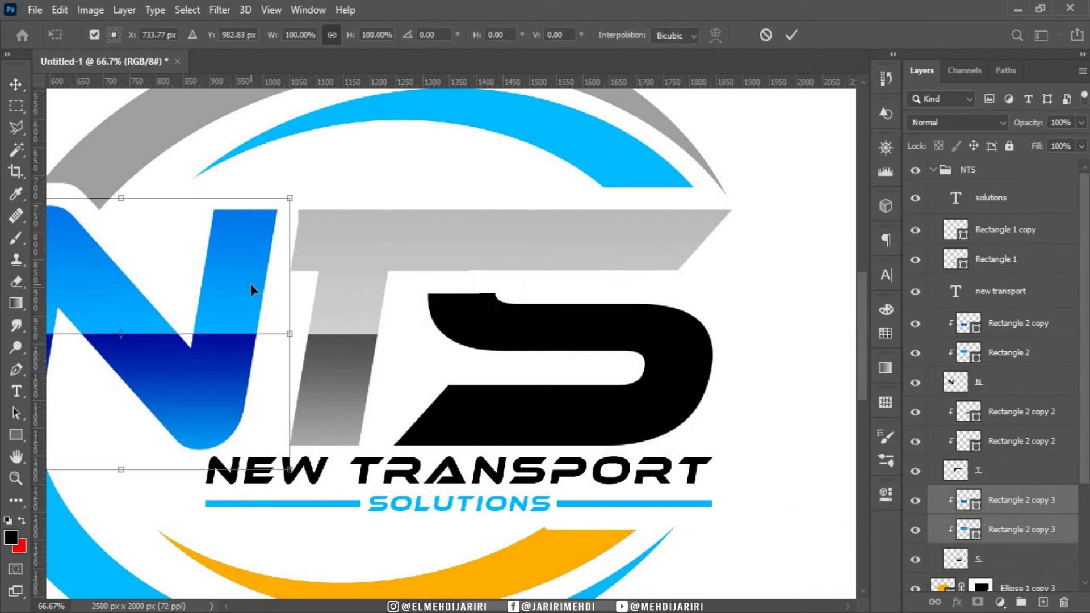
mouse_move(251, 284)
left_mouse_down()
mouse_move(543, 257)
mouse_move(667, 282)
left_mouse_up()
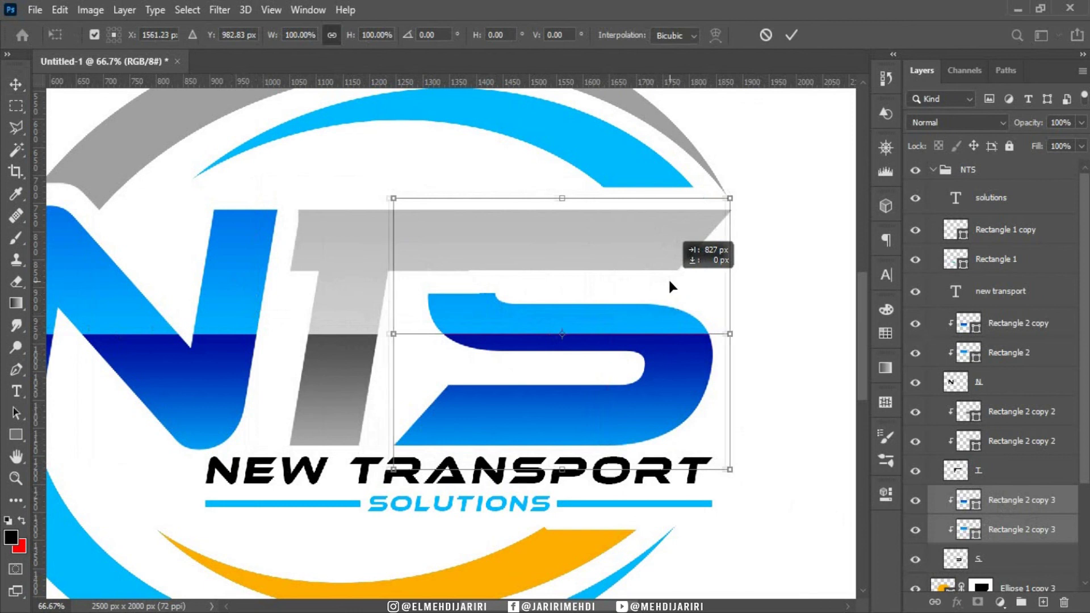
left_click_drag(665, 277, 667, 277)
key("Return")
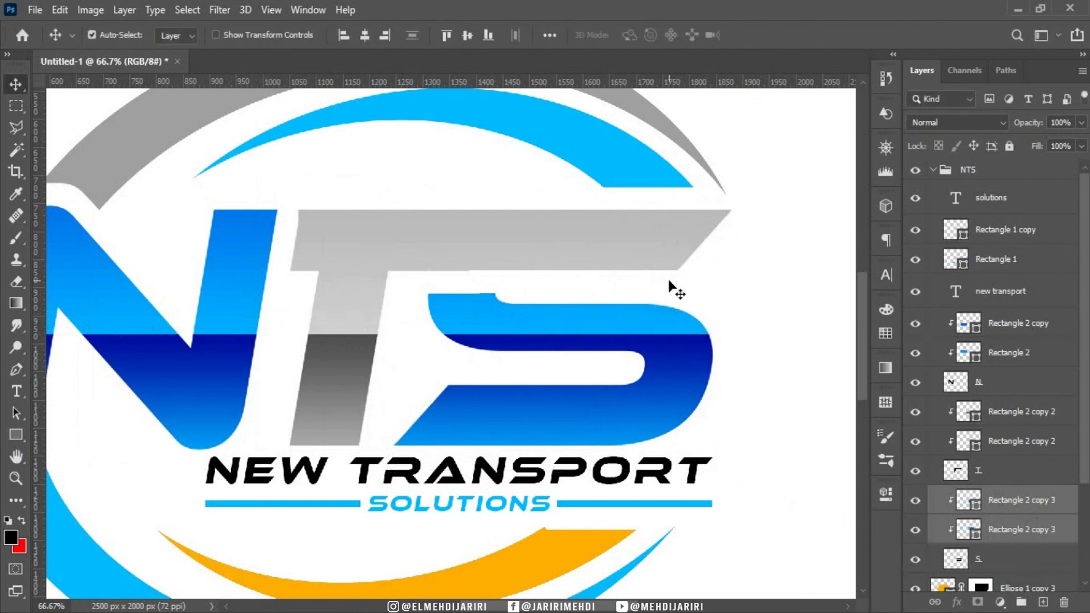
key("ctrl+0")
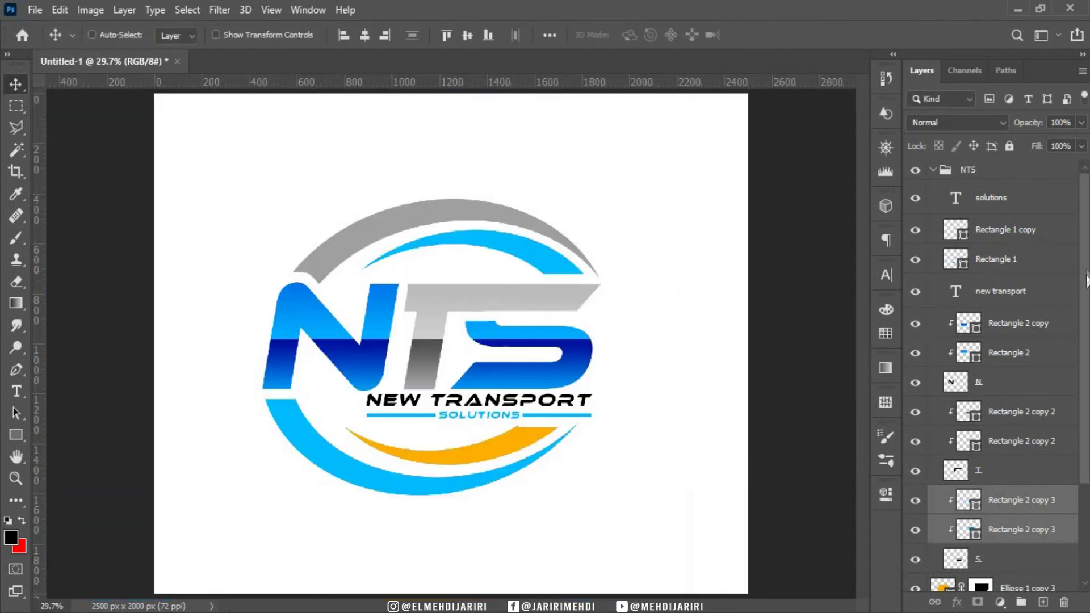
Add a black (000000) Solid Color fill layer directly above the Background layer
scroll(1000, 511, "down", 5)
left_click(986, 576)
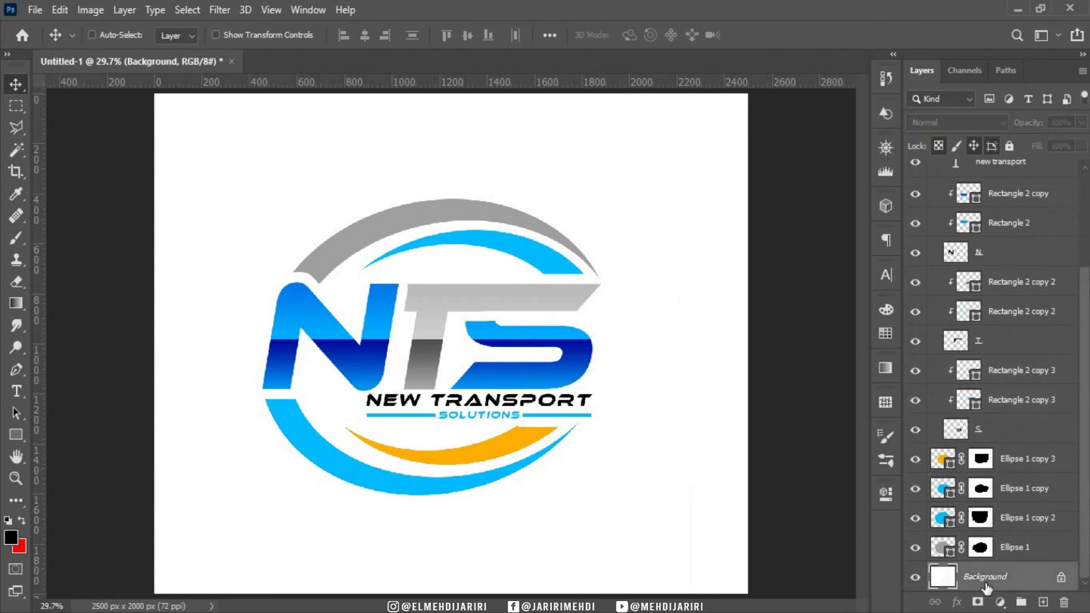
left_click(1001, 600)
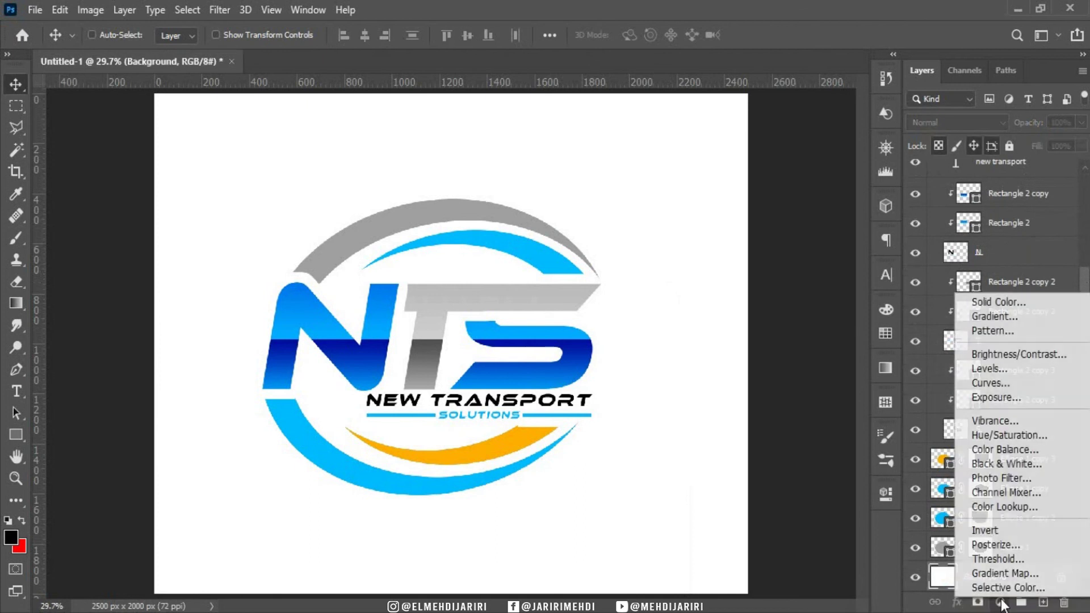
left_click(992, 301)
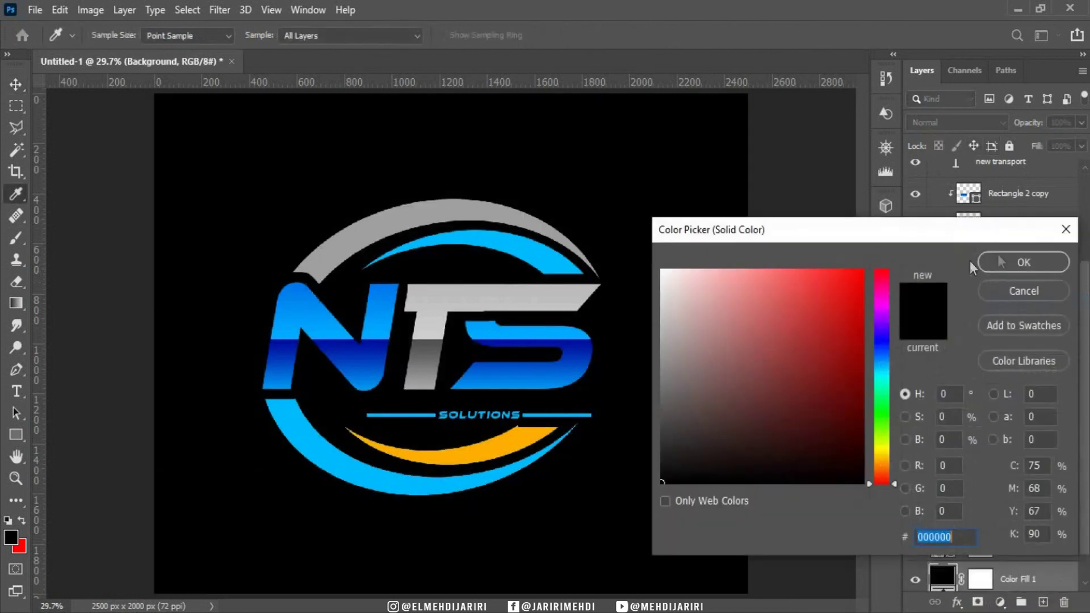
left_click(1008, 262)
scroll(1044, 247, "up", 3)
scroll(1043, 247, "up", 3)
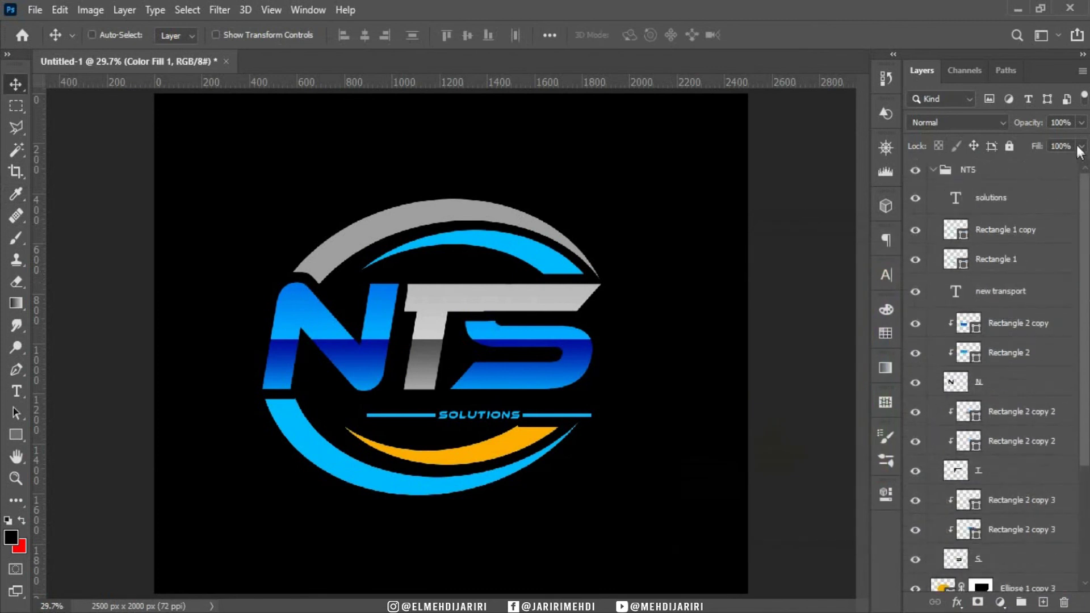
left_click(985, 301)
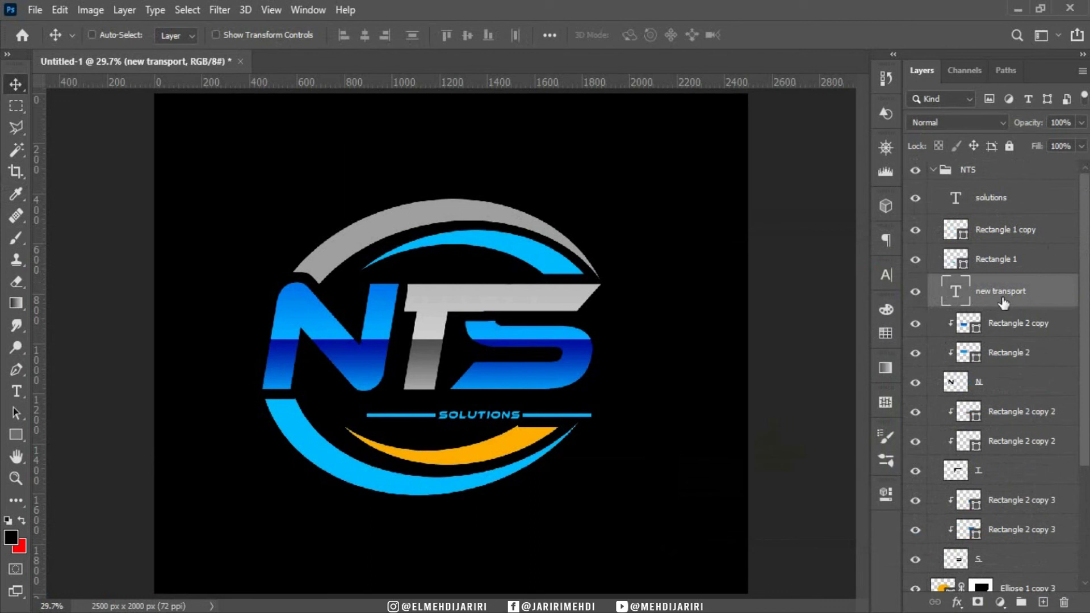
Change the NEW TRANSPORT text colour to white (ffffff)
key("t")
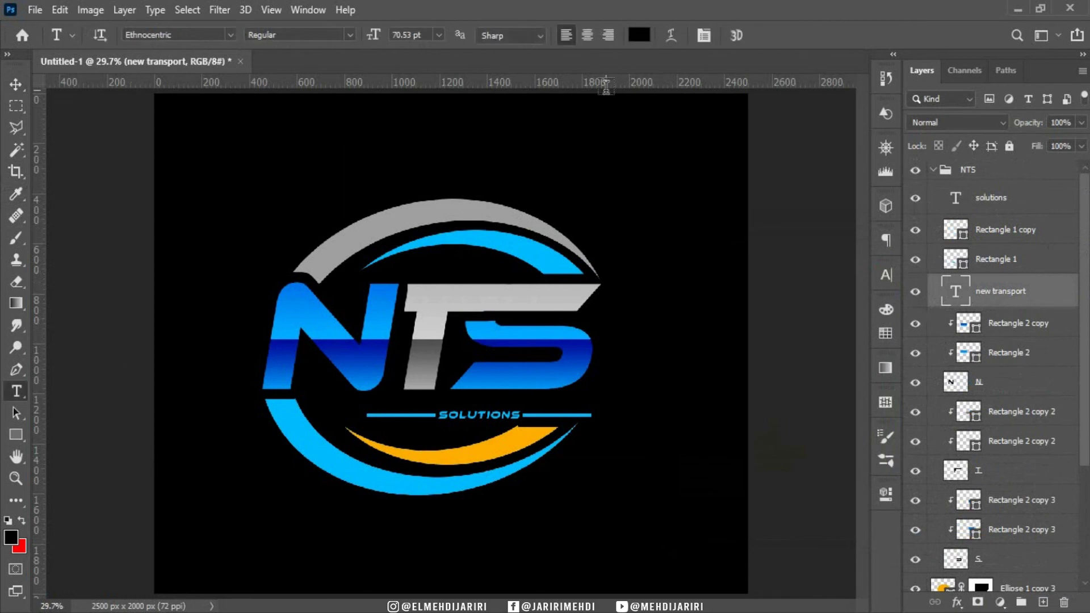
left_click(638, 35)
type("ffffff")
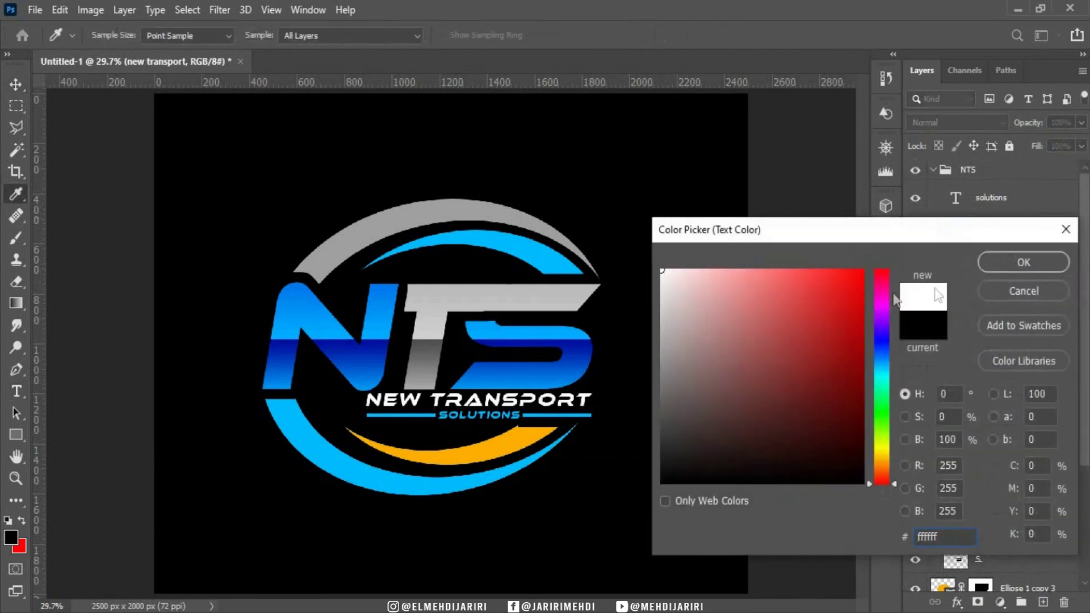
left_click(1023, 262)
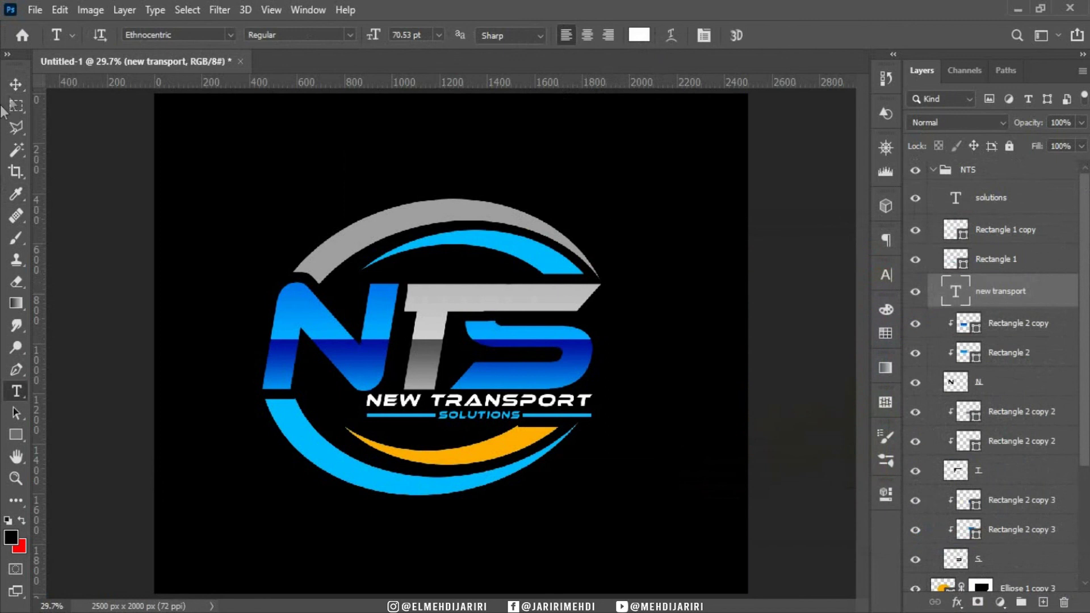
key("v")
key("ctrl+plus")
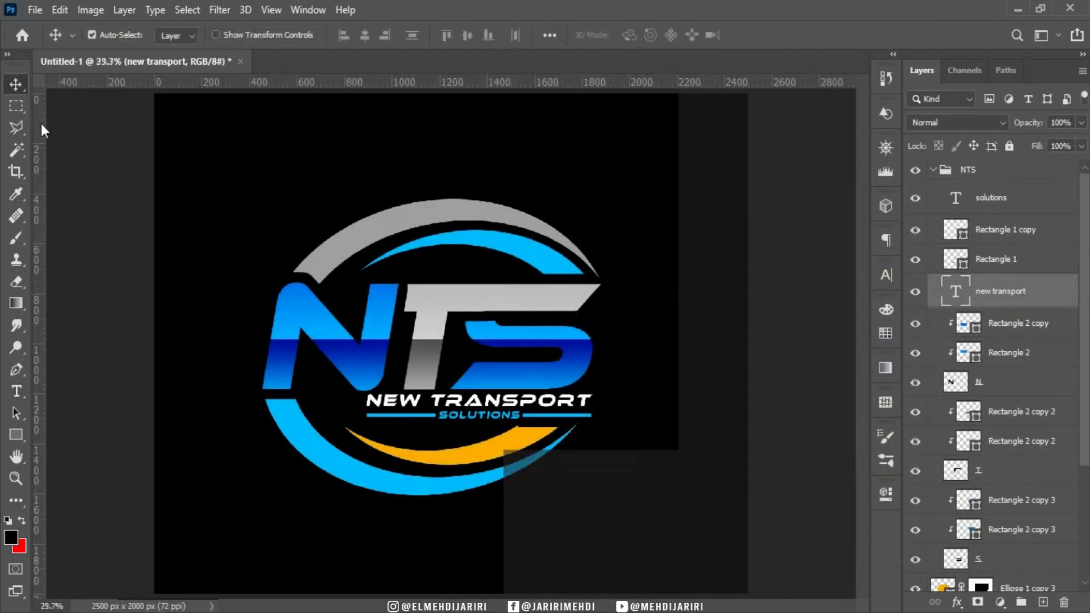
scroll(1085, 191, "down", 1)
scroll(923, 590, "down", 5)
left_click_drag(1083, 315, 1082, 105)
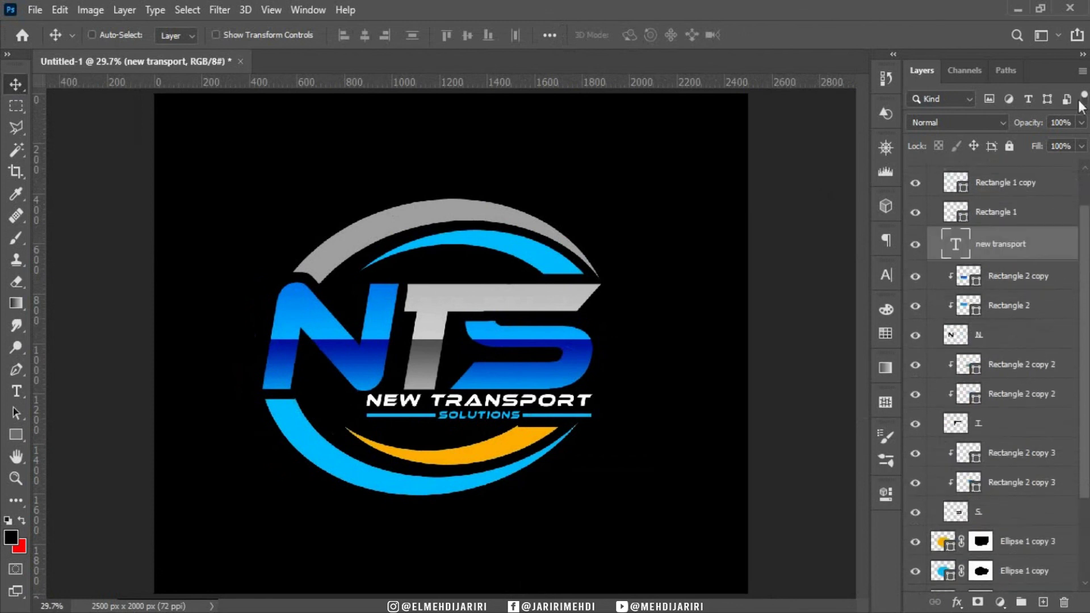
scroll(999, 341, "up", 2)
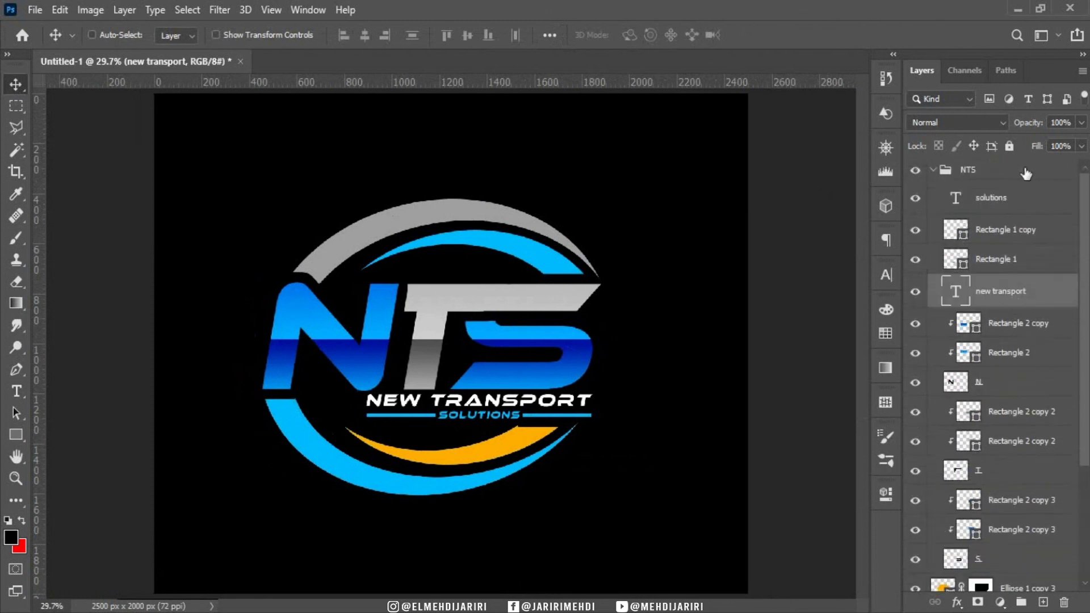
Collapse the NTS group and replace the old Layer 1 with a fresh Ctrl+Shift+Alt+E merged stamp
left_click(966, 170)
left_click(932, 169)
key("ctrl+shift+alt+e")
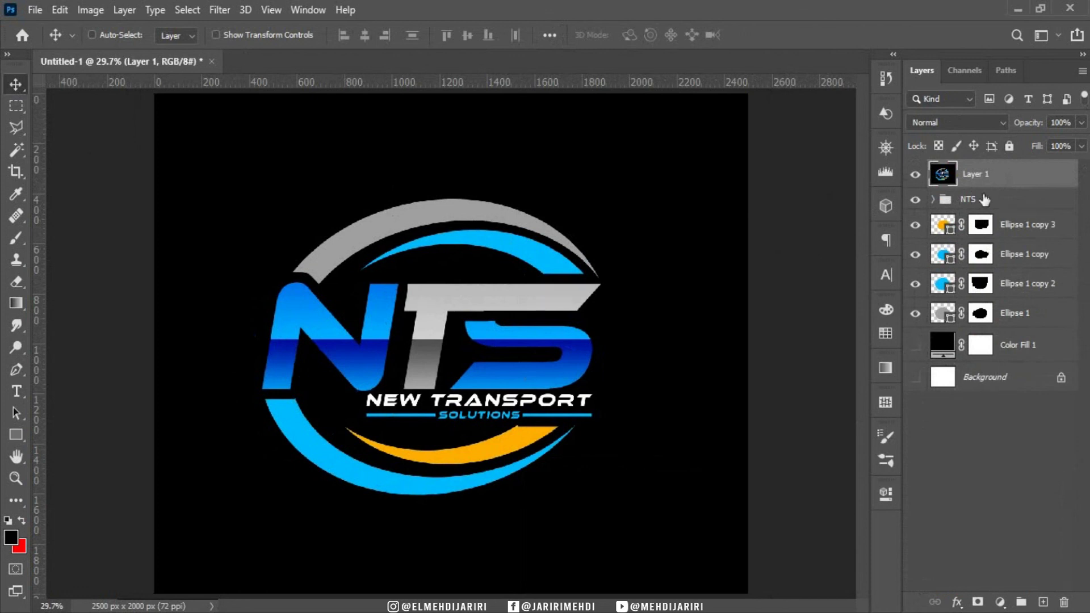
key("Delete")
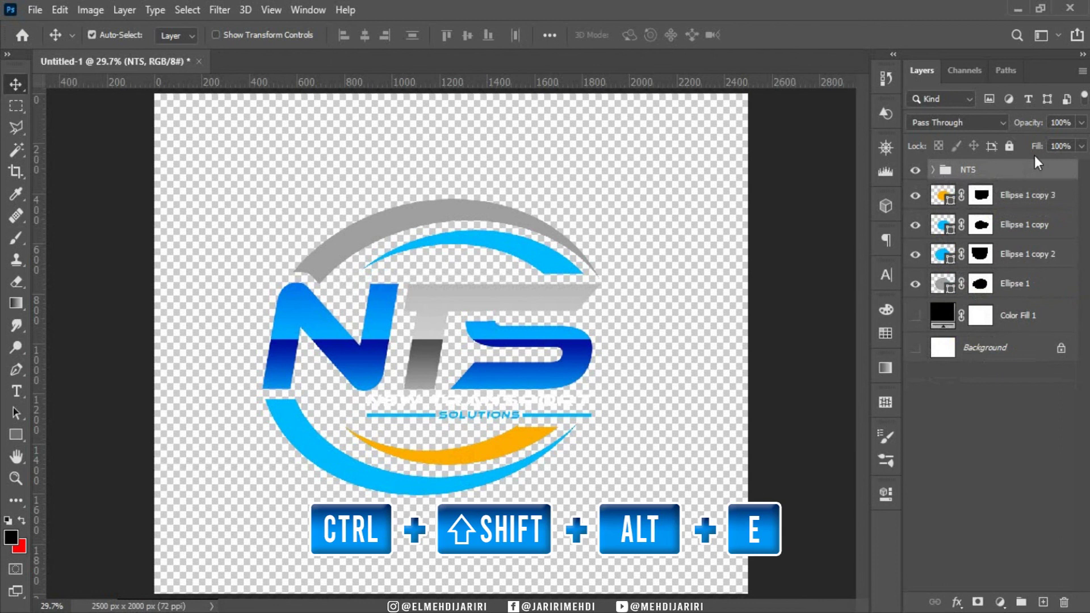
key("ctrl+shift+alt+e")
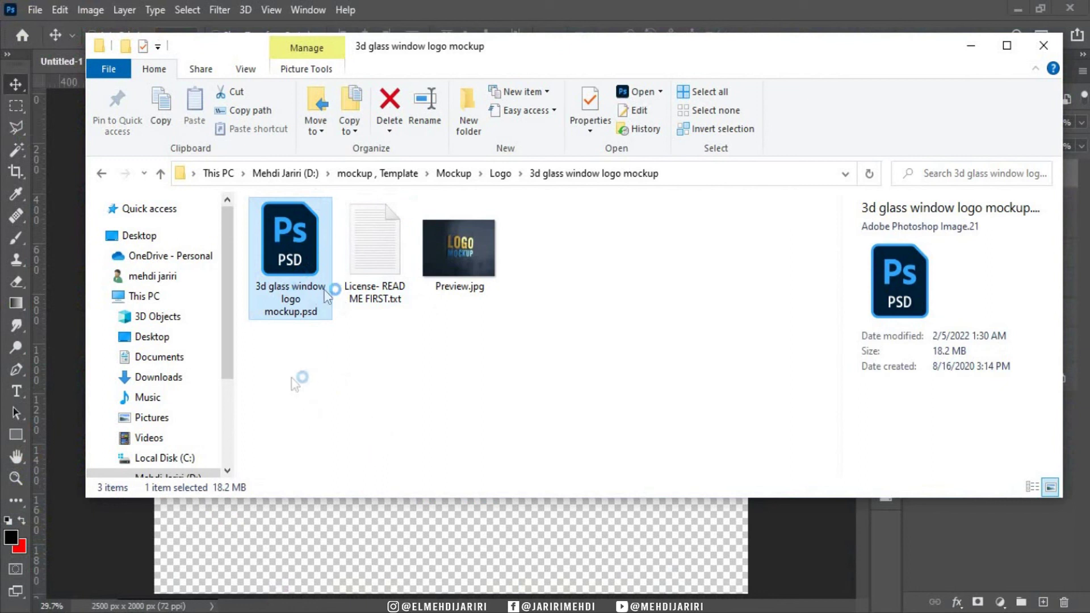
Minimize the File Explorer window
left_click(973, 49)
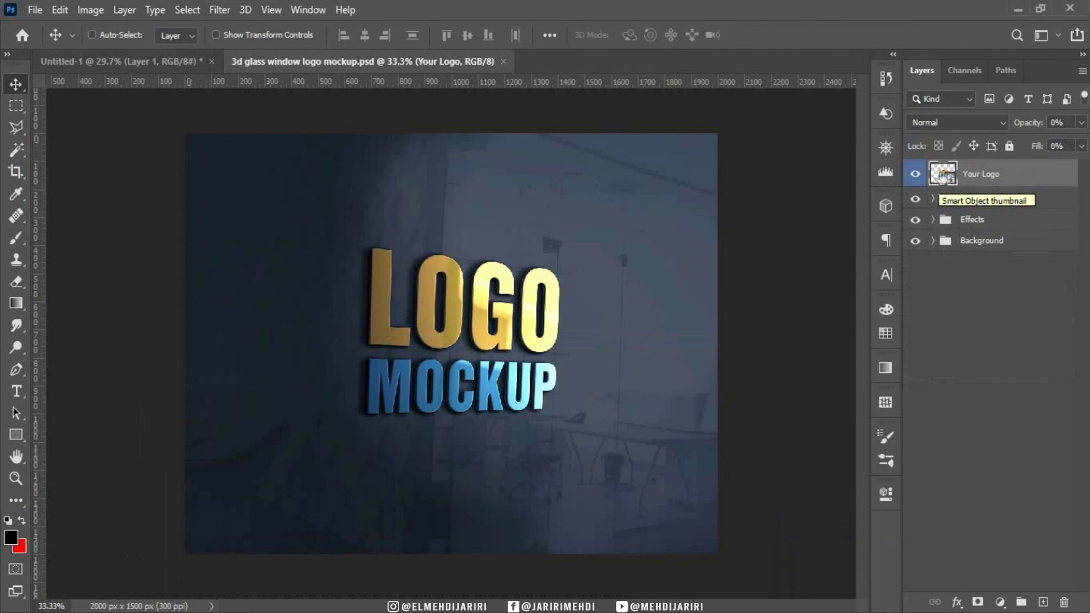
Drag the merged NTS logo into the Your Logo.psb smart object and hide the Preview logo layer
double_click(941, 176)
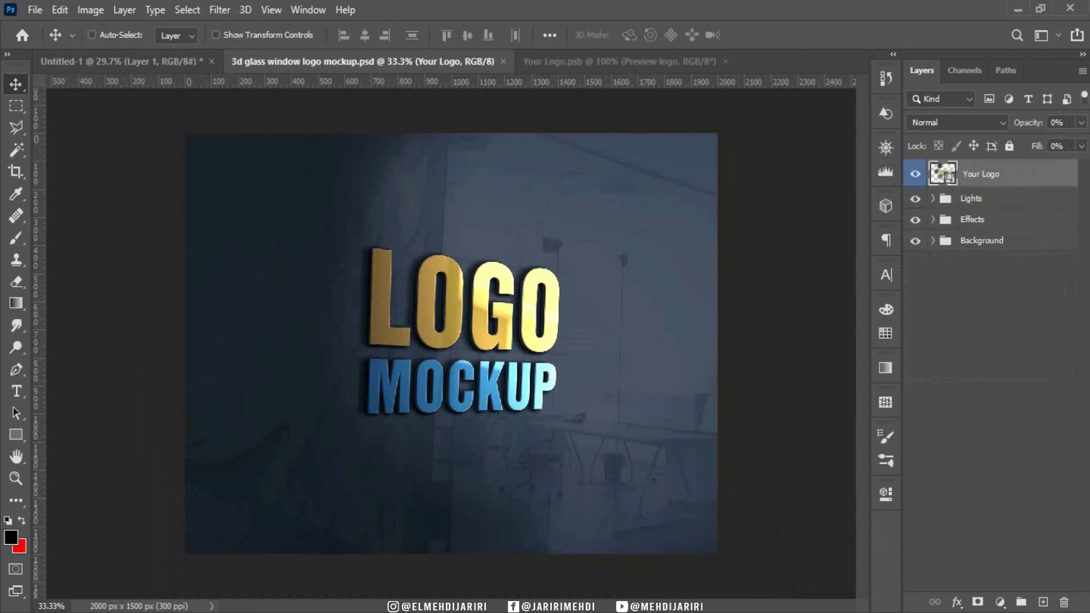
left_click(141, 59)
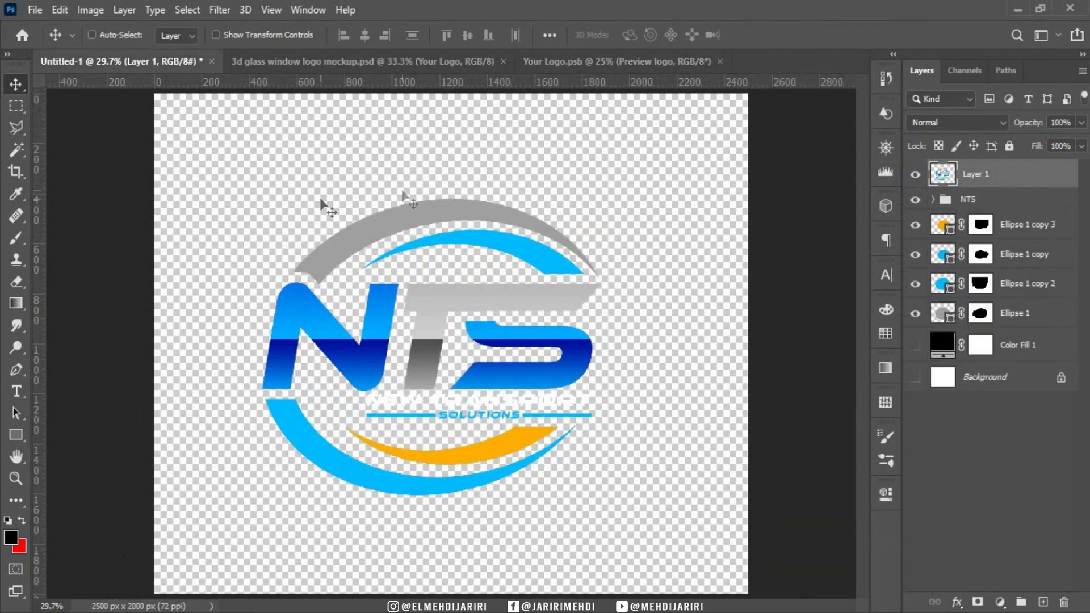
left_click_drag(502, 204, 598, 66)
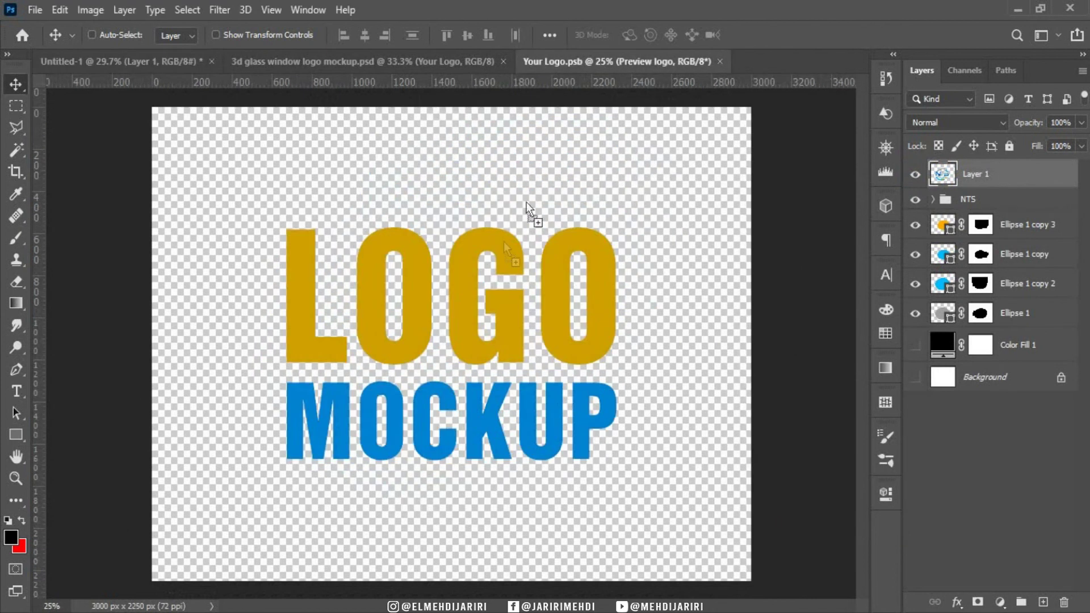
mouse_move(504, 243)
left_mouse_down()
mouse_move(460, 328)
mouse_move(475, 313)
left_mouse_up()
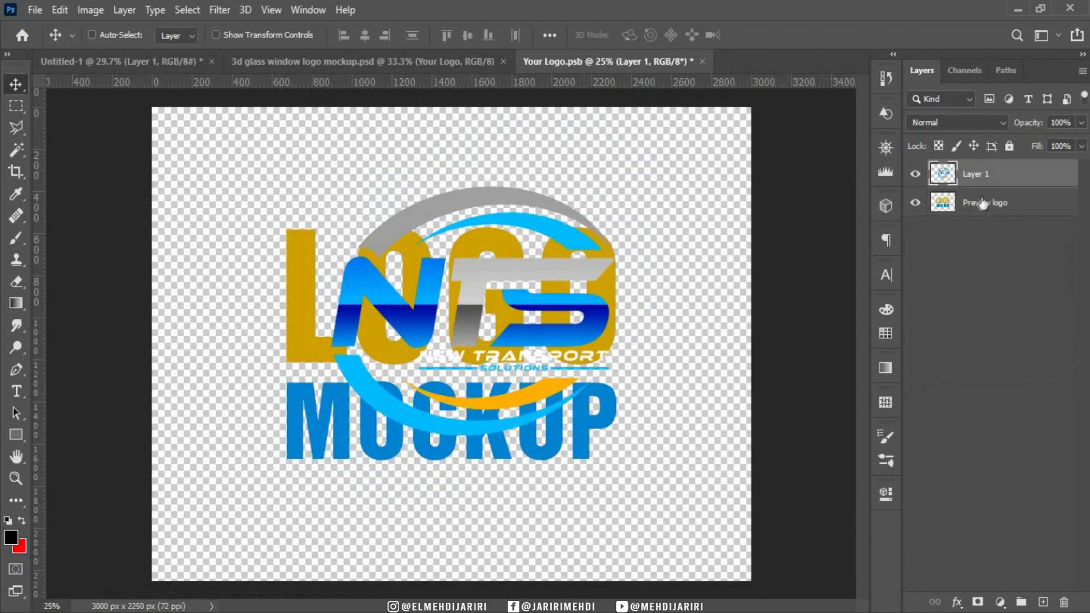
left_click(915, 205)
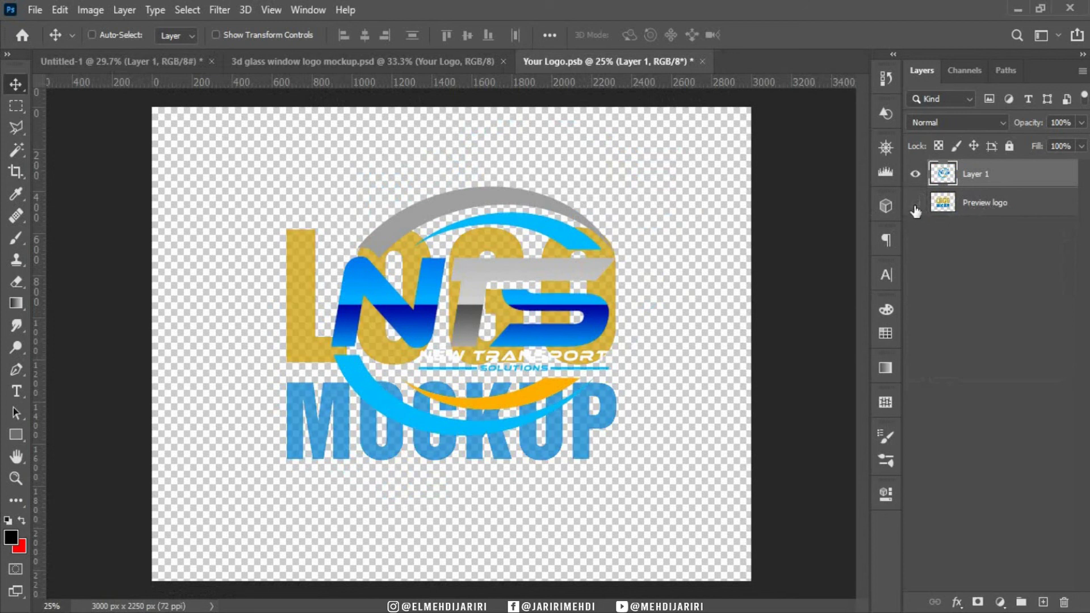
Scale the NTS logo up to about 127% with Free Transform
key("ctrl+t")
mouse_move(630, 294)
left_mouse_down()
mouse_move(570, 306)
mouse_move(560, 297)
left_mouse_up()
left_click_drag(454, 219, 455, 182)
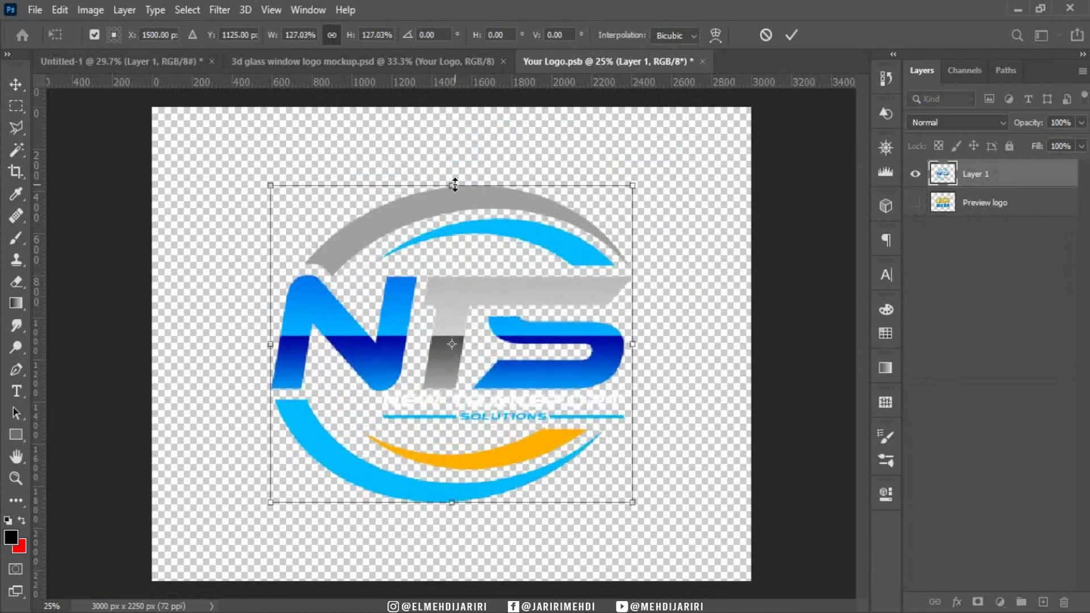
key("Return")
Turn on Smart Guides and centre the logo on the 3000 x 2250 px canvas
left_click(271, 10)
mouse_move(335, 344)
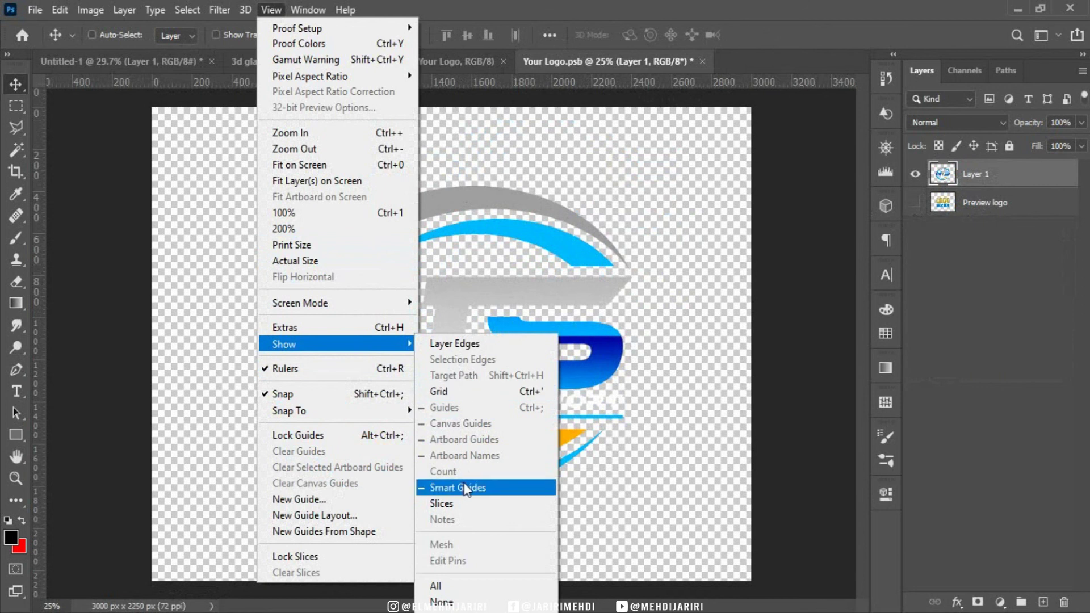
left_click(465, 488)
key("ctrl+t")
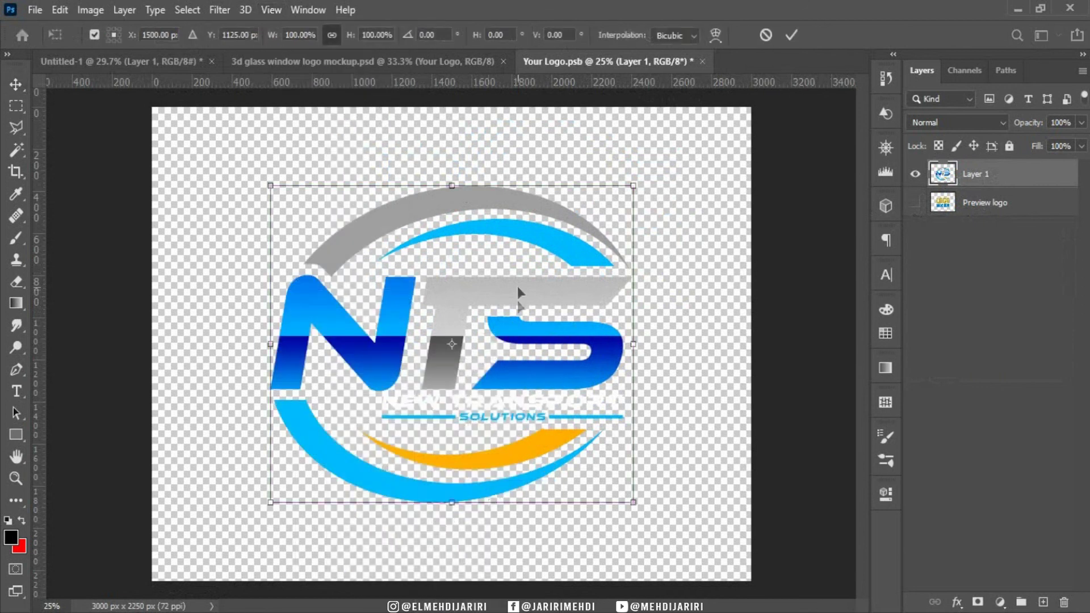
left_click_drag(517, 286, 516, 289)
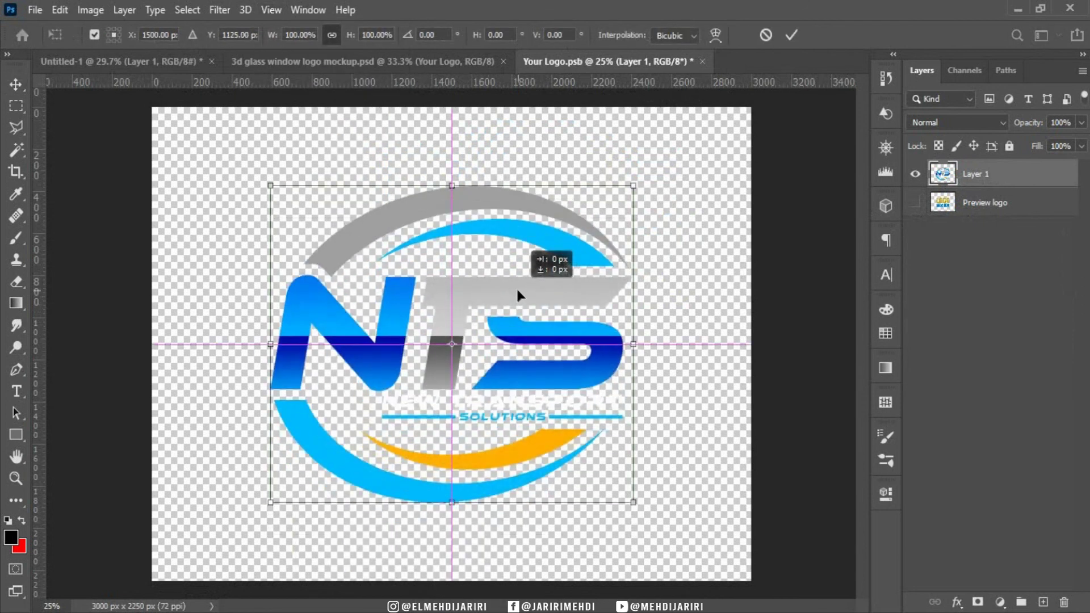
left_click_drag(516, 286, 517, 288)
key("Return")
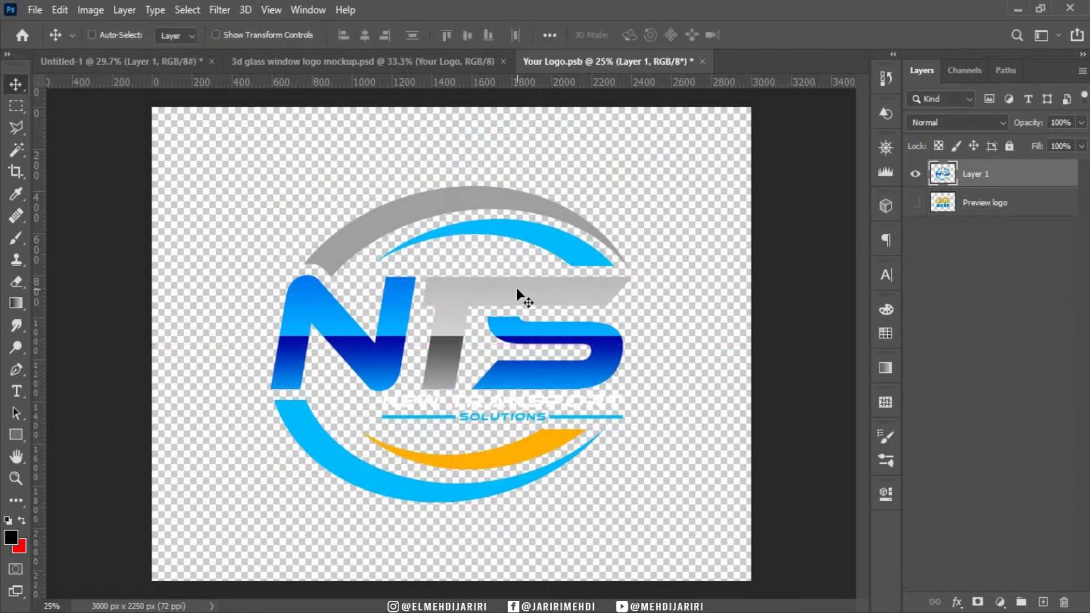
key("ctrl+a")
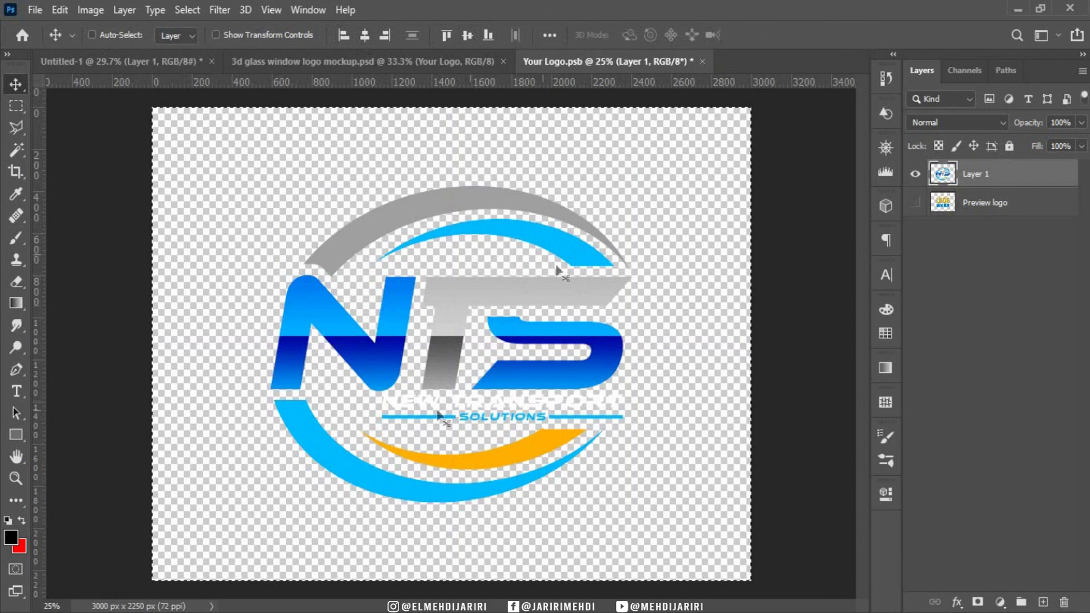
key("ctrl+d")
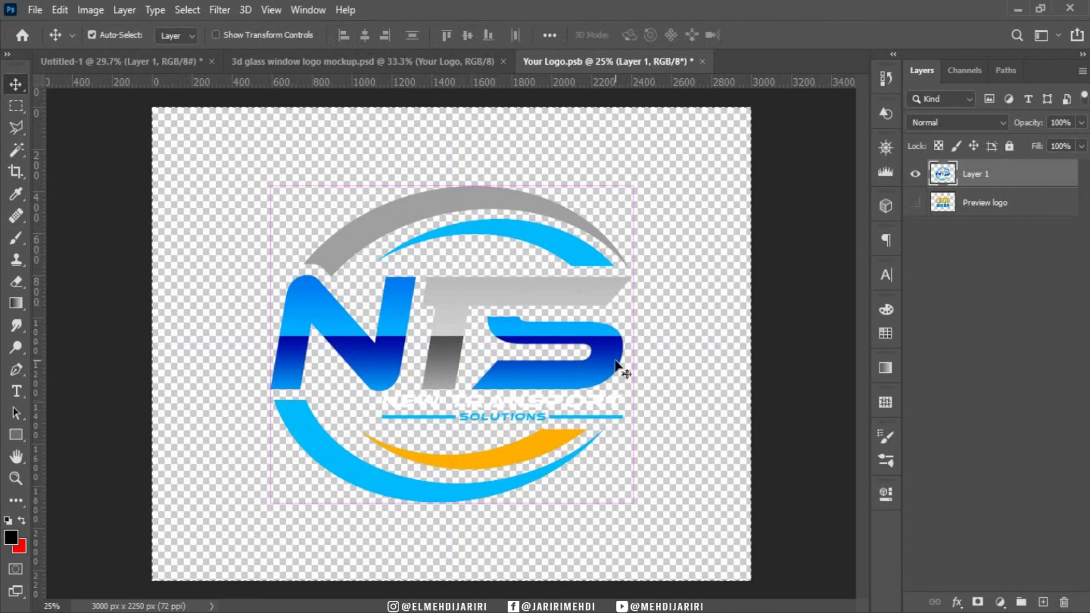
Save Your Logo.psb and return to the 3d glass window logo mockup.psd document
left_click(34, 10)
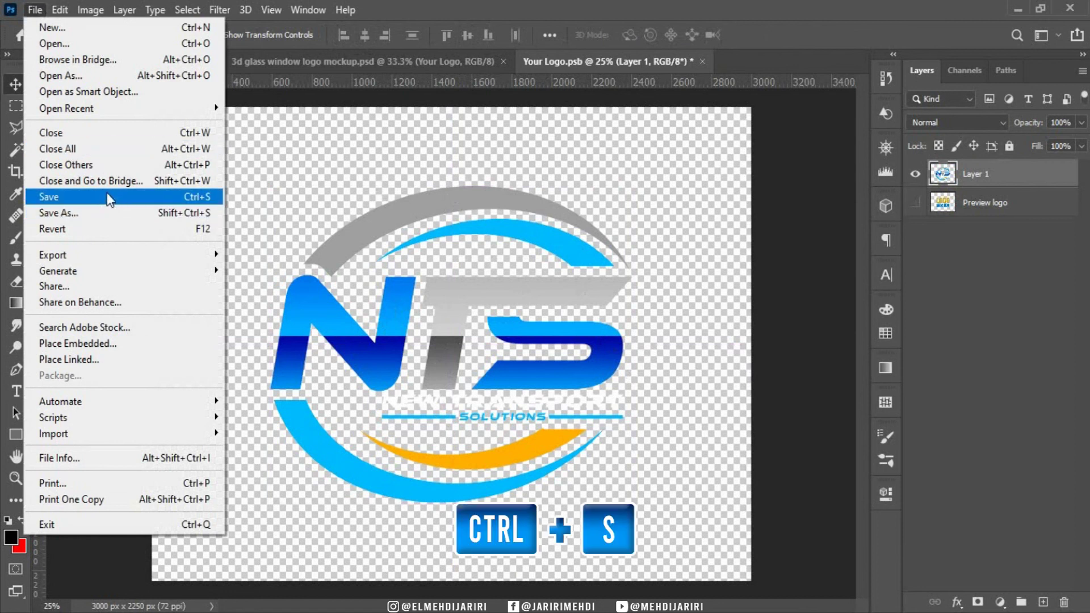
left_click(108, 197)
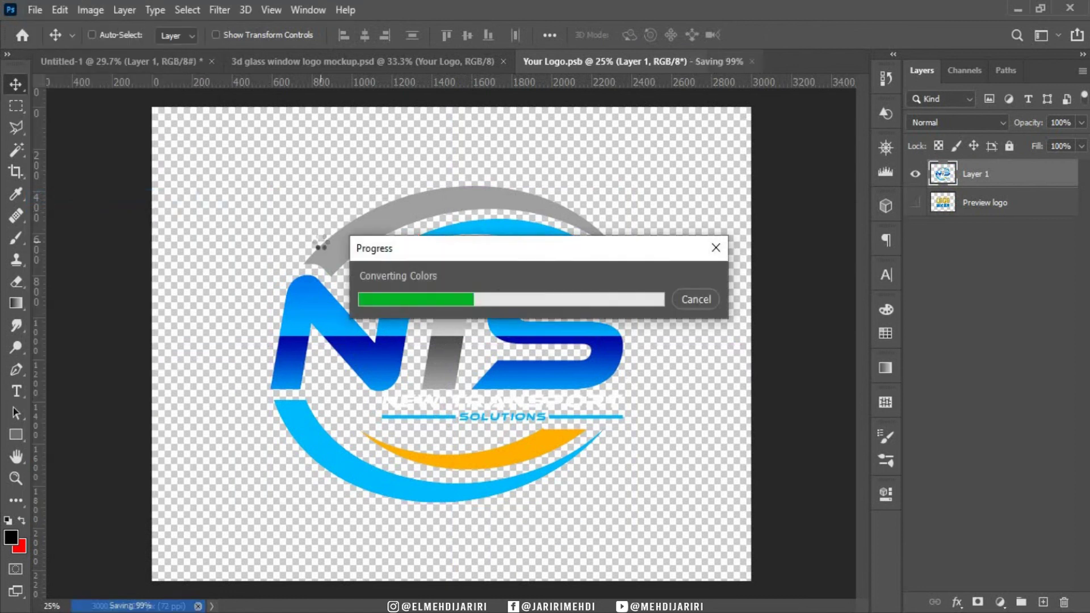
left_click(375, 59)
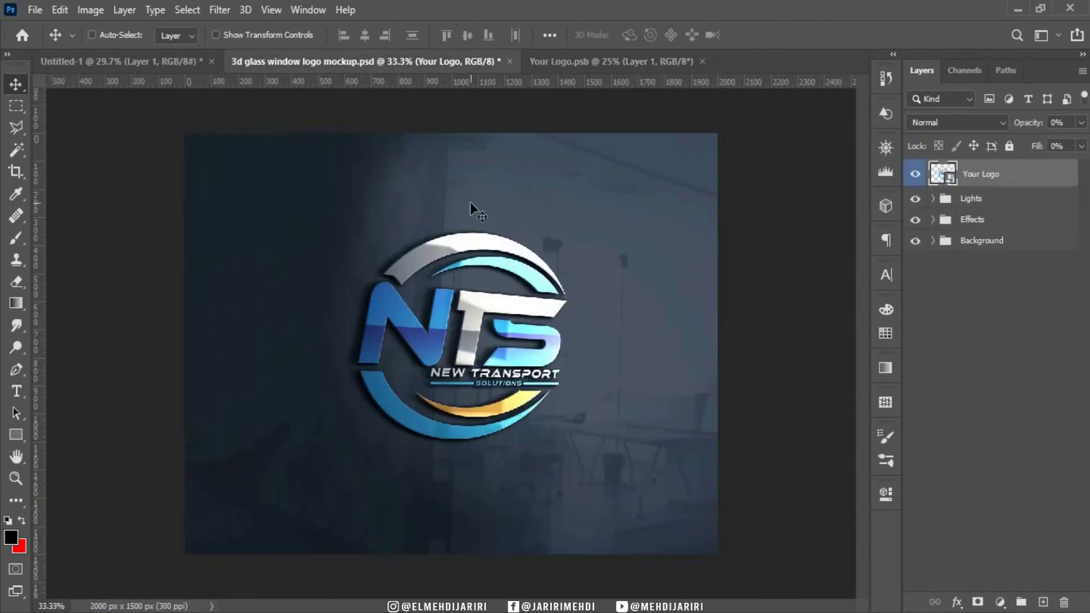